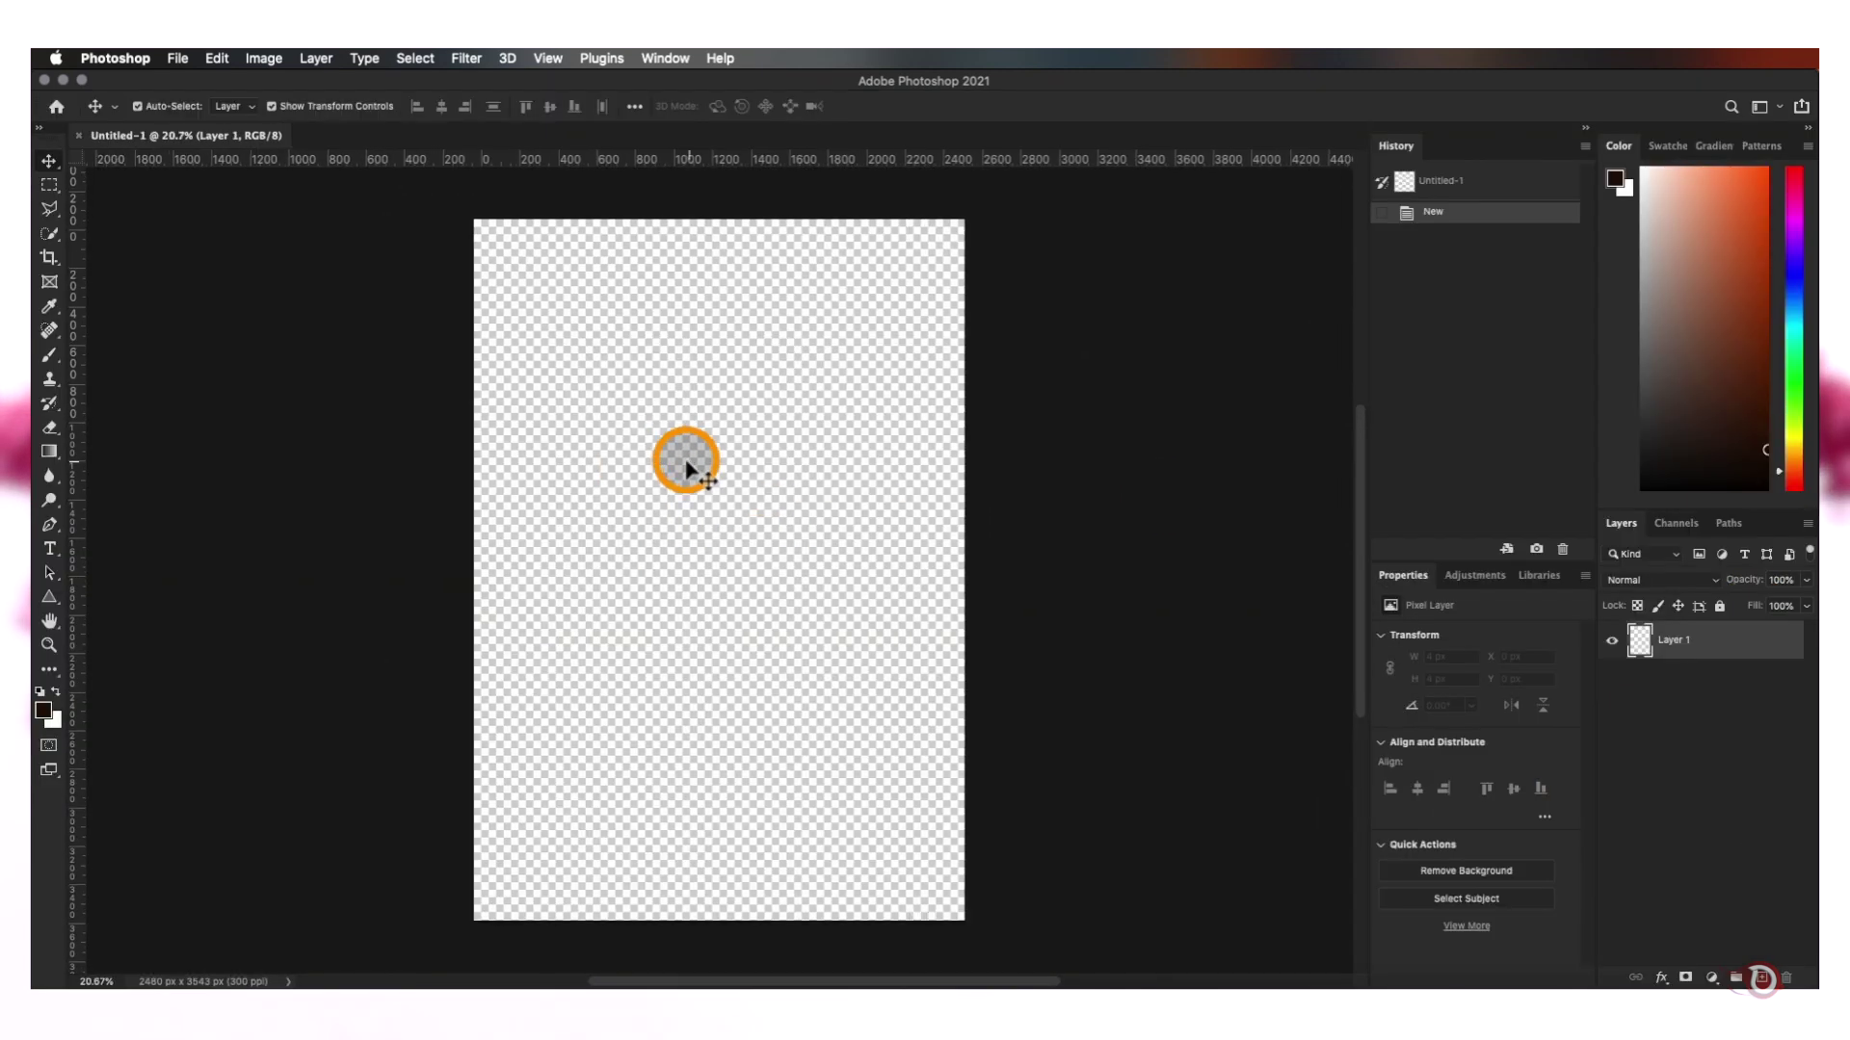
Place the portrait photo as an embedded smart object and enlarge it to about 2825 × 4237 px so it covers the canvas
scroll(685, 462, up, 1)
click(1672, 985)
drag(1580, 902, 711, 566)
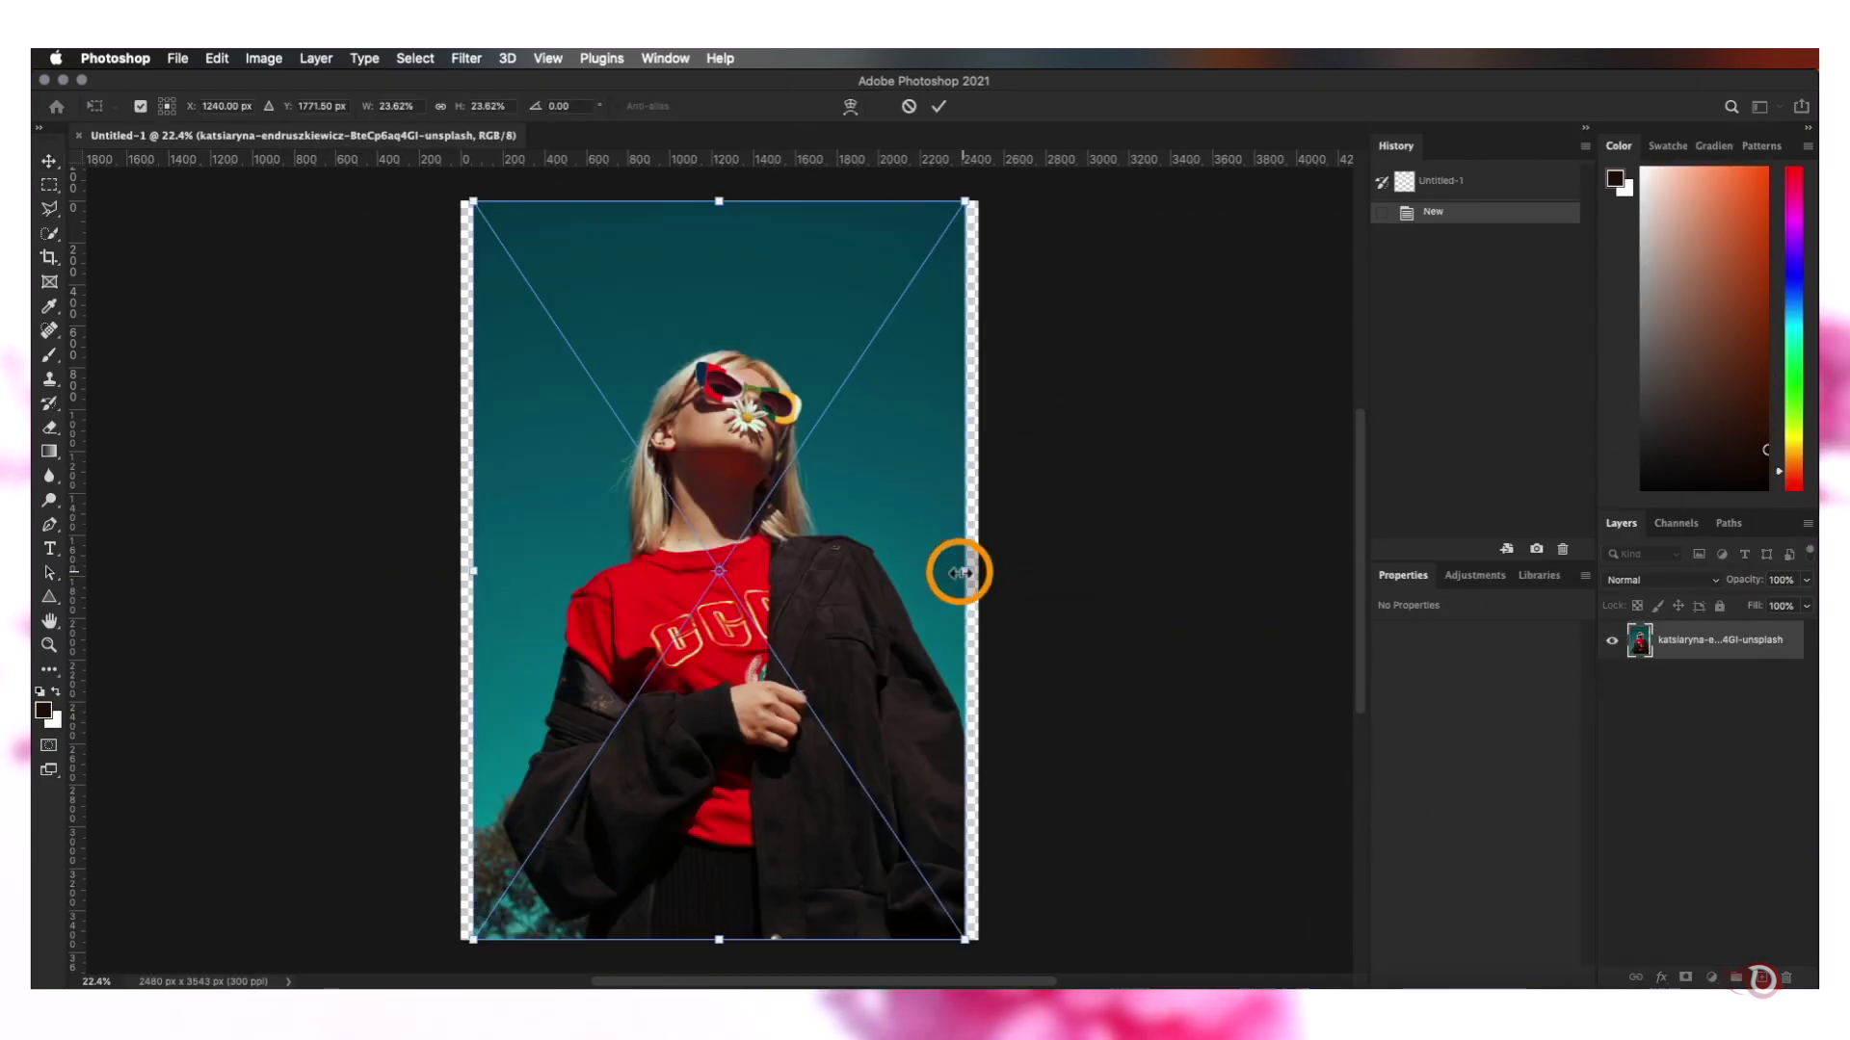
drag(964, 570, 1012, 570)
scroll(703, 685, down, 2)
mouse_move(704, 685)
mouse_down()
mouse_move(719, 674)
mouse_move(669, 669)
mouse_move(690, 666)
mouse_up()
click(938, 107)
scroll(867, 520, down, 3)
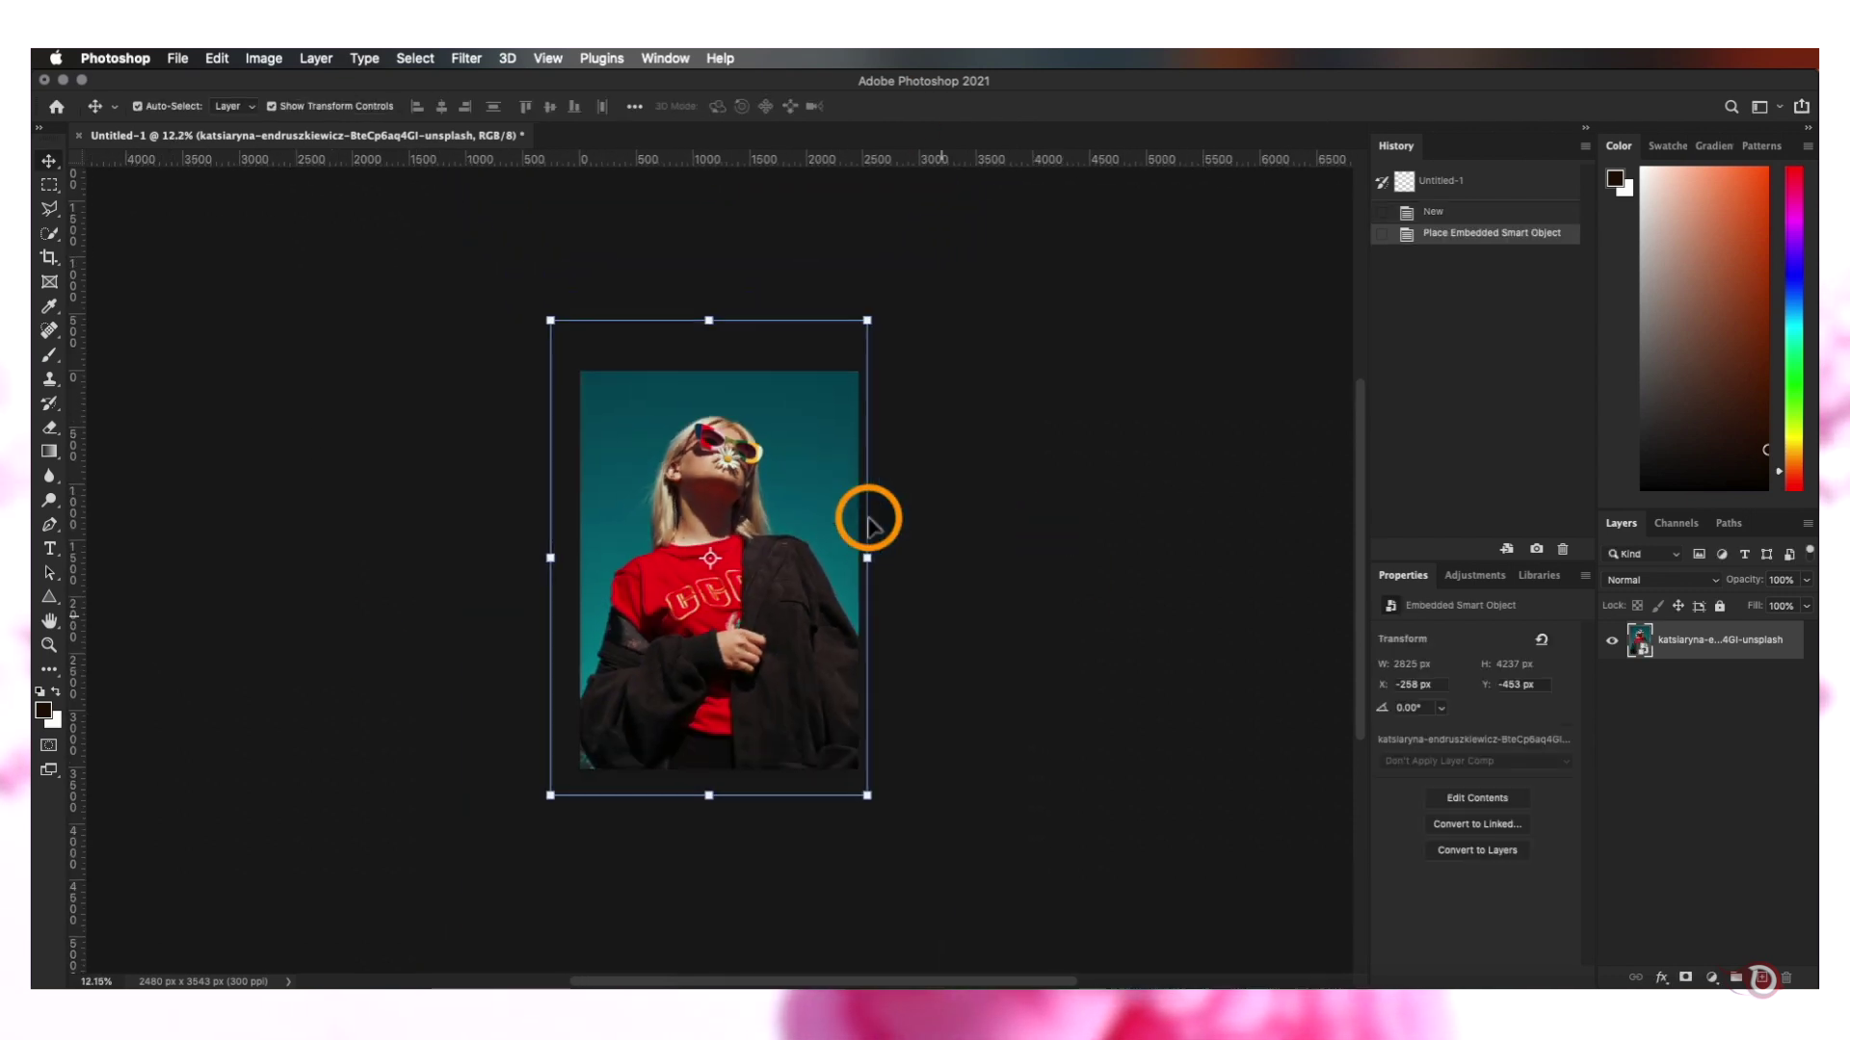
Rename the placed photo's layer as "Image"
scroll(867, 520, up, 4)
double_click(1693, 643)
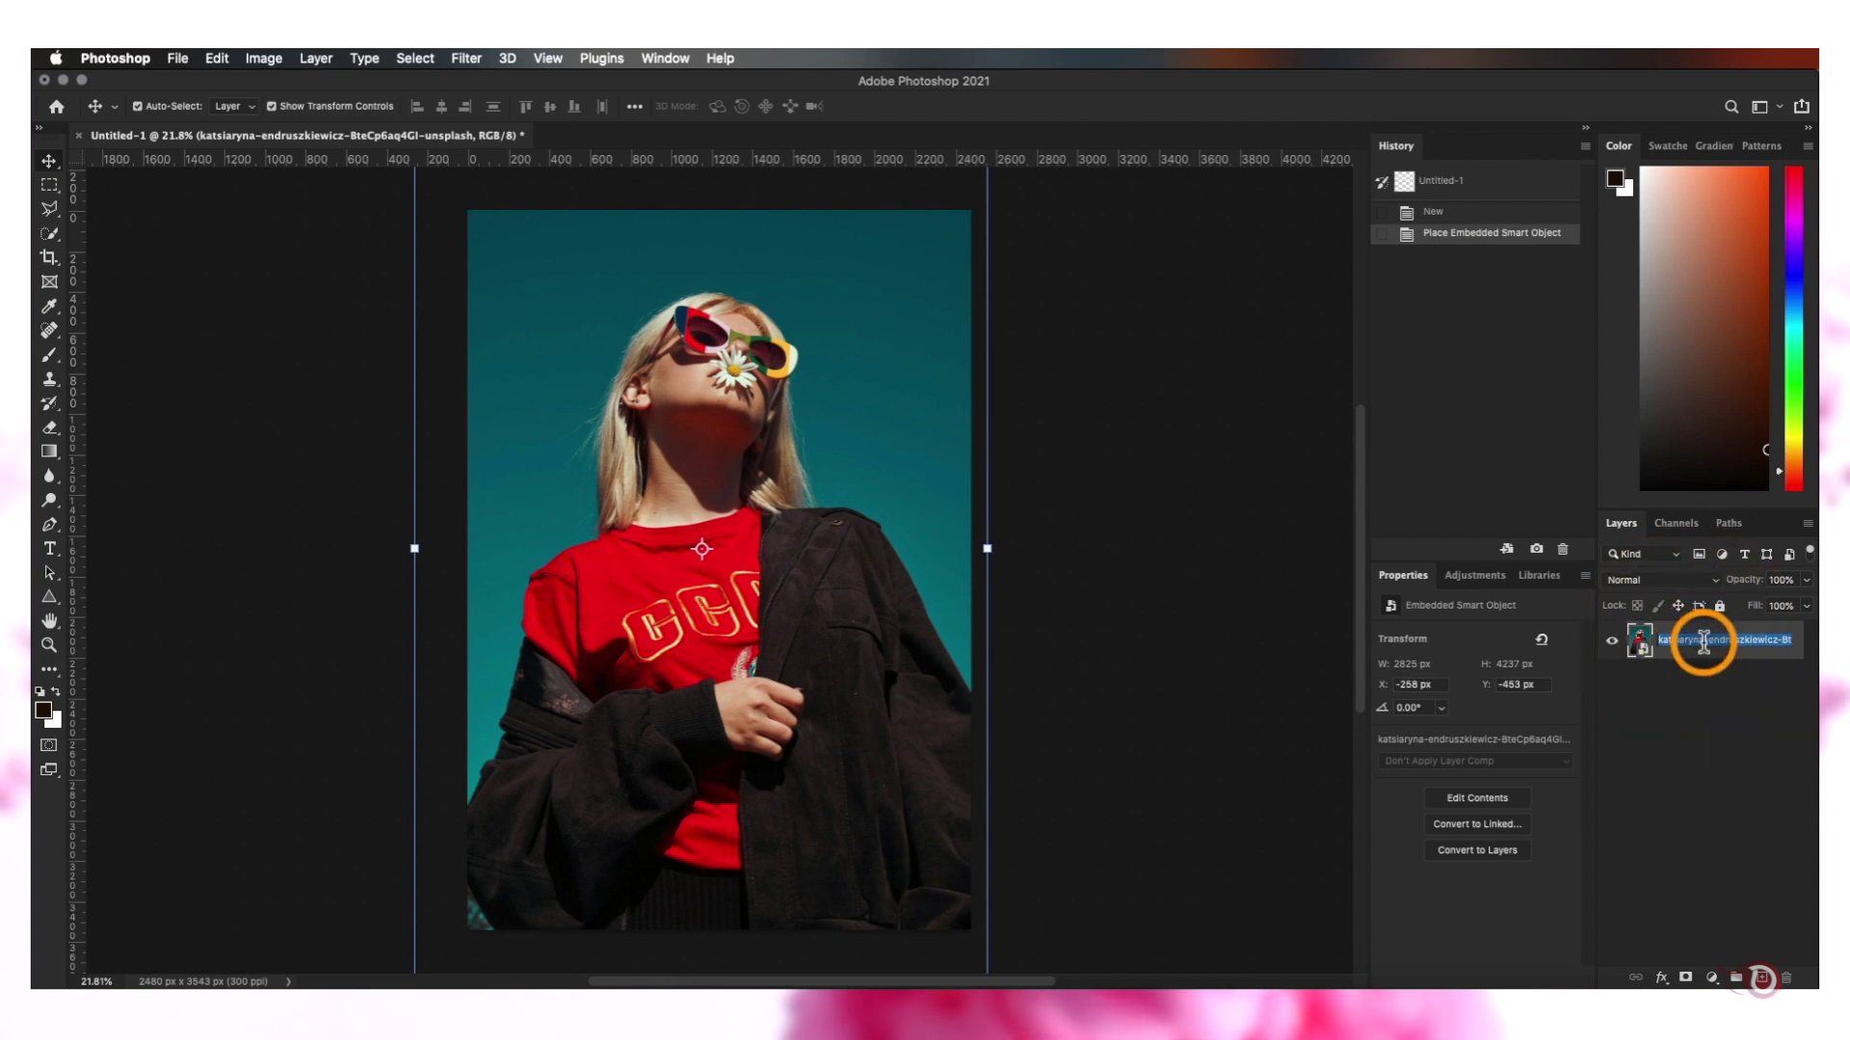
text(Image)
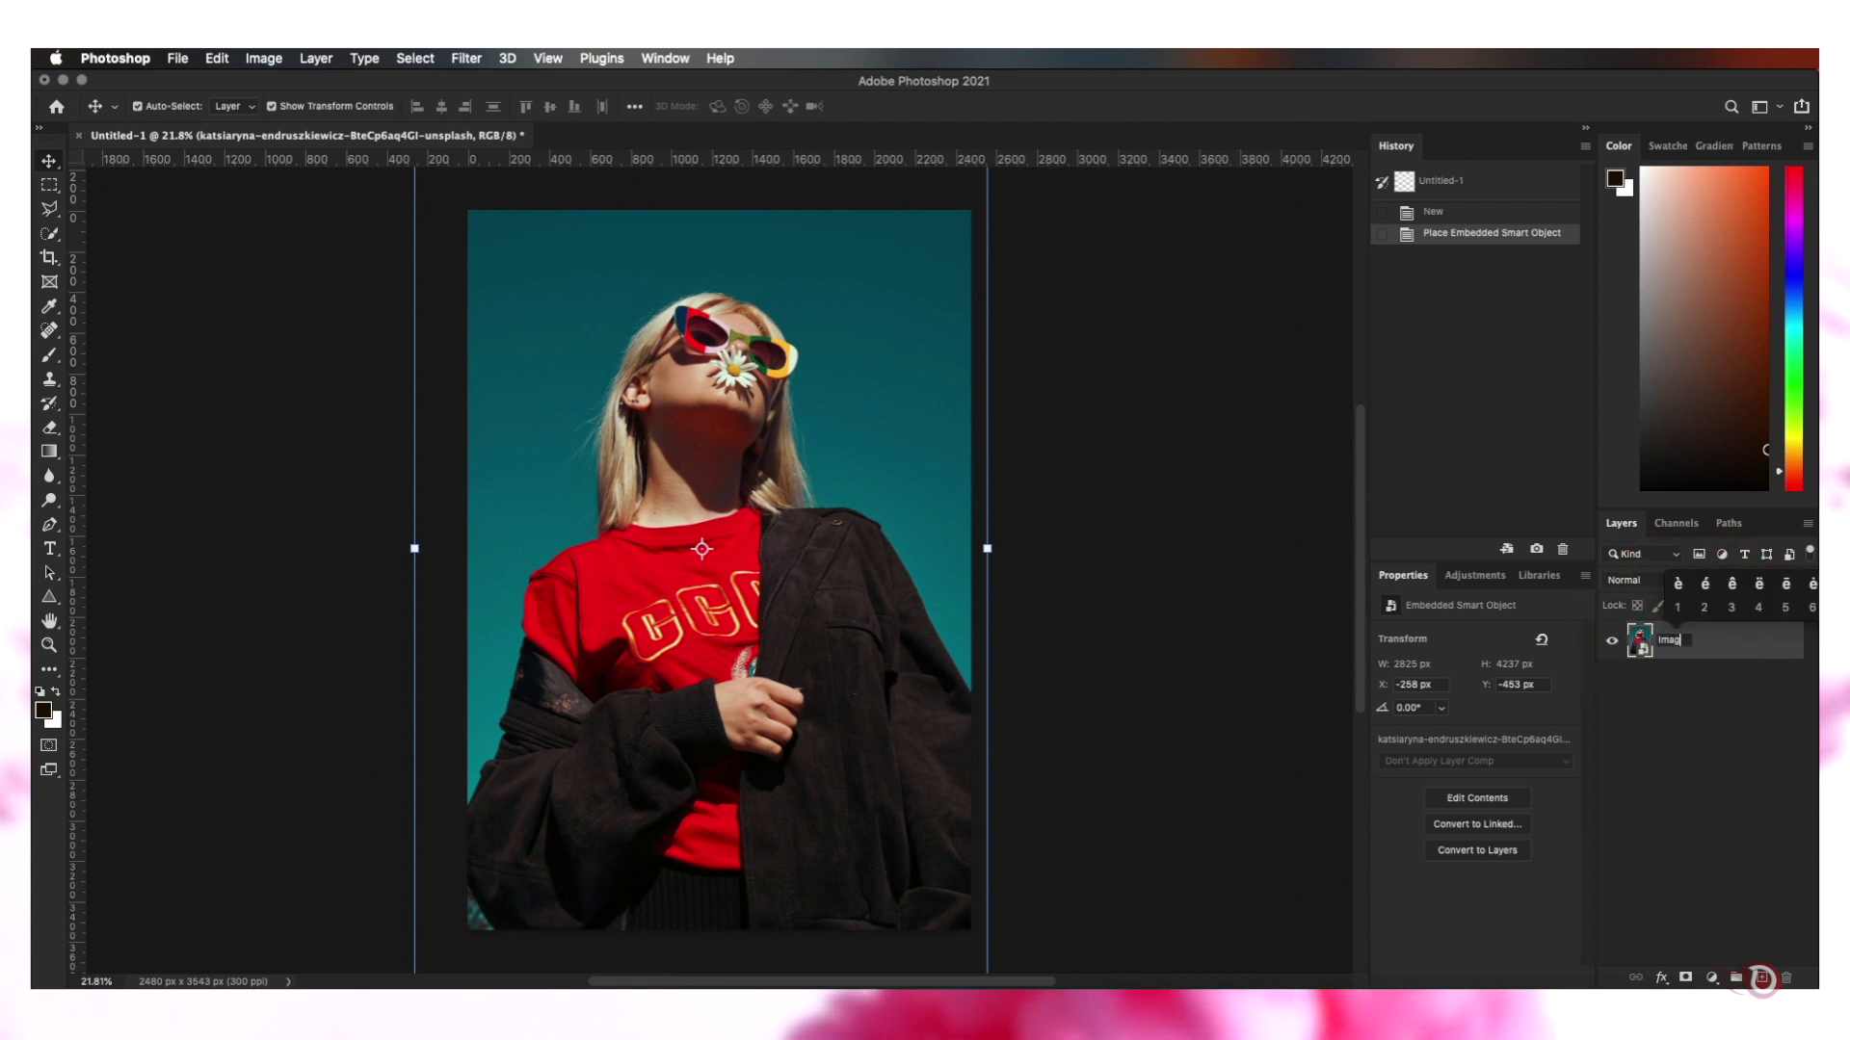
click(1701, 761)
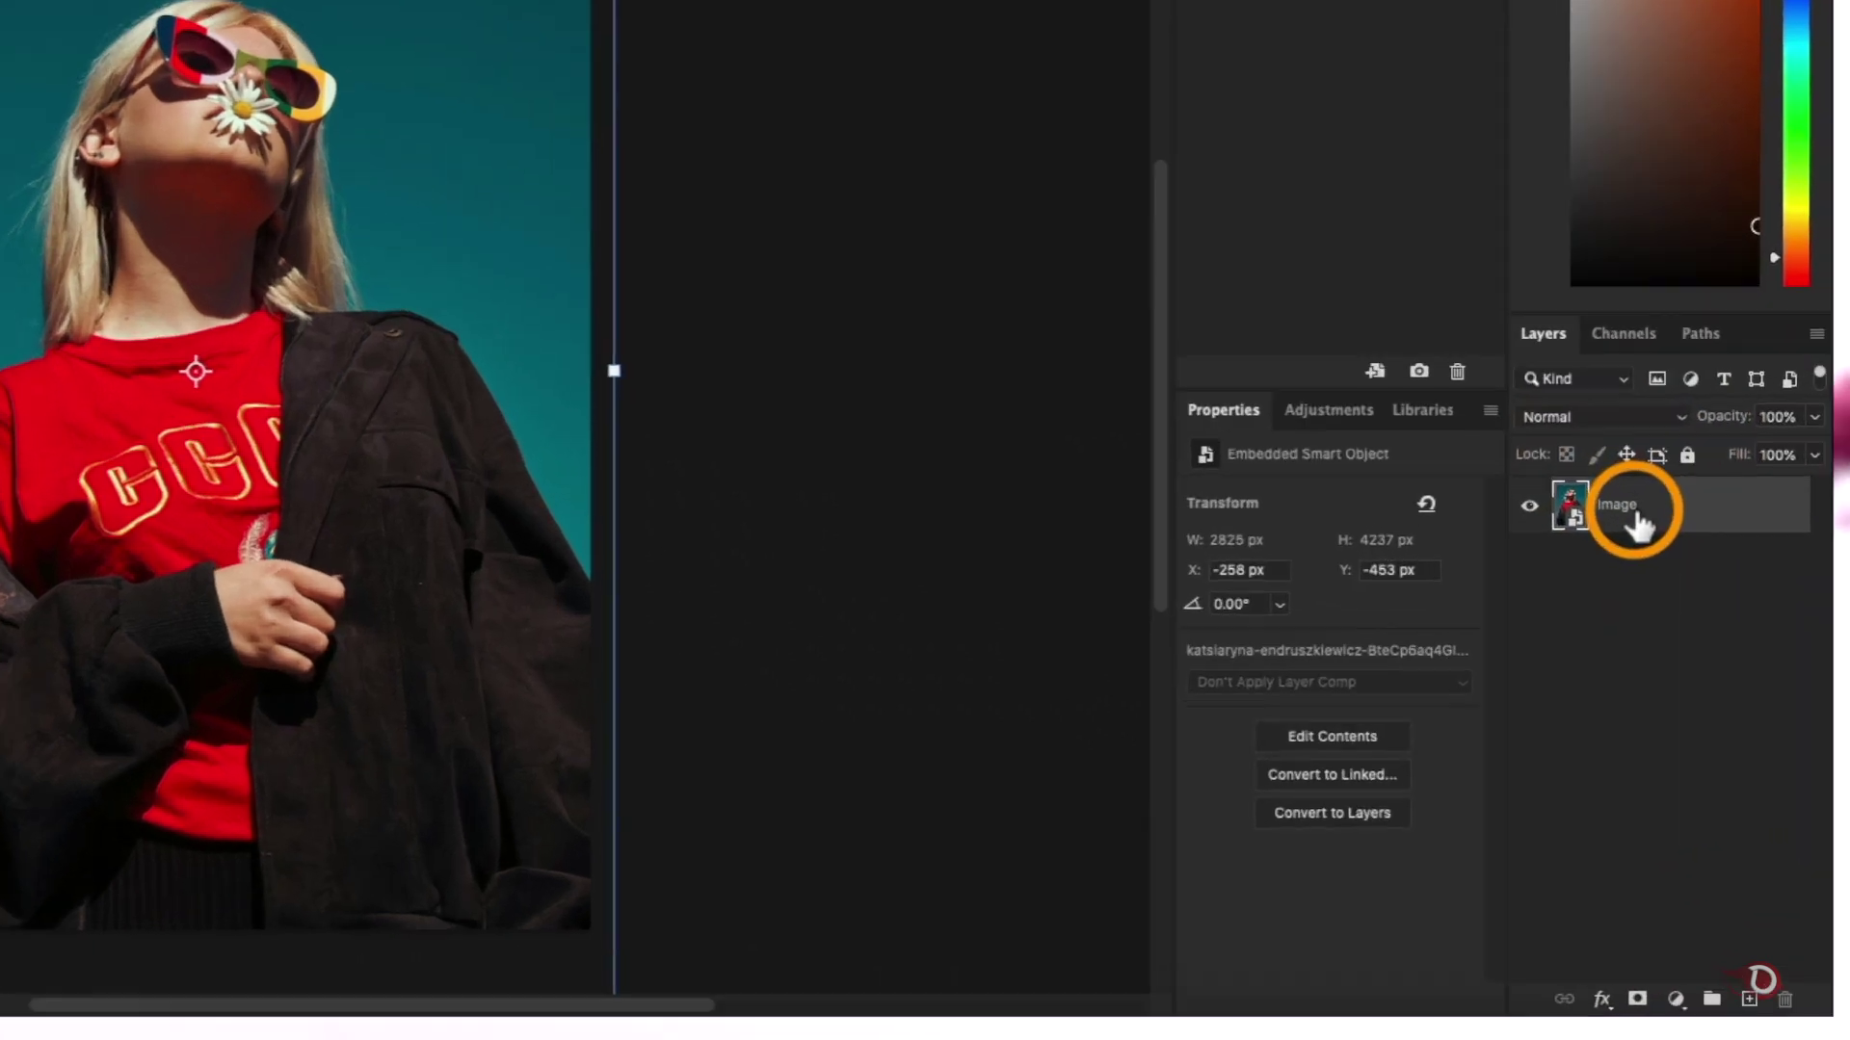
Duplicate the "Image" layer and rename the copy as "Effect"
key(super+j)
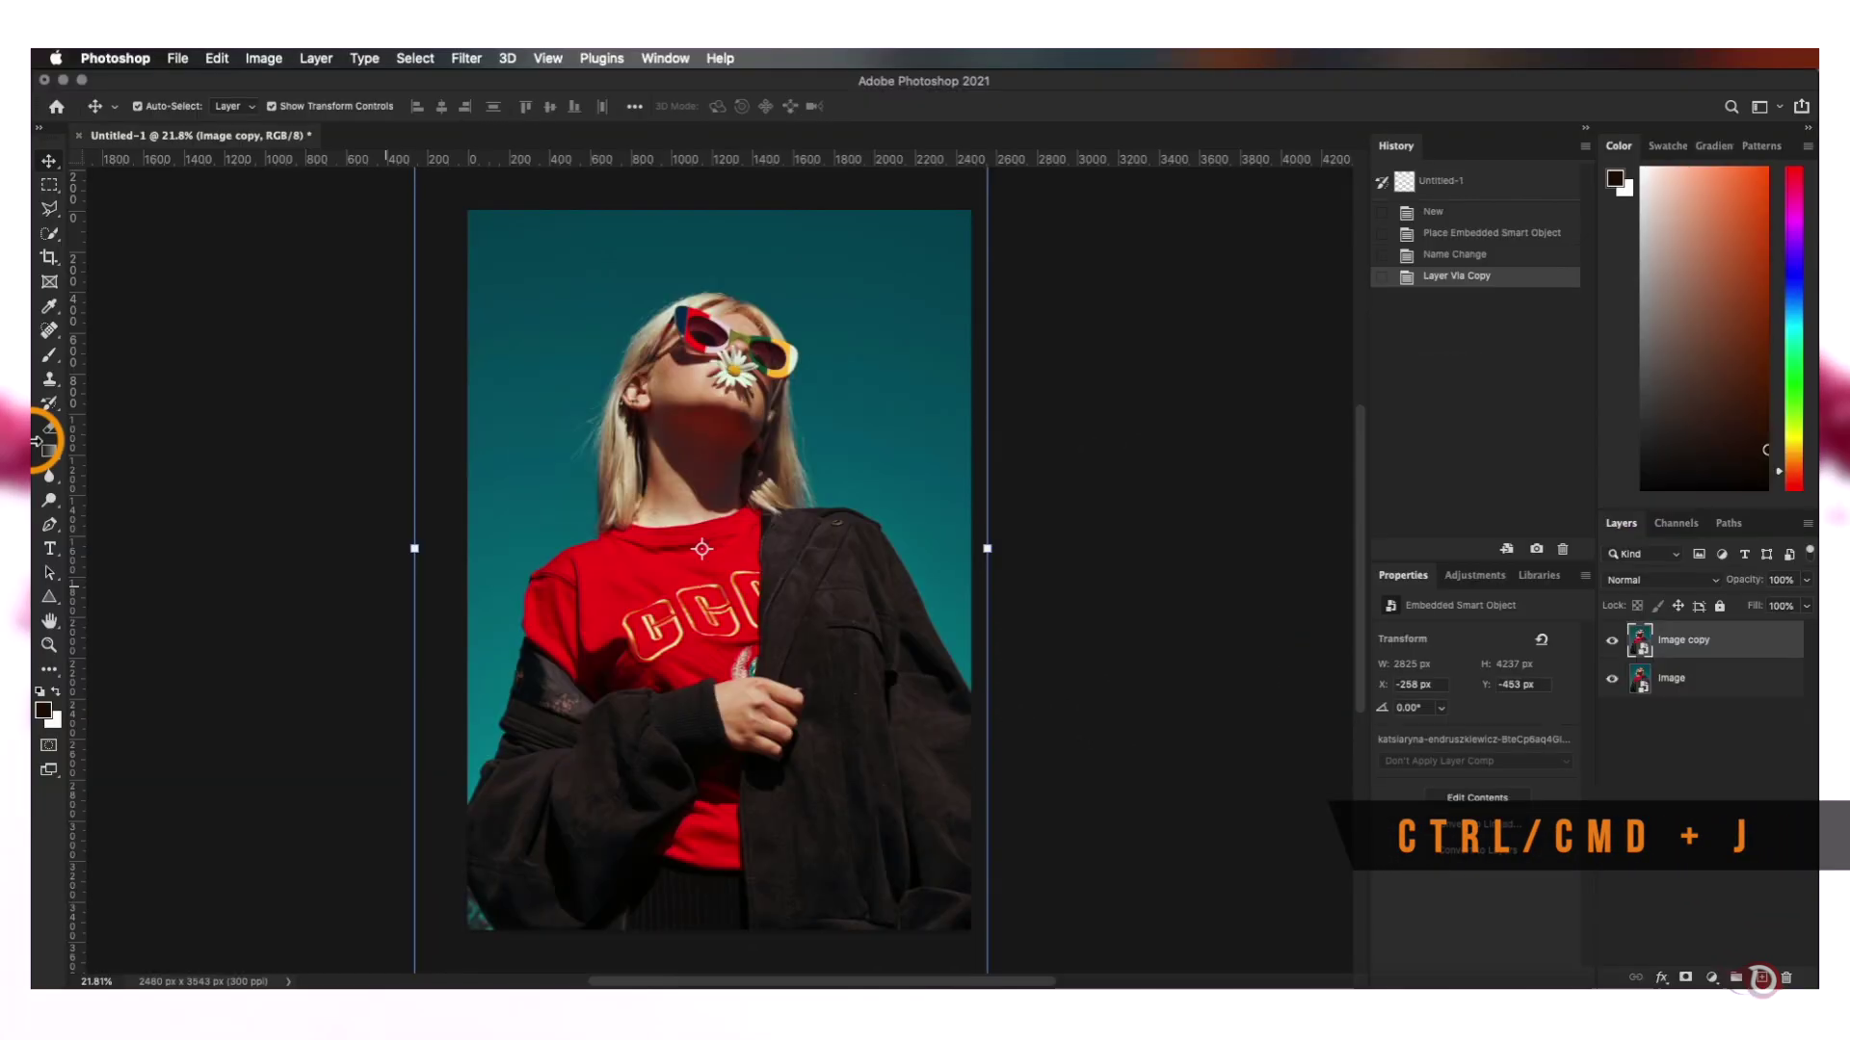
double_click(1687, 644)
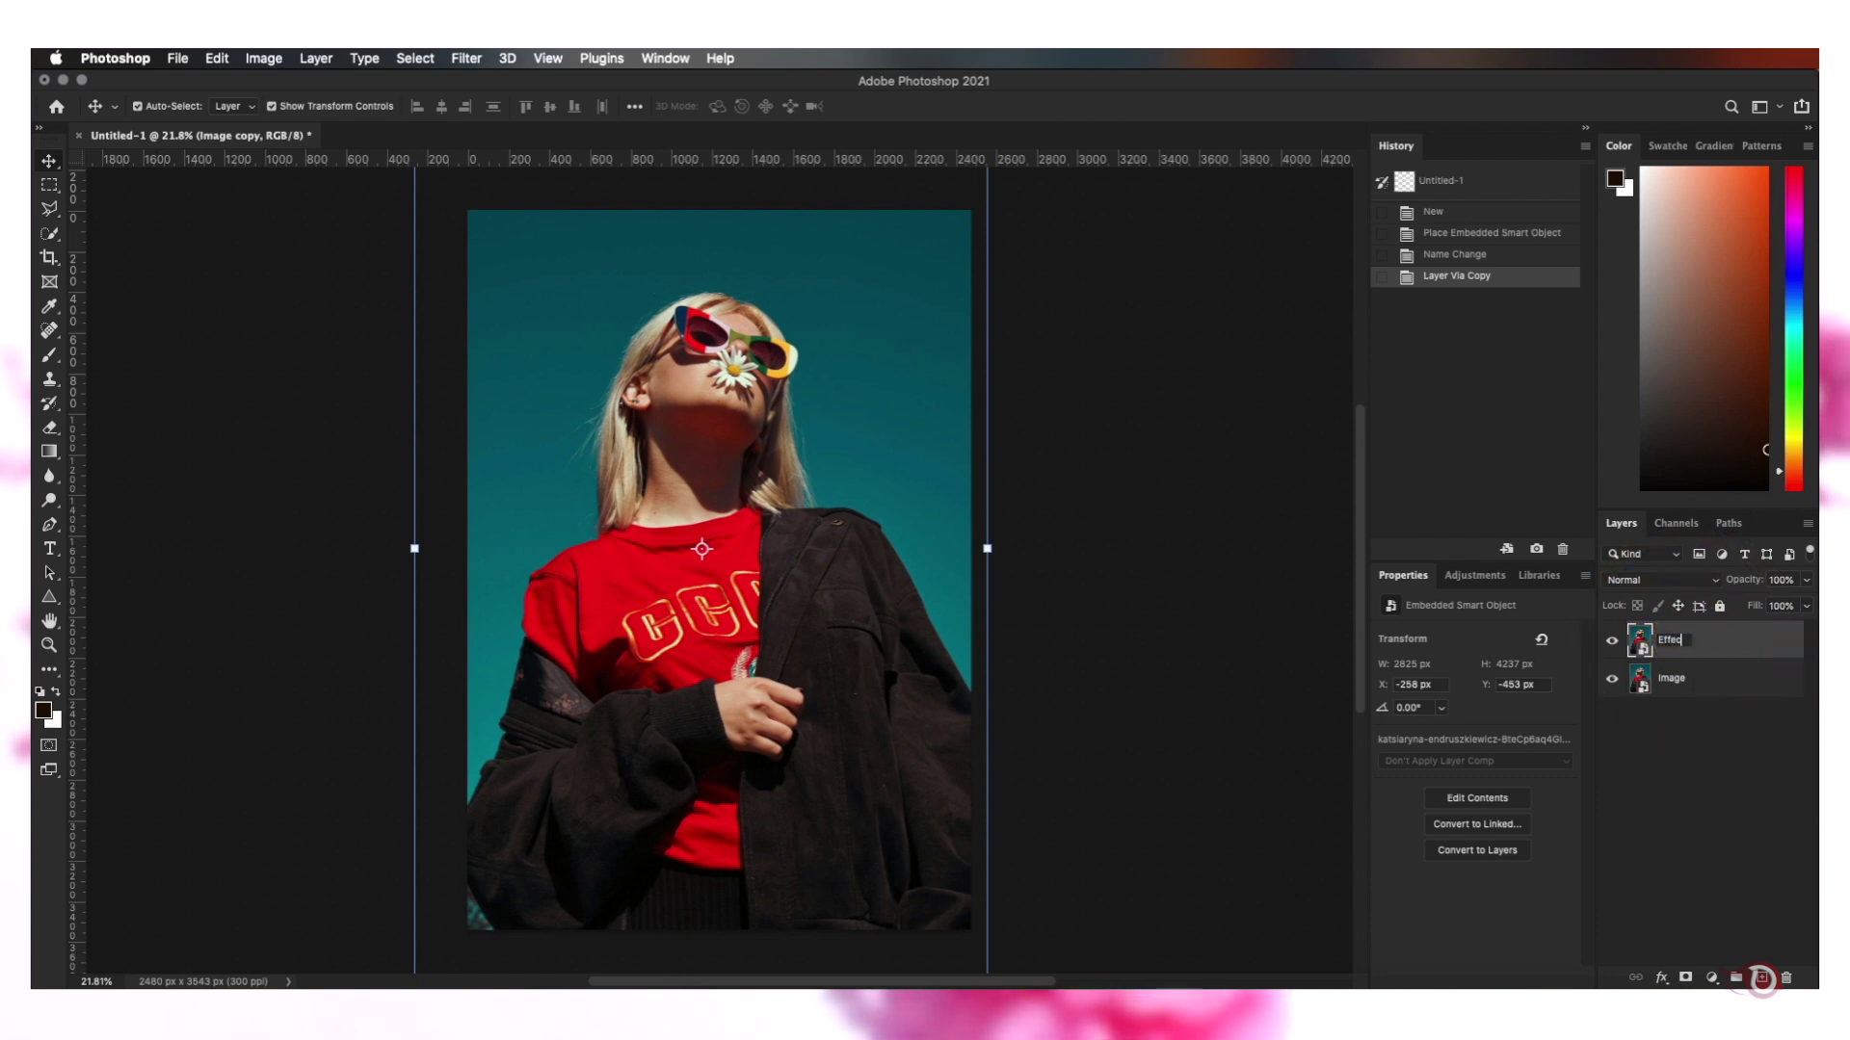
click(1674, 792)
key(super+minus)
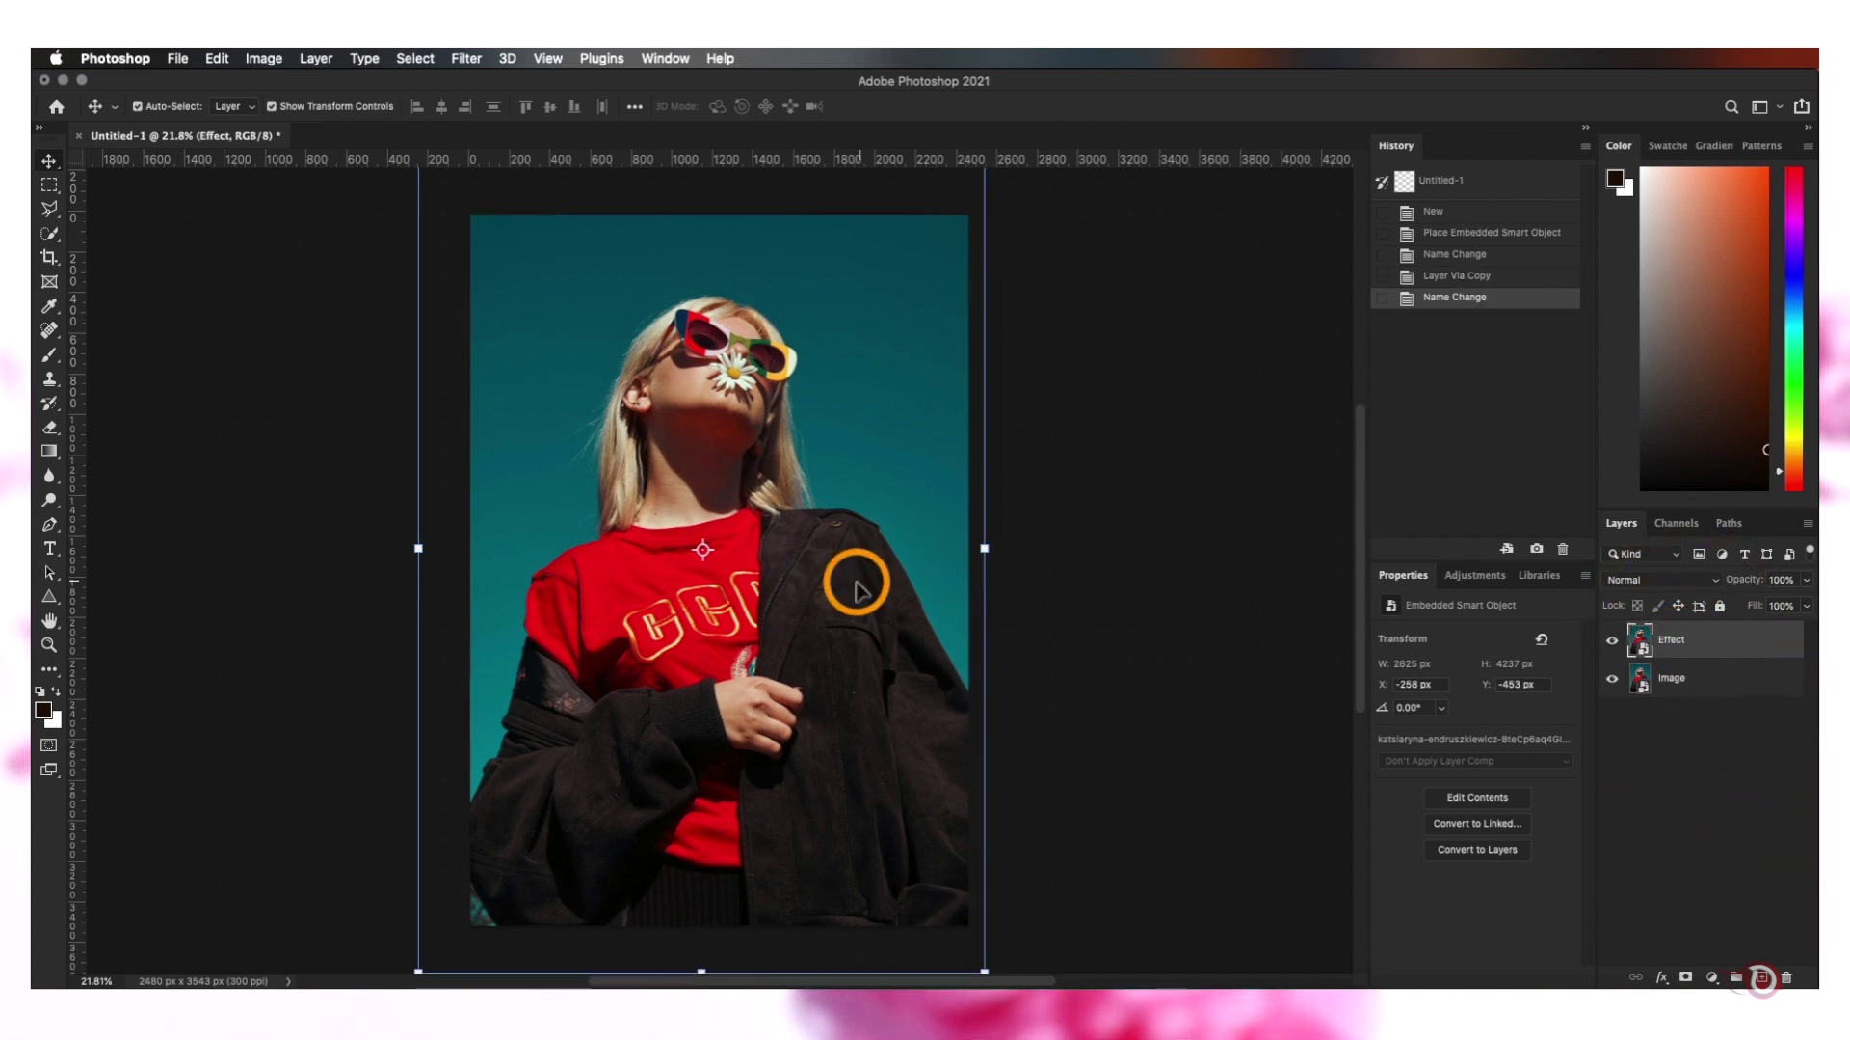
scroll(856, 584, up, 2)
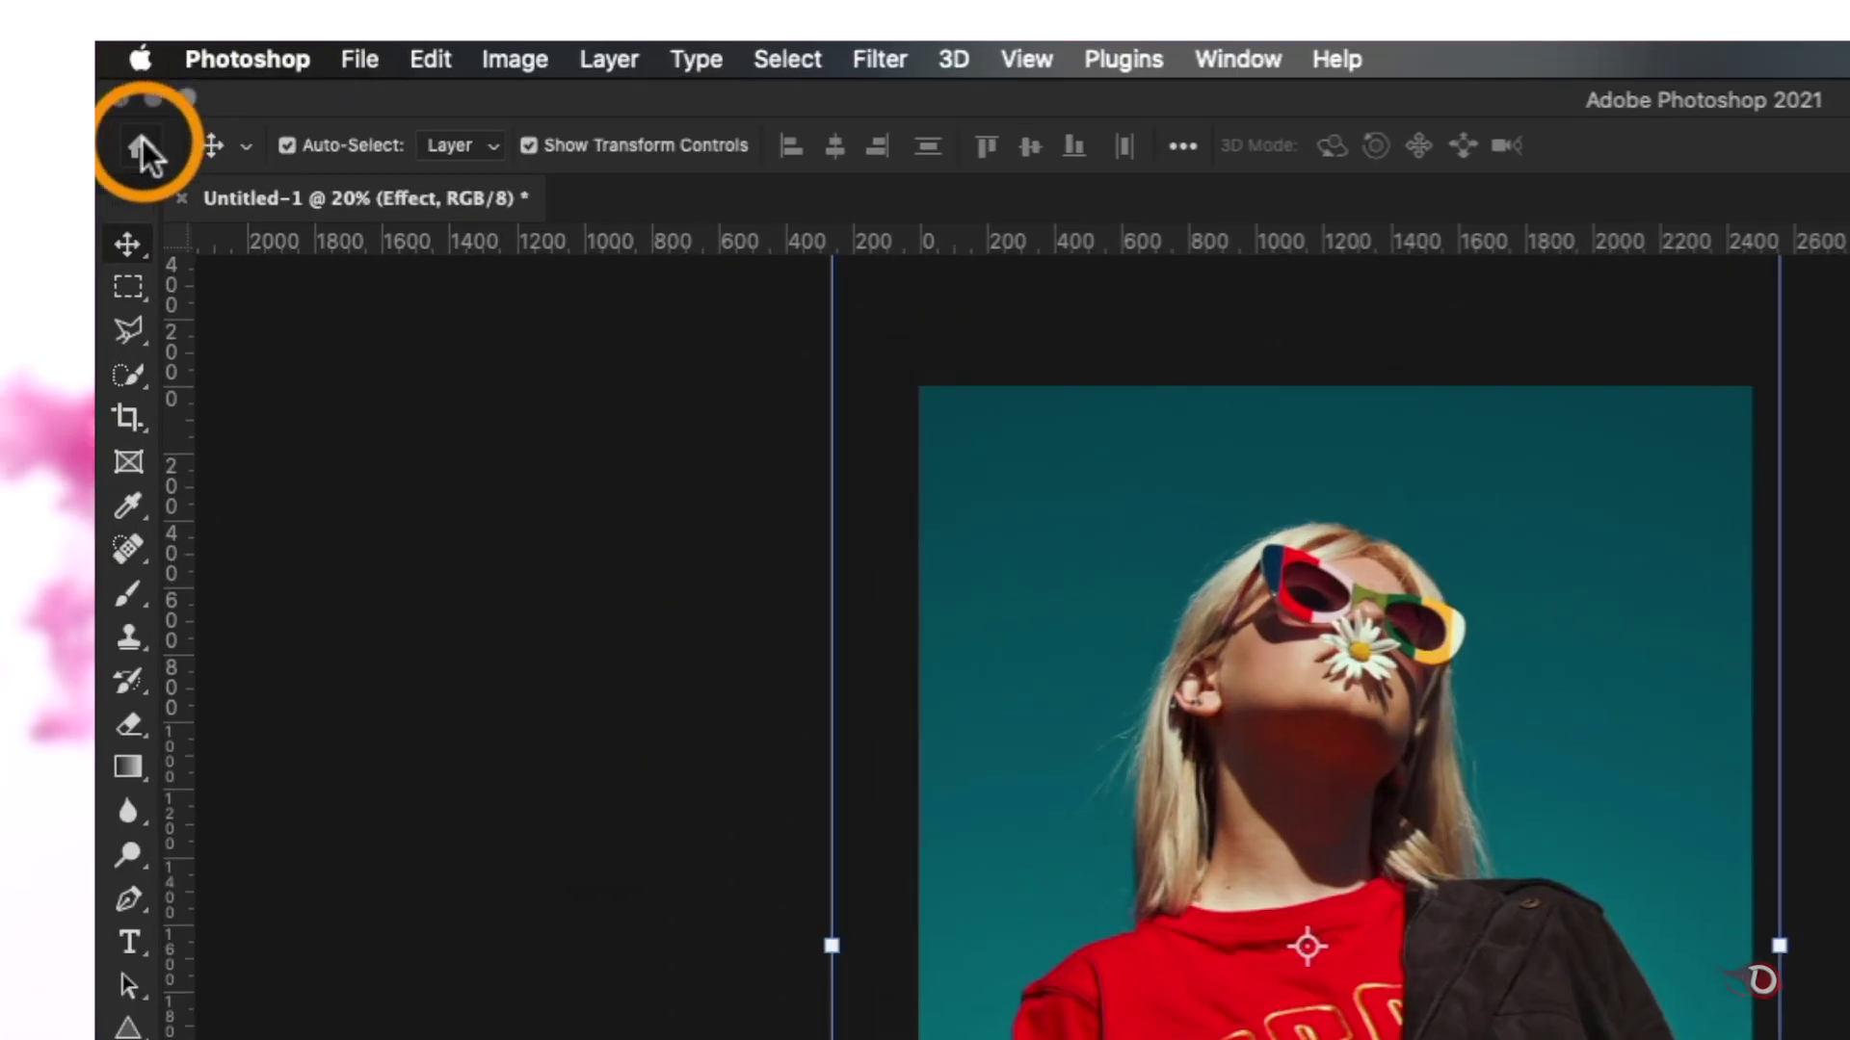
Create a new transparent document 100 px wide and 100 px high at 300 pixels/inch
click(145, 143)
click(212, 440)
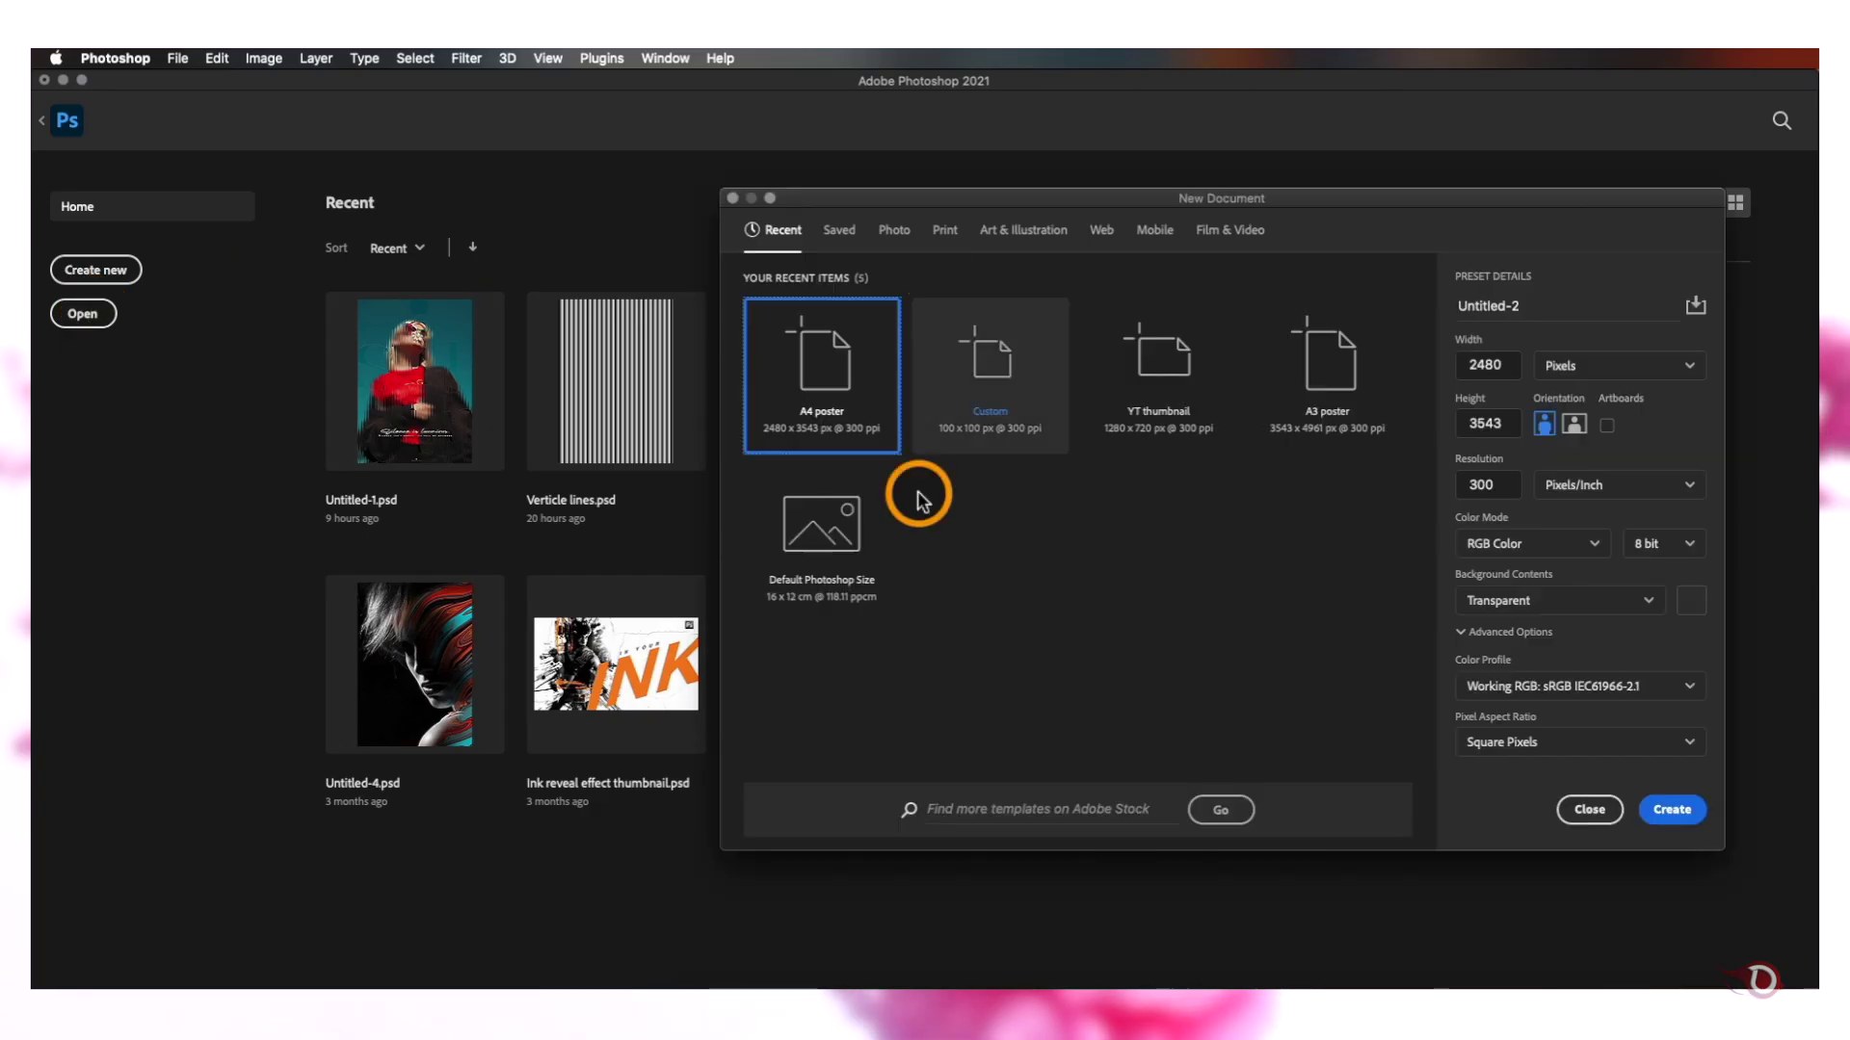
click(1508, 366)
text(100)
key(Tab)
text(100)
click(1671, 809)
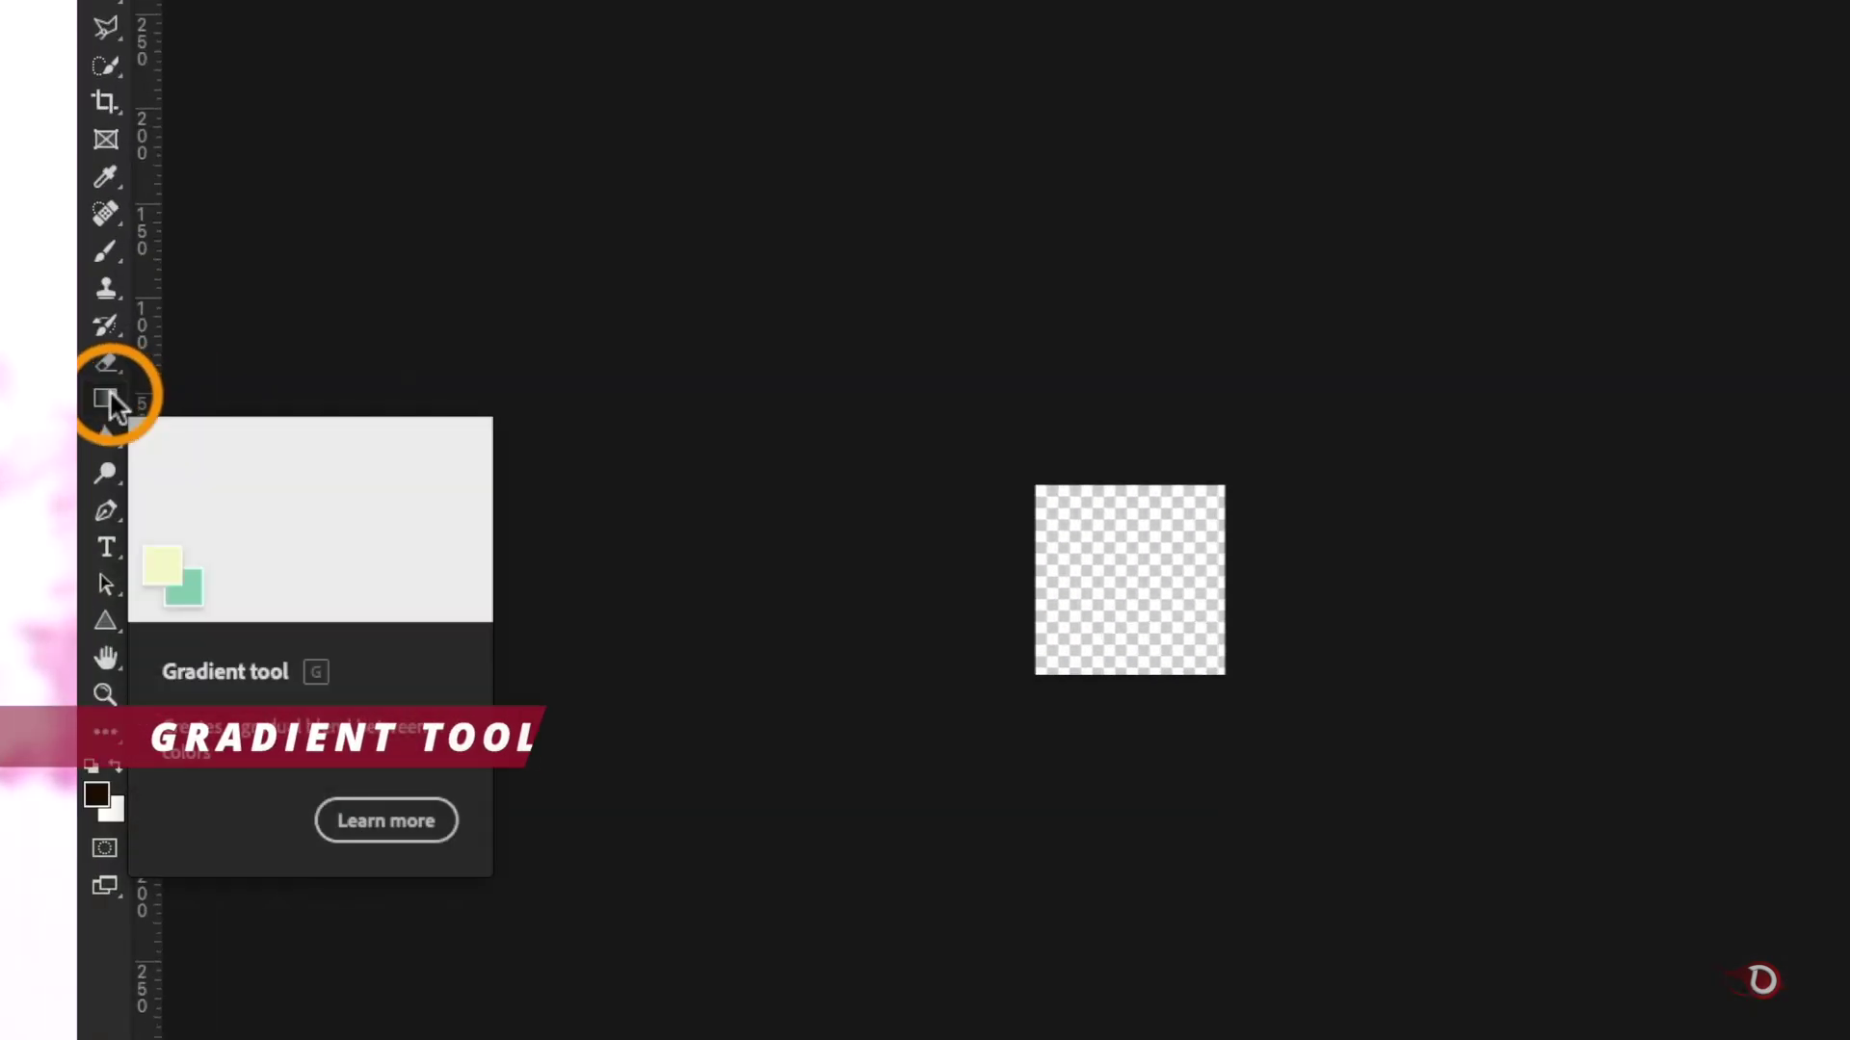
Activate the Gradient tool and choose the black-to-white preset from the Basics gradients
click(111, 403)
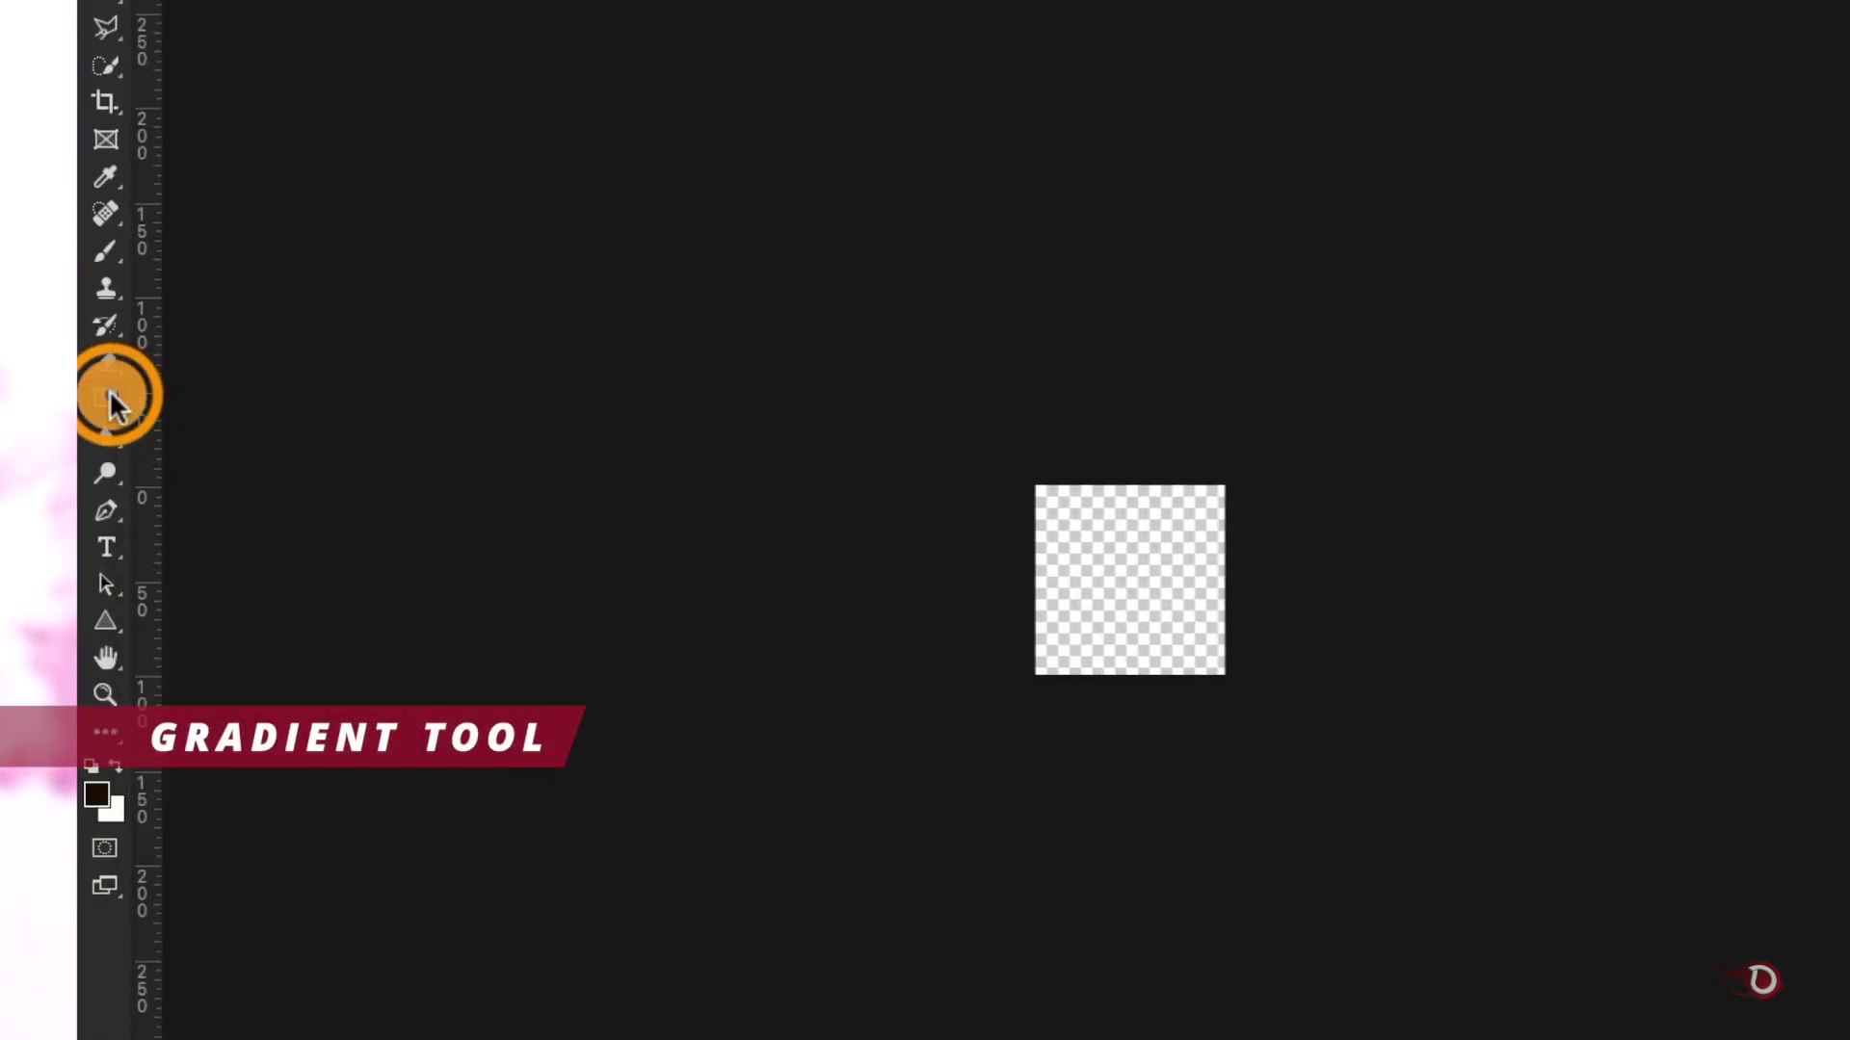
click(214, 109)
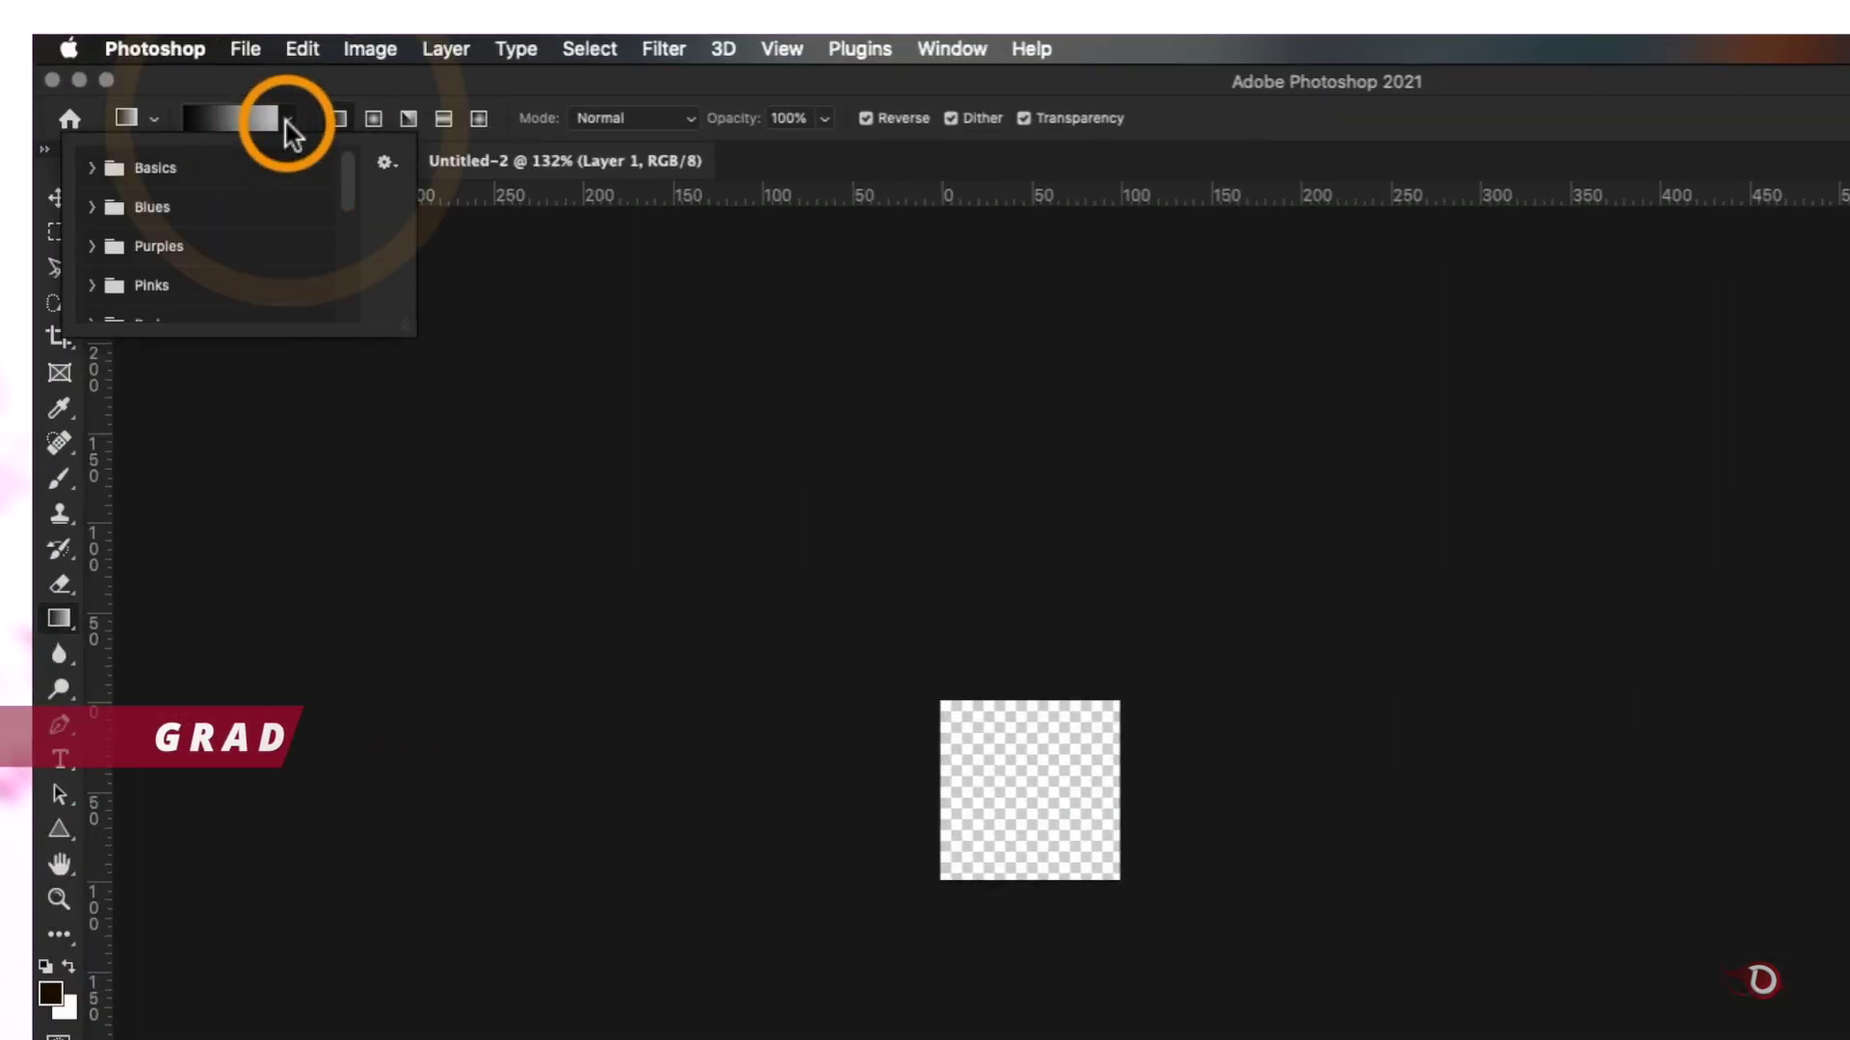
click(92, 168)
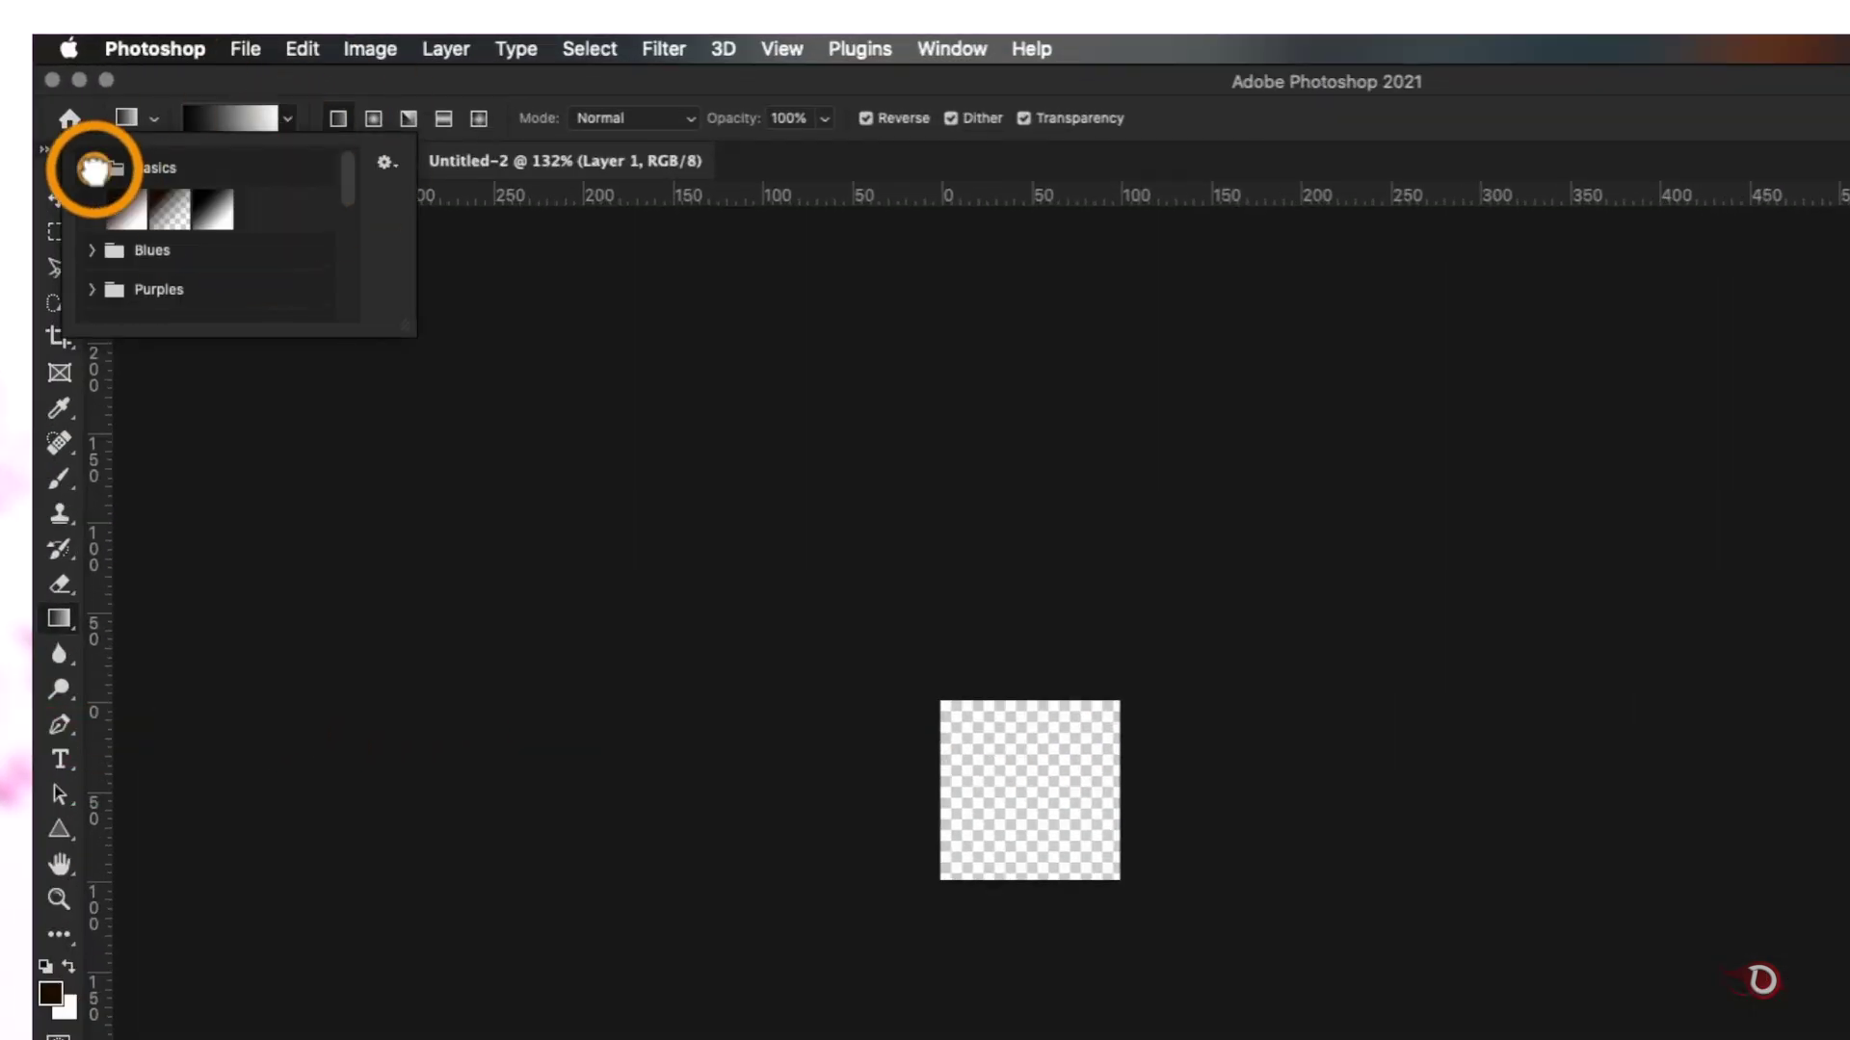
click(206, 198)
click(284, 123)
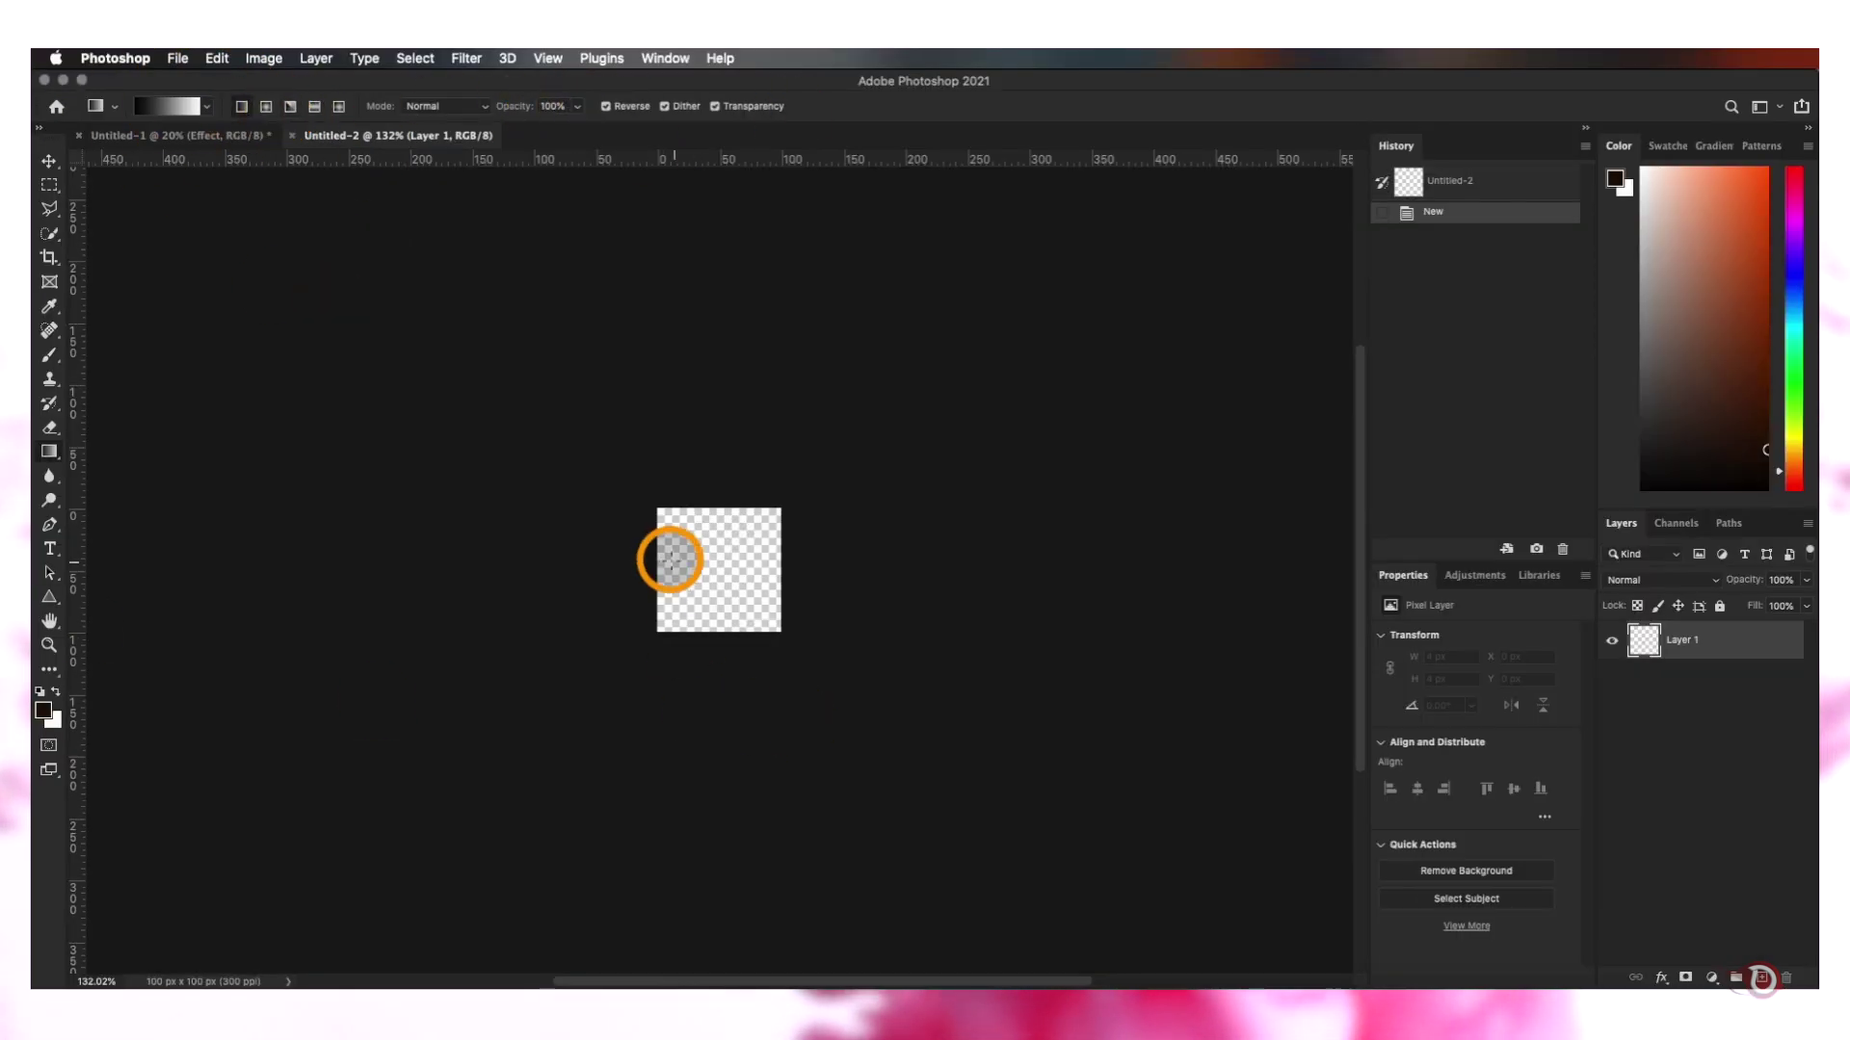
Try the gradient left to right, right to left and bottom to top across the square canvas, undoing each
drag(653, 563, 771, 565)
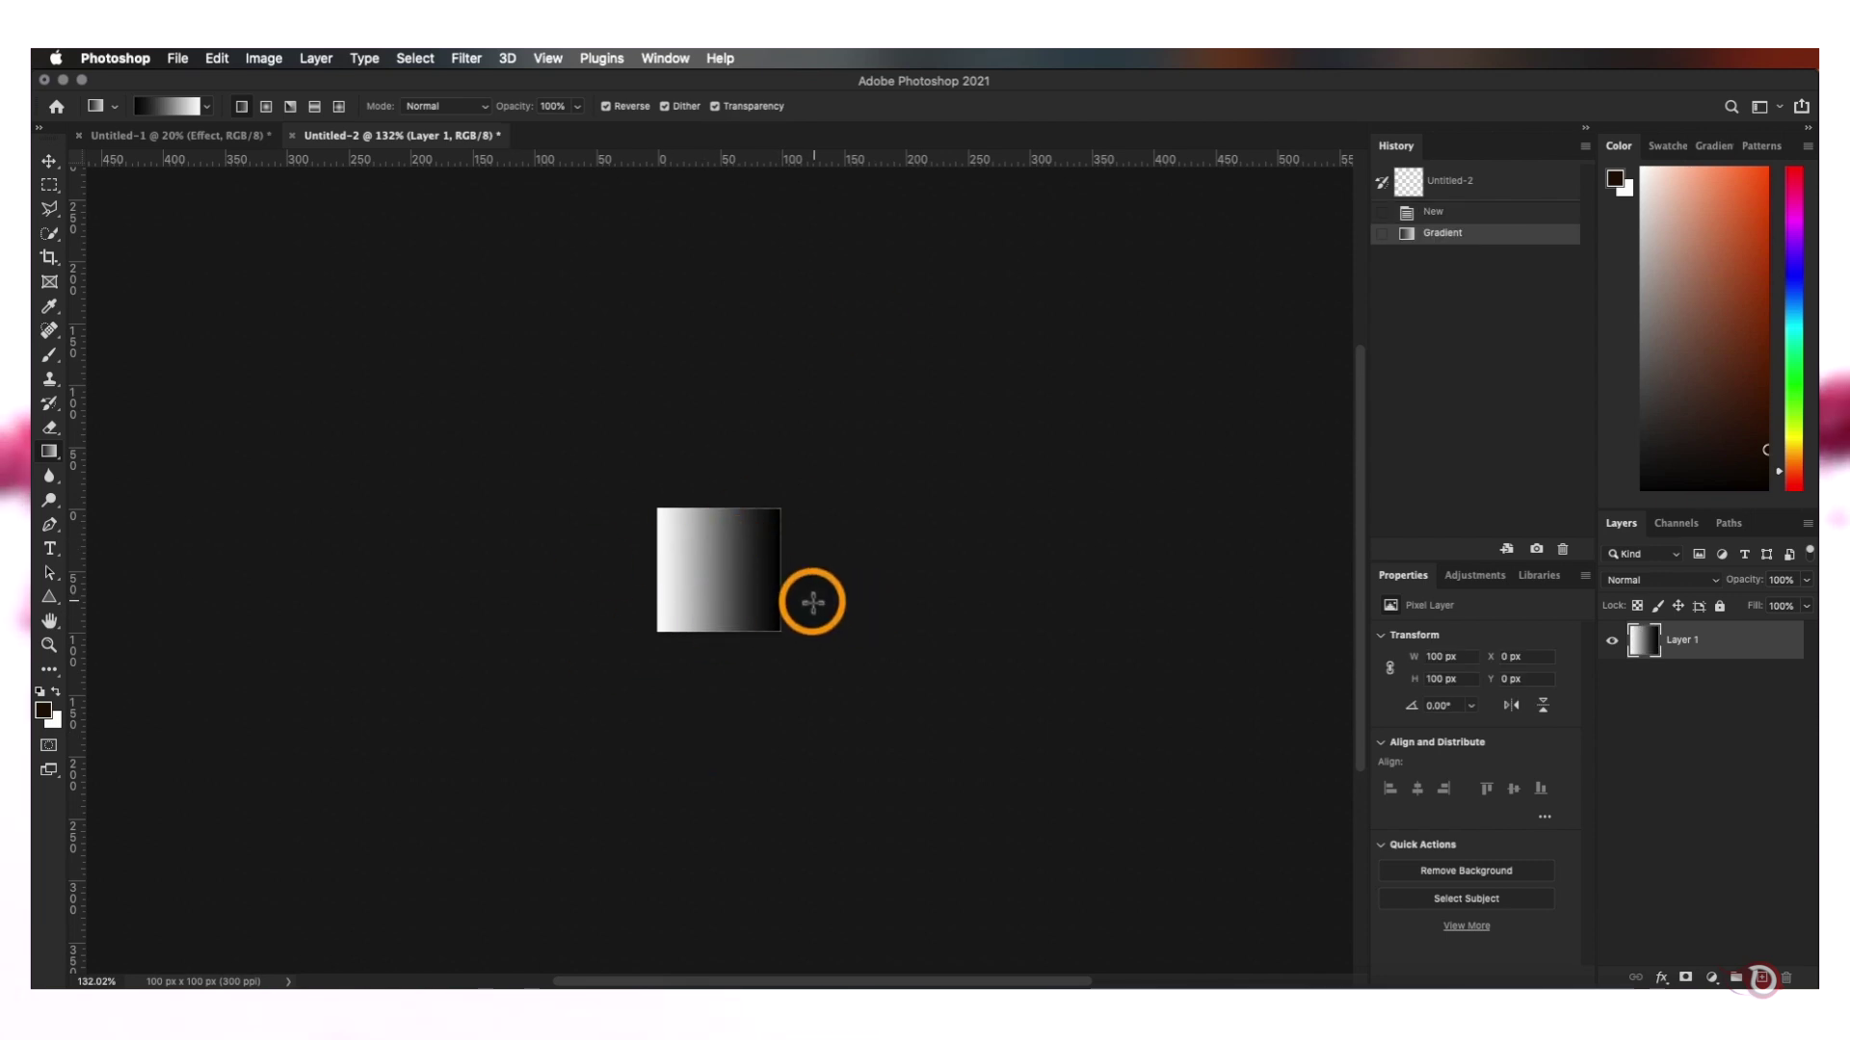
key(super+z)
drag(785, 581, 655, 566)
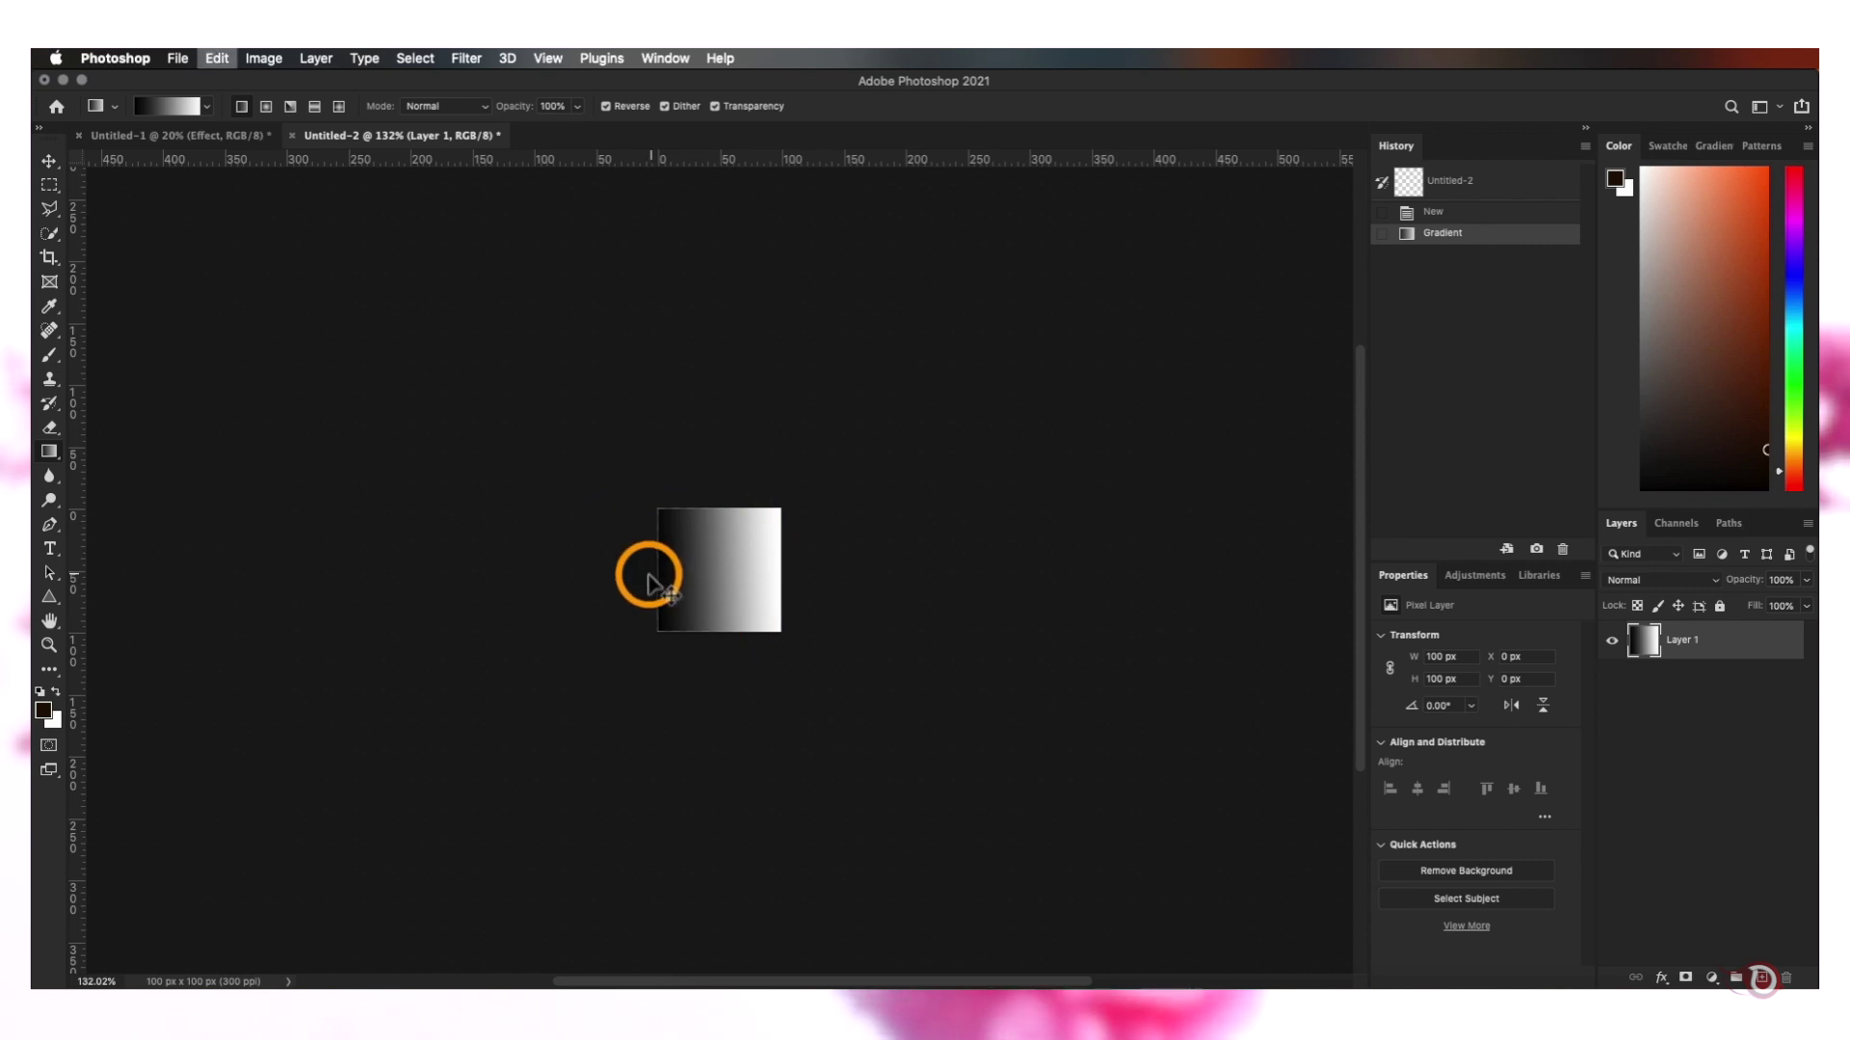
key(super+z)
drag(722, 629, 721, 511)
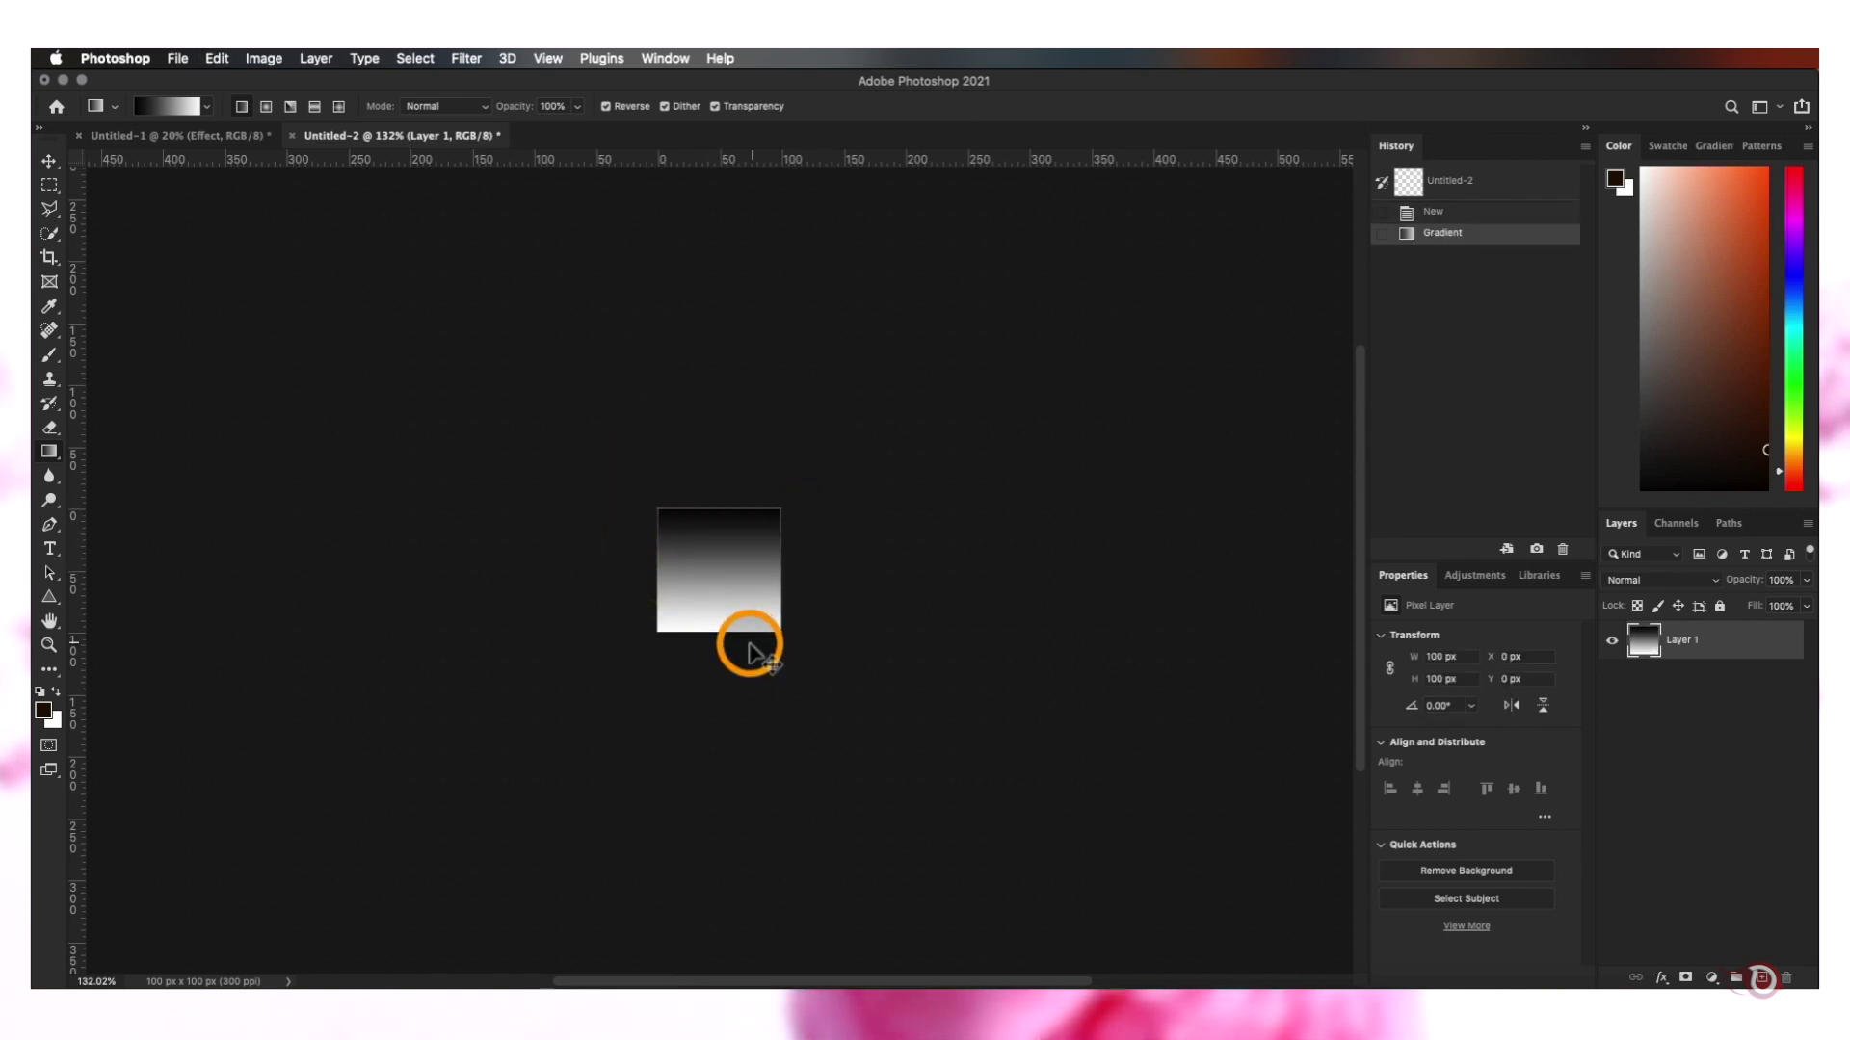
key(super+z)
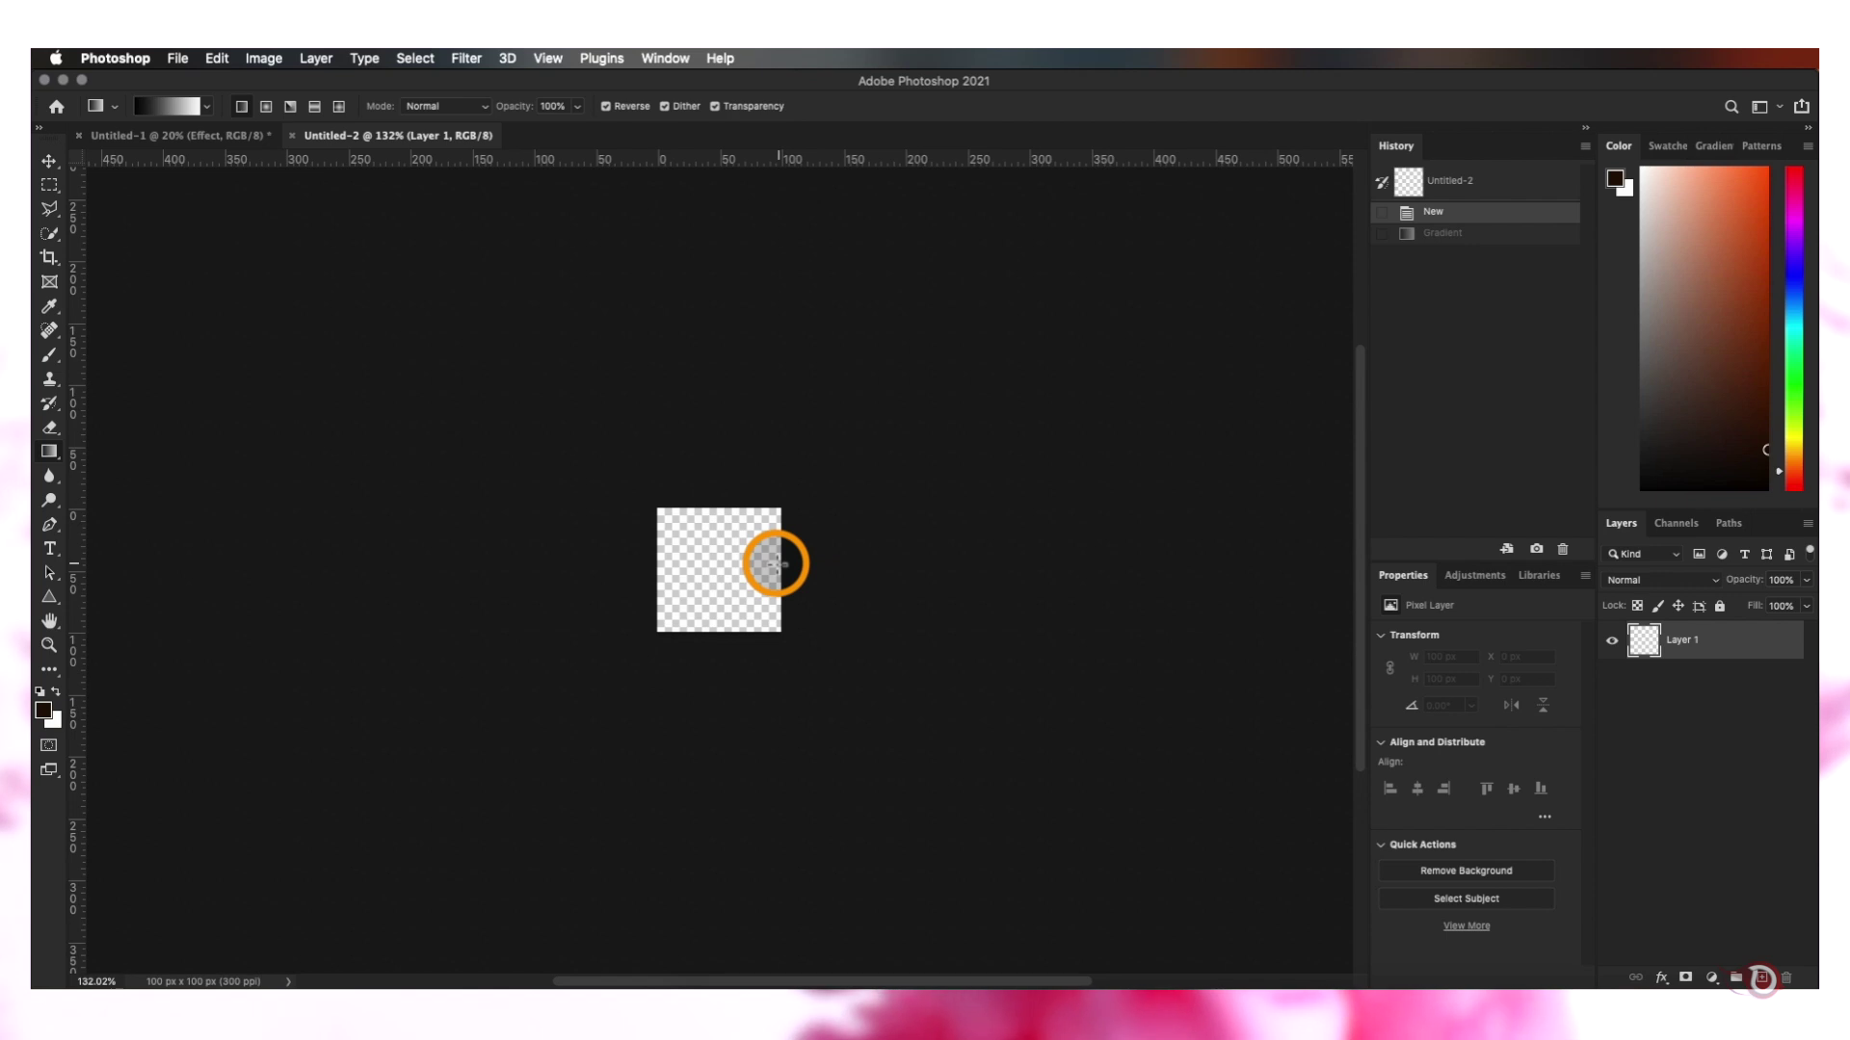
Fill the square canvas with a horizontal gradient, black at left to white at right, and try to define it as a pattern
drag(778, 564, 648, 561)
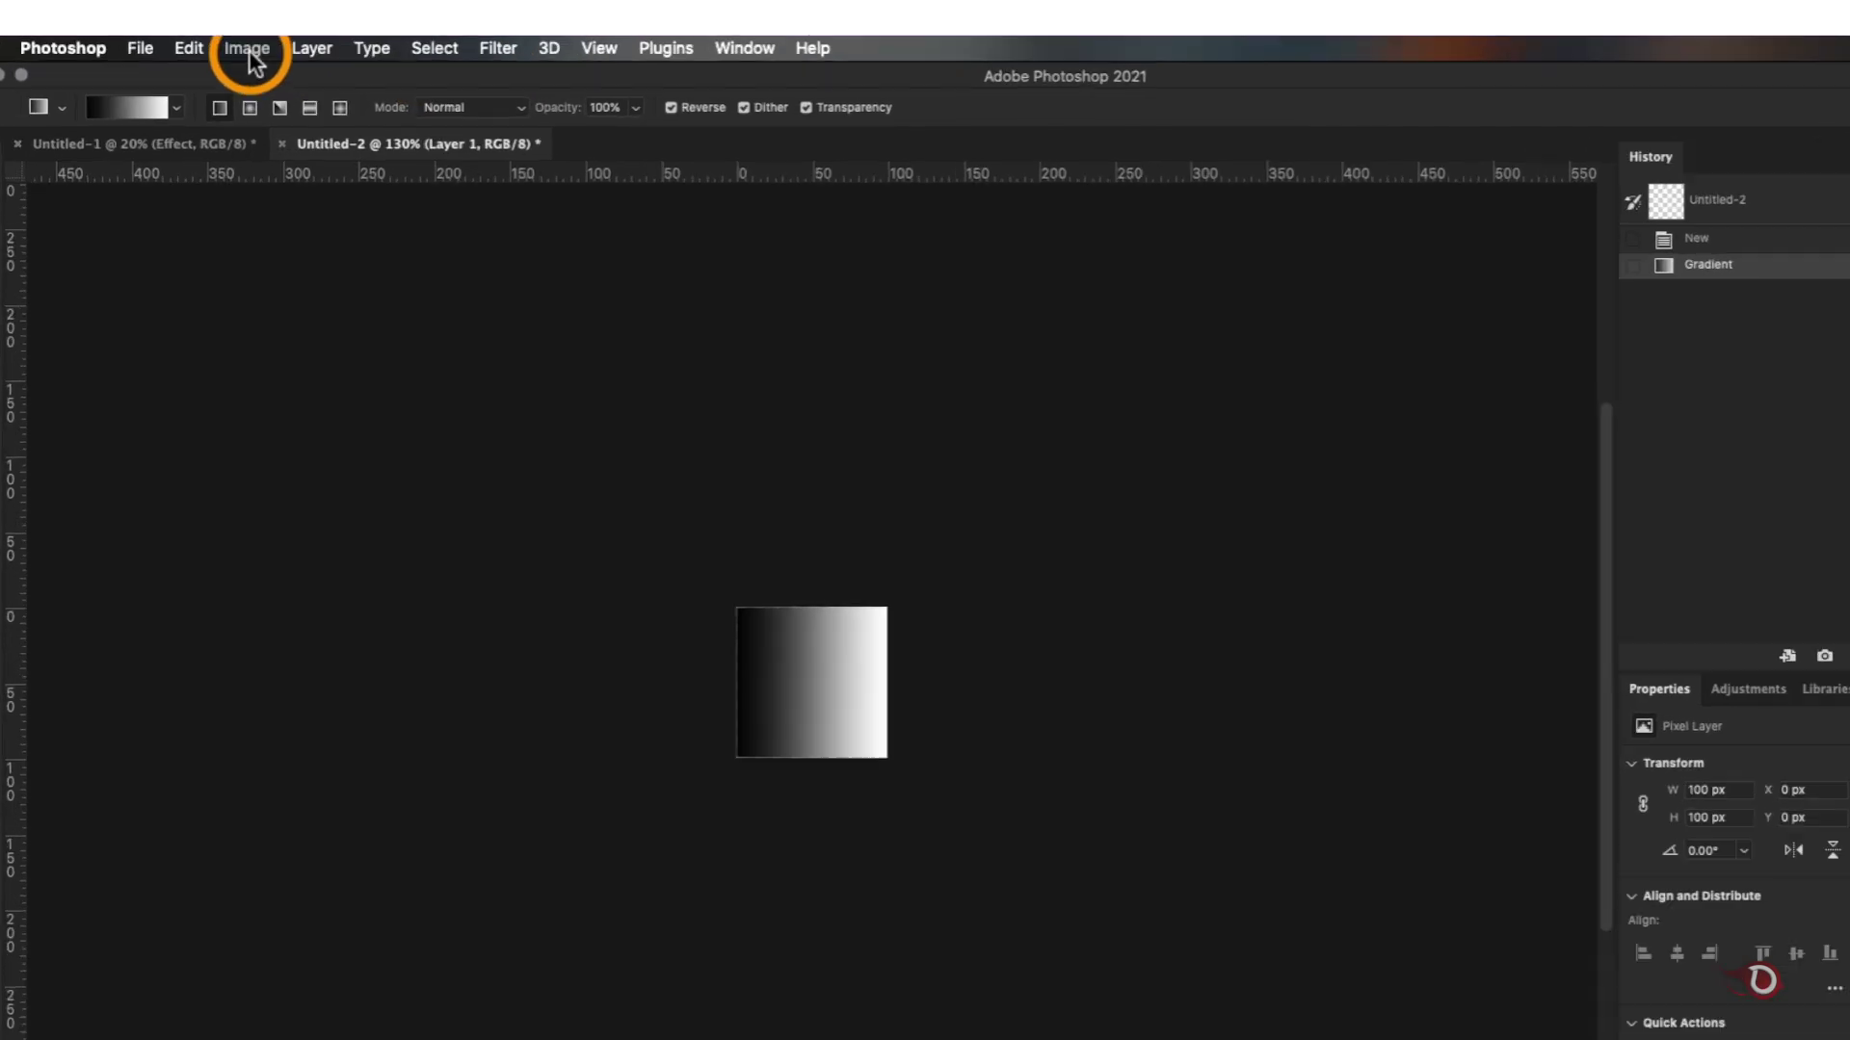
click(189, 50)
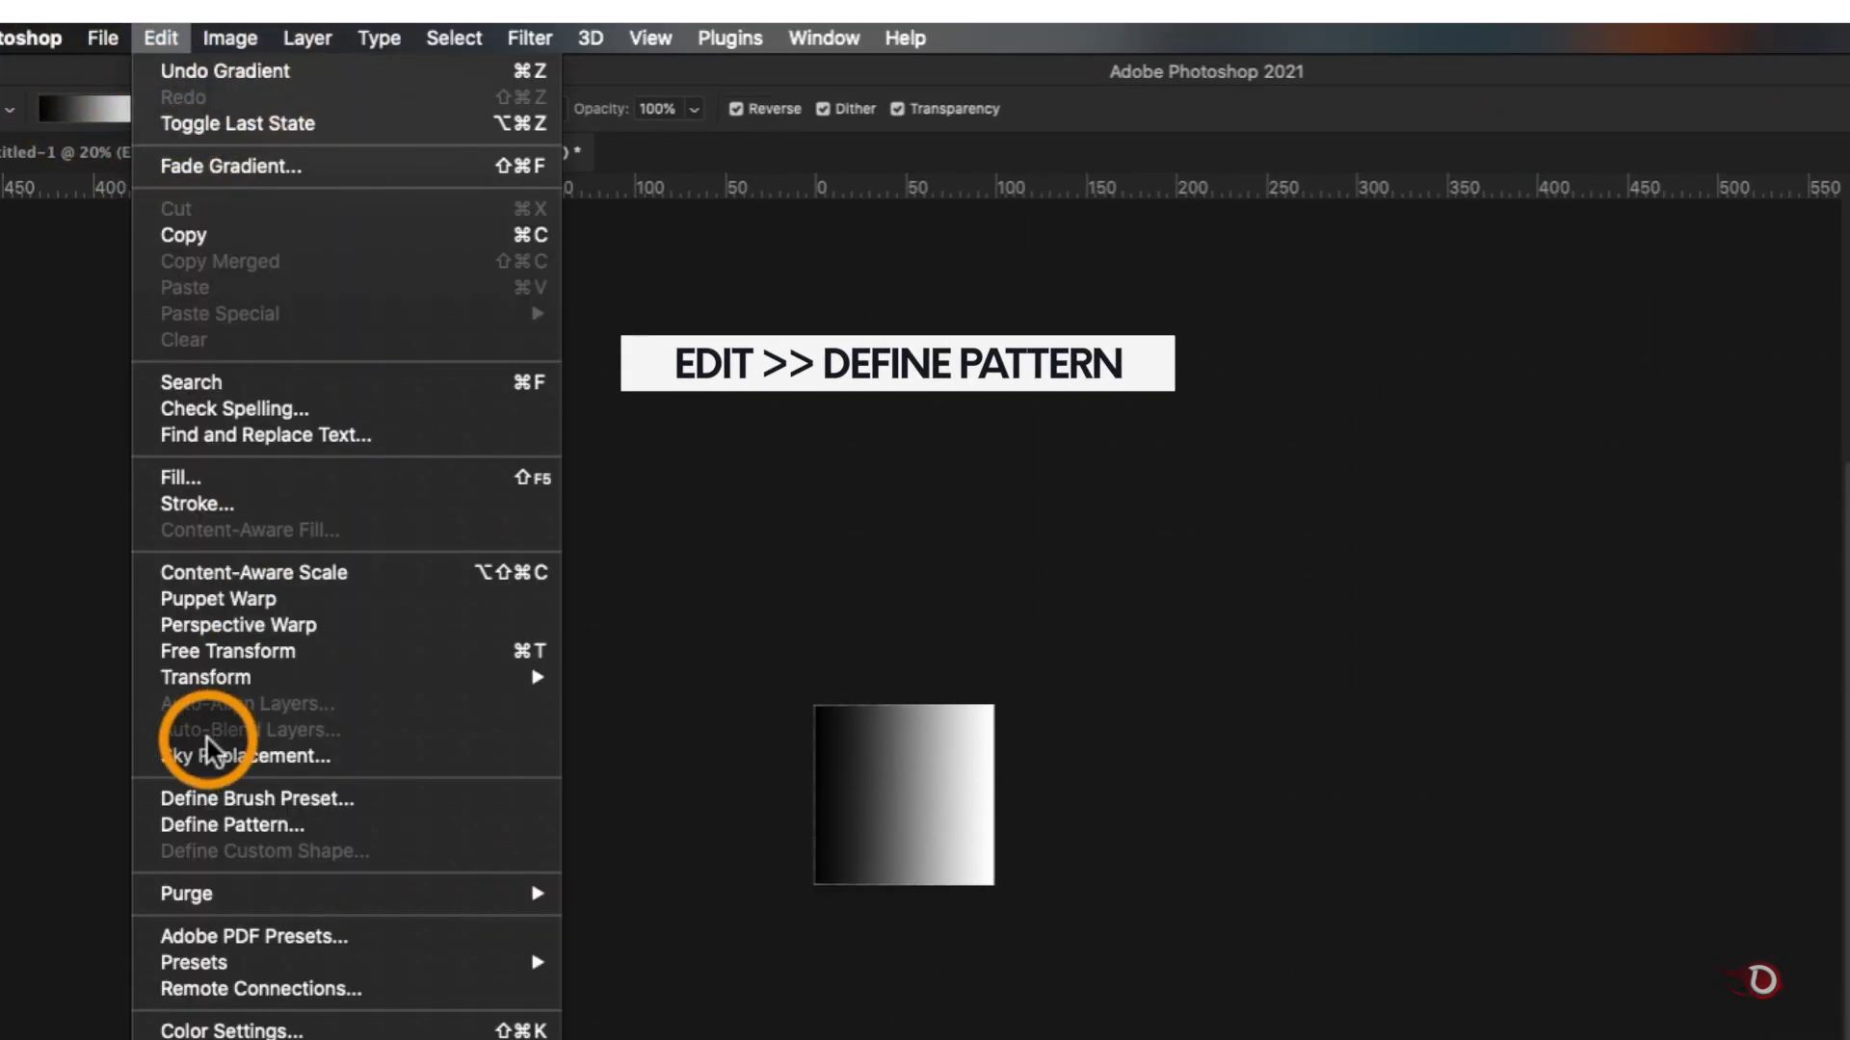
click(215, 817)
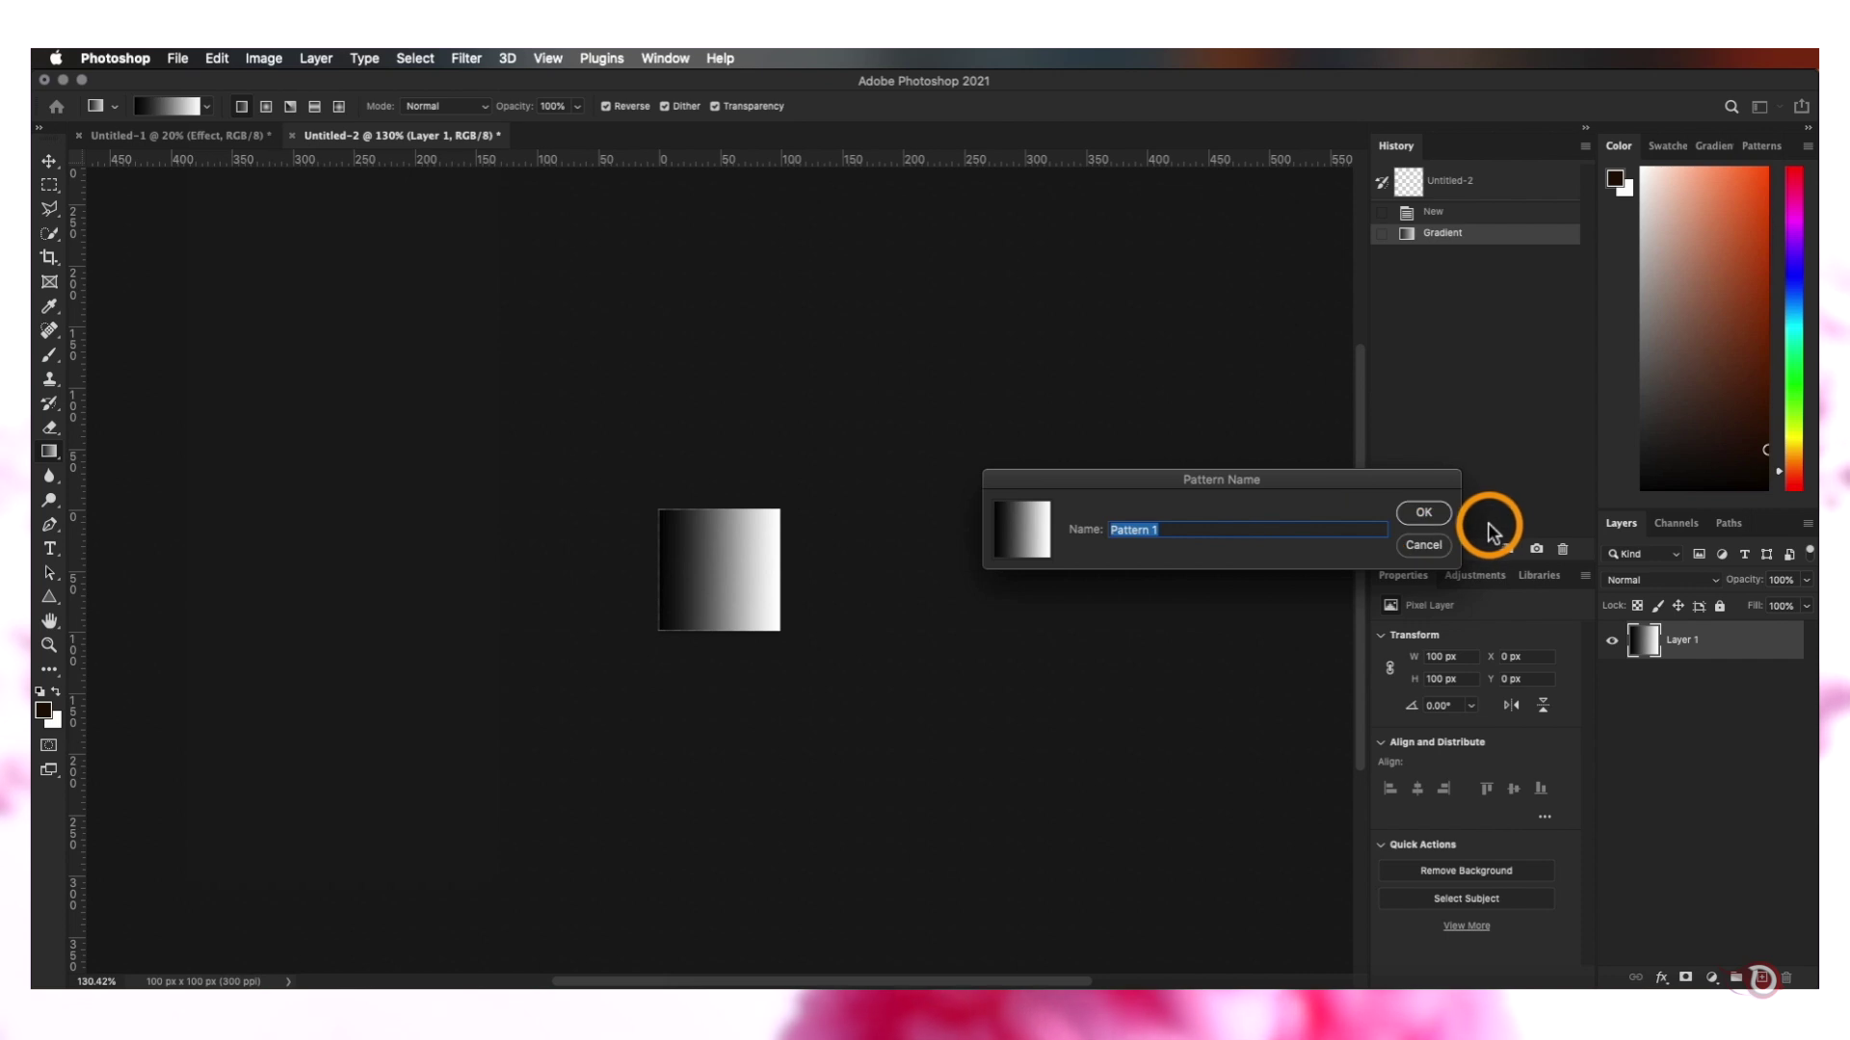
click(1416, 546)
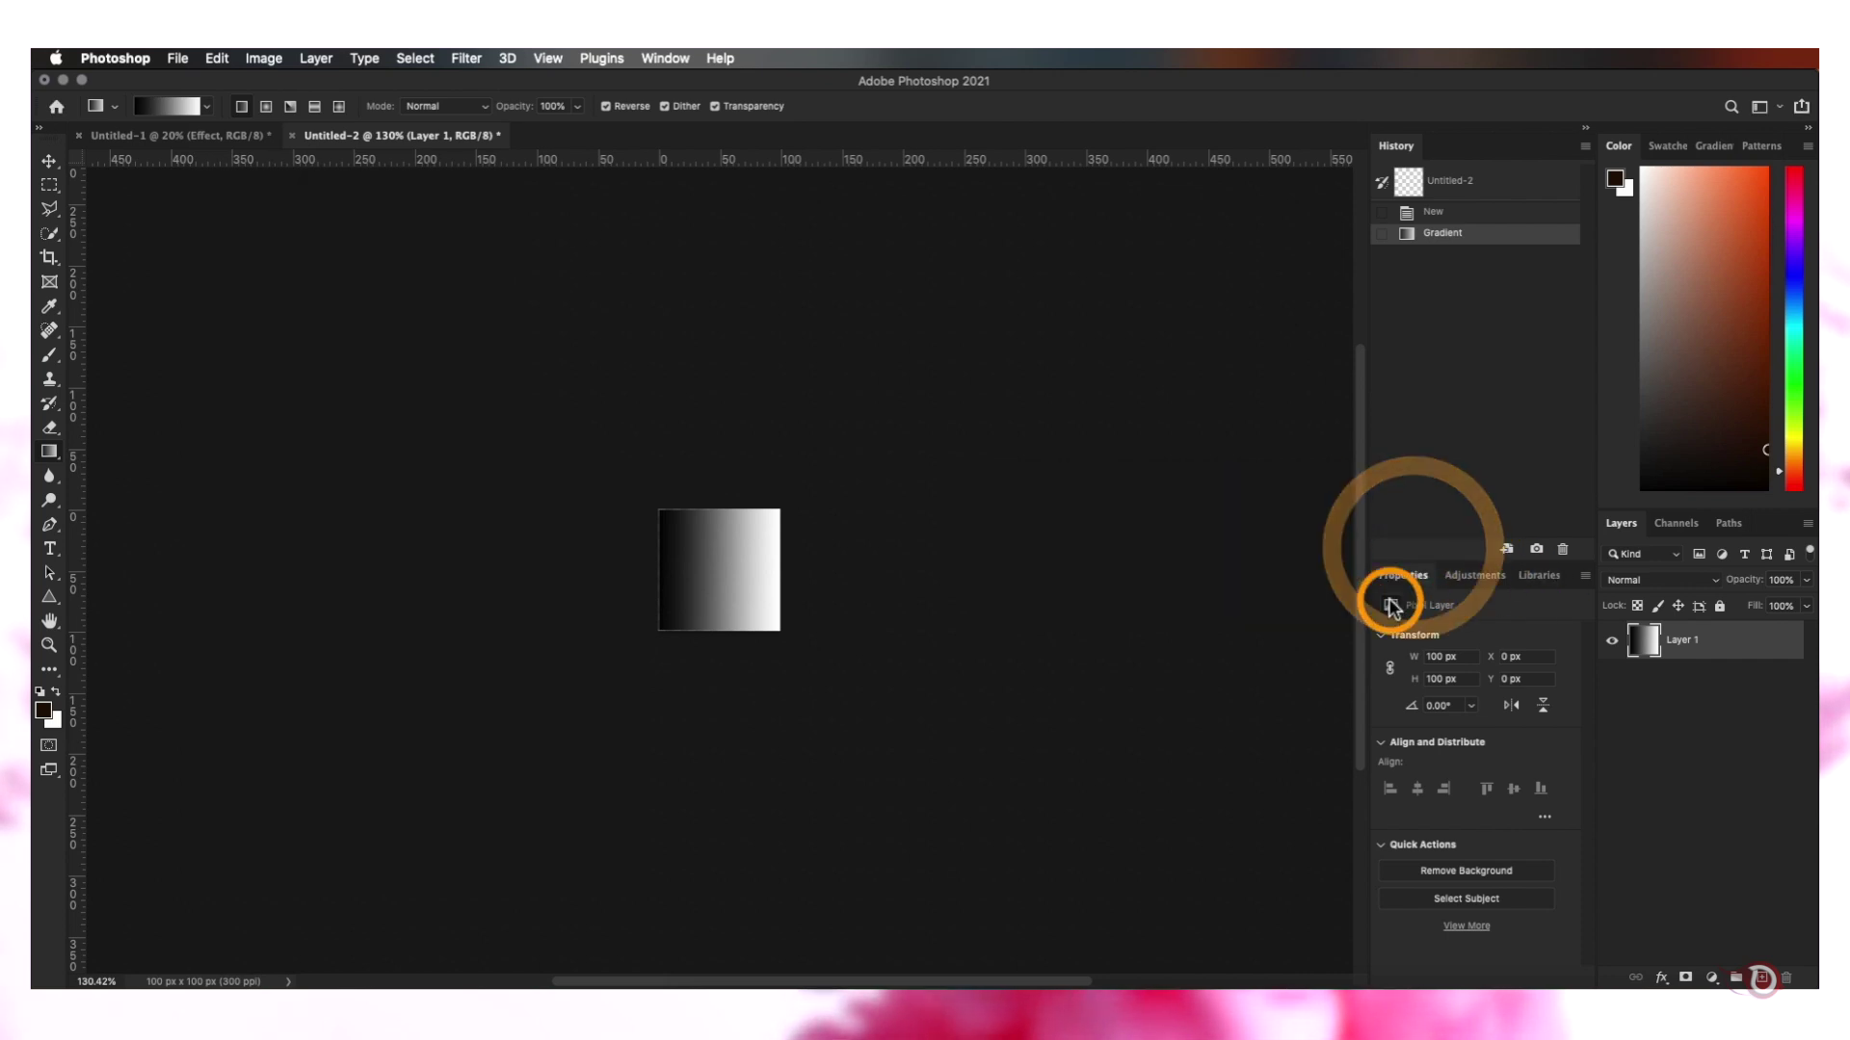
Close the 100 × 100 px gradient document without saving and create an A4 poster document of 2480 × 3543 px
click(292, 135)
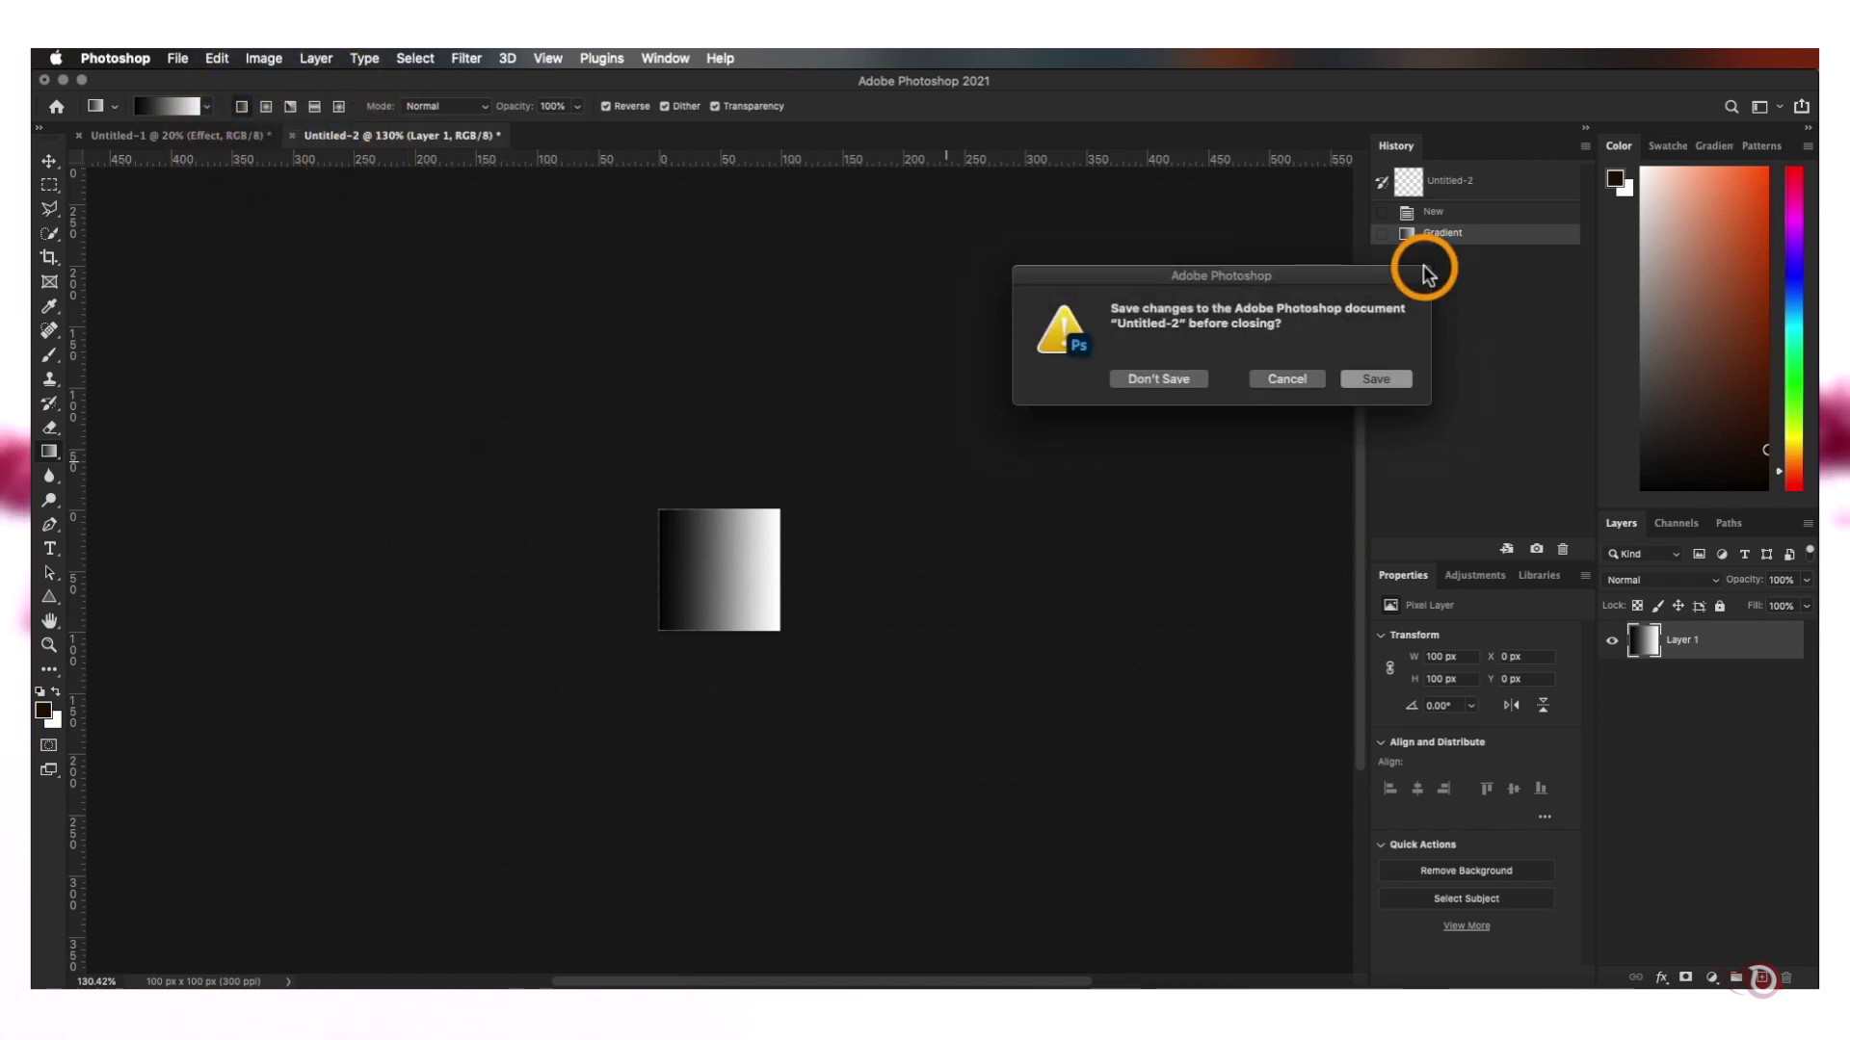
click(1155, 380)
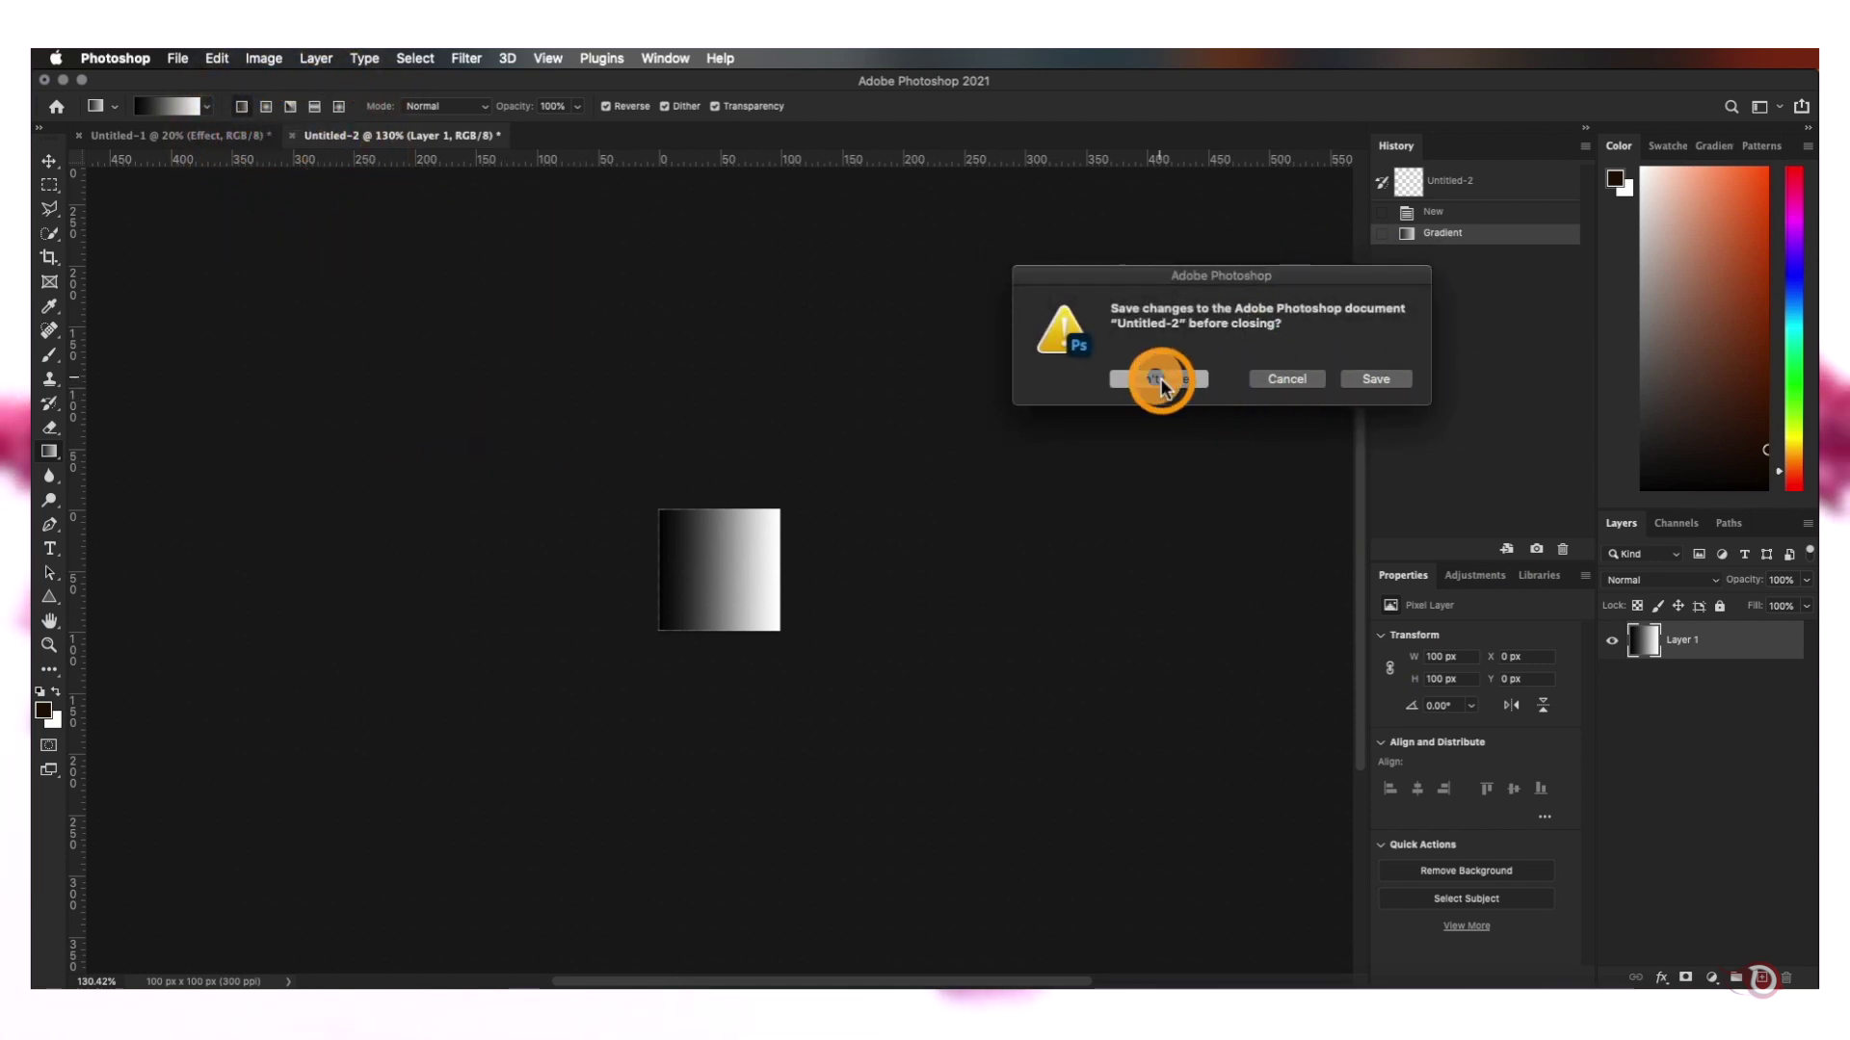
click(56, 104)
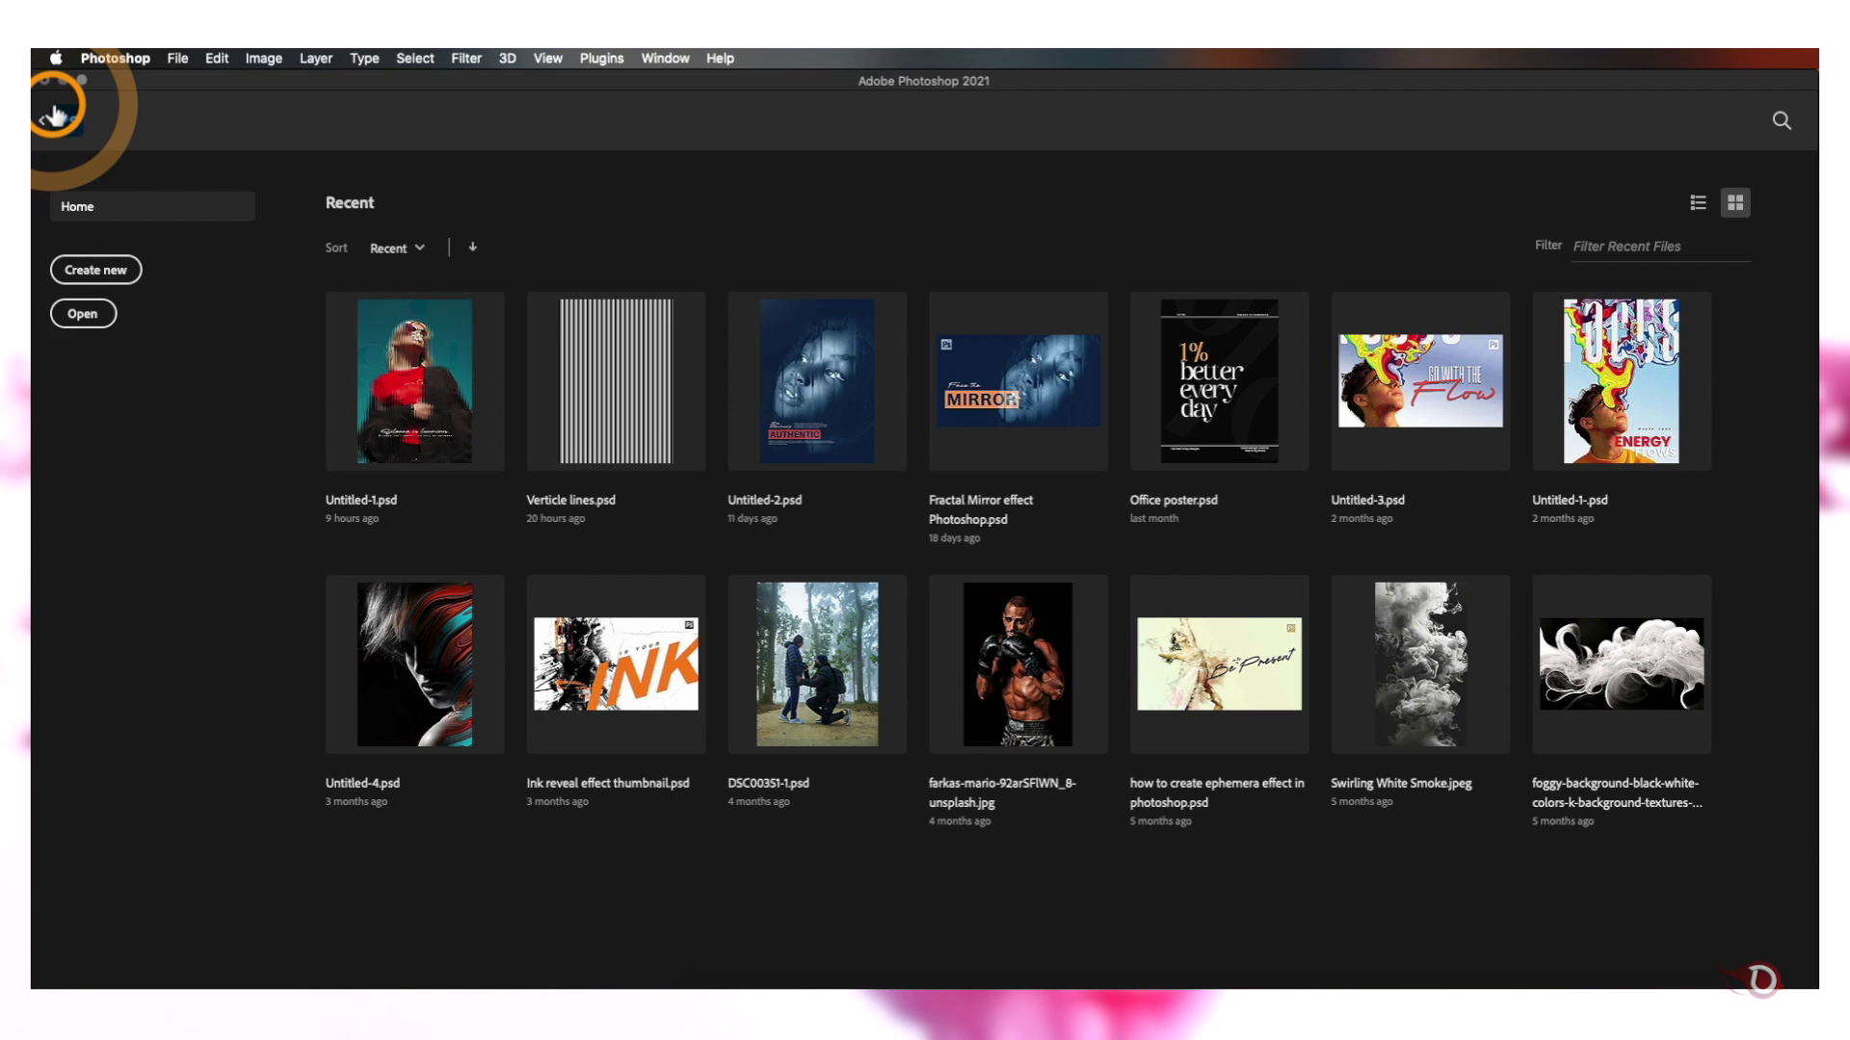
click(102, 270)
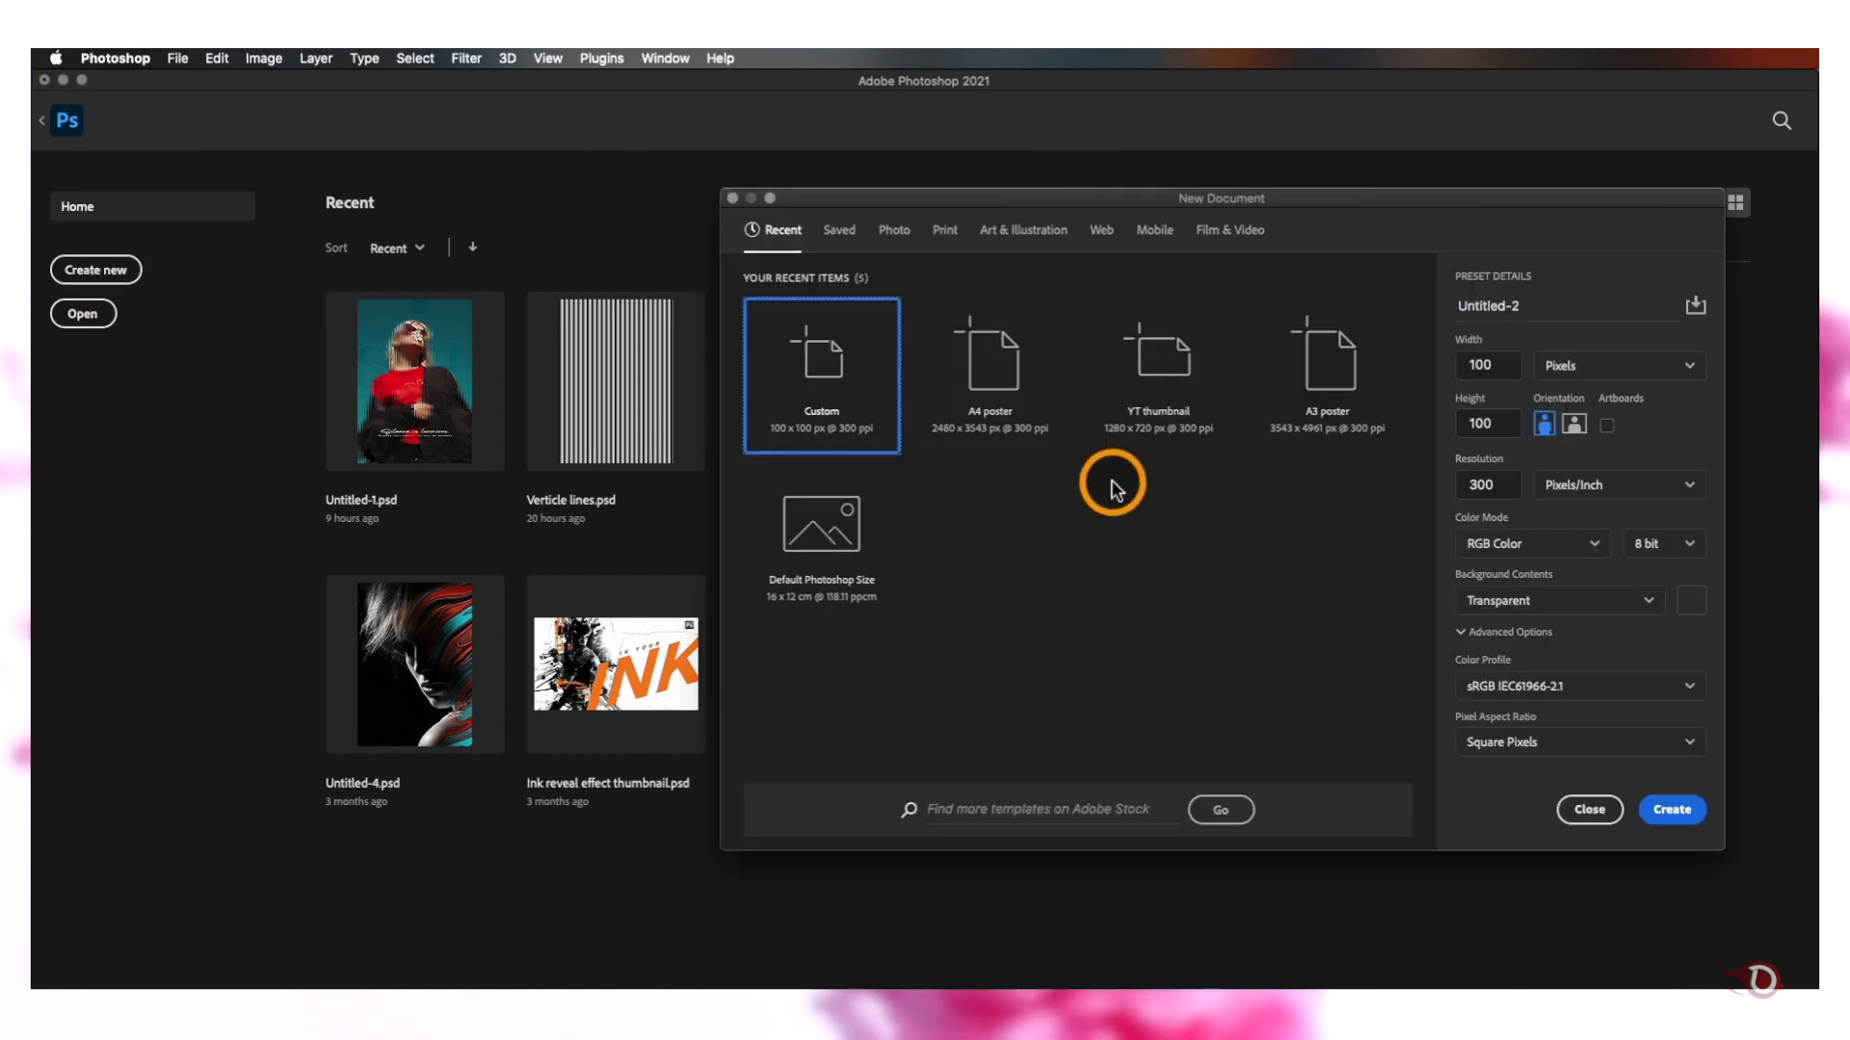
click(1005, 373)
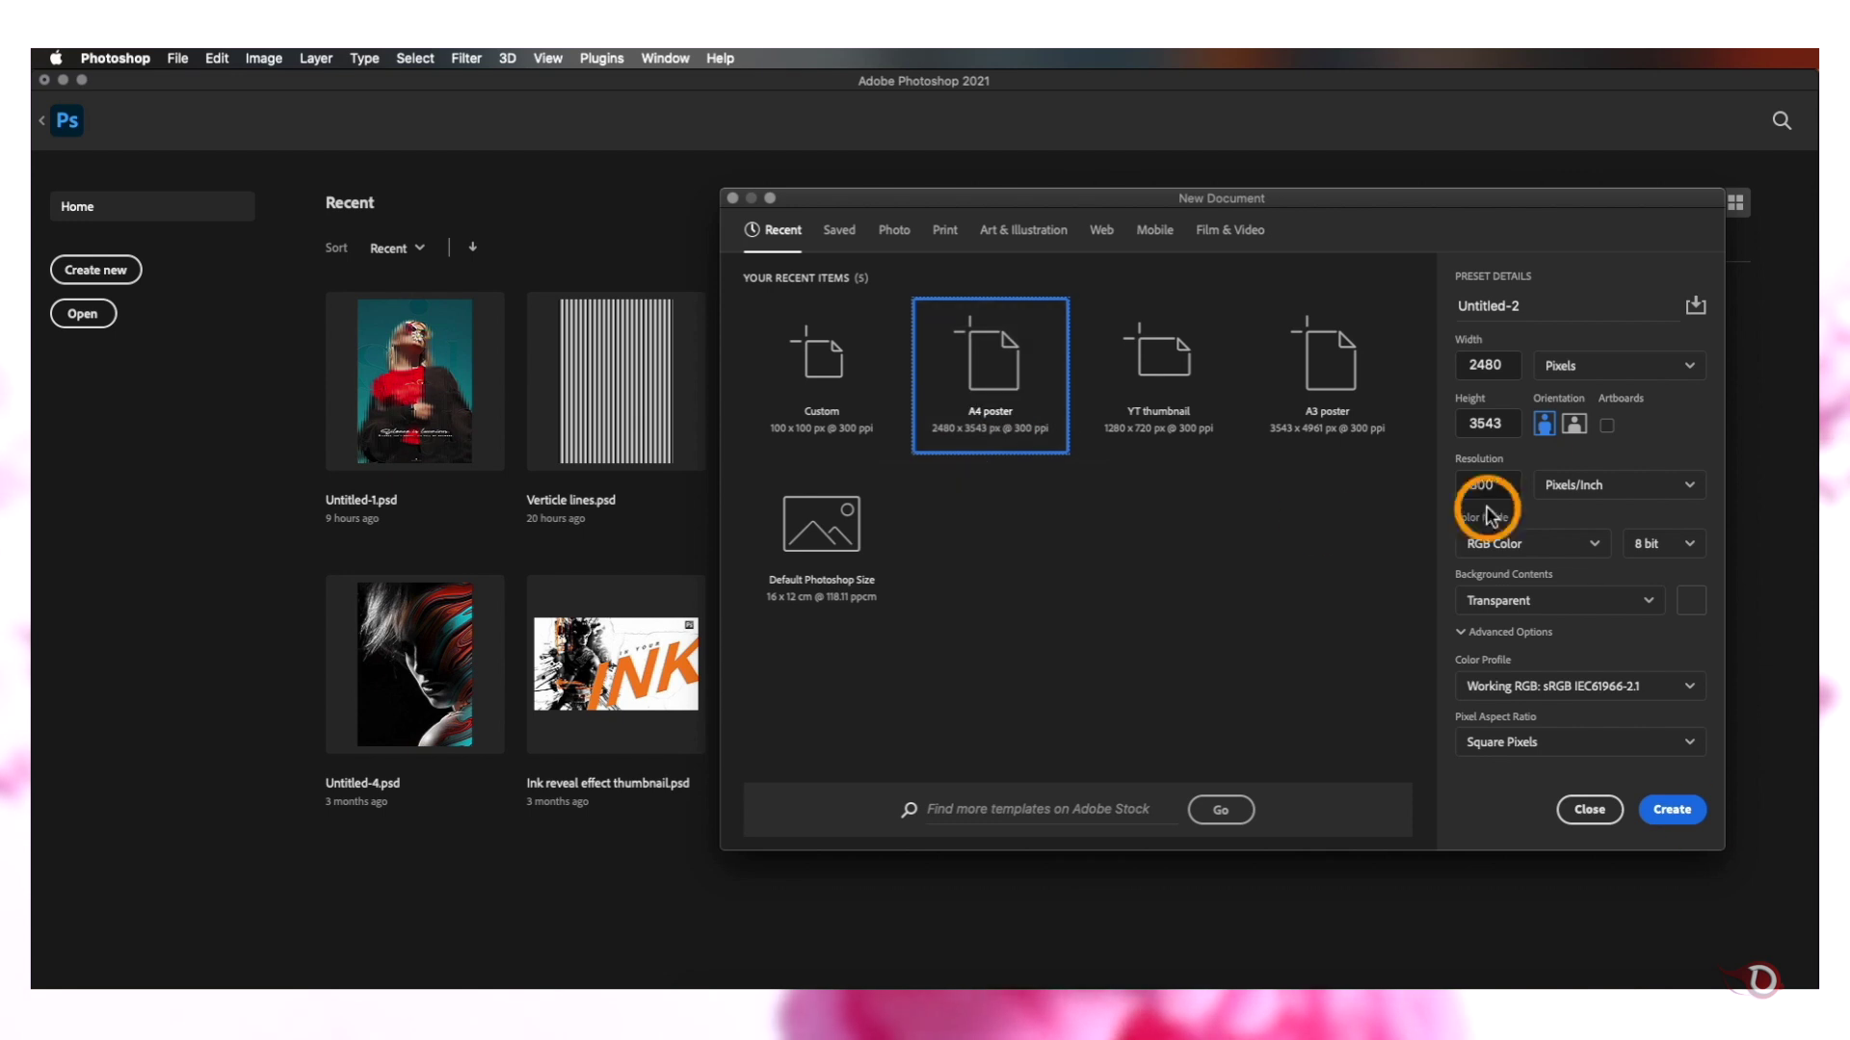
click(1672, 809)
Fill the blank A4 canvas with the custom black-to-white gradient pattern in Normal mode at 100% opacity
scroll(663, 528, down, 2)
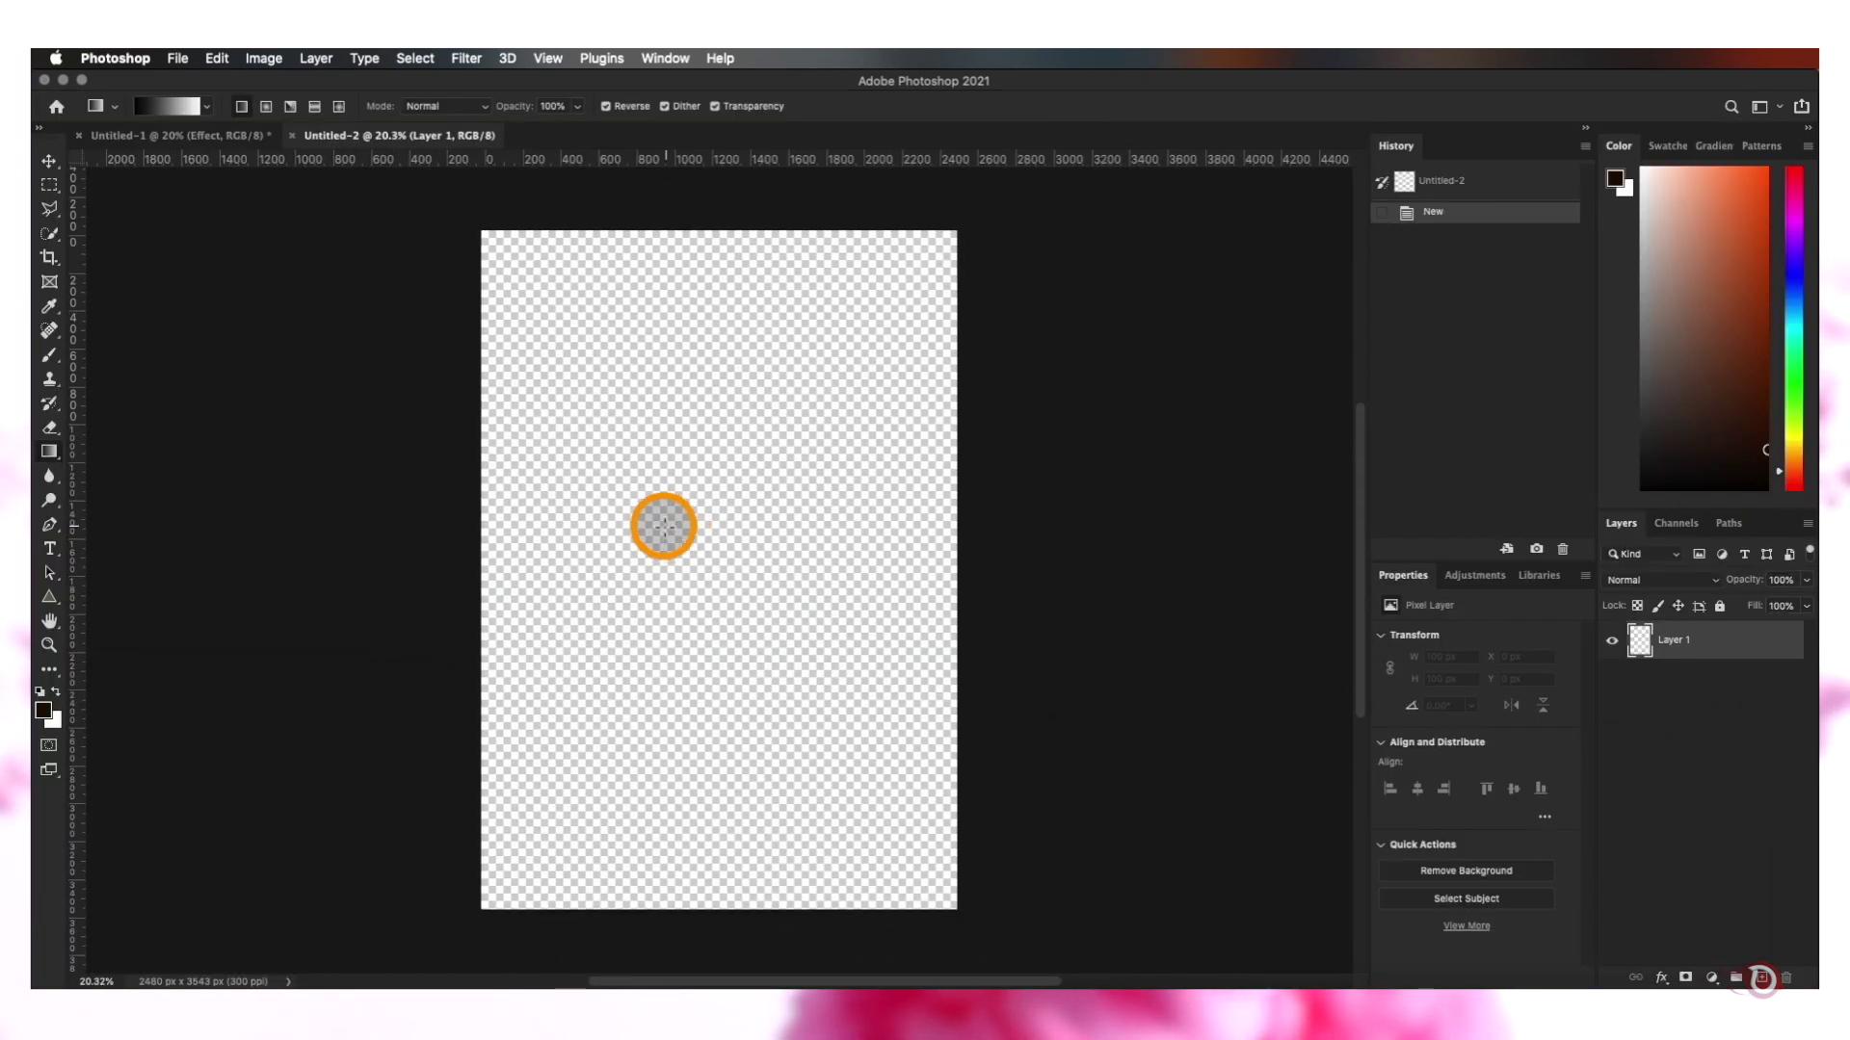
scroll(663, 528, up, 1)
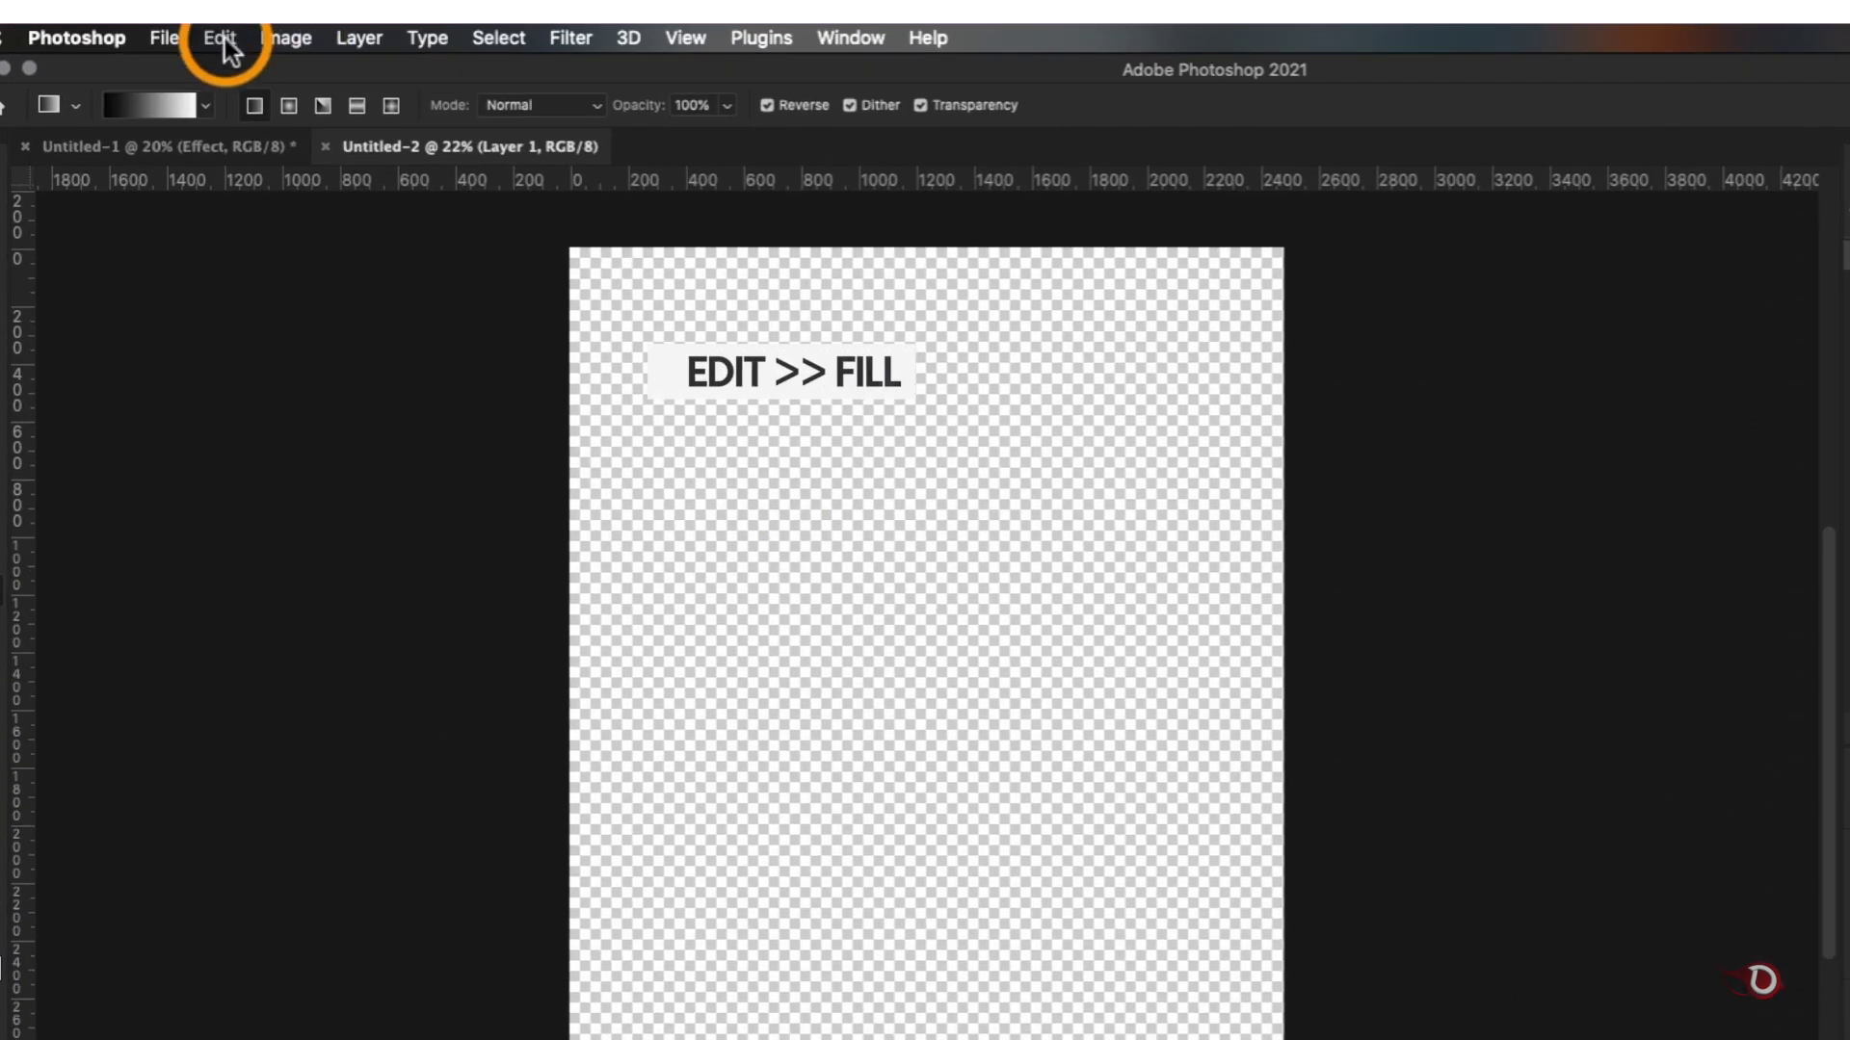
click(224, 37)
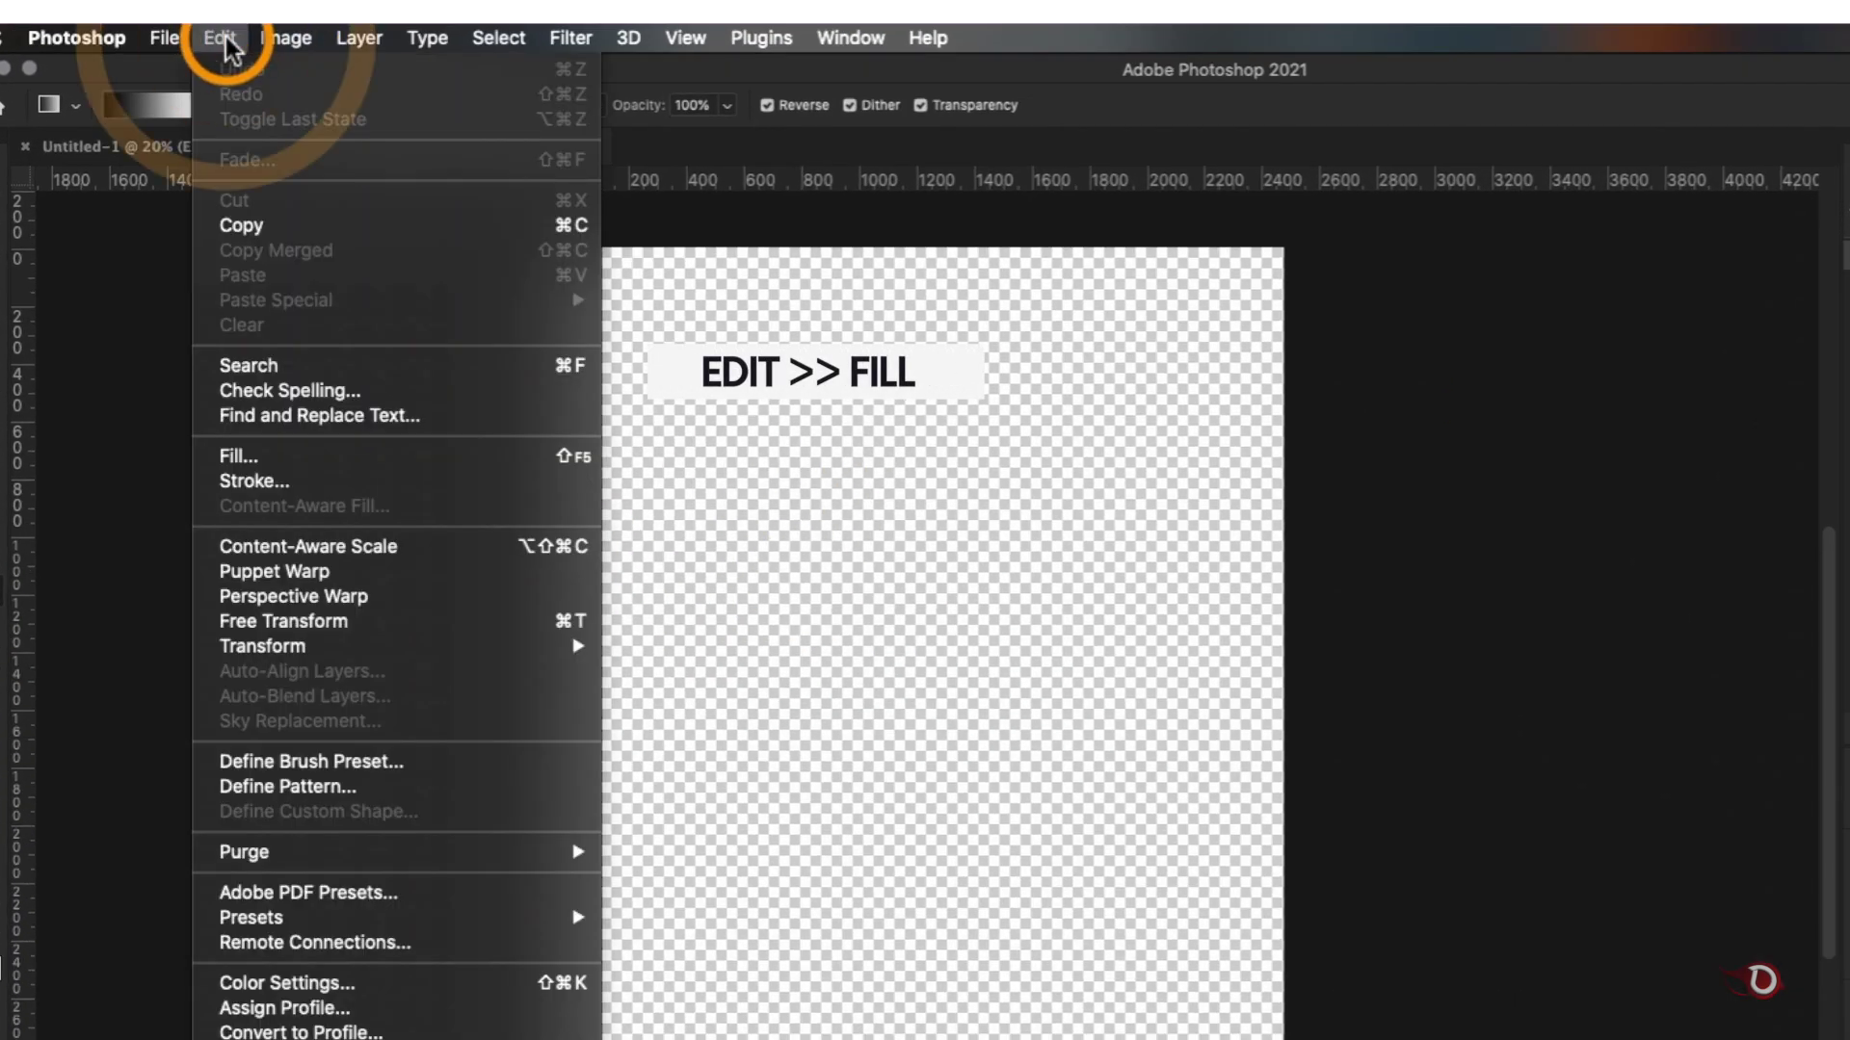
click(251, 455)
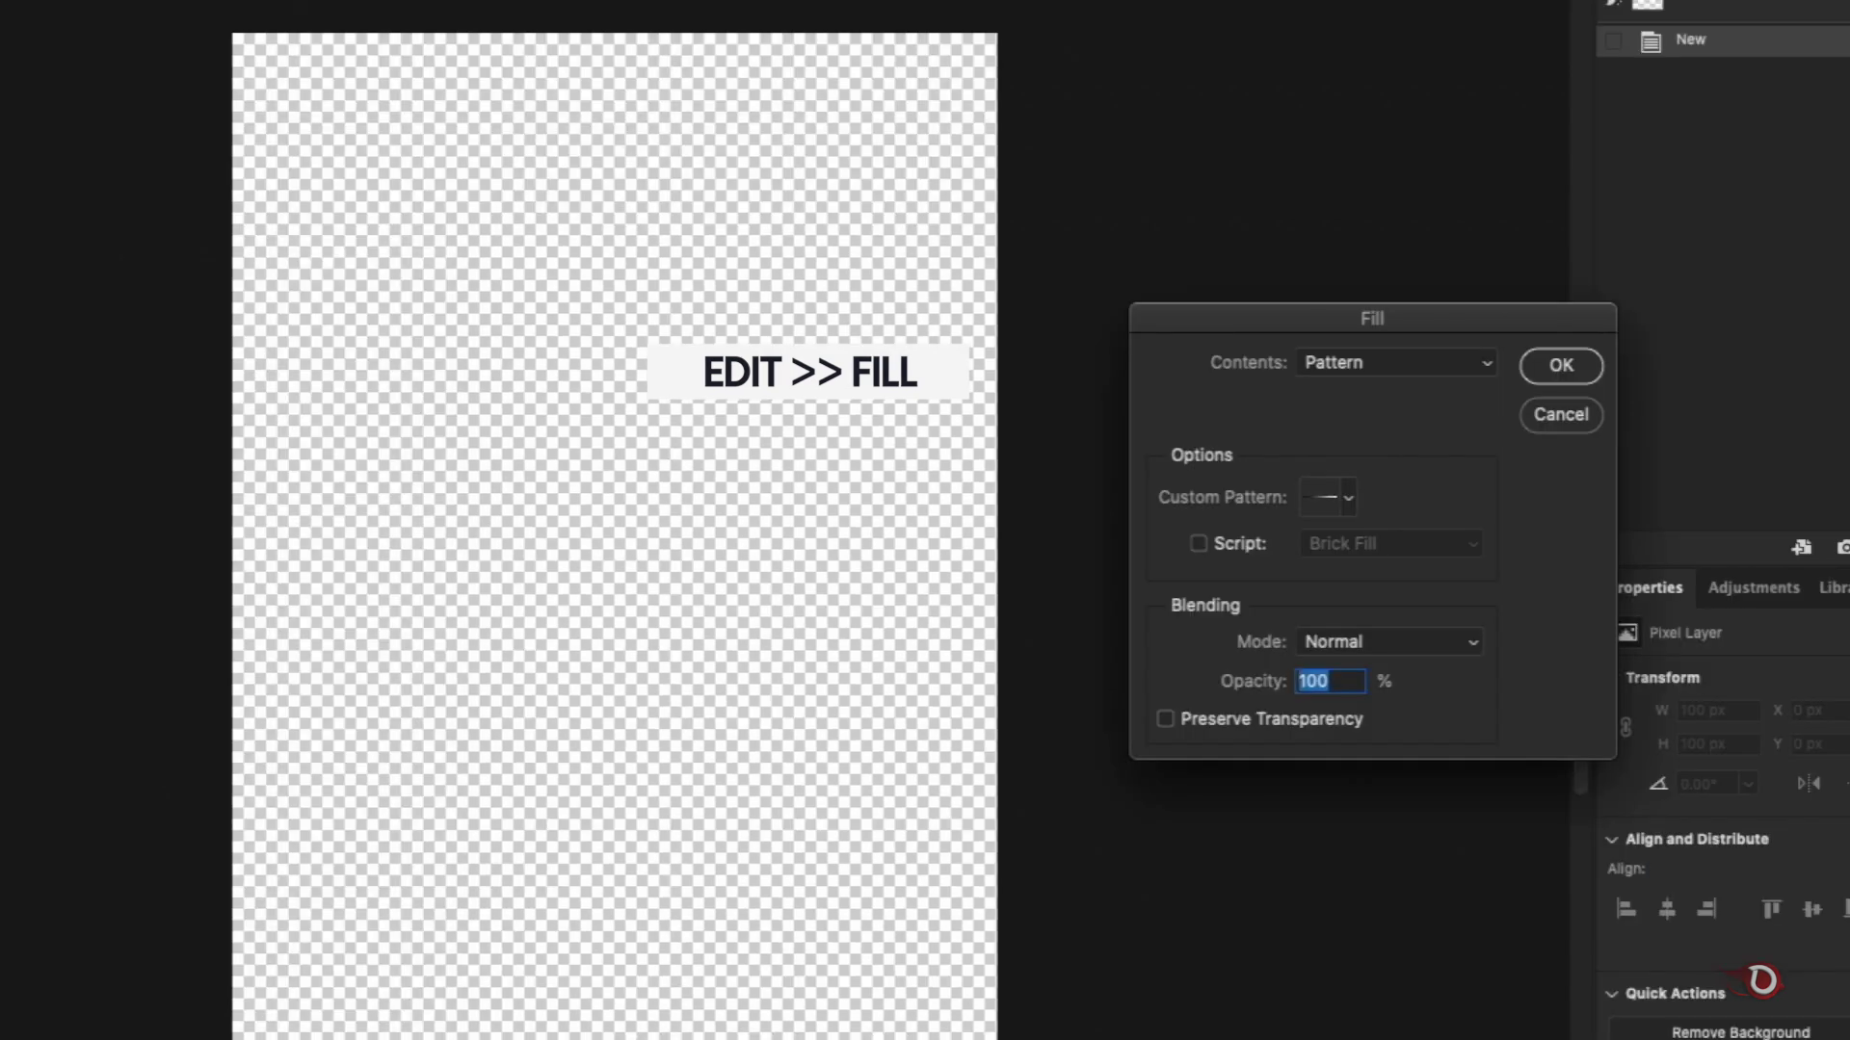
click(1466, 362)
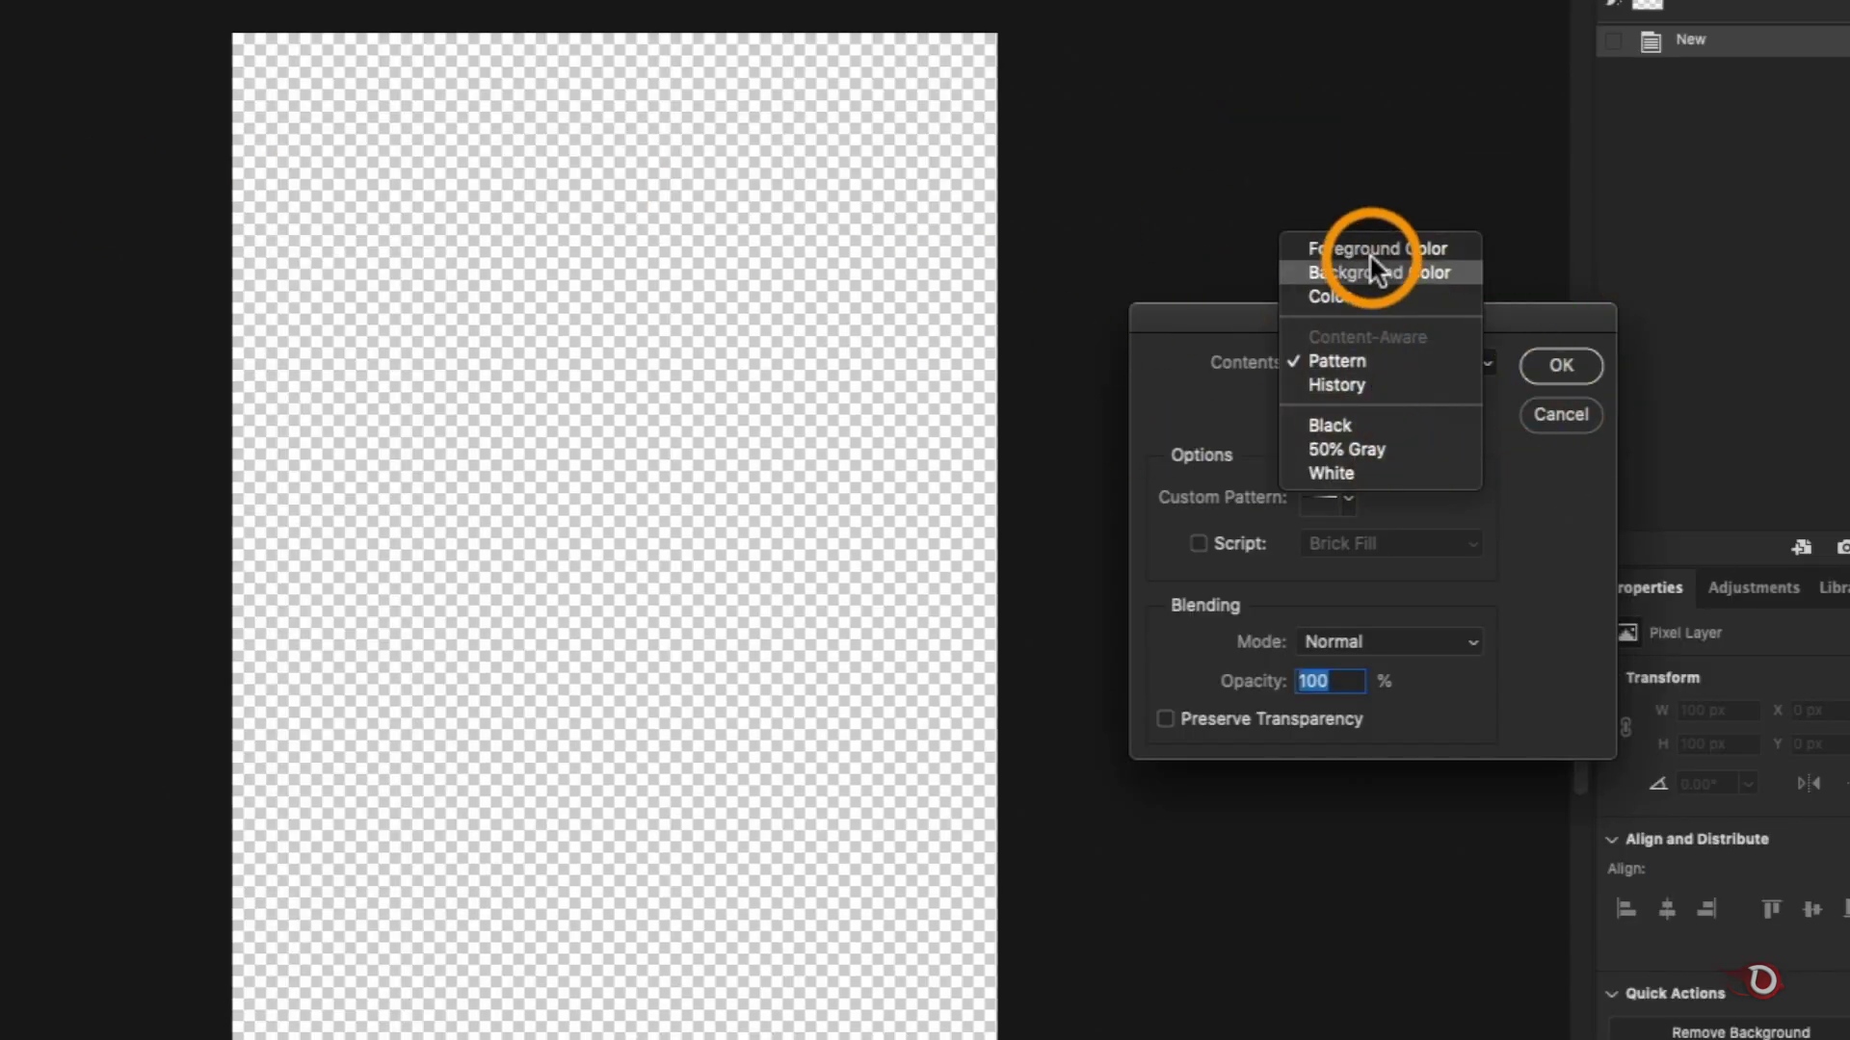
click(1360, 358)
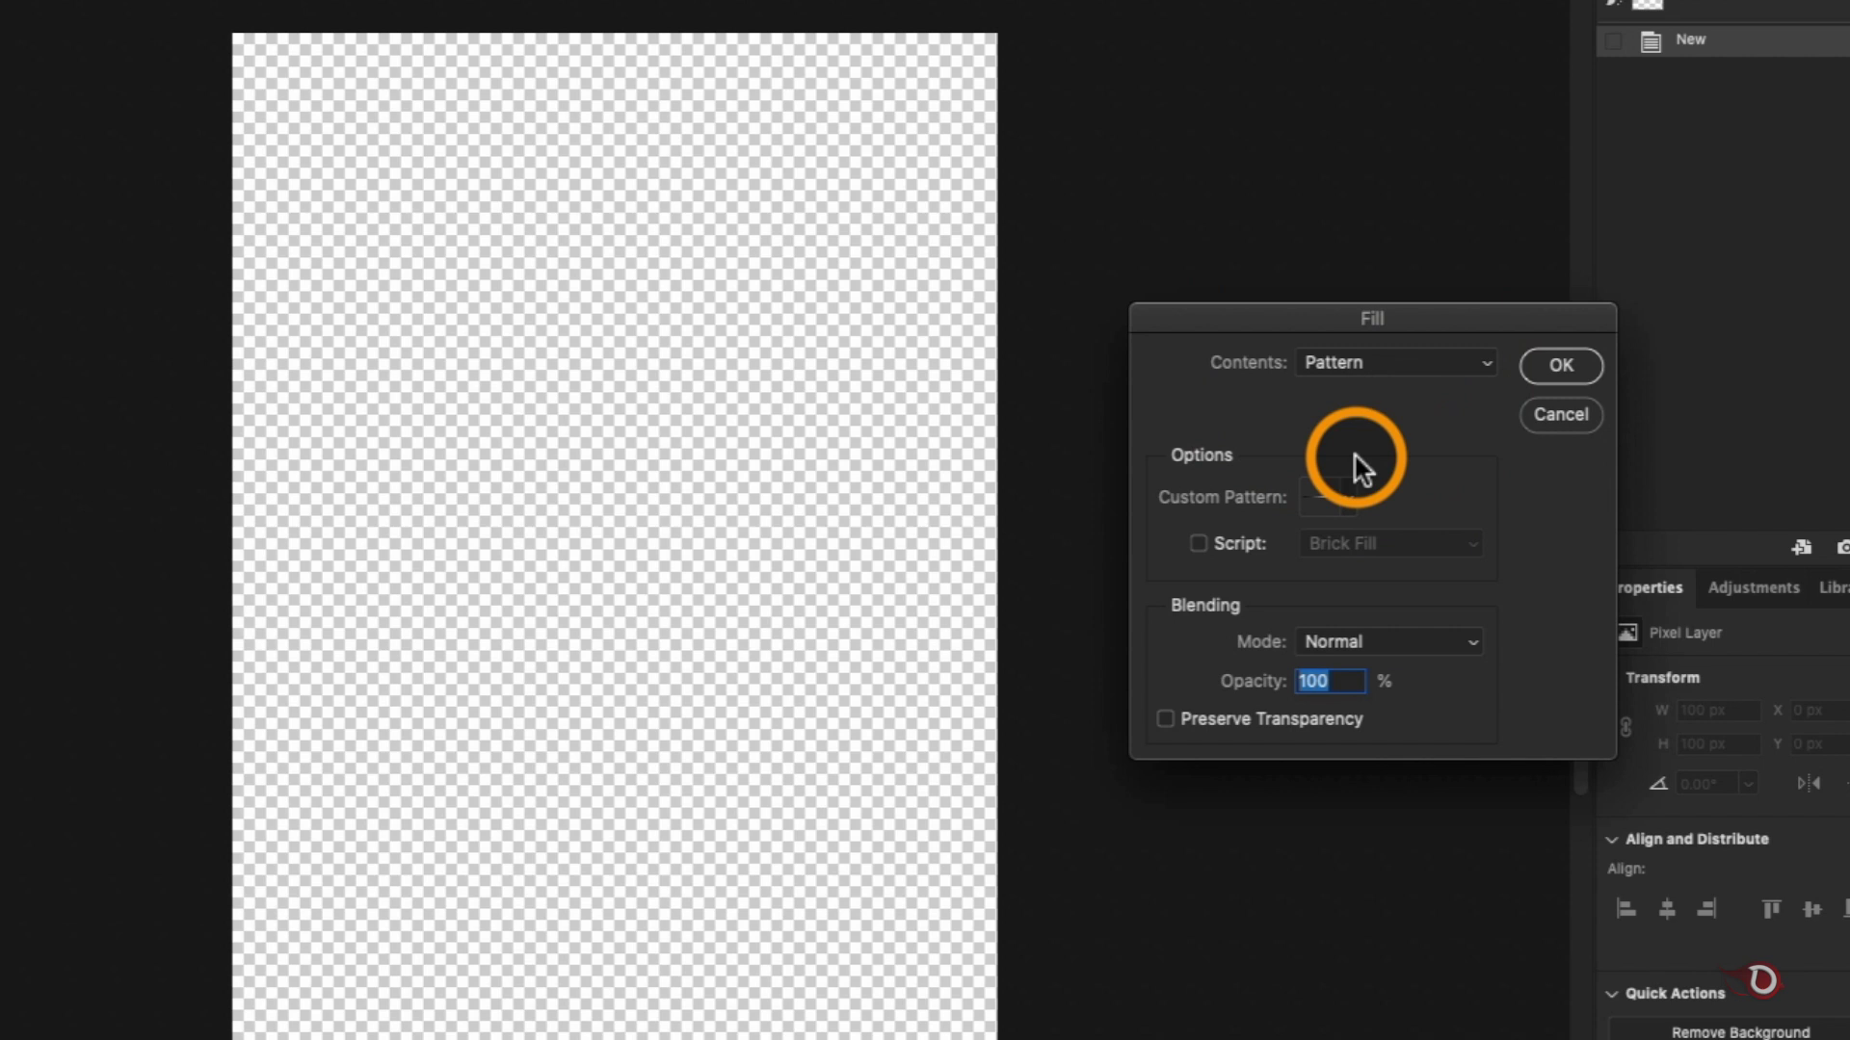
click(1341, 501)
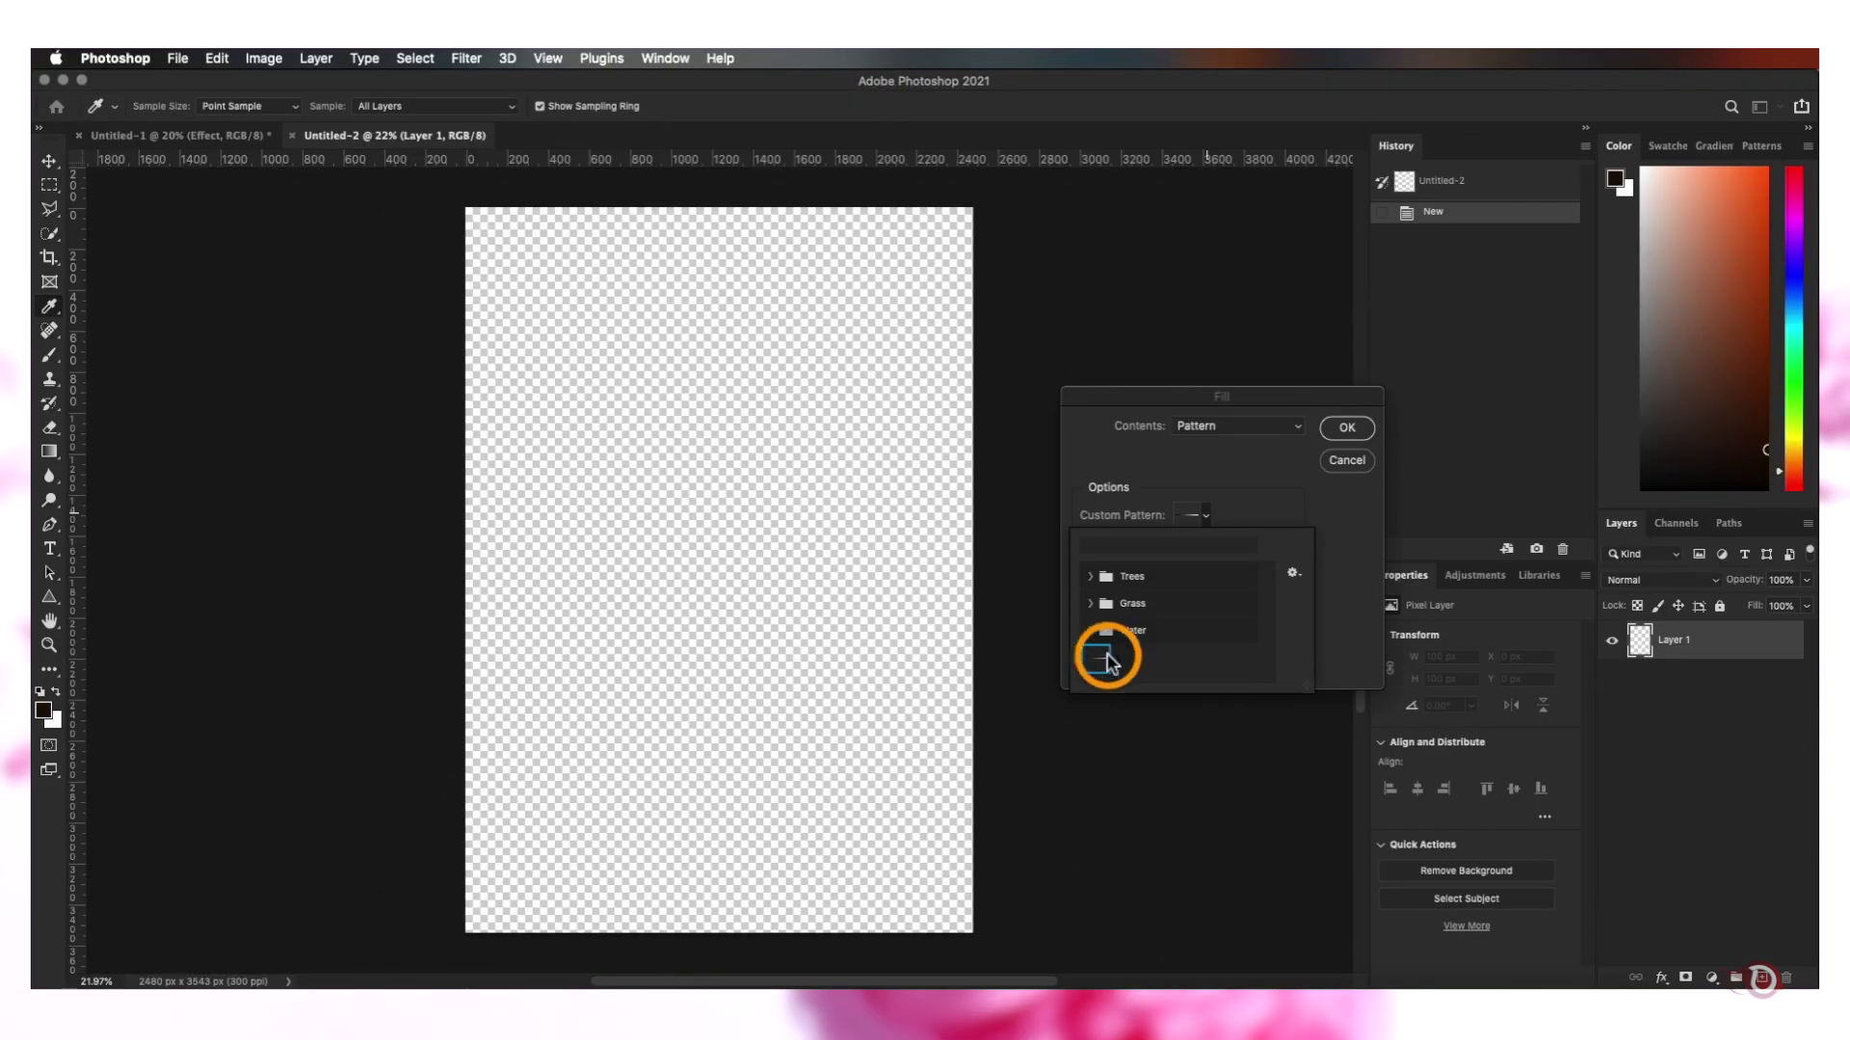
click(1195, 513)
double_click(1183, 638)
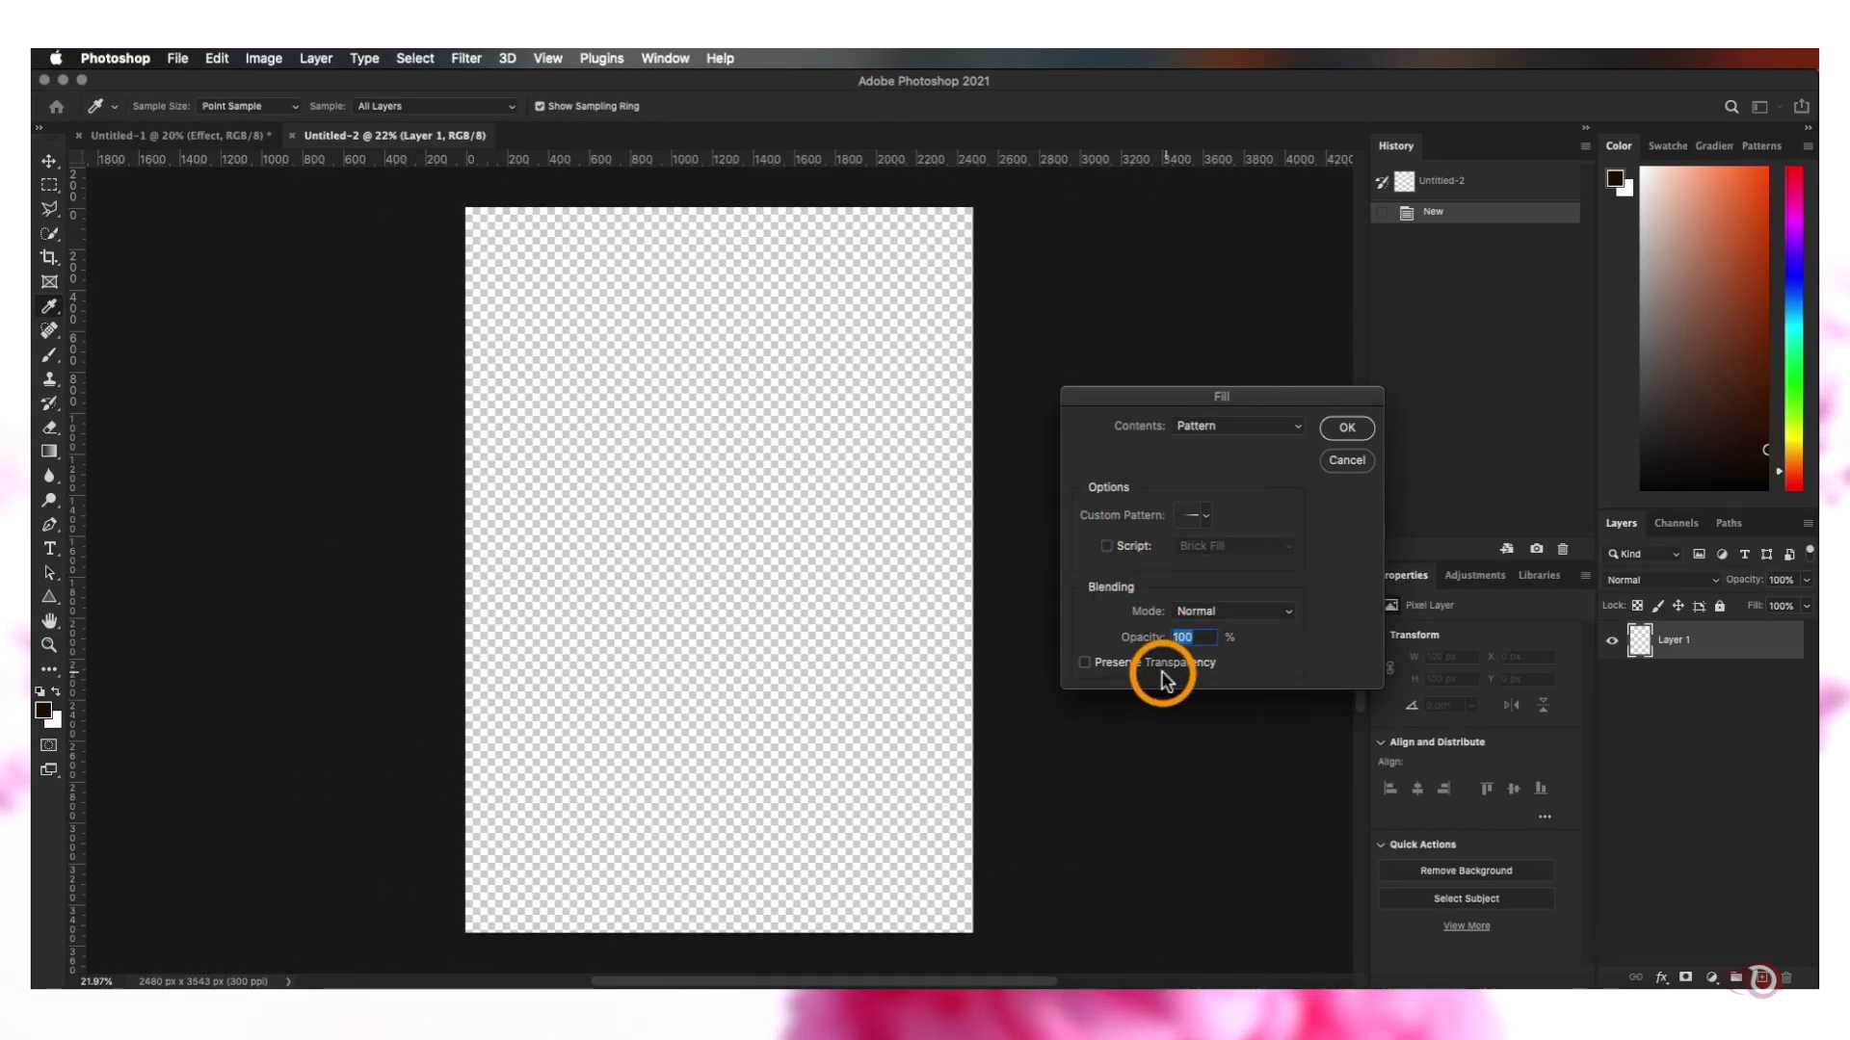
click(1345, 428)
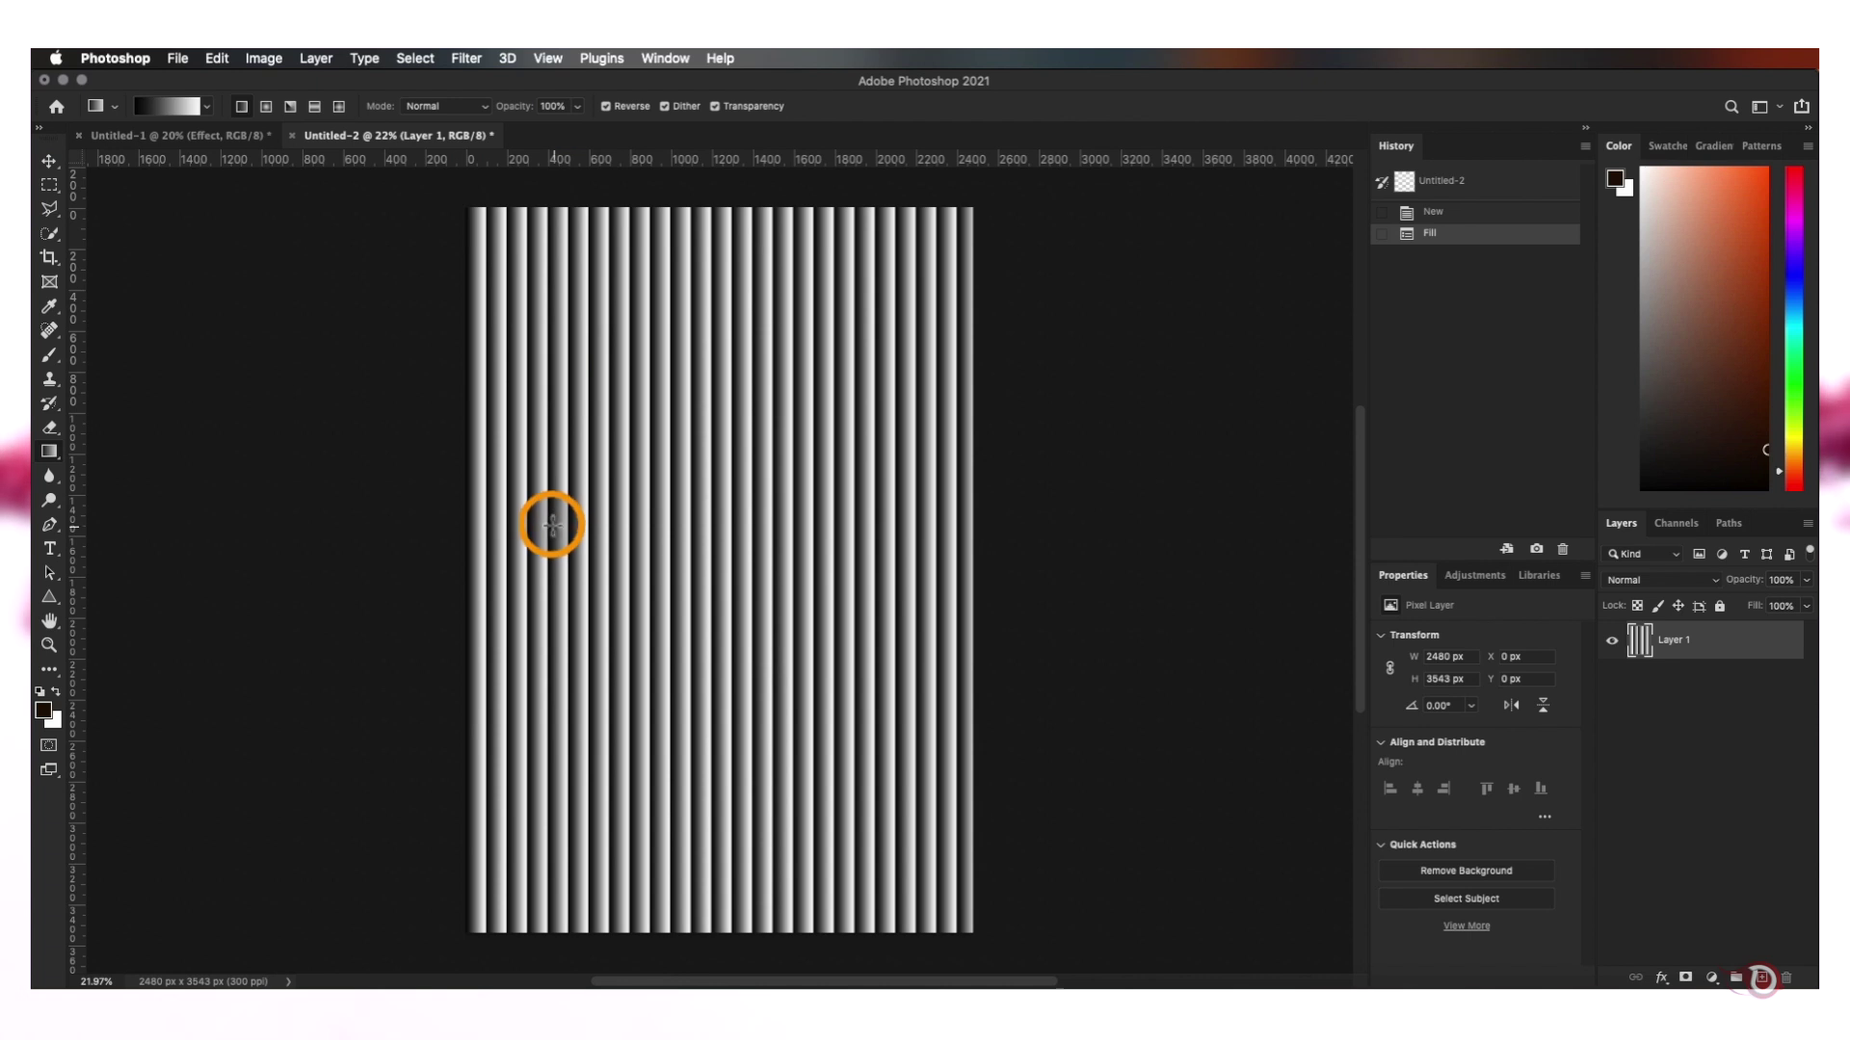
Save the striped document to the Desktop as Verticle lines in Photoshop format and close it
key(super+s)
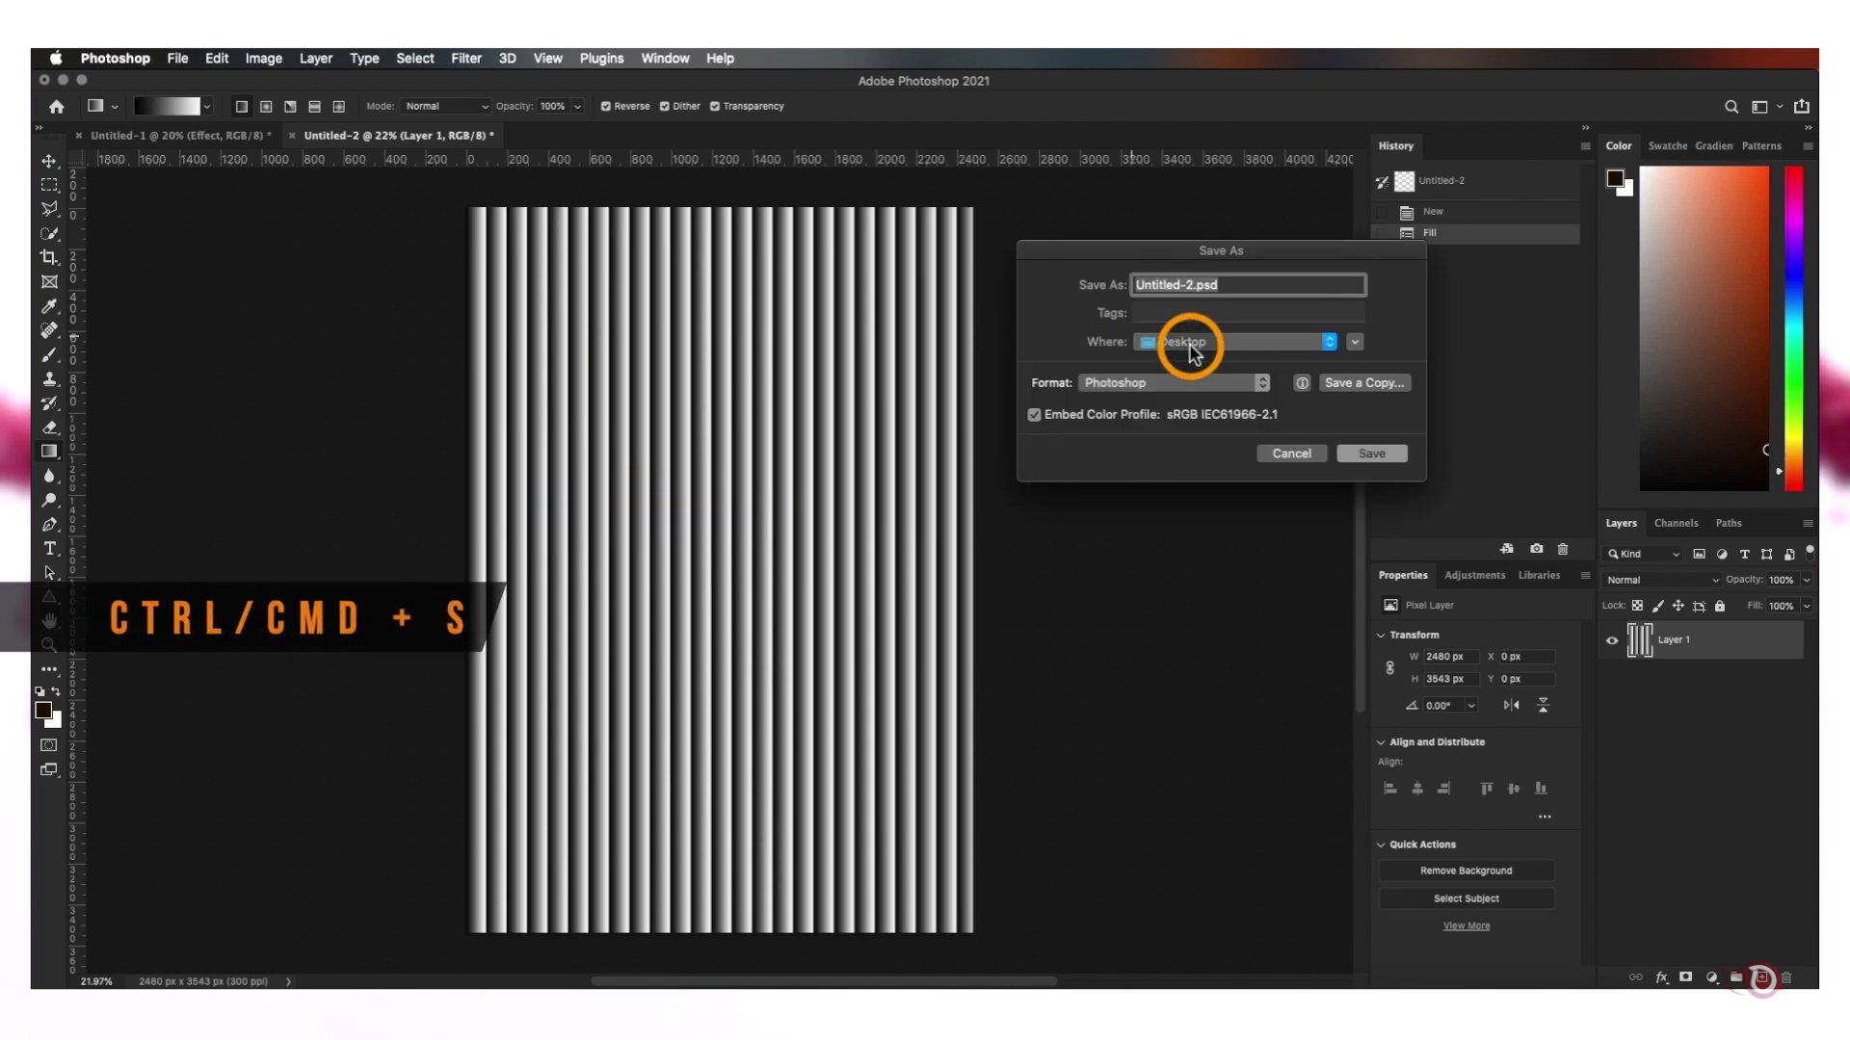
click(1221, 284)
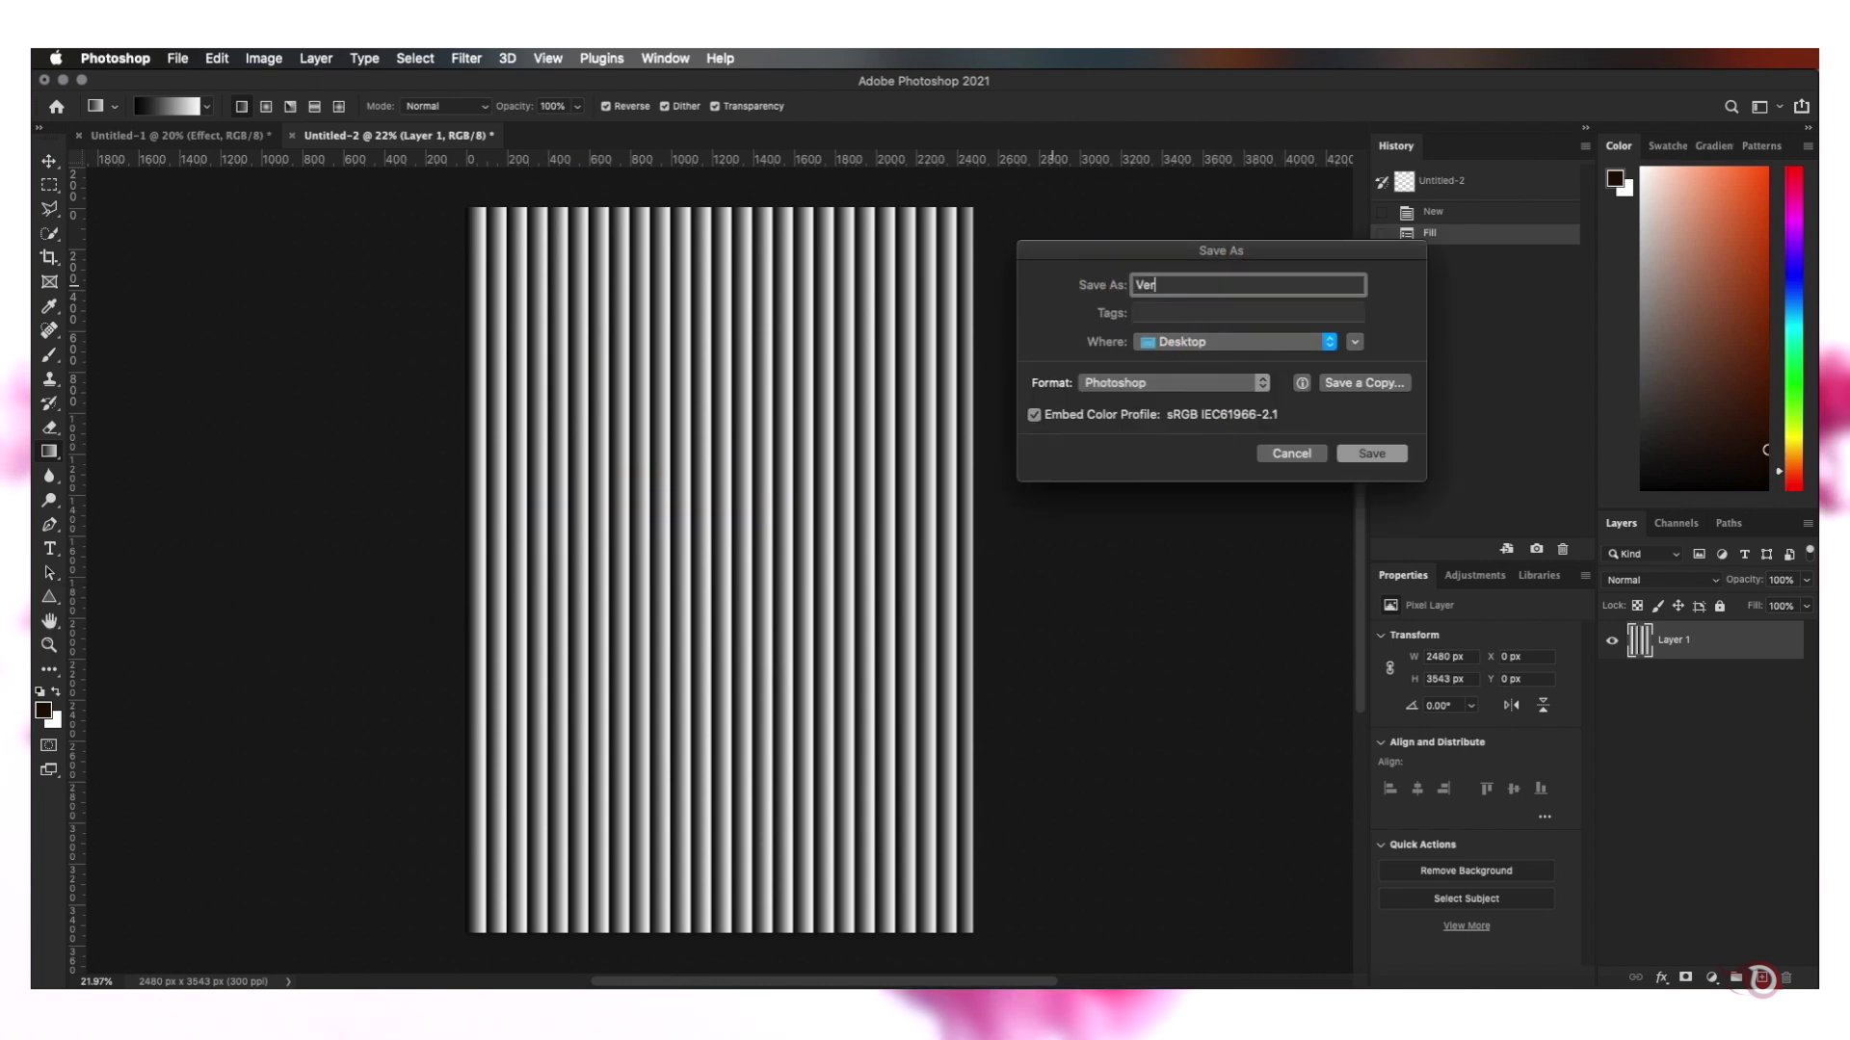
click(1372, 455)
click(1349, 364)
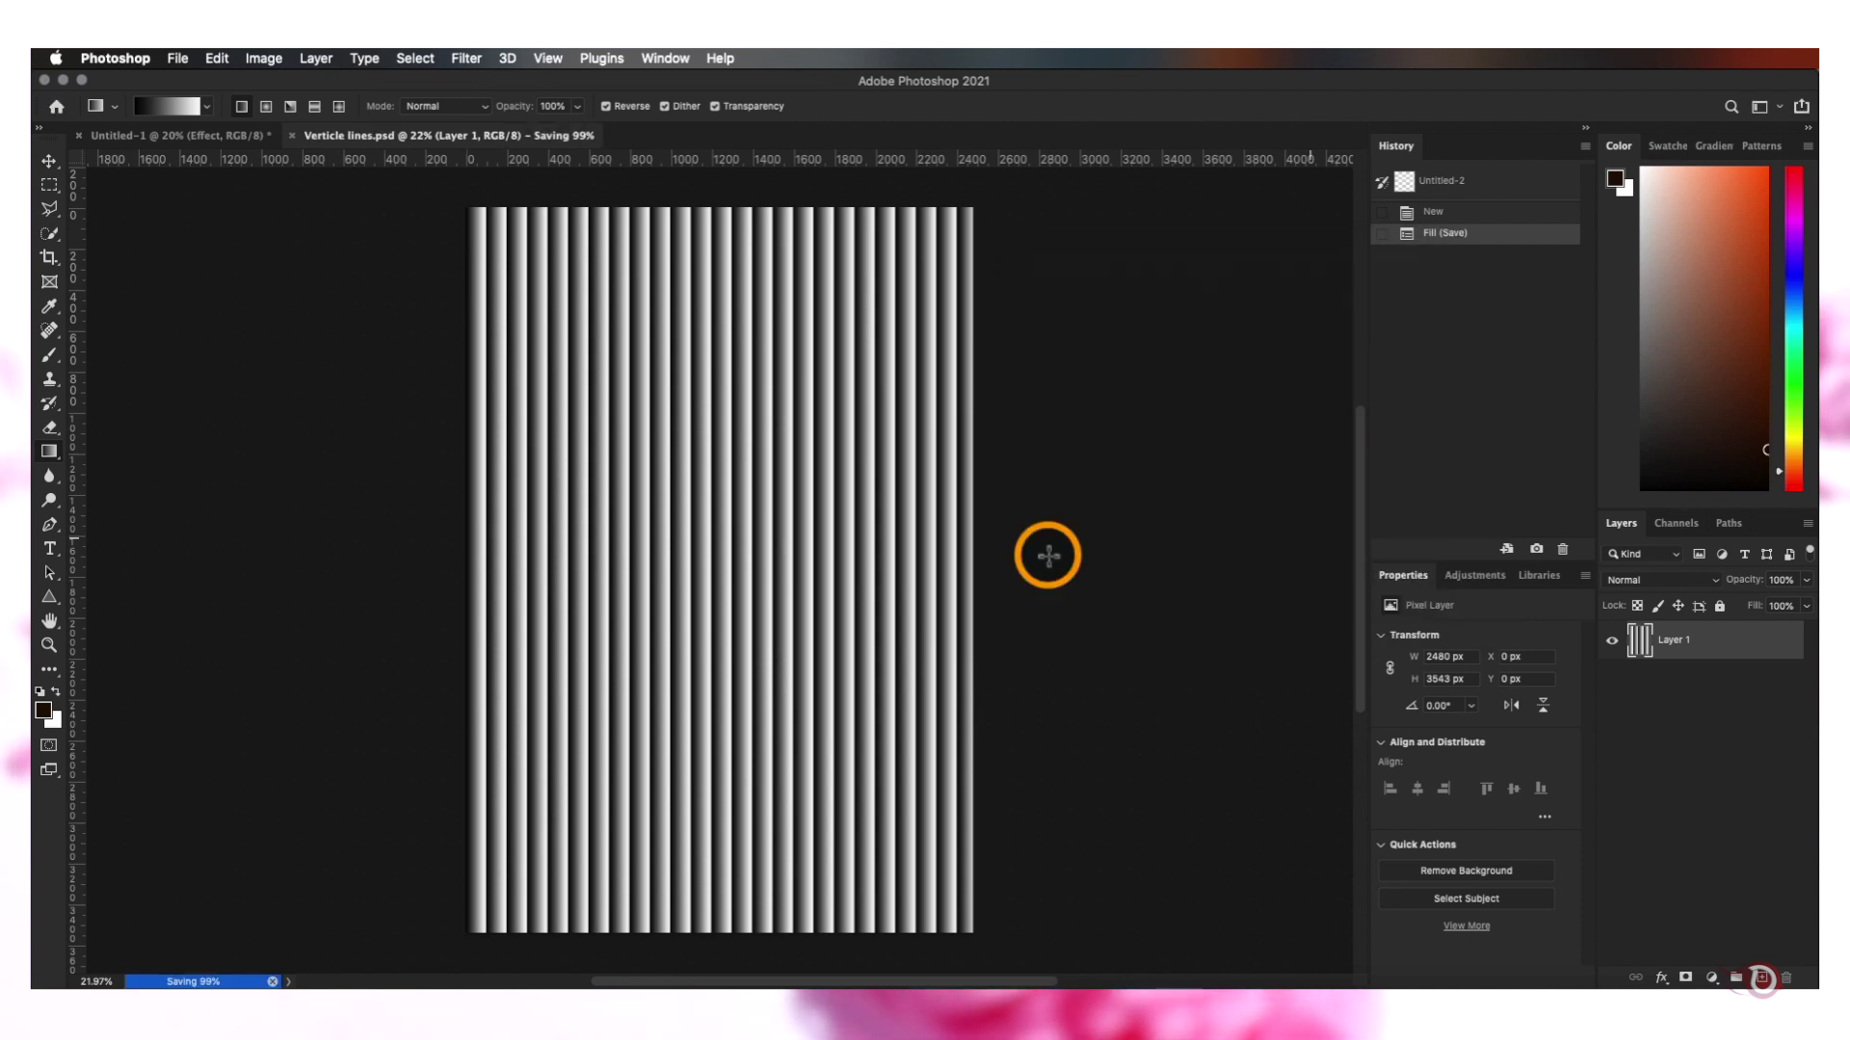
key(super+0)
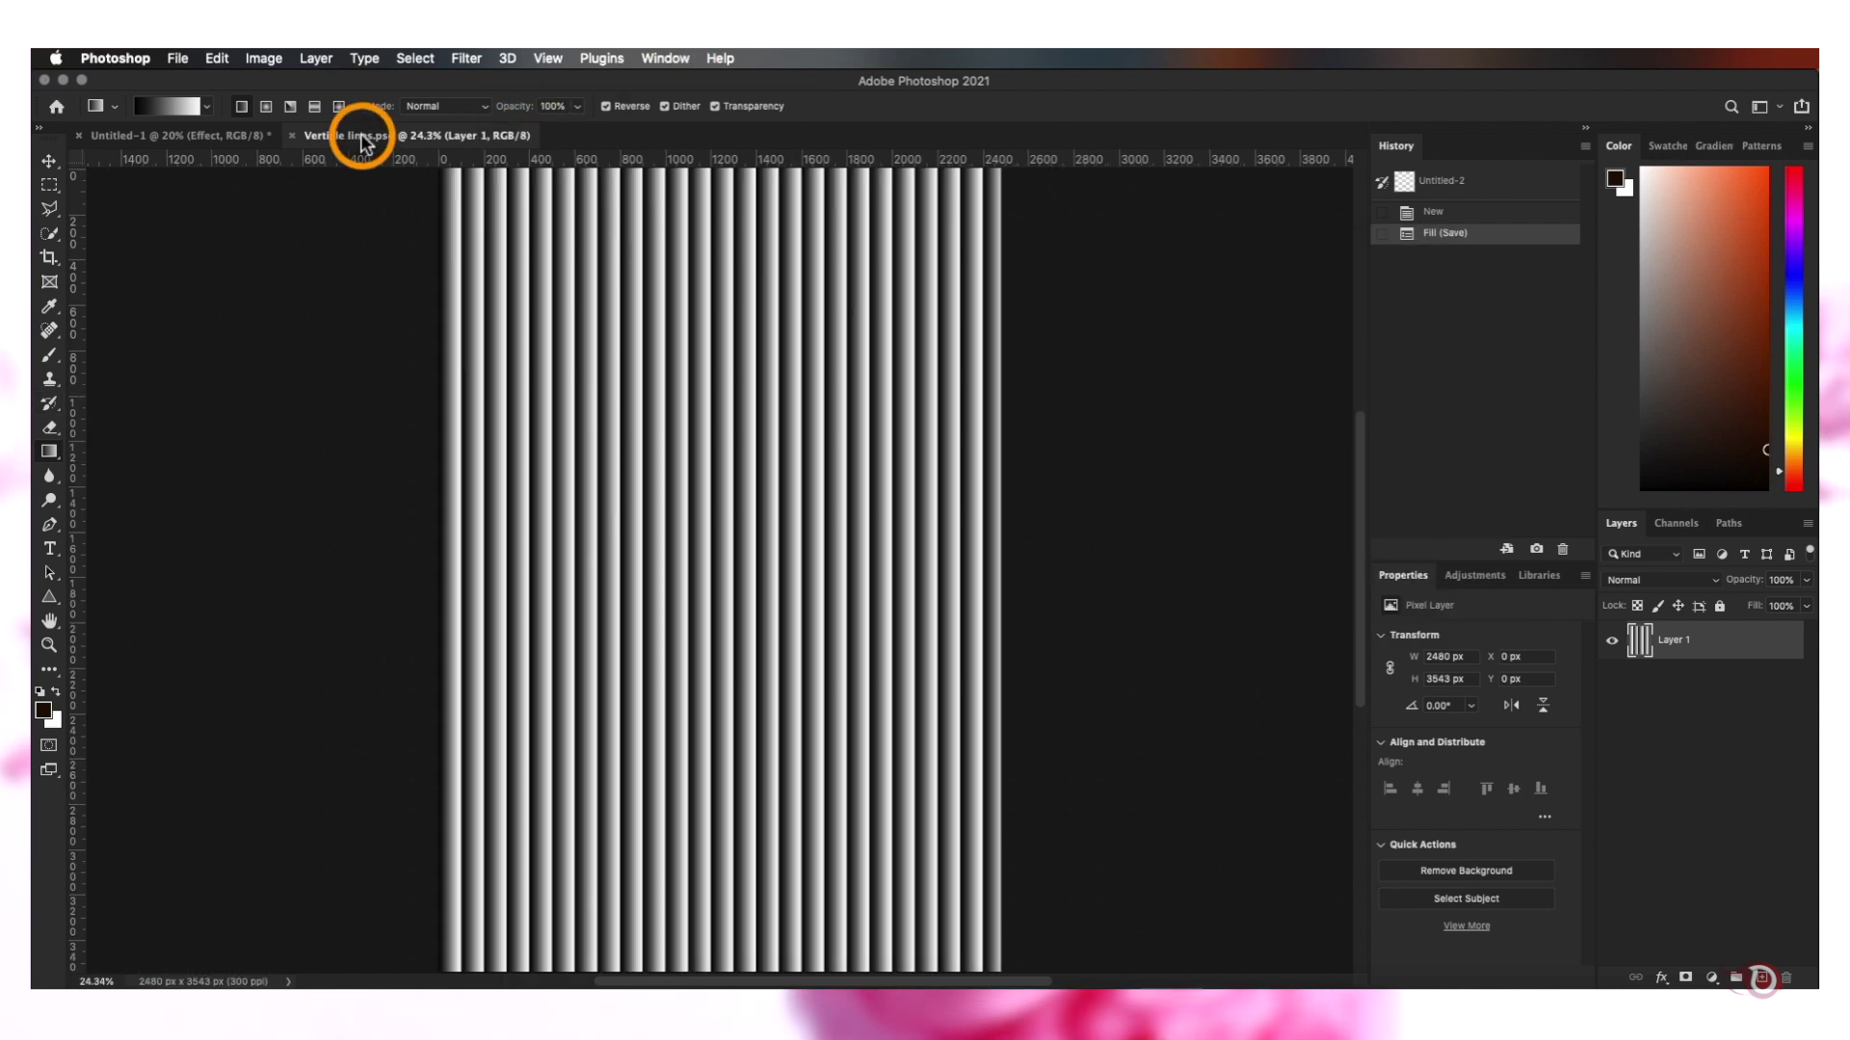
click(294, 136)
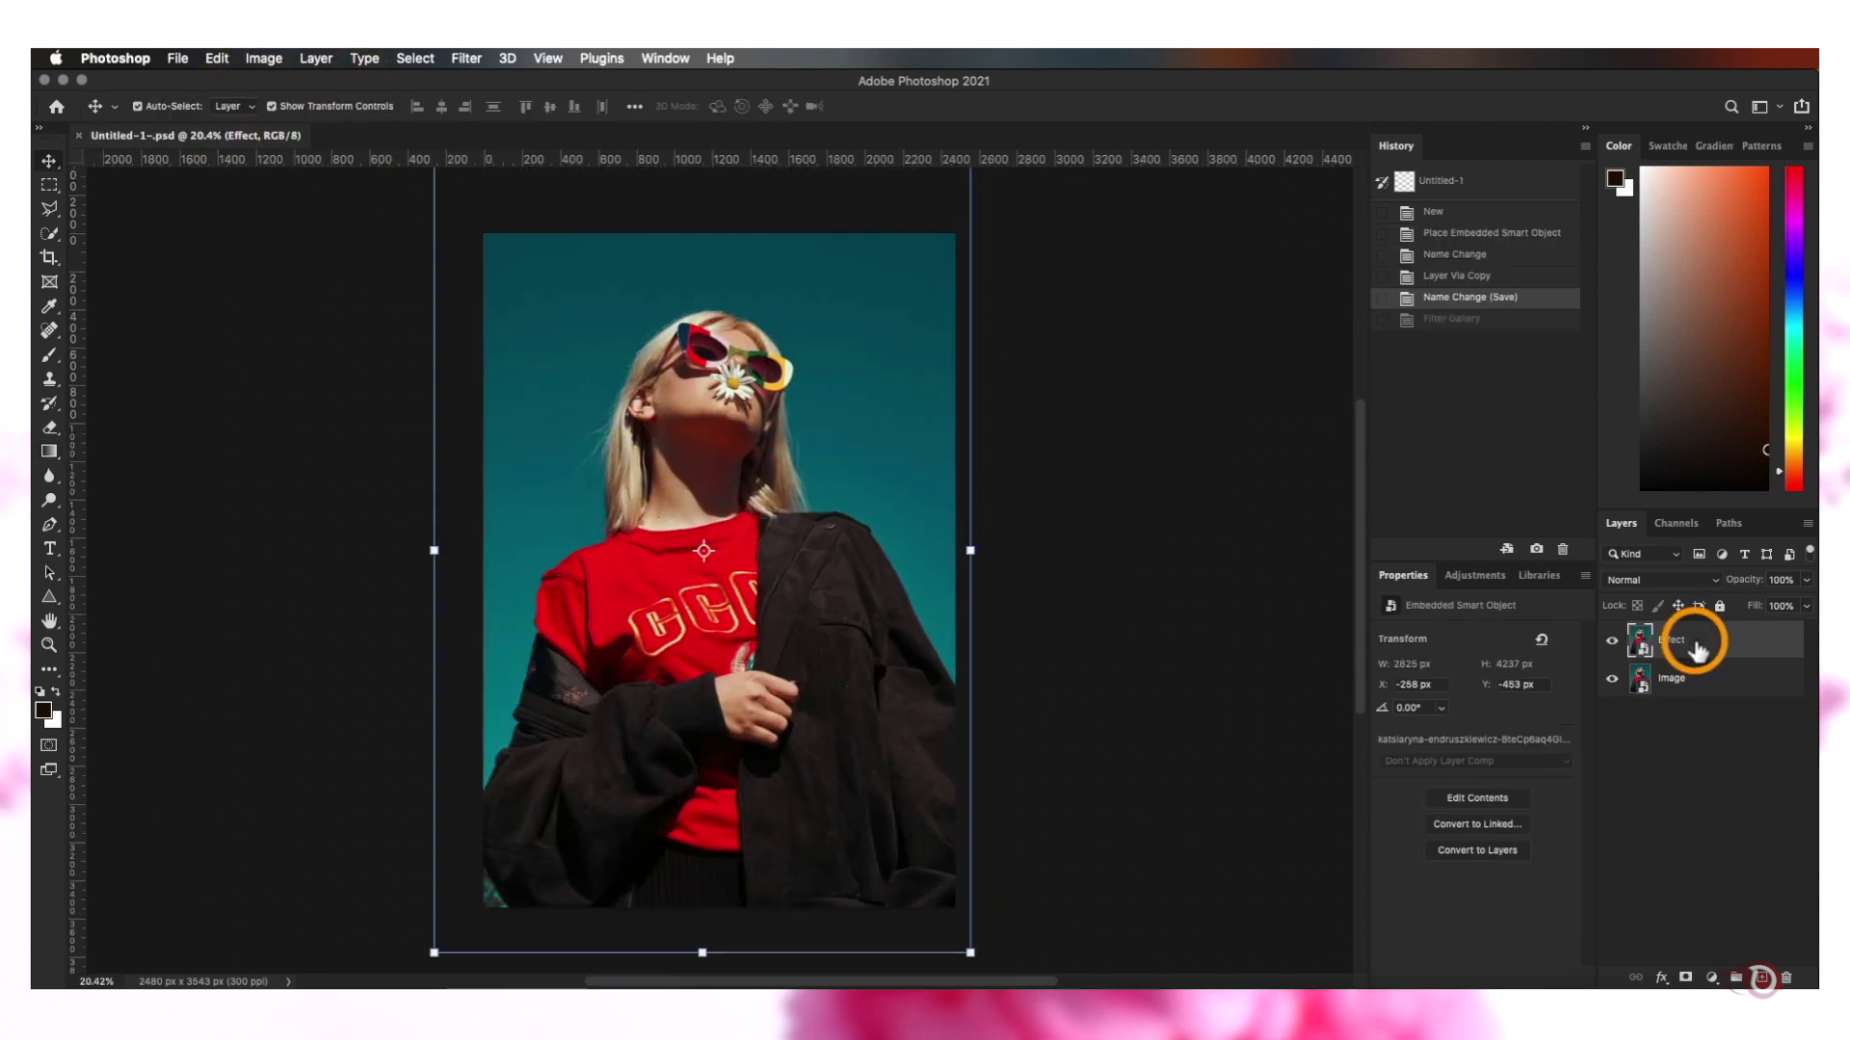
Open the Filter Gallery for the Effect layer and choose the Glass filter from the Distort group
click(1697, 643)
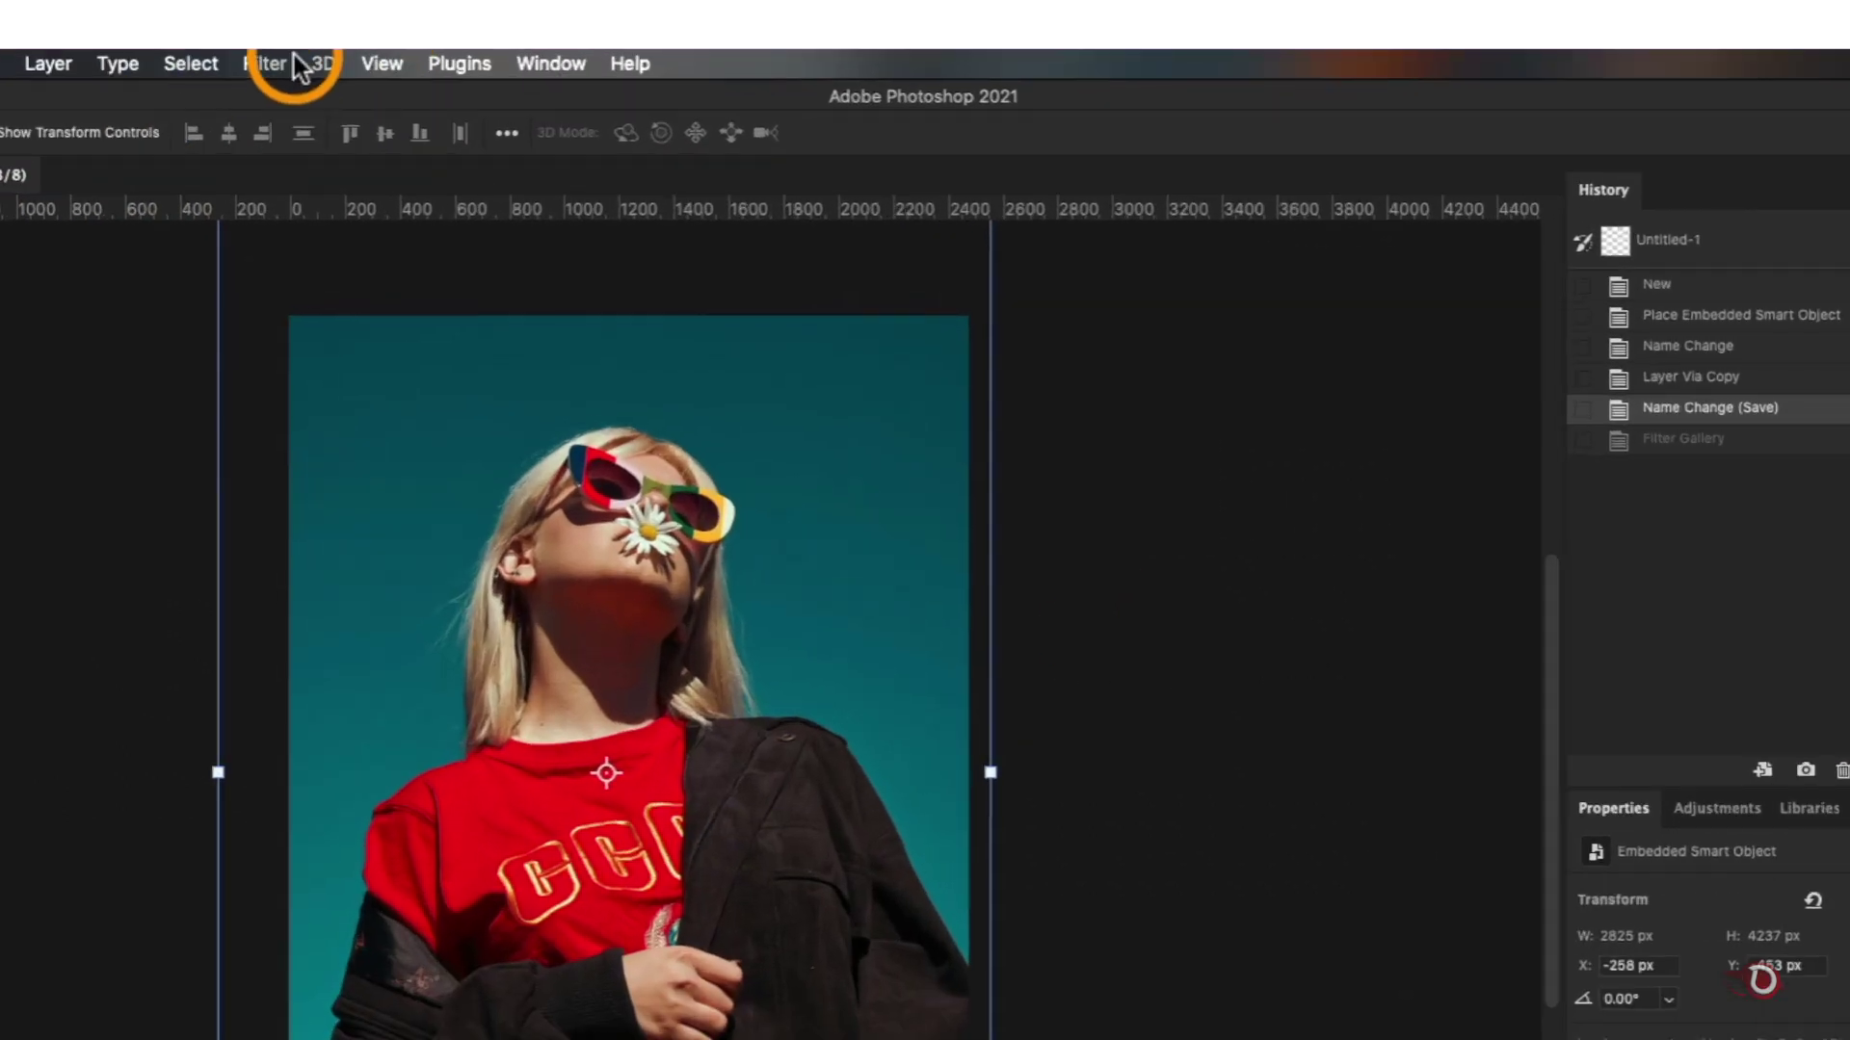
click(466, 58)
click(349, 231)
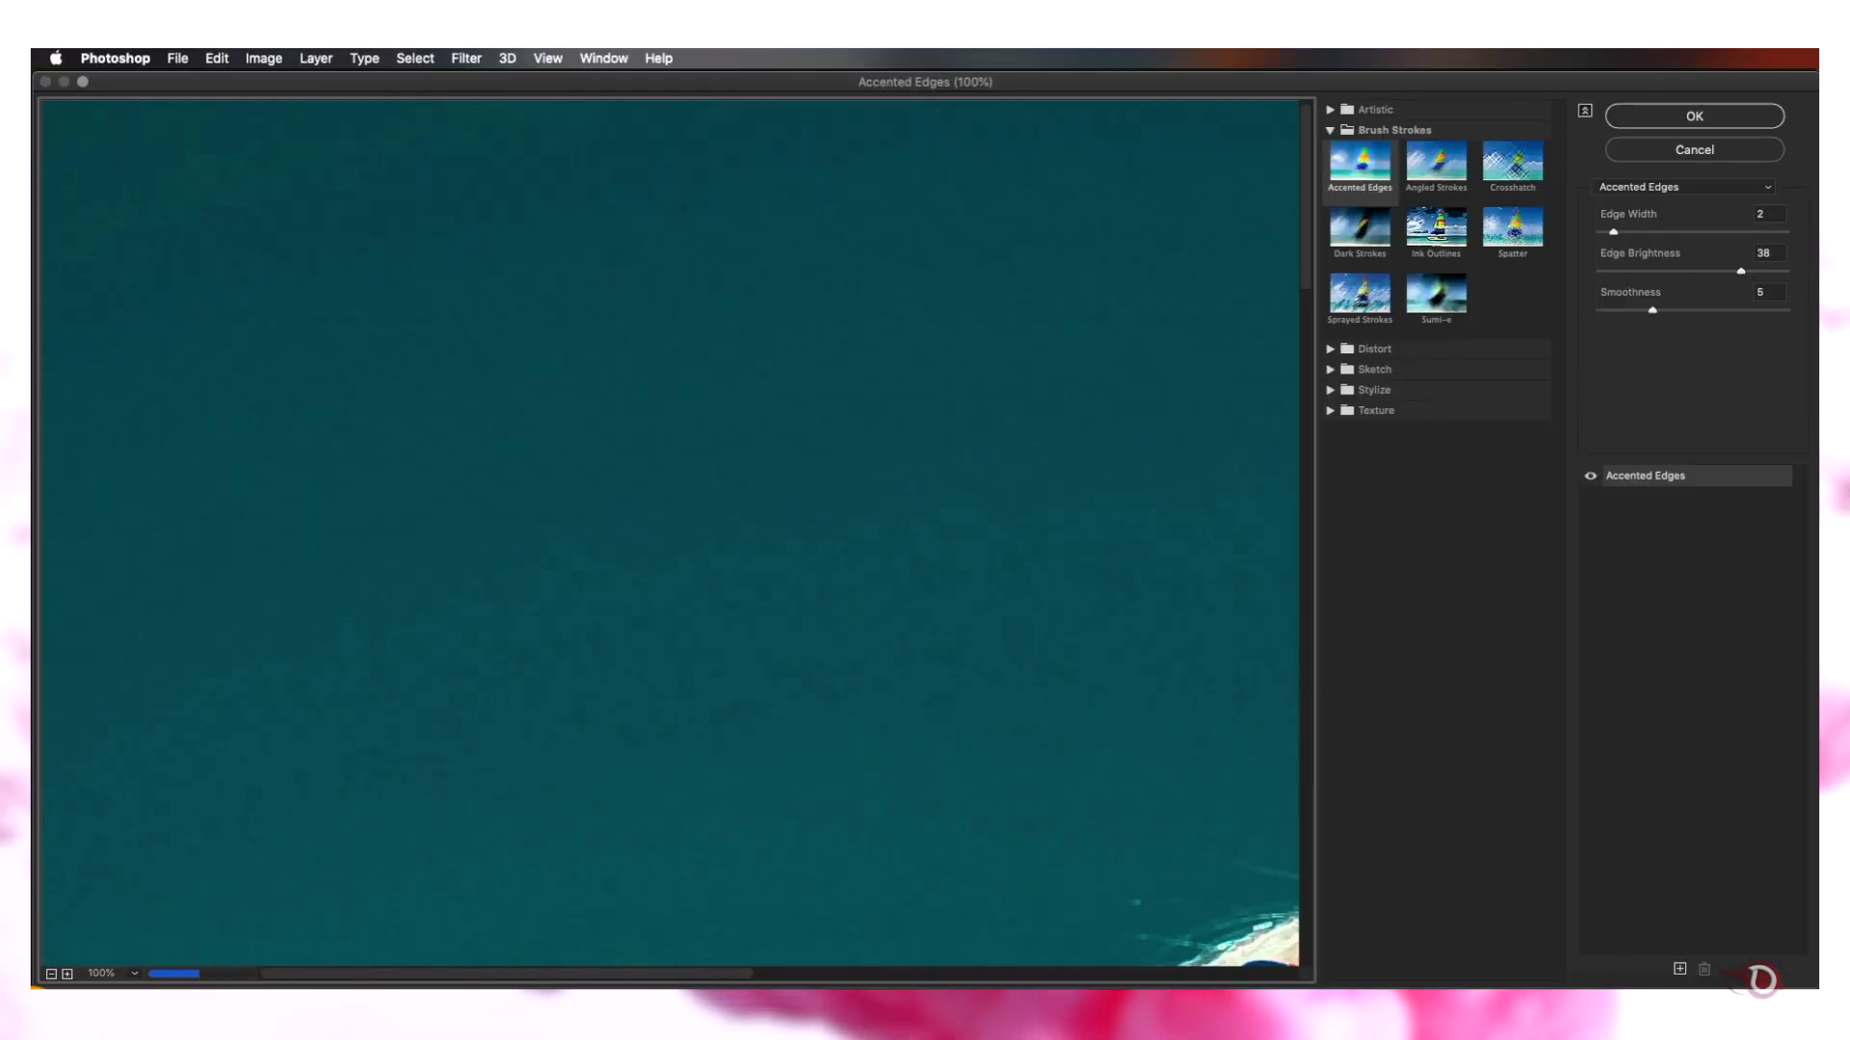
click(53, 974)
click(68, 973)
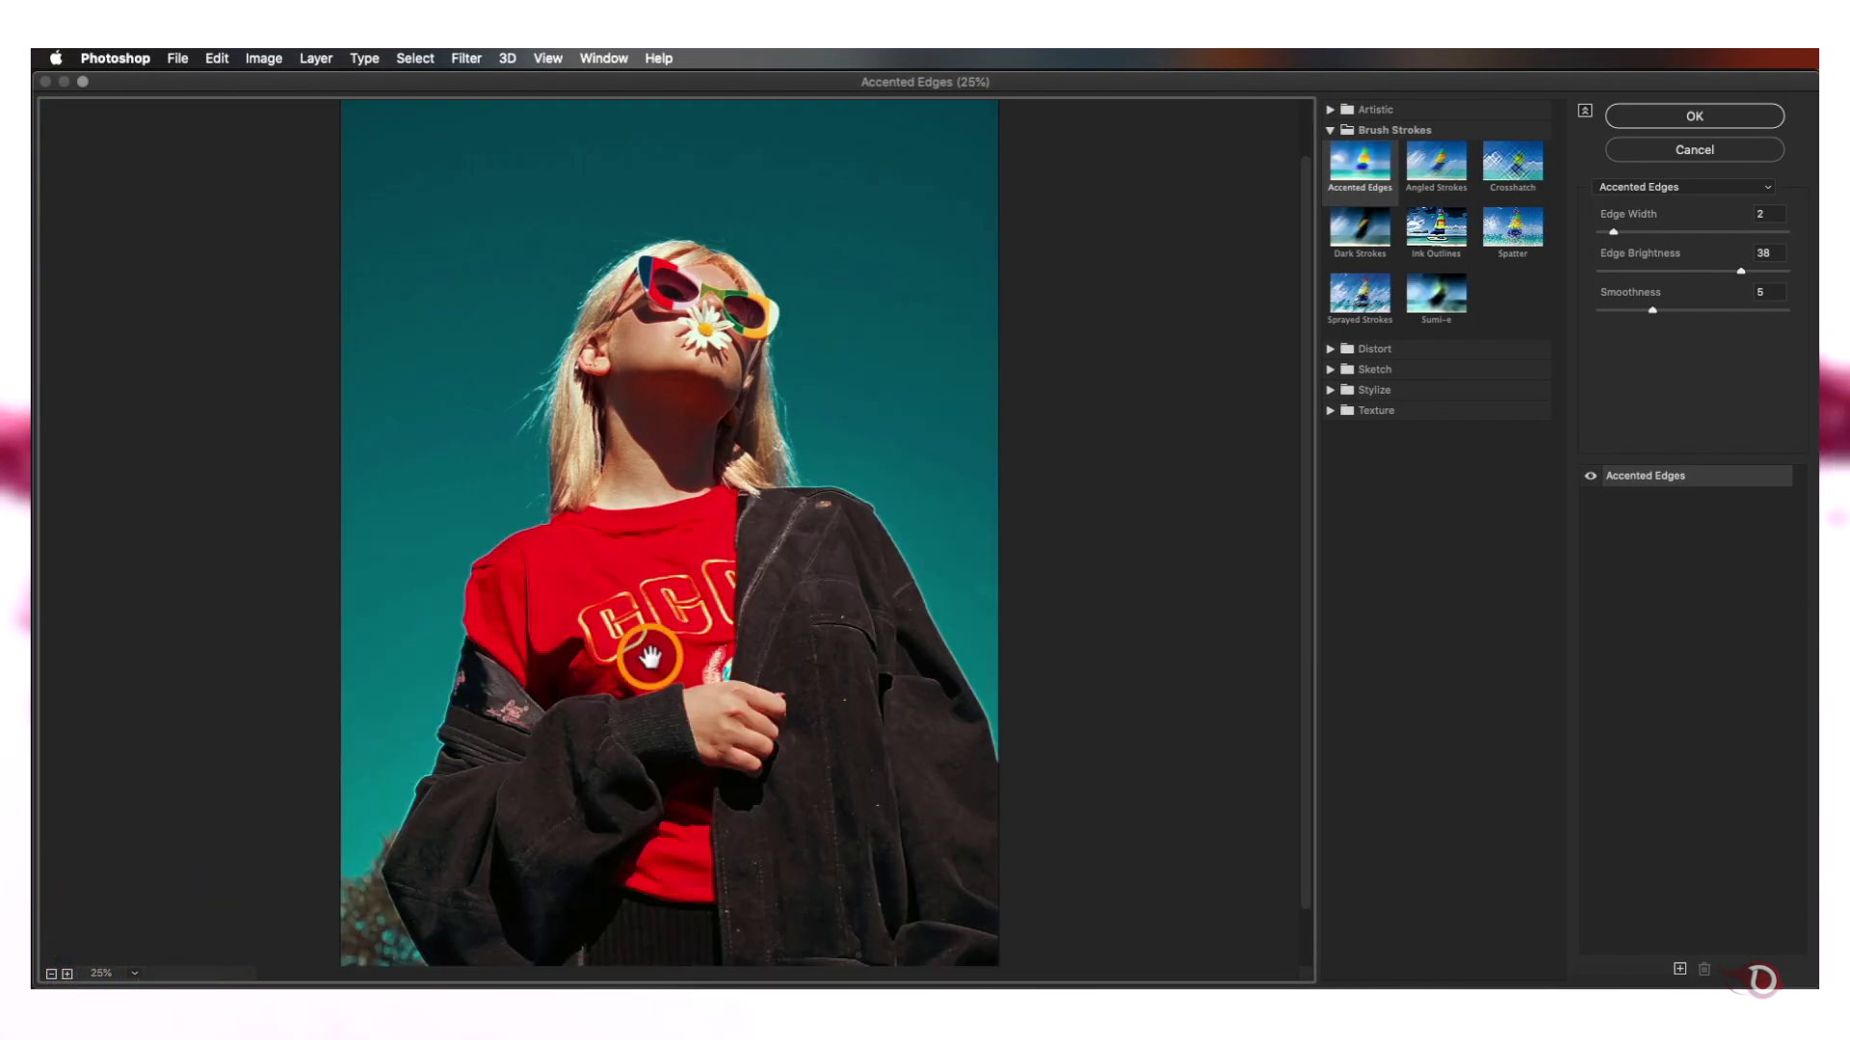
scroll(650, 654, down, 3)
scroll(654, 653, up, 5)
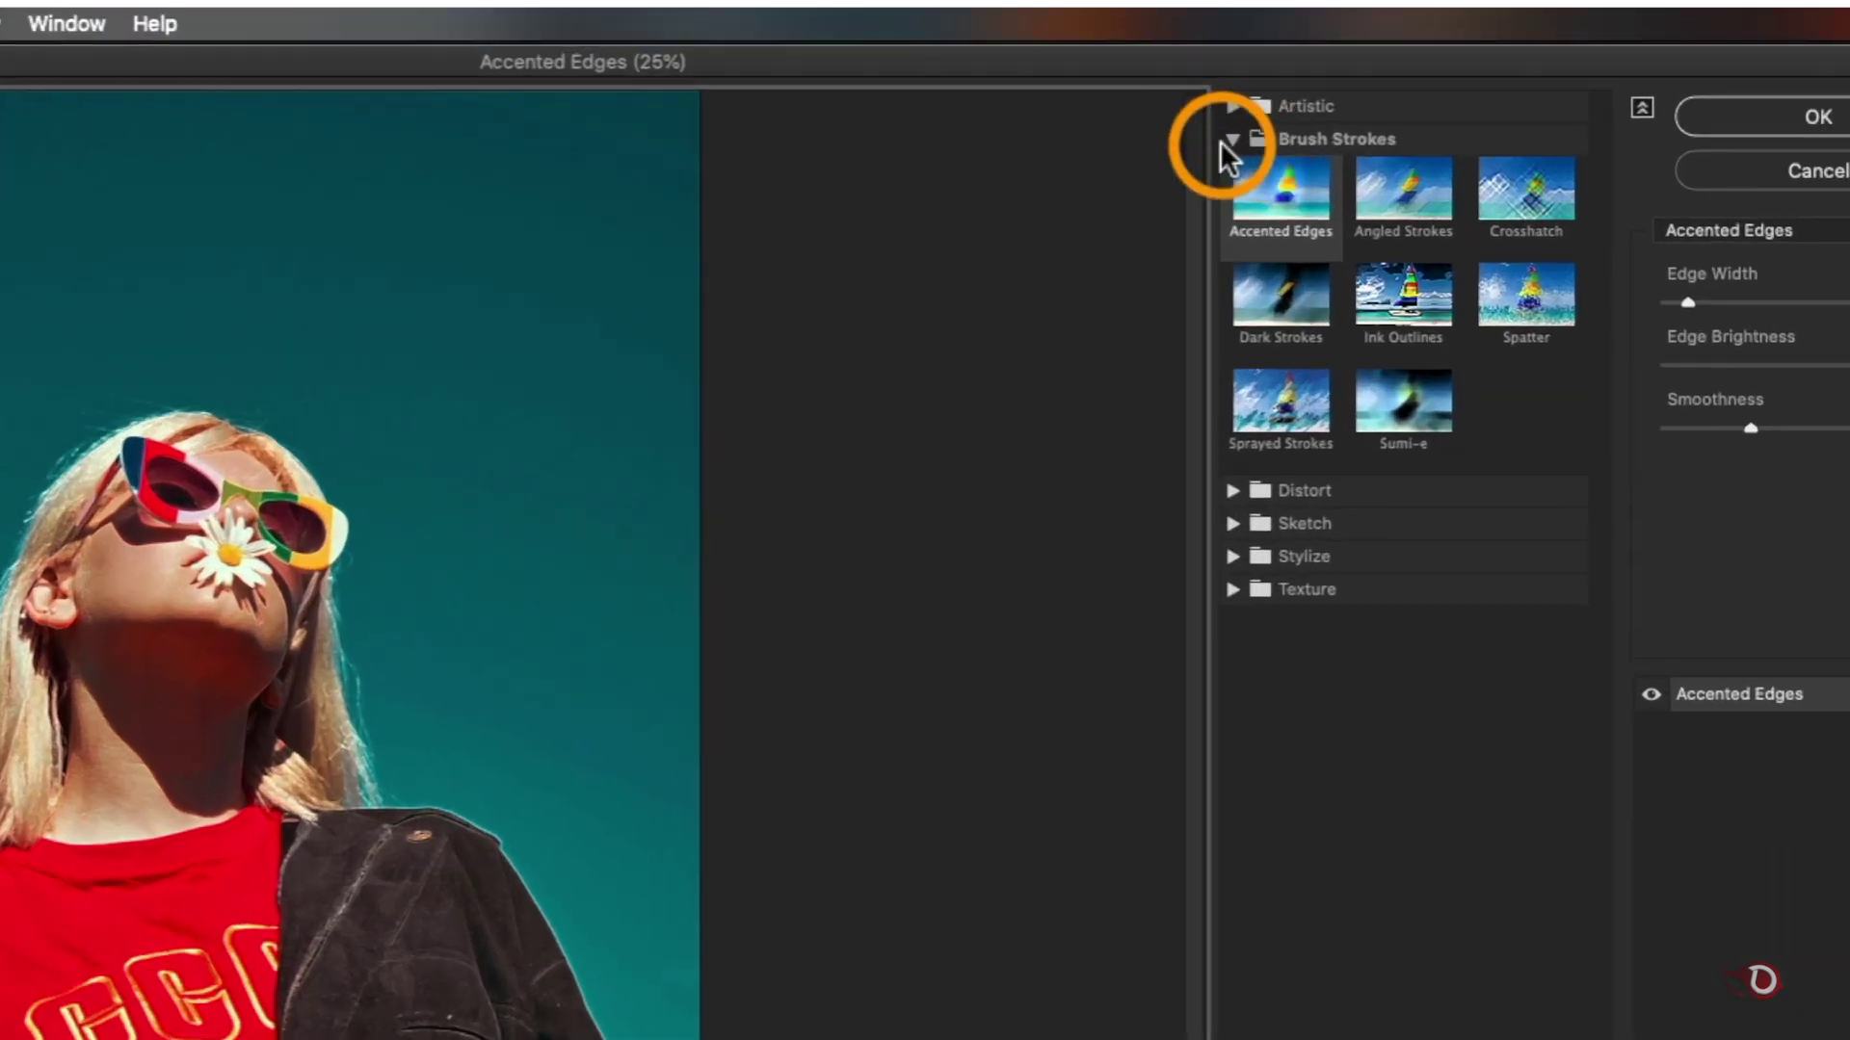
click(1331, 129)
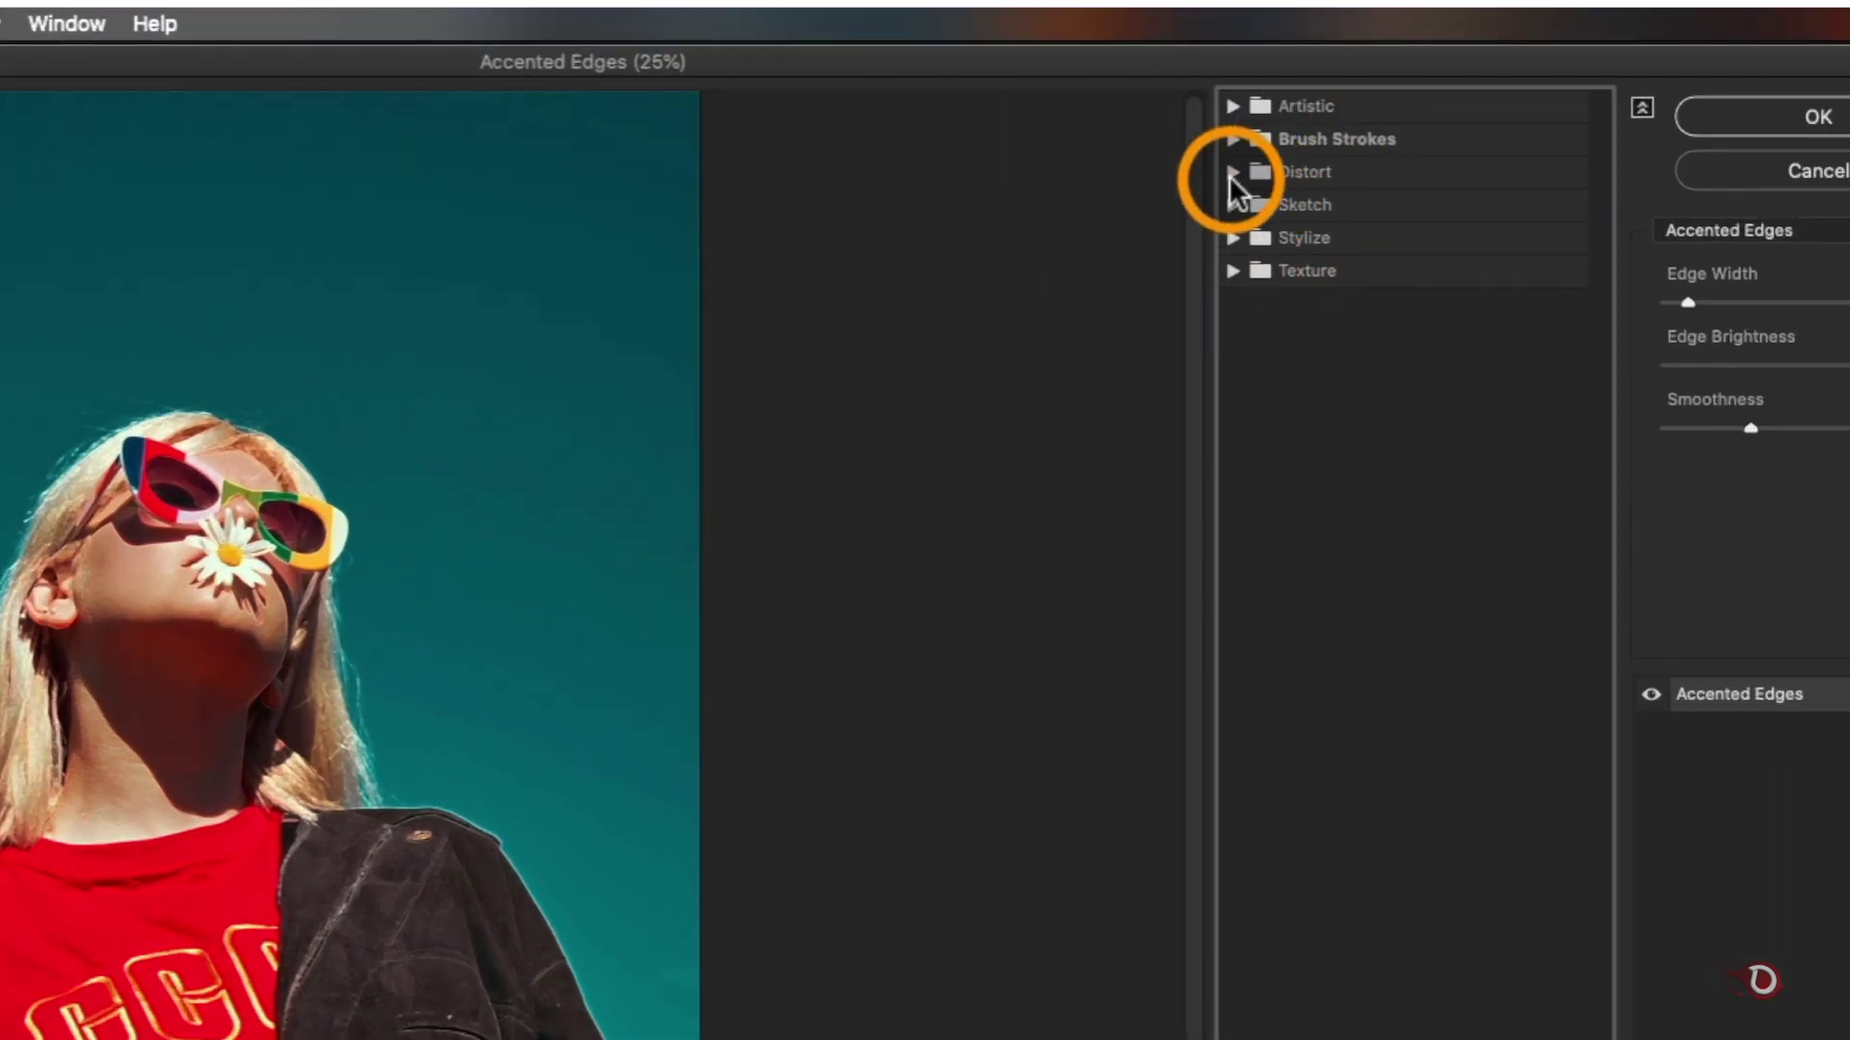
click(1230, 172)
click(1414, 212)
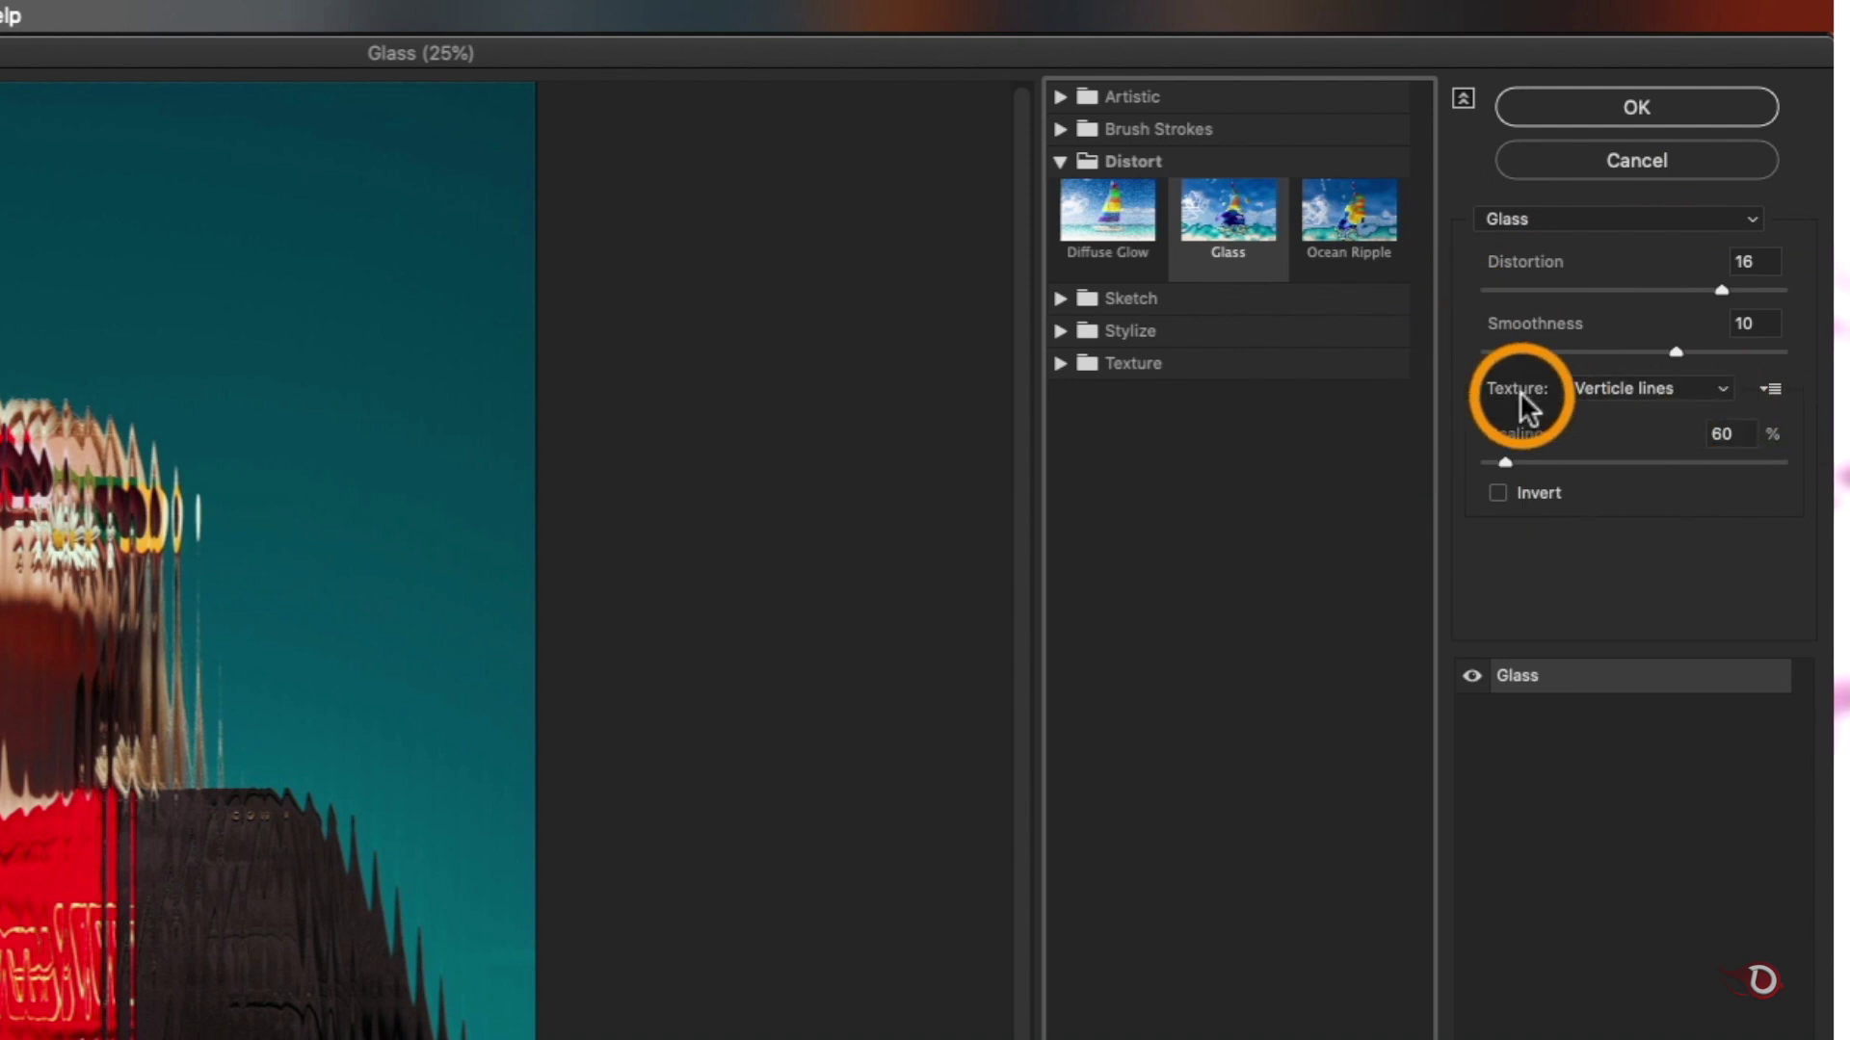
Try the built-in Blocks and Canvas textures for the Glass filter
click(1703, 390)
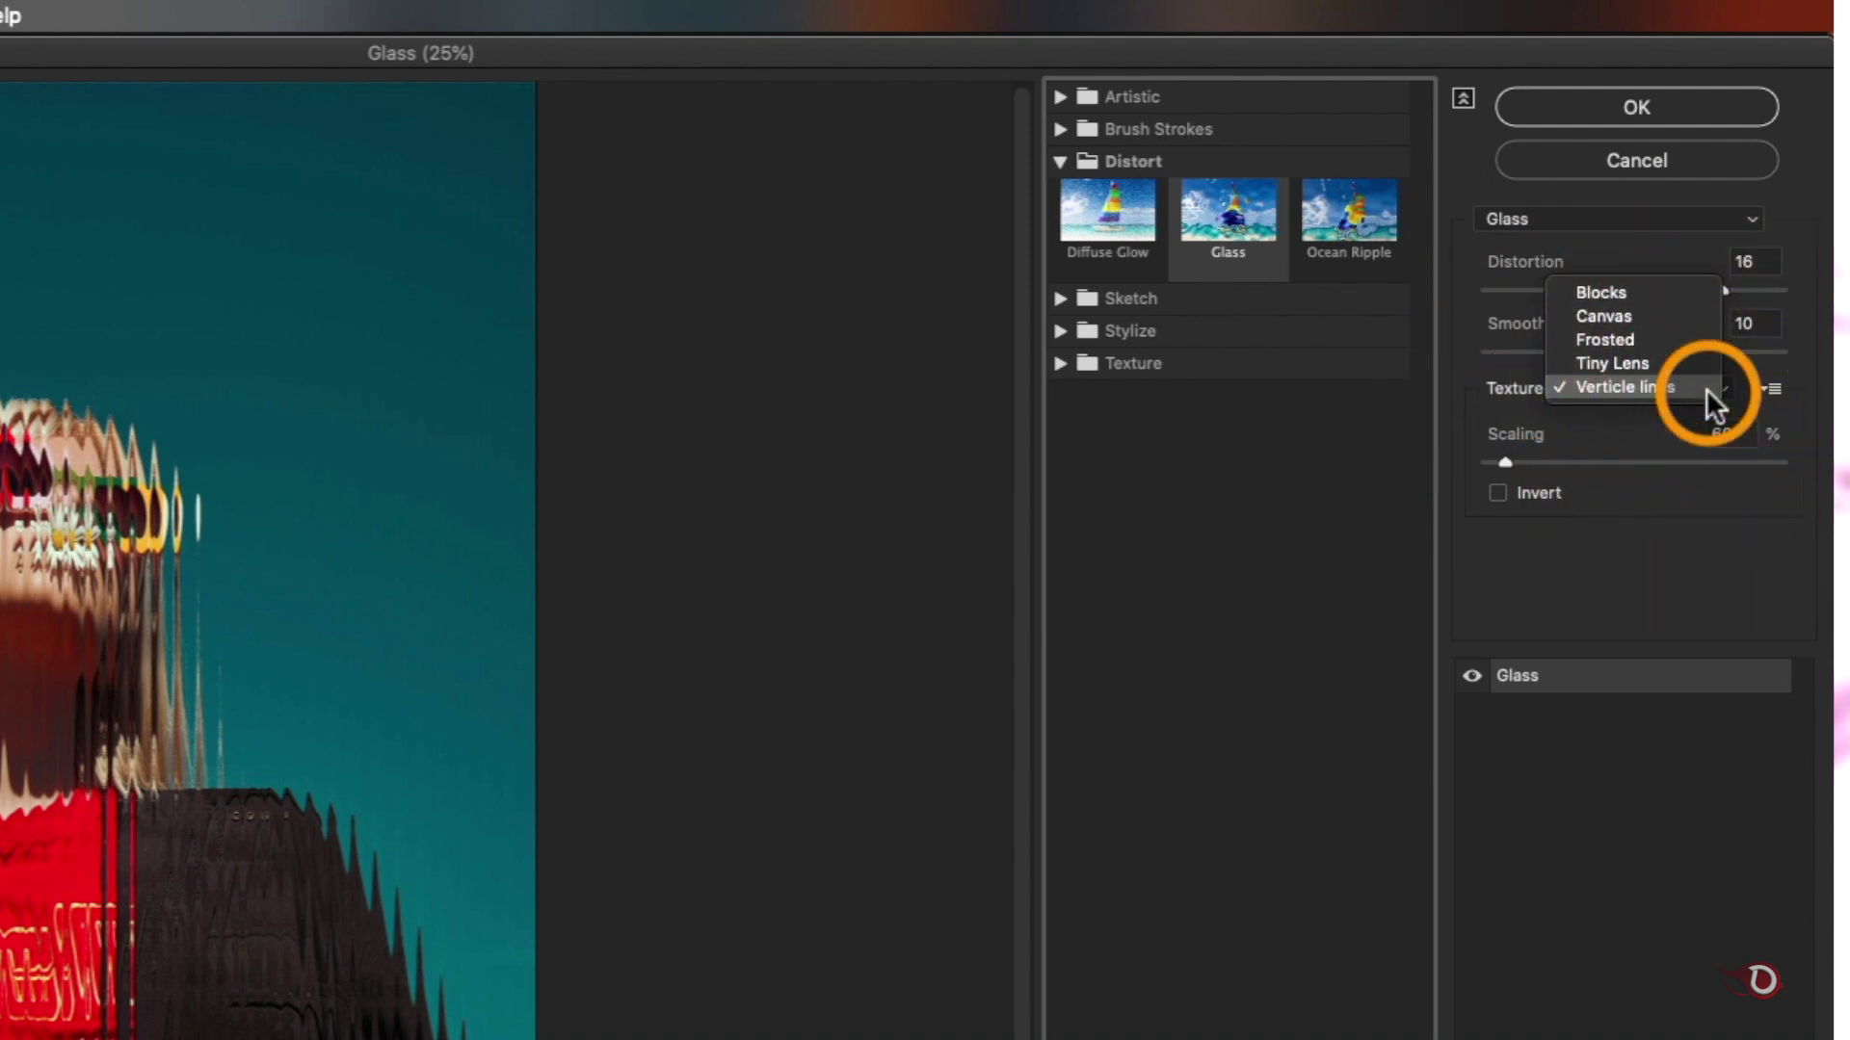
click(1707, 389)
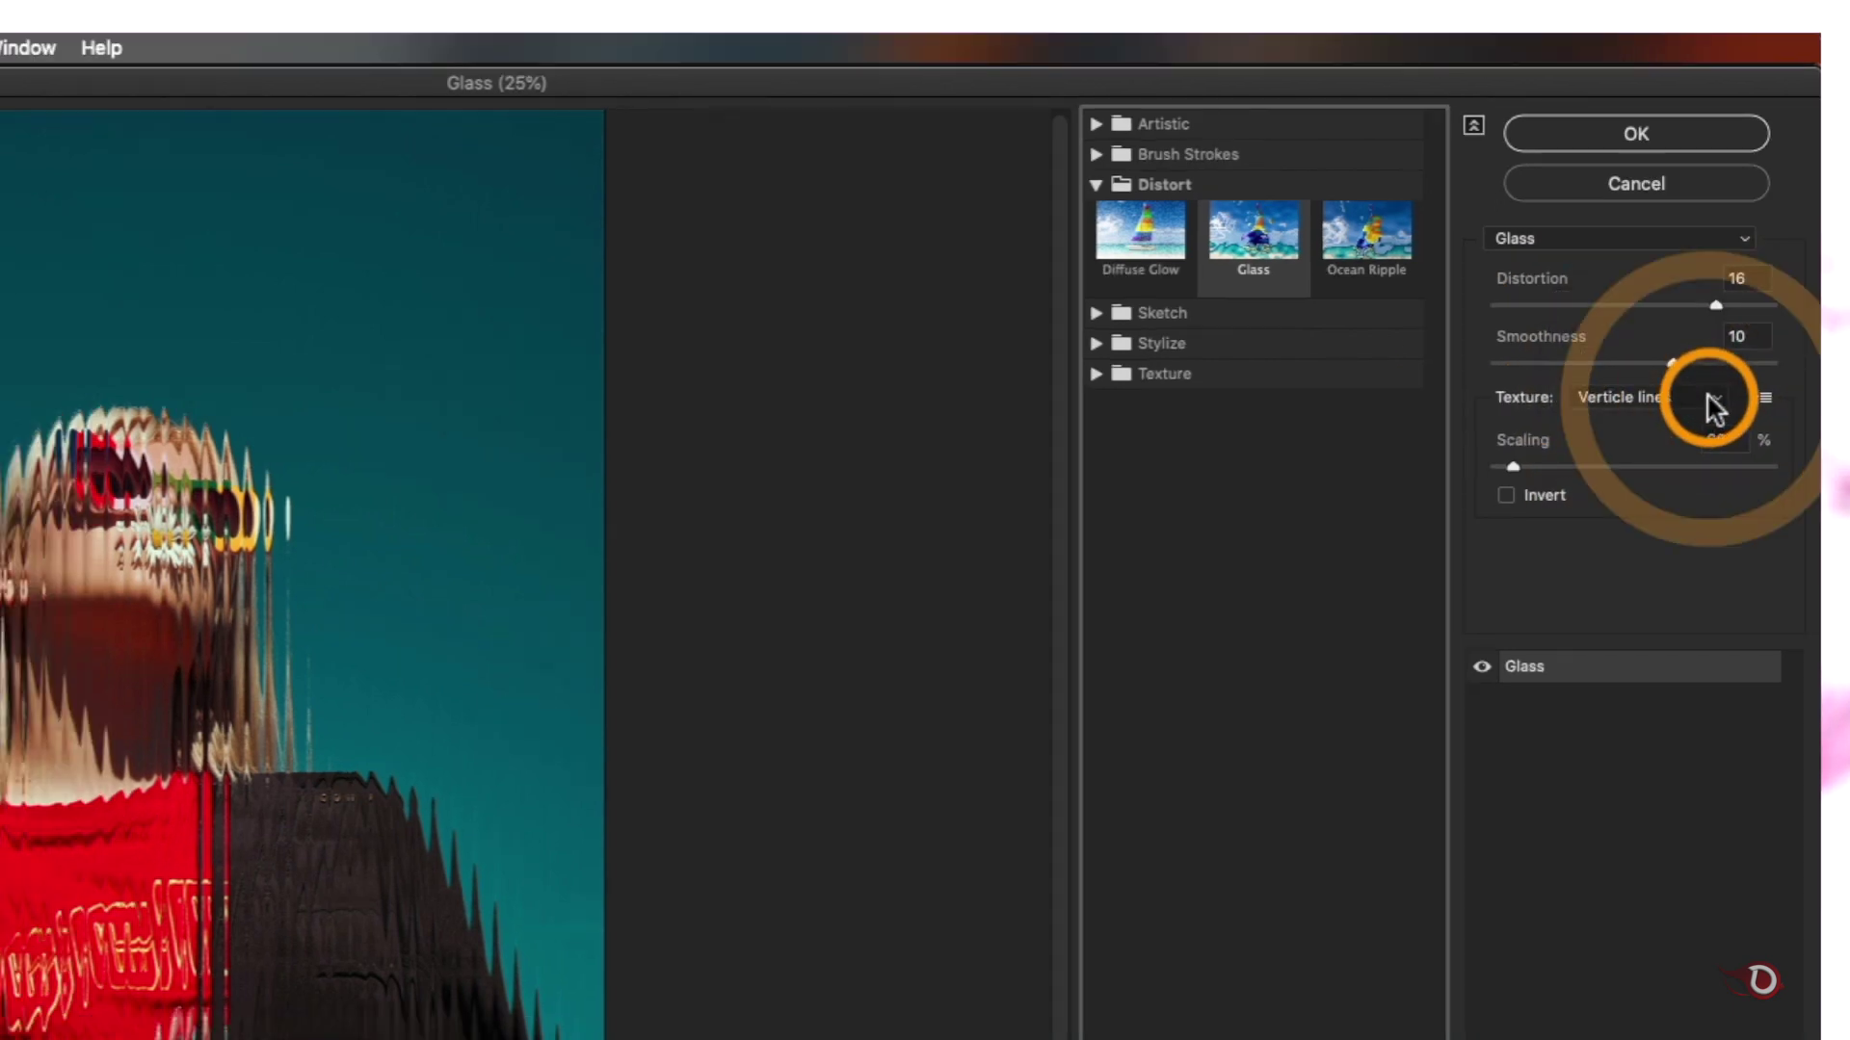
click(1715, 390)
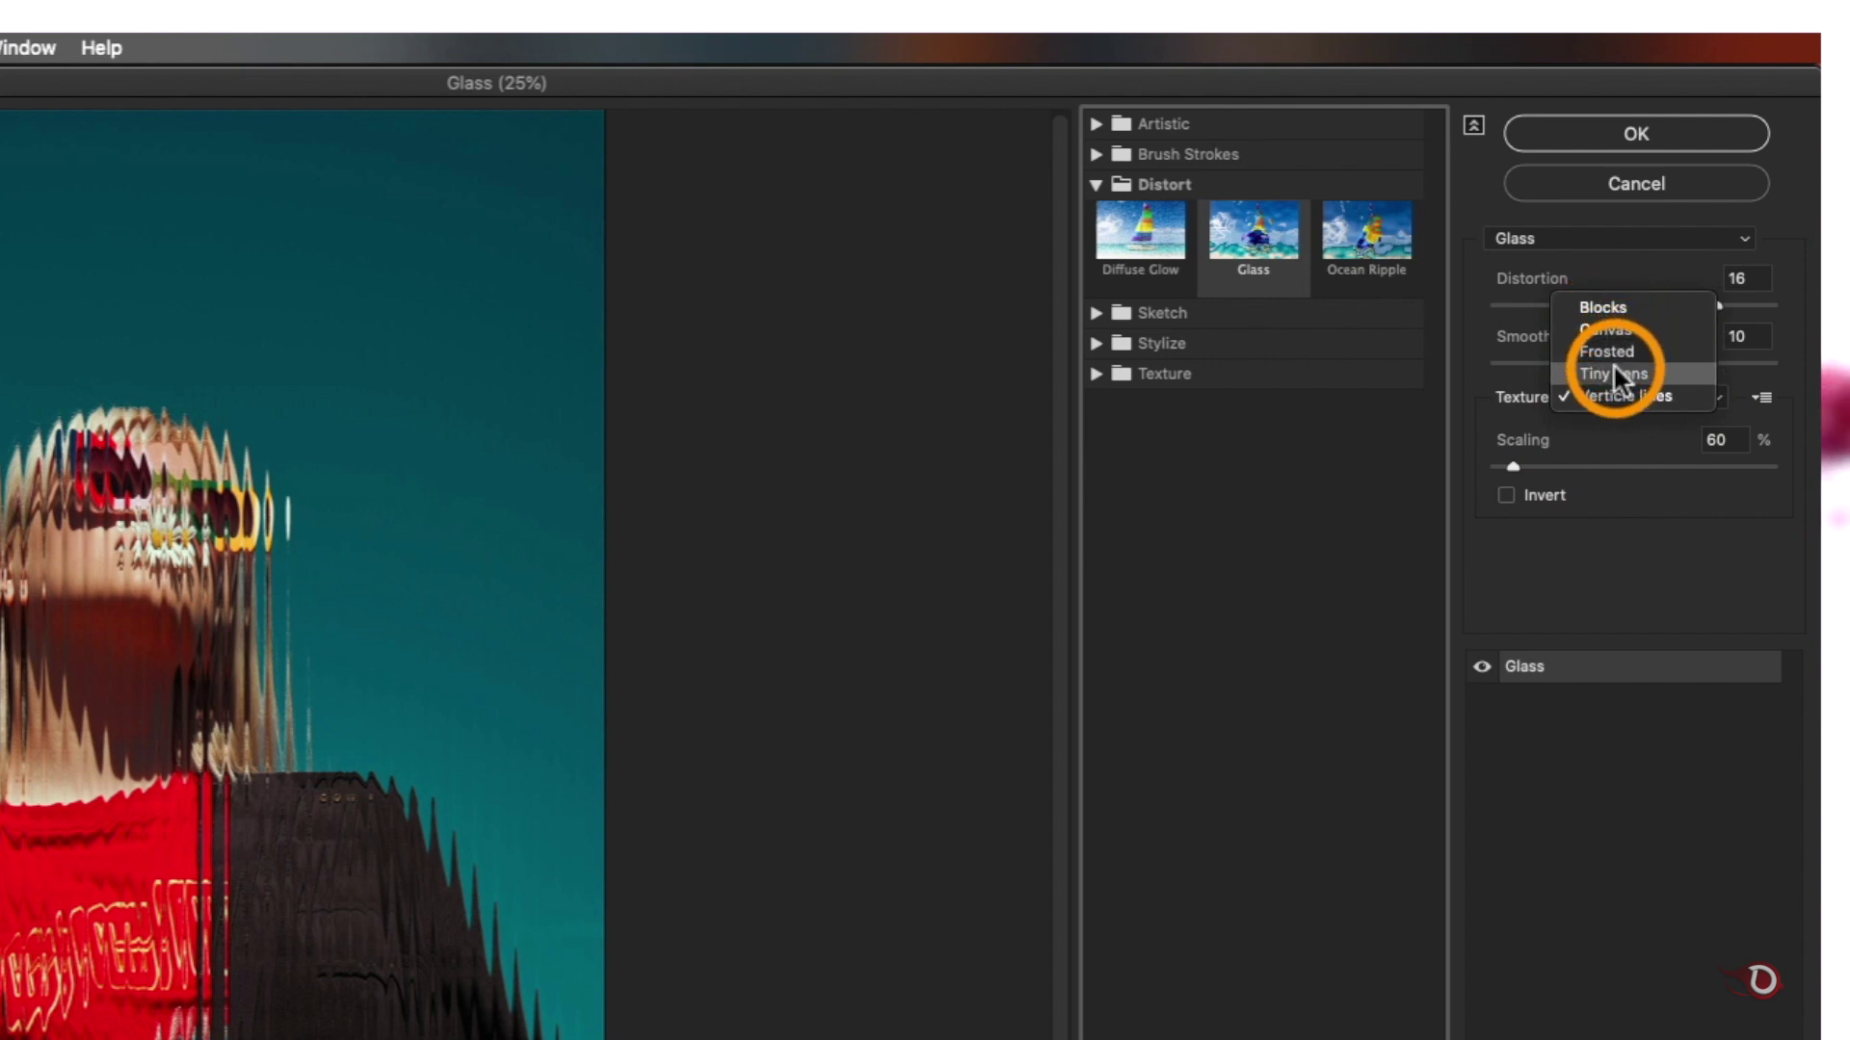
click(1599, 308)
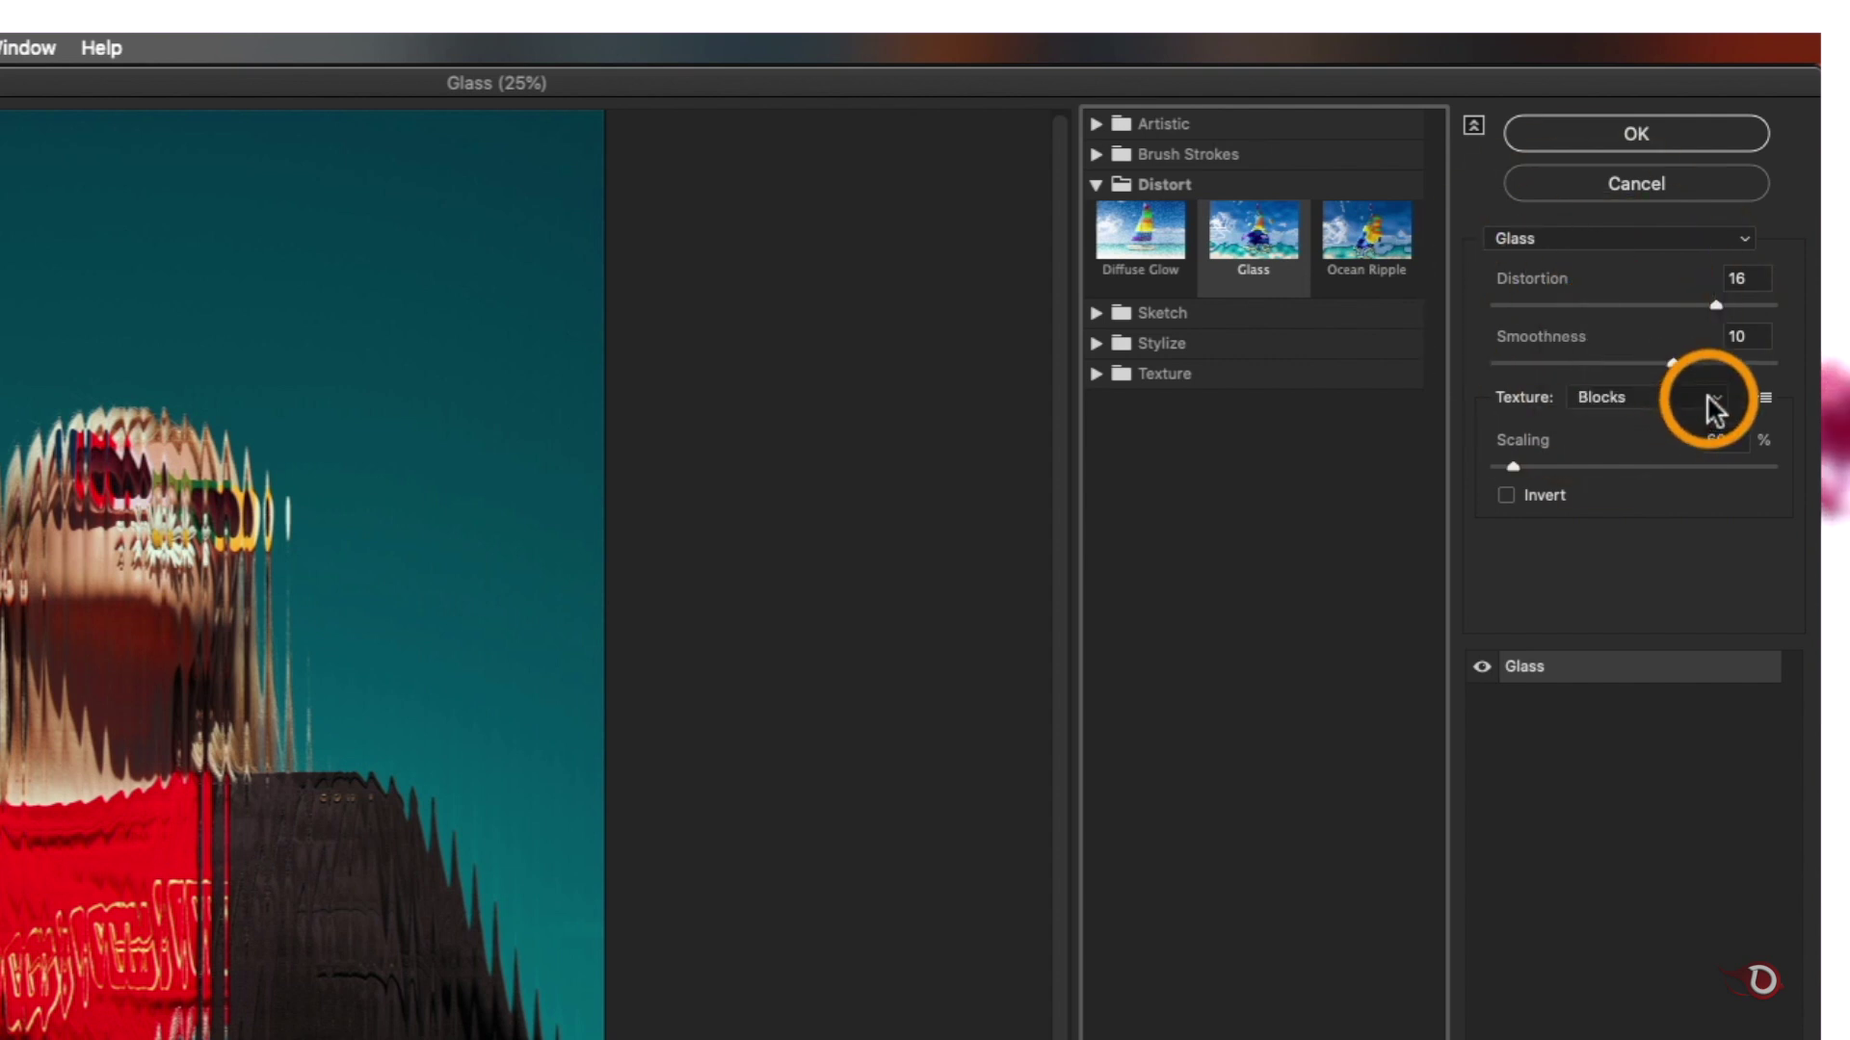
click(1714, 405)
click(1631, 425)
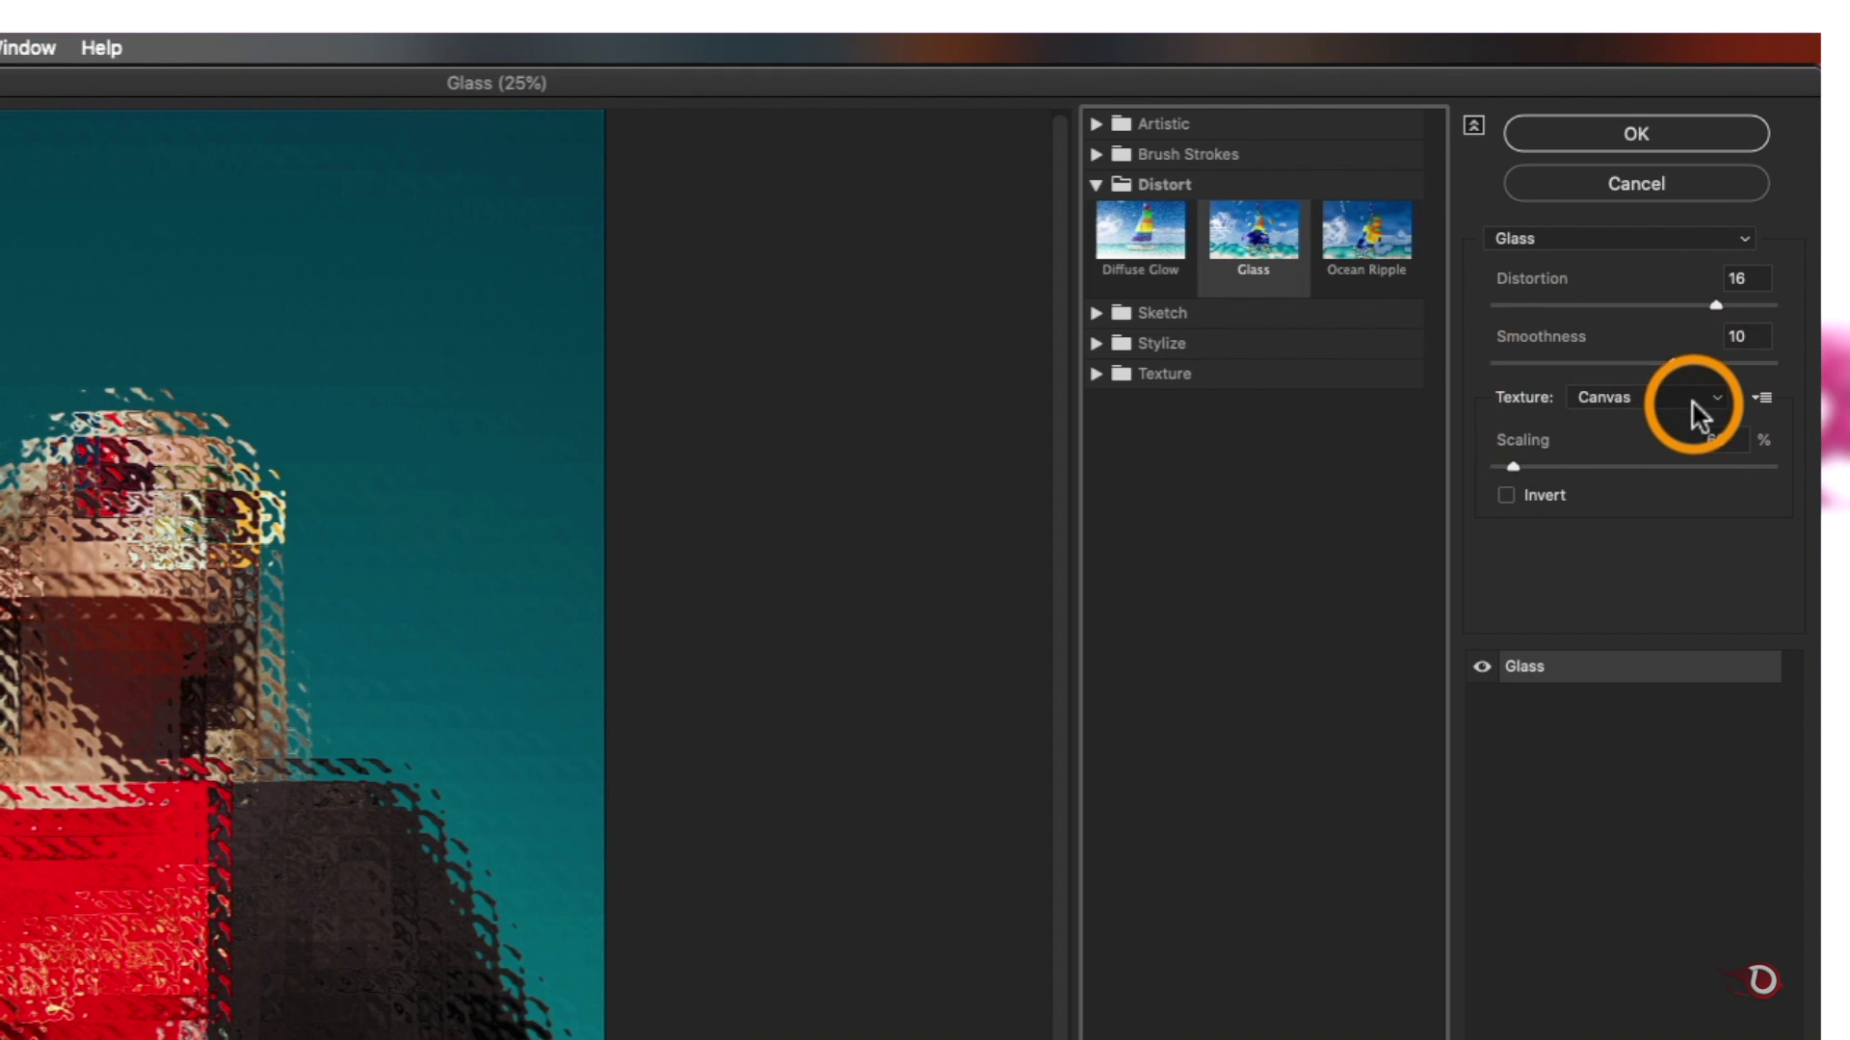
Load Verticle lines.psd from the Desktop as the Glass filter's texture
click(1760, 398)
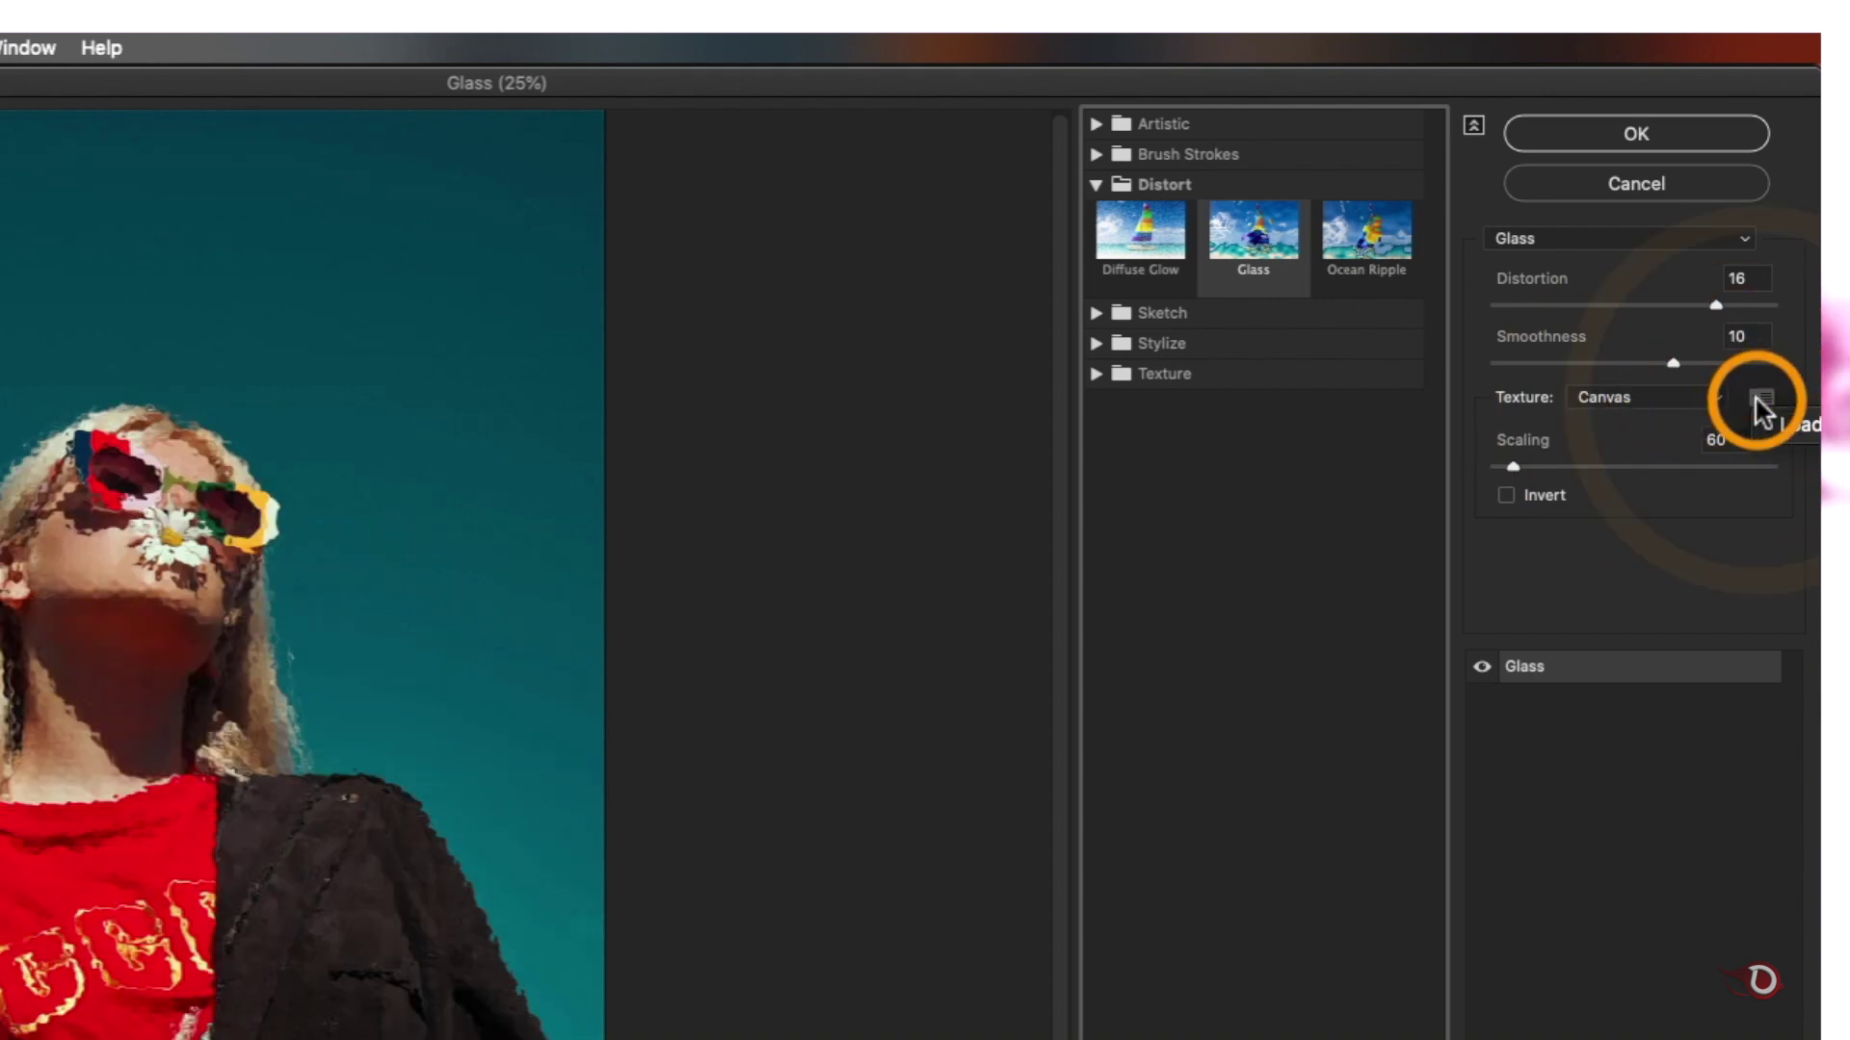
click(1789, 425)
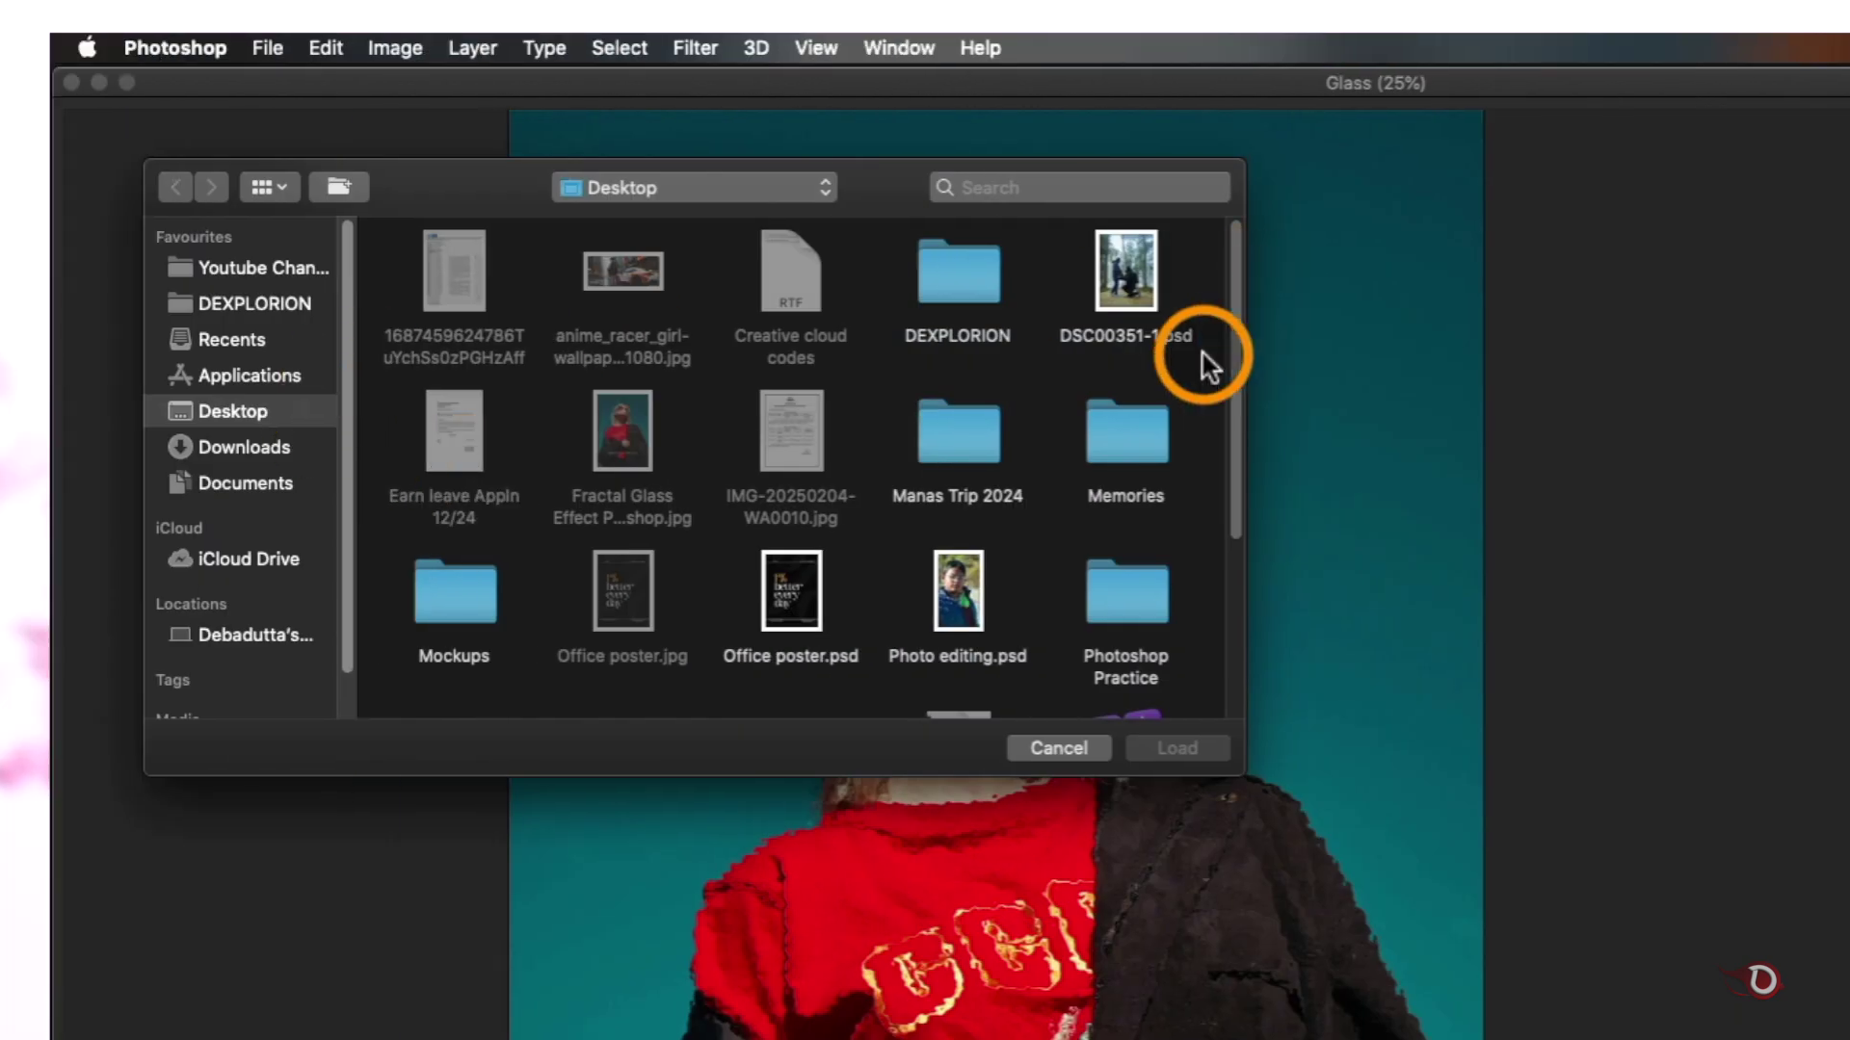
drag(1238, 352, 1233, 530)
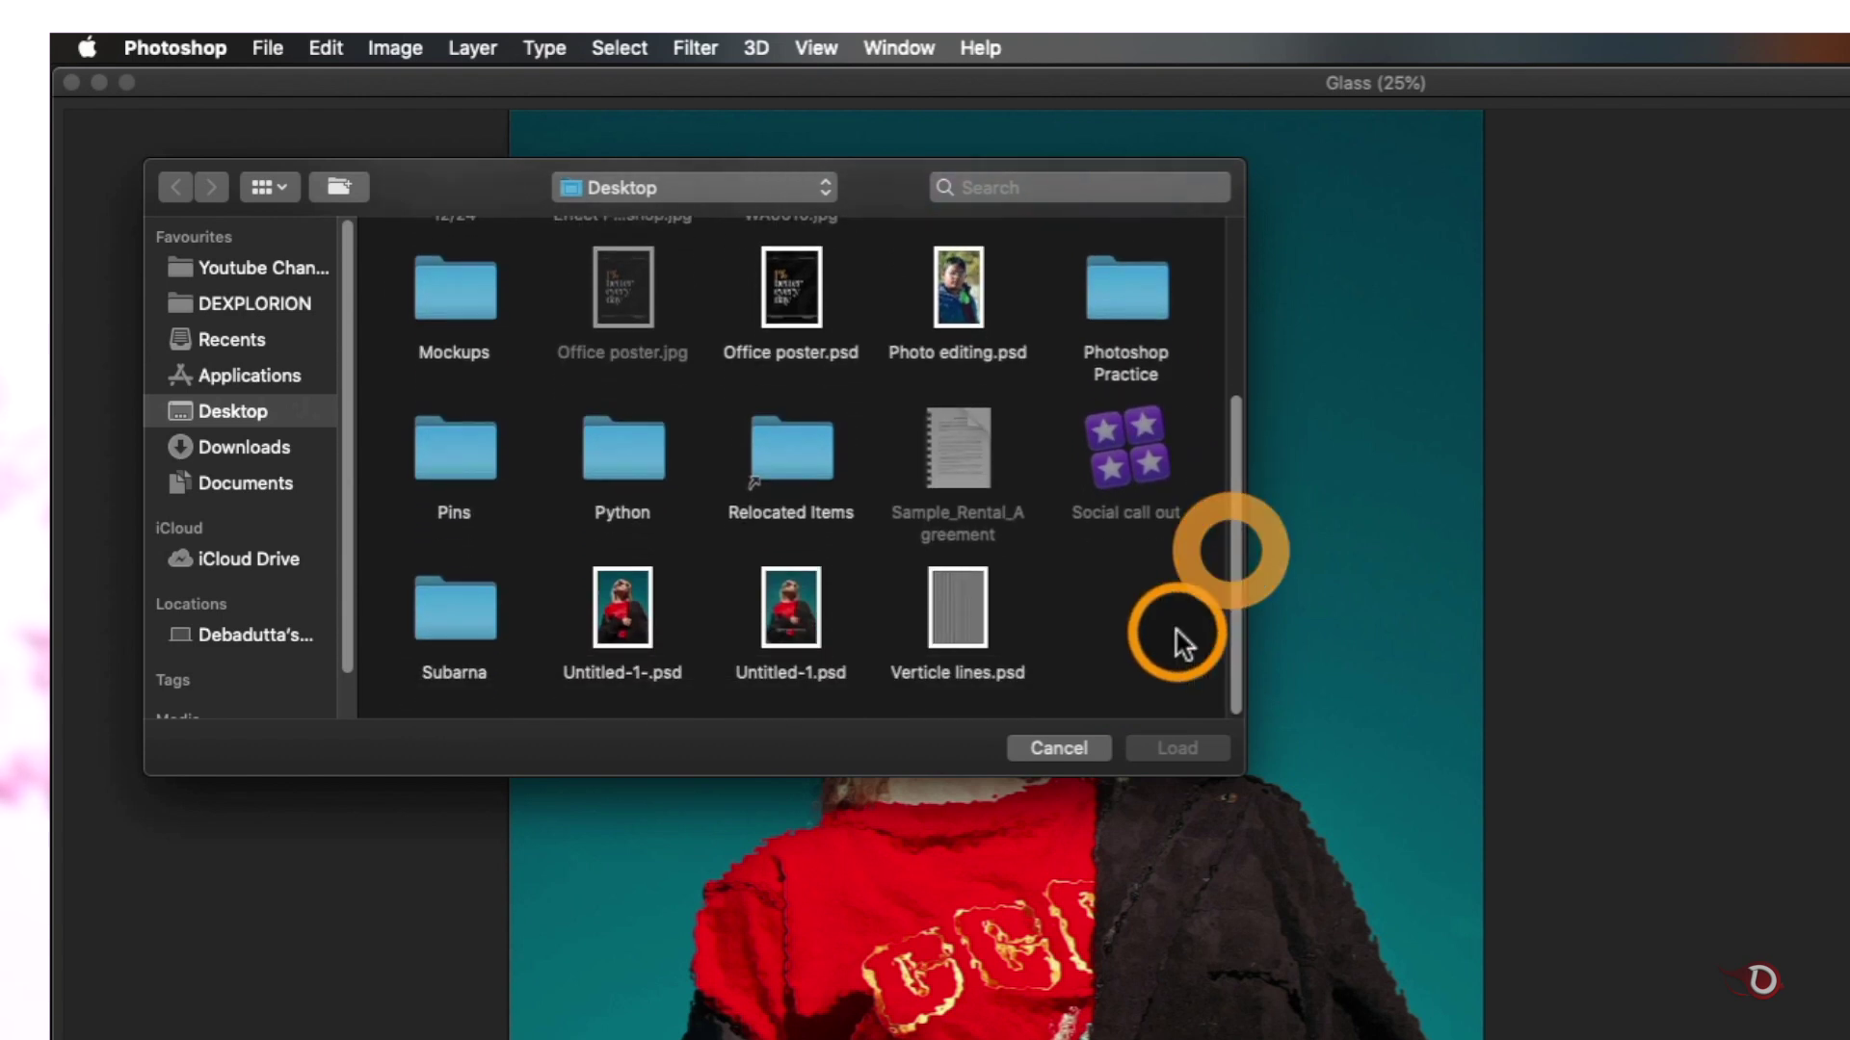
click(951, 632)
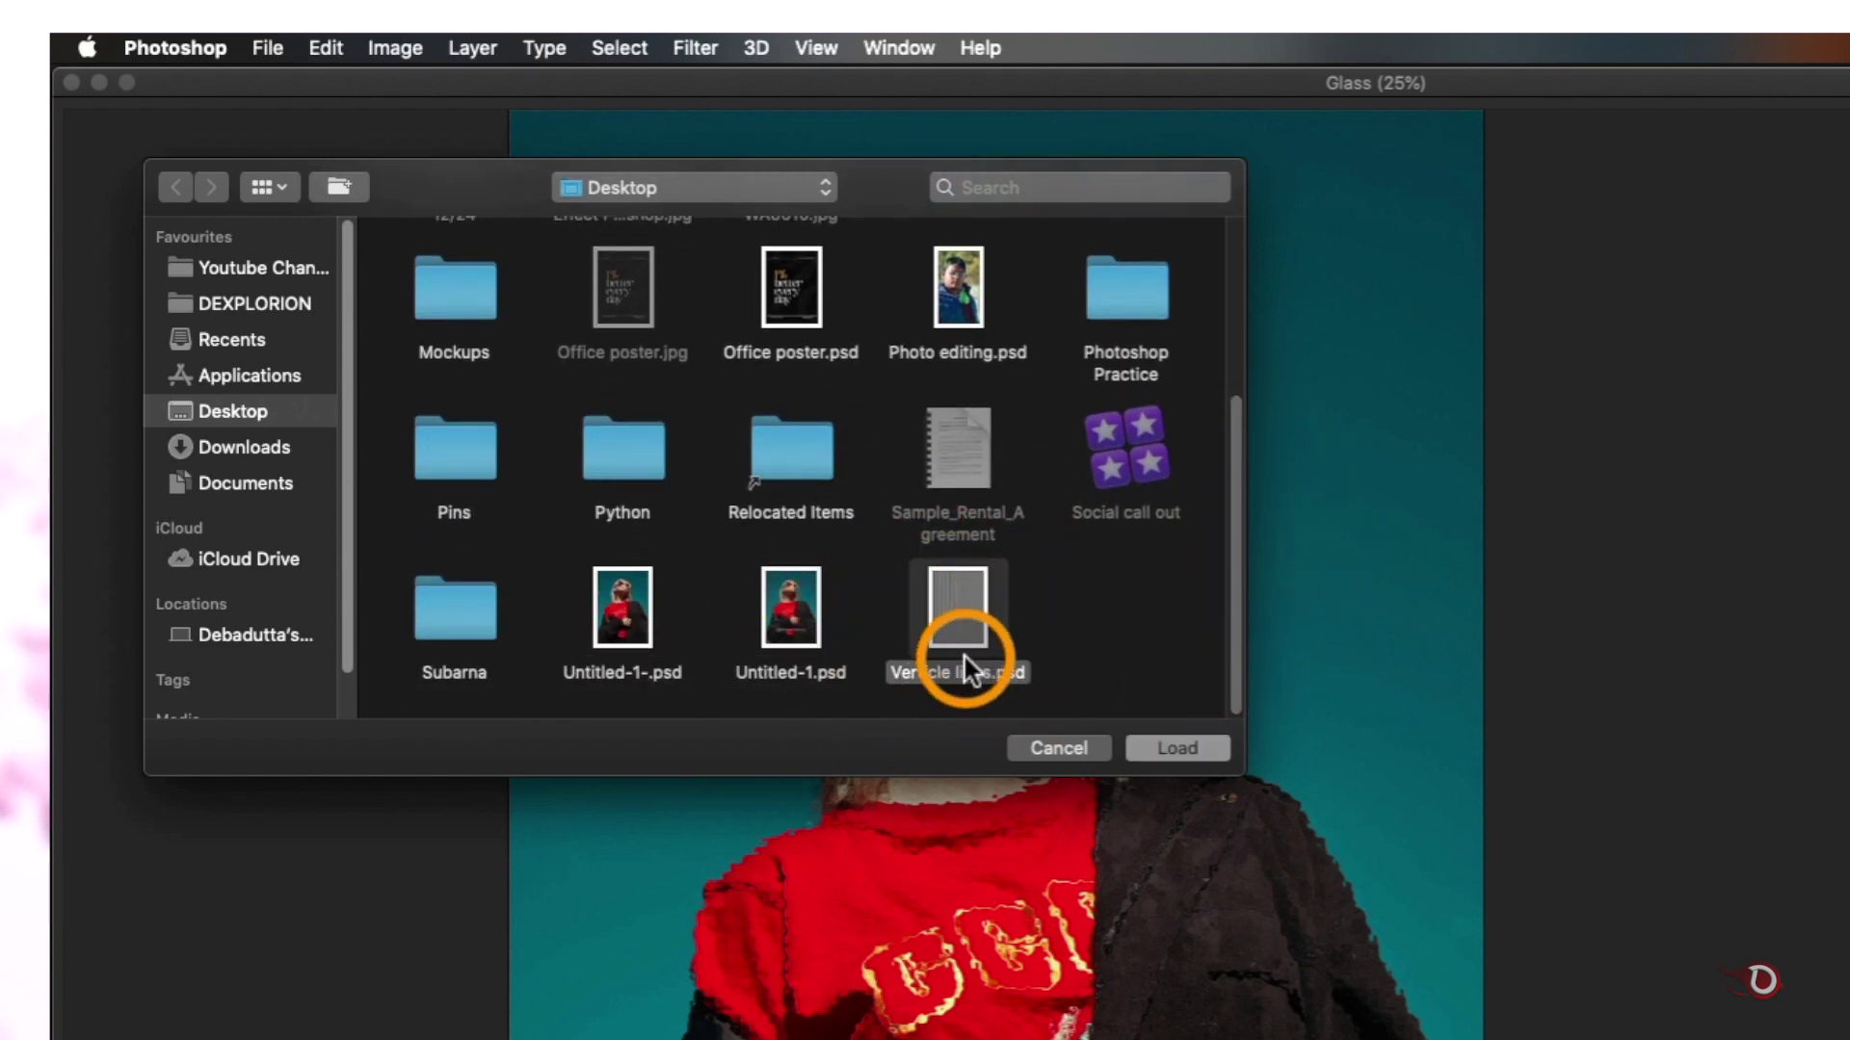
click(1154, 751)
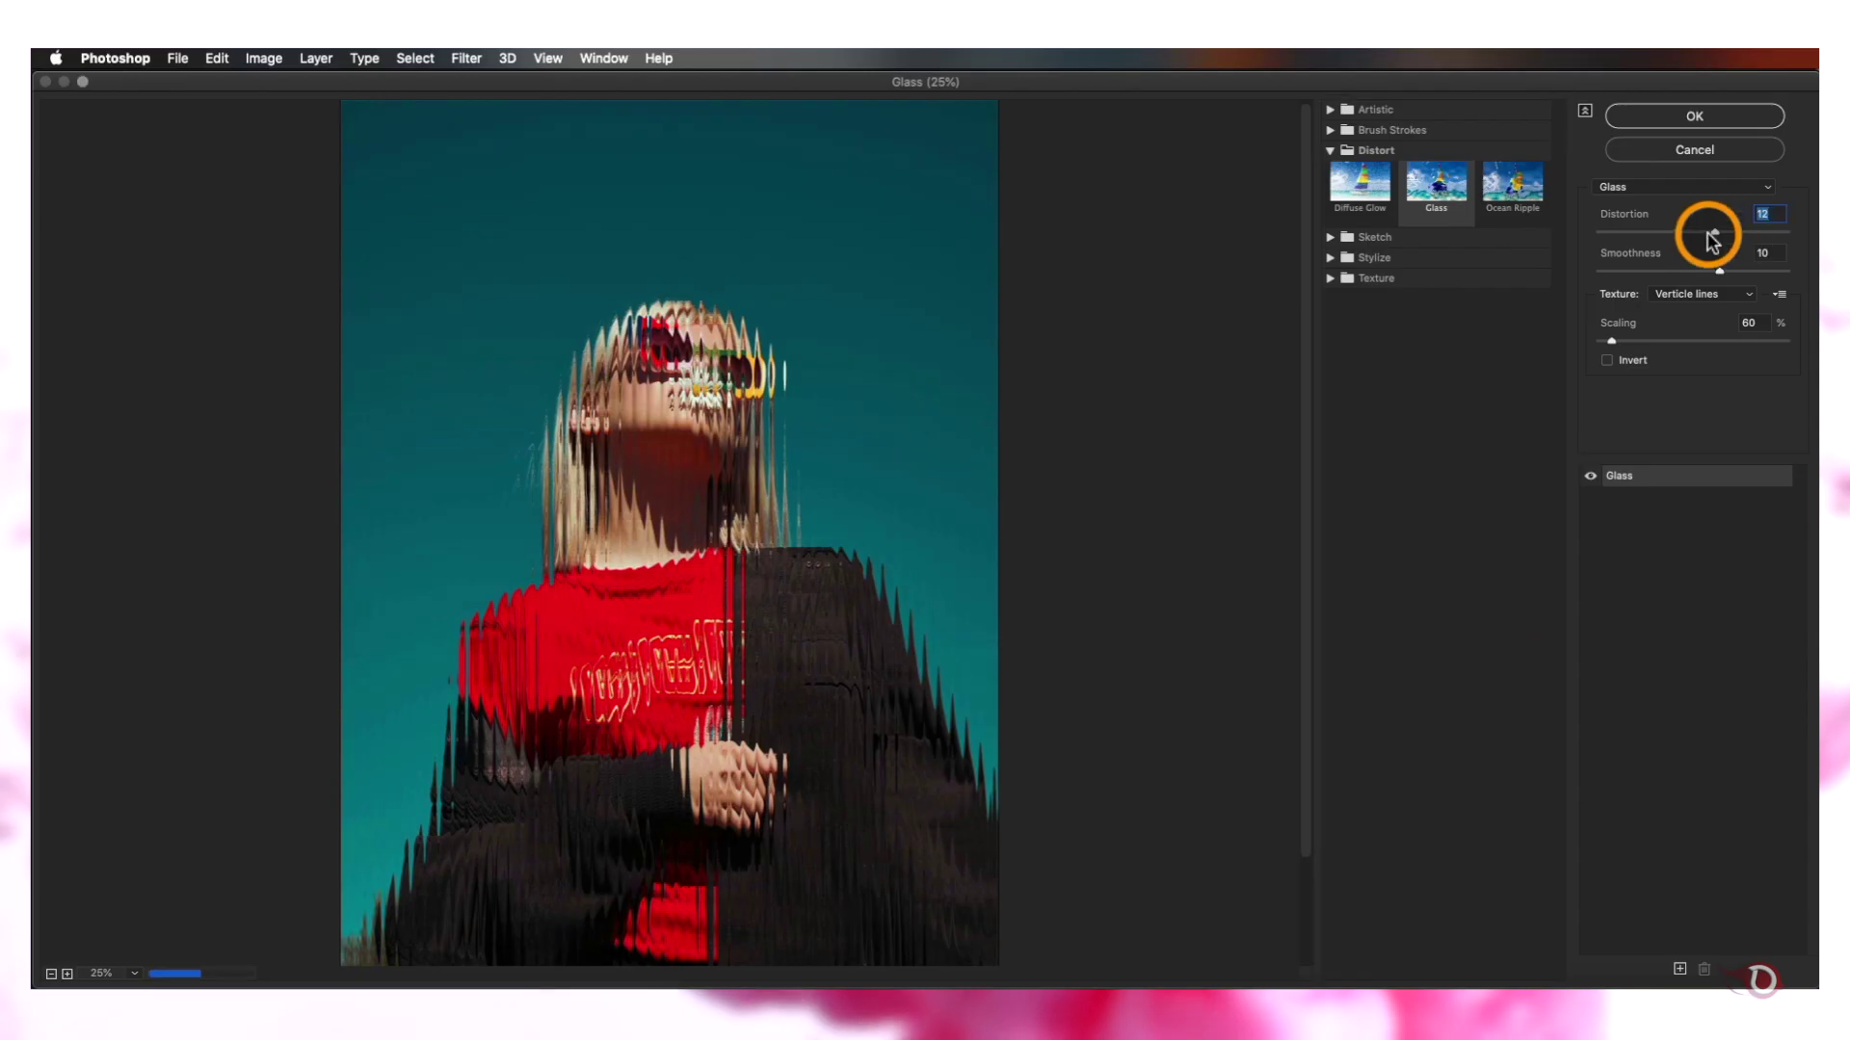
Set the Glass distortion to 16, smoothness to 10 and scaling to 70%, toggle Invert, and apply the filter to the Effect layer
drag(1701, 231, 1723, 271)
click(66, 974)
mouse_move(1611, 341)
mouse_down()
mouse_move(1710, 342)
mouse_move(1621, 341)
mouse_up()
scroll(956, 629, down, 7)
key(super+minus)
scroll(652, 759, up, 4)
scroll(1127, 718, up, 3)
scroll(545, 726, down, 3)
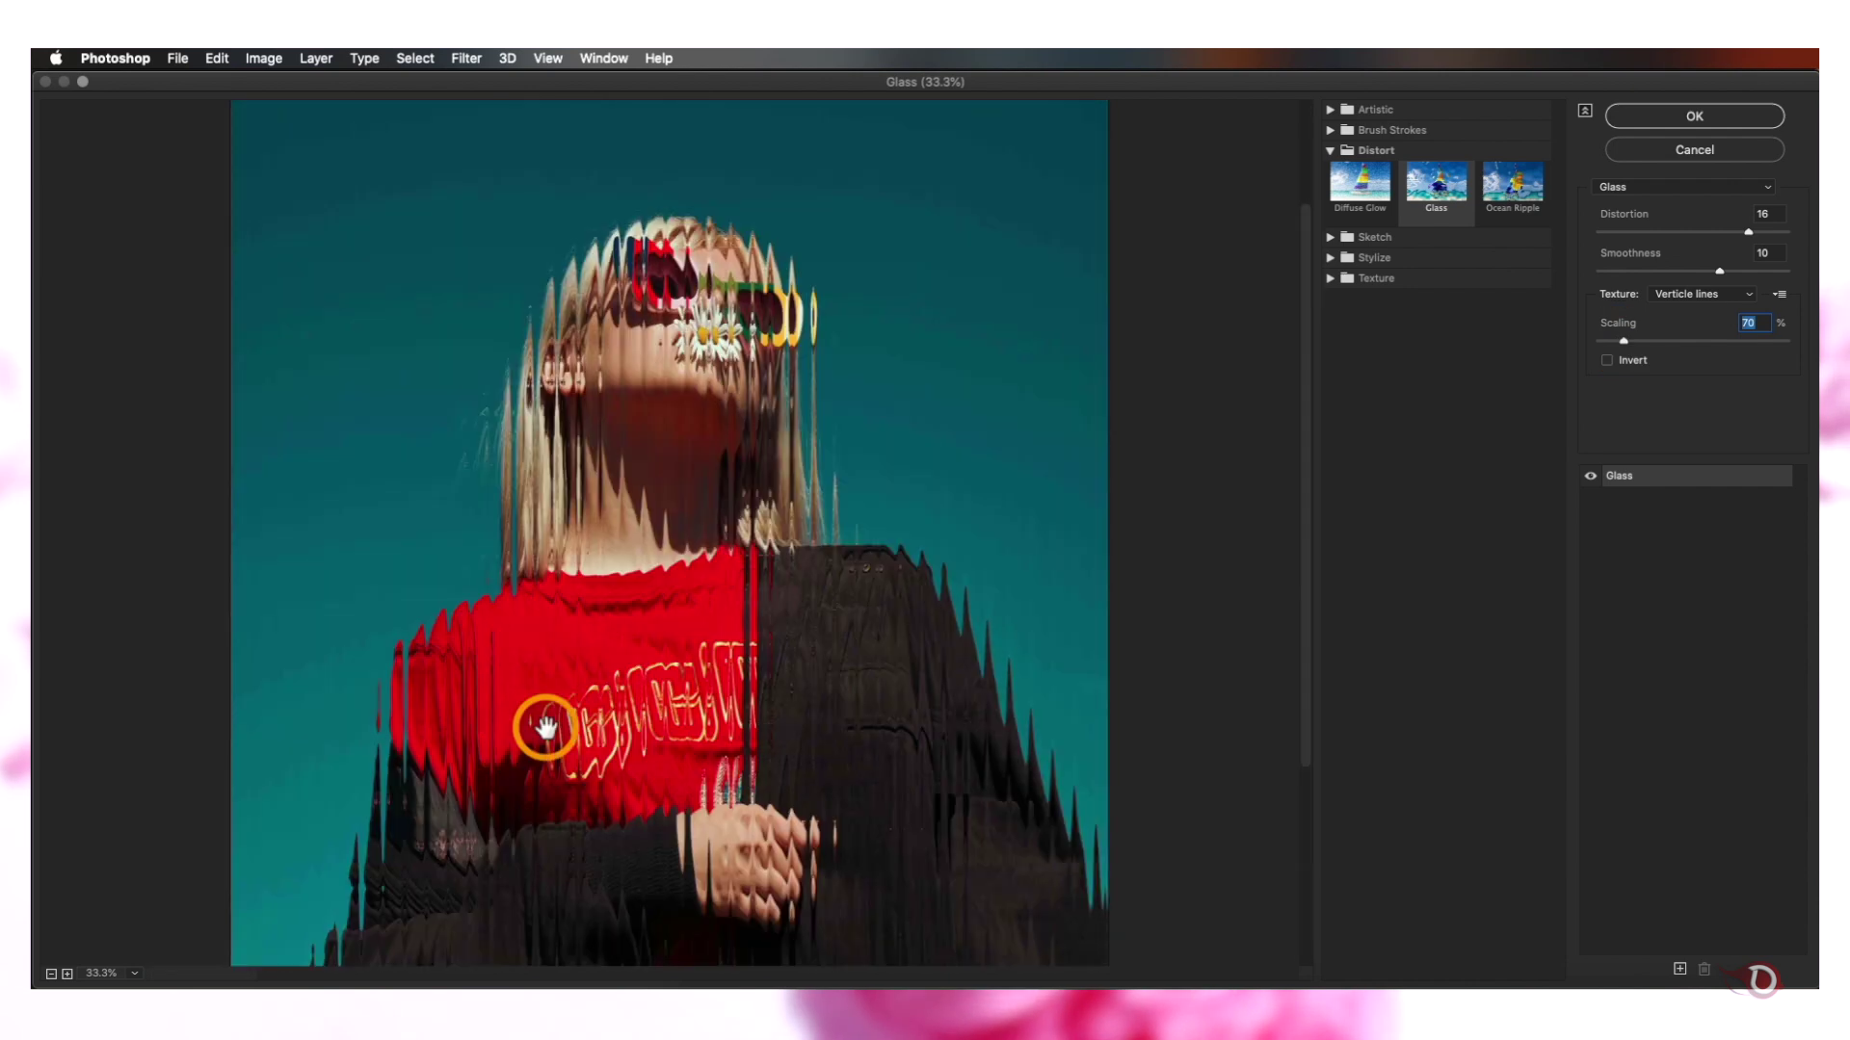
click(1606, 362)
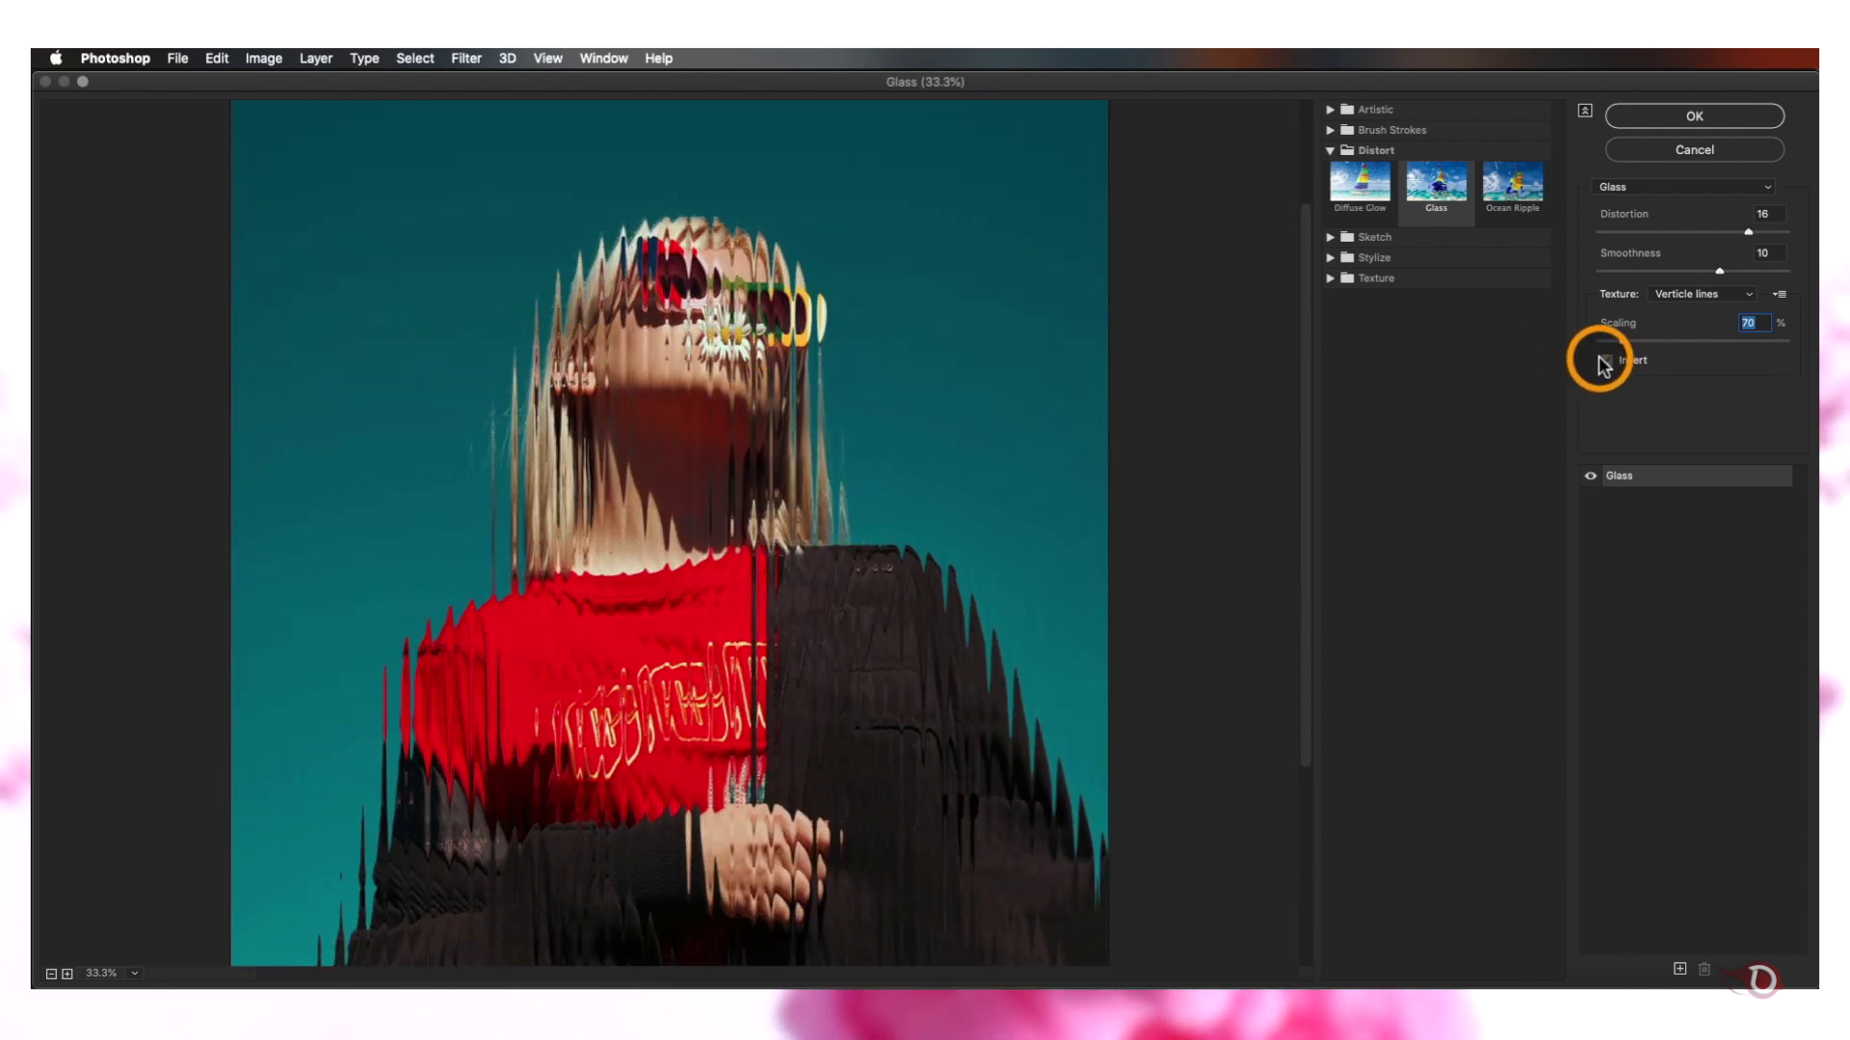
click(1695, 115)
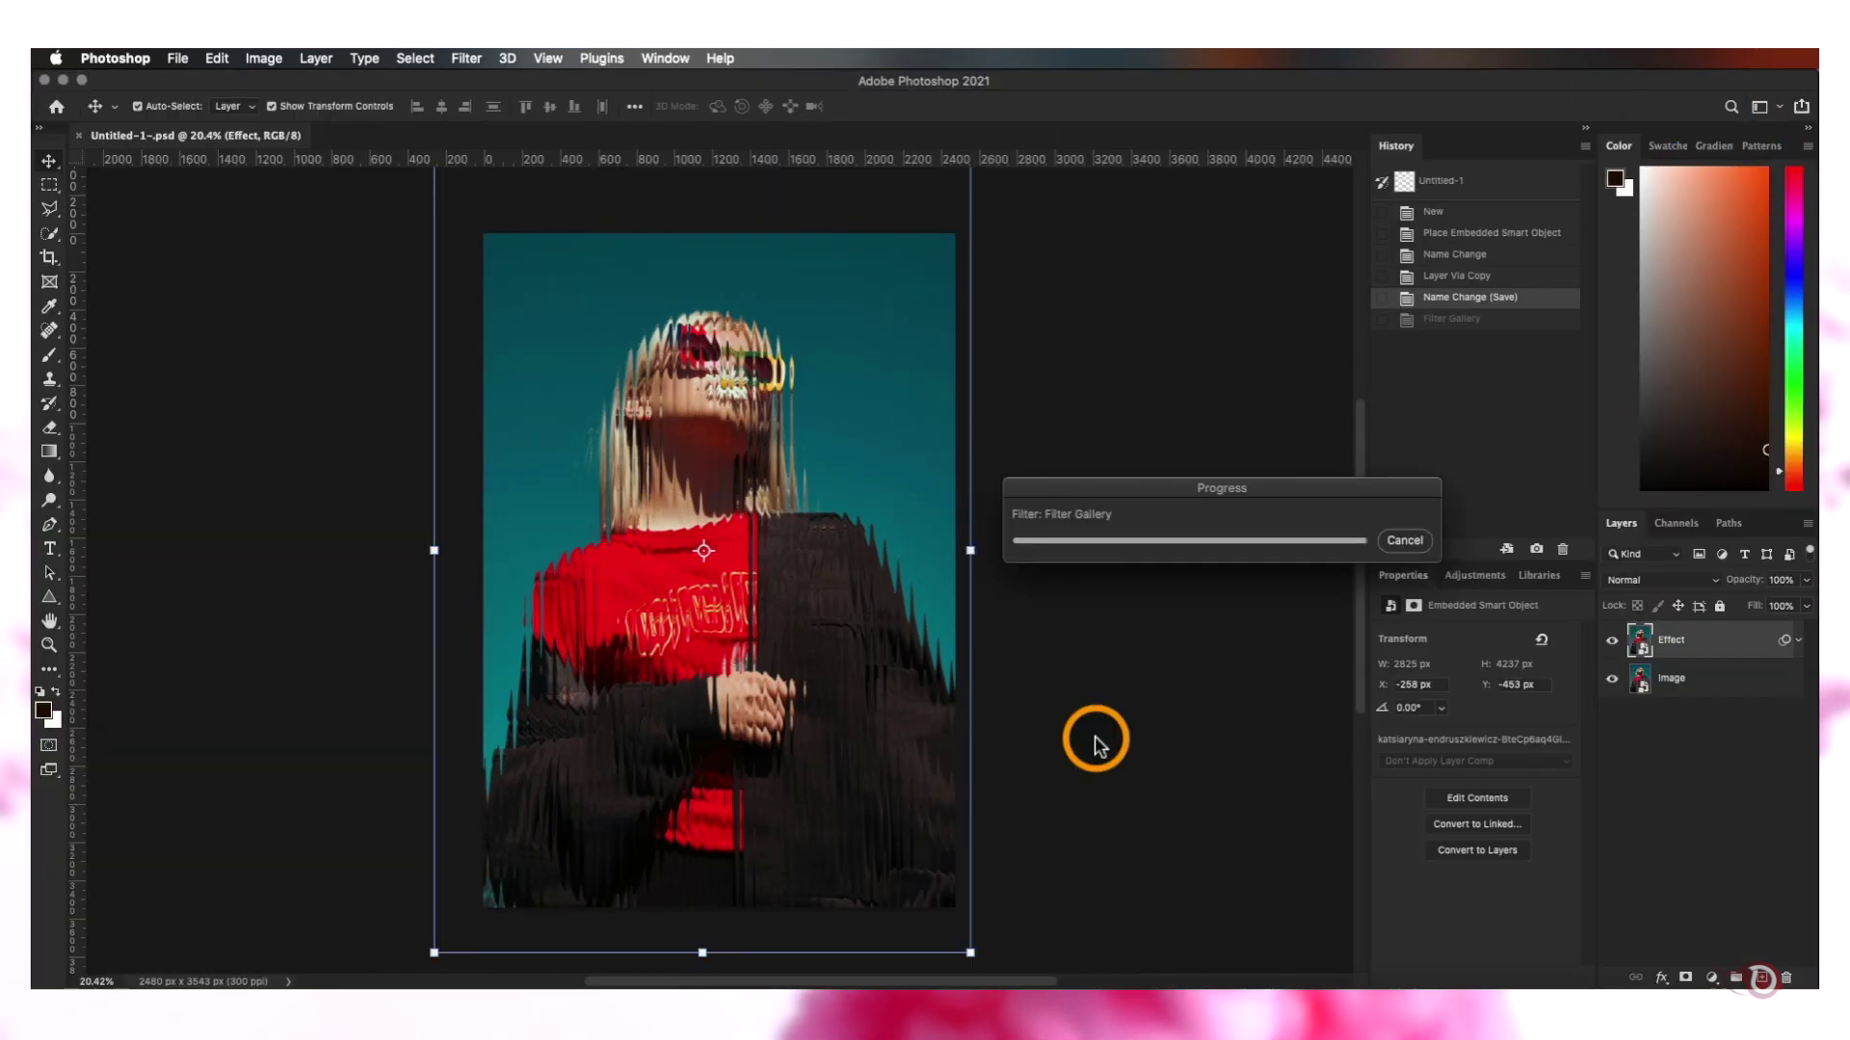
Hide and show the Effect layer to compare the portrait with and without the glass distortion
scroll(738, 671, down, 4)
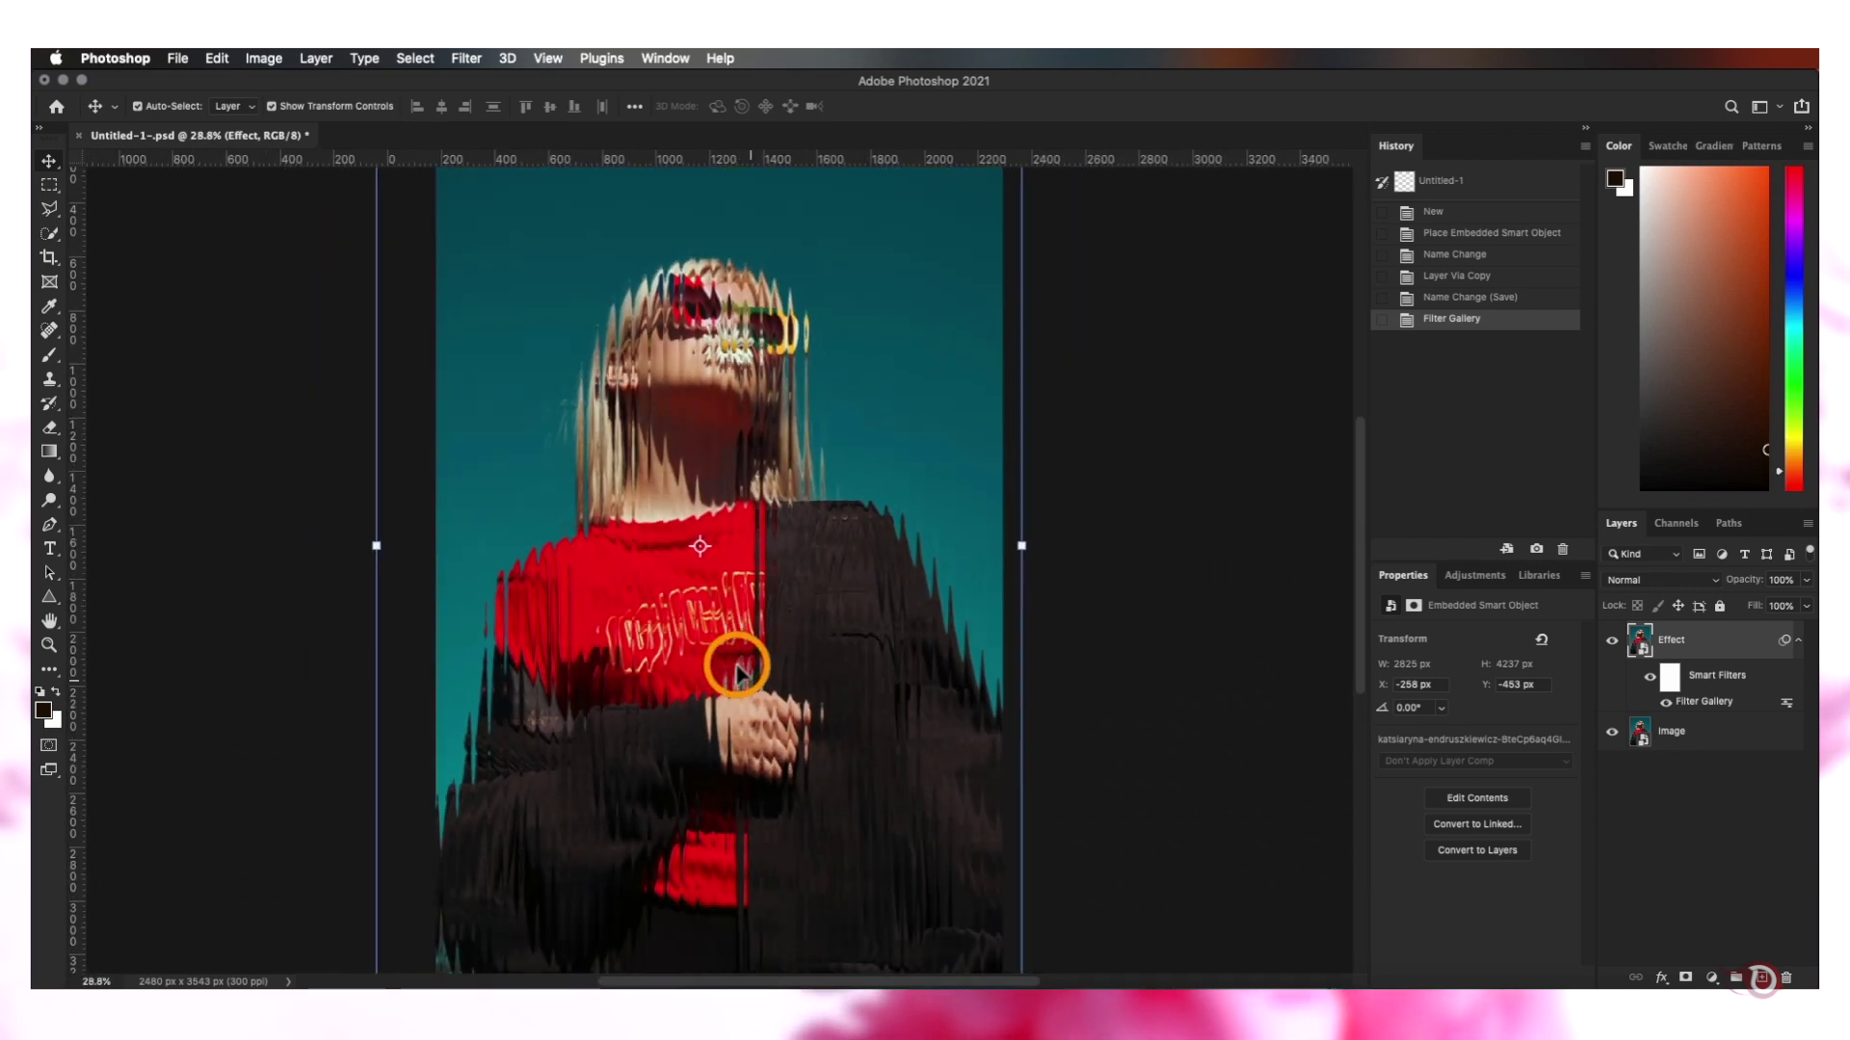
click(1610, 641)
click(1611, 641)
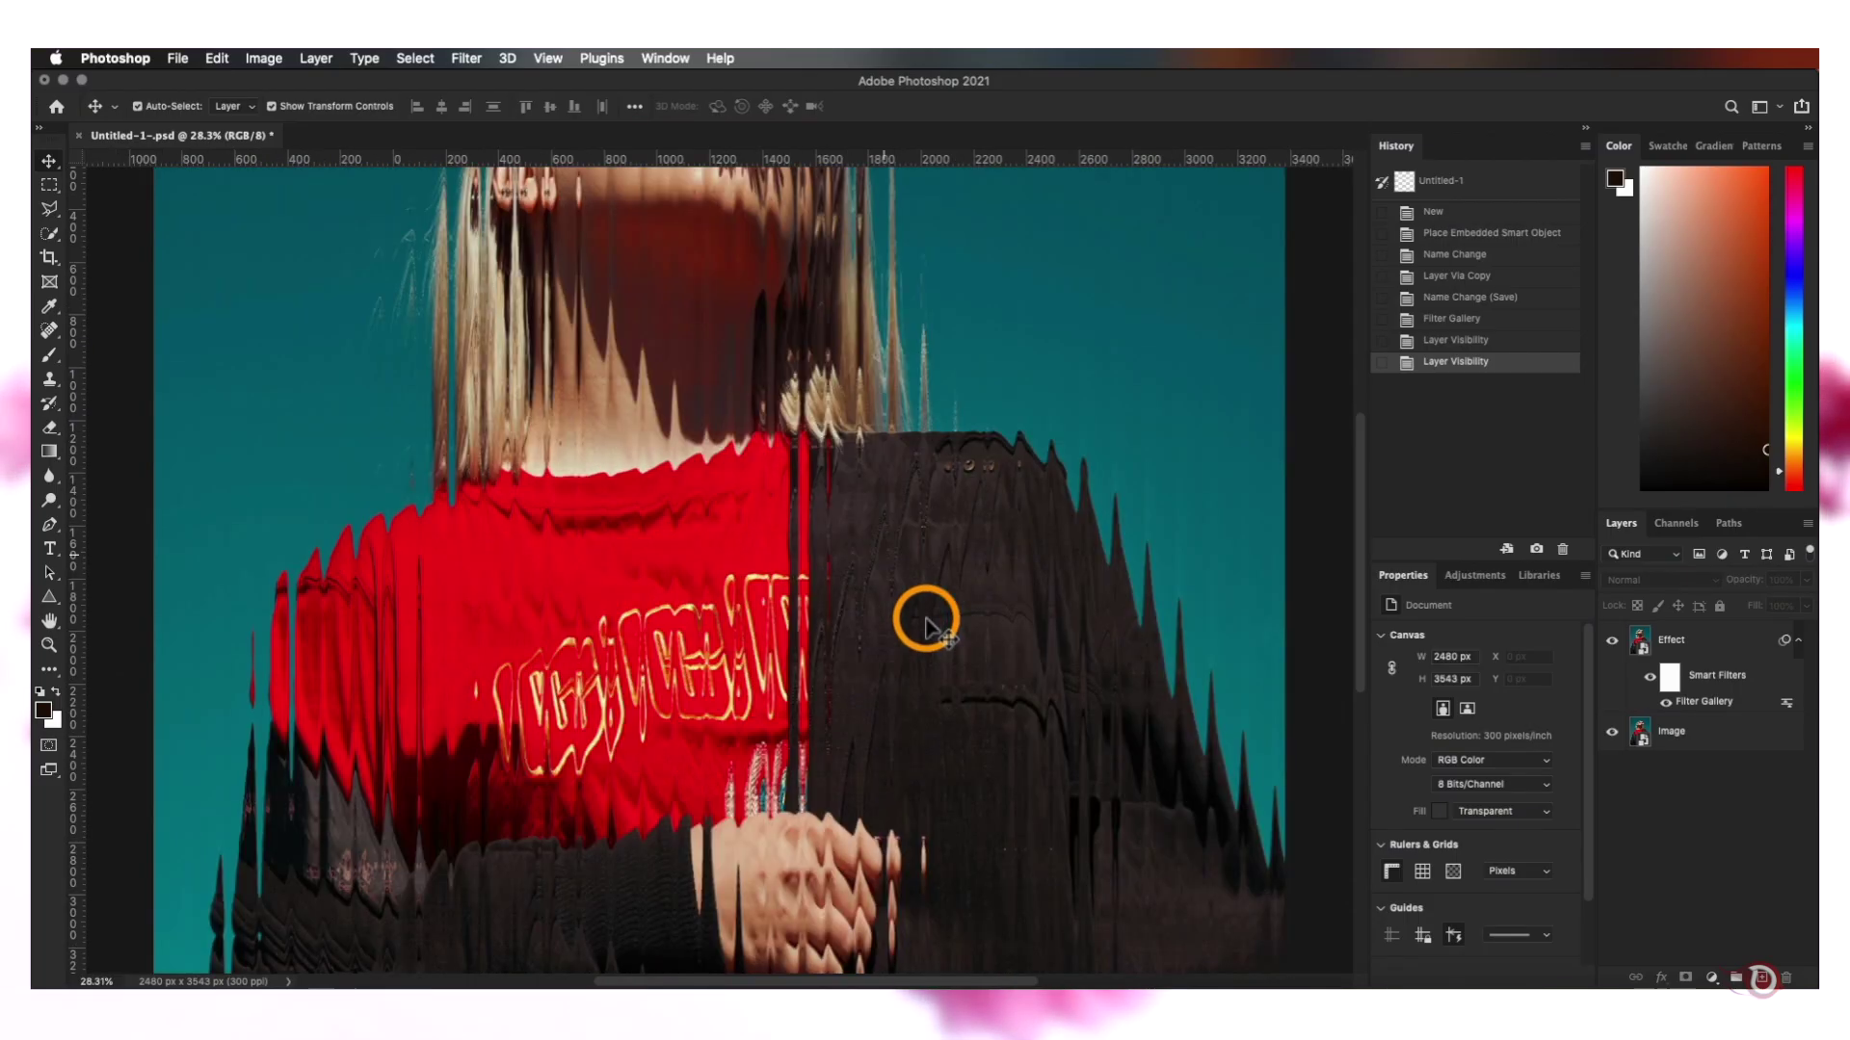
Apply a slight Gaussian Blur as a smart filter to the Effect layer
scroll(926, 621, down, 3)
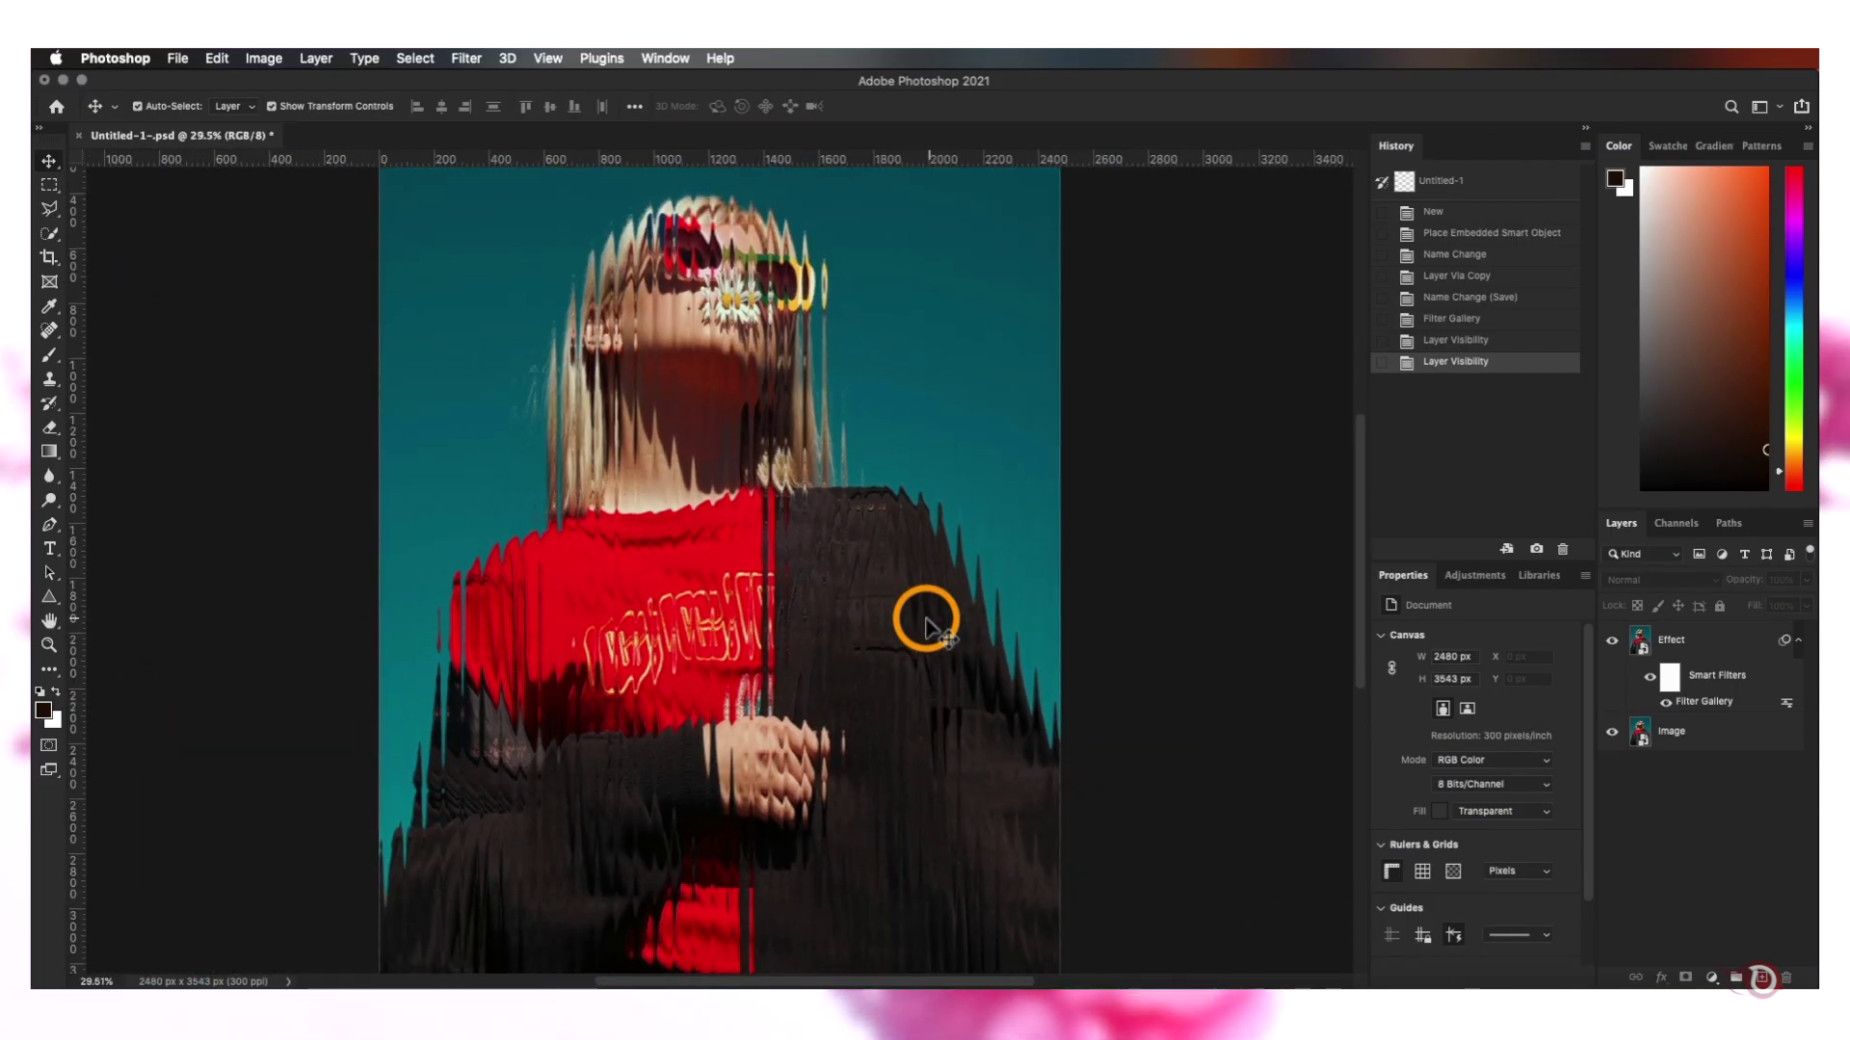
click(1703, 643)
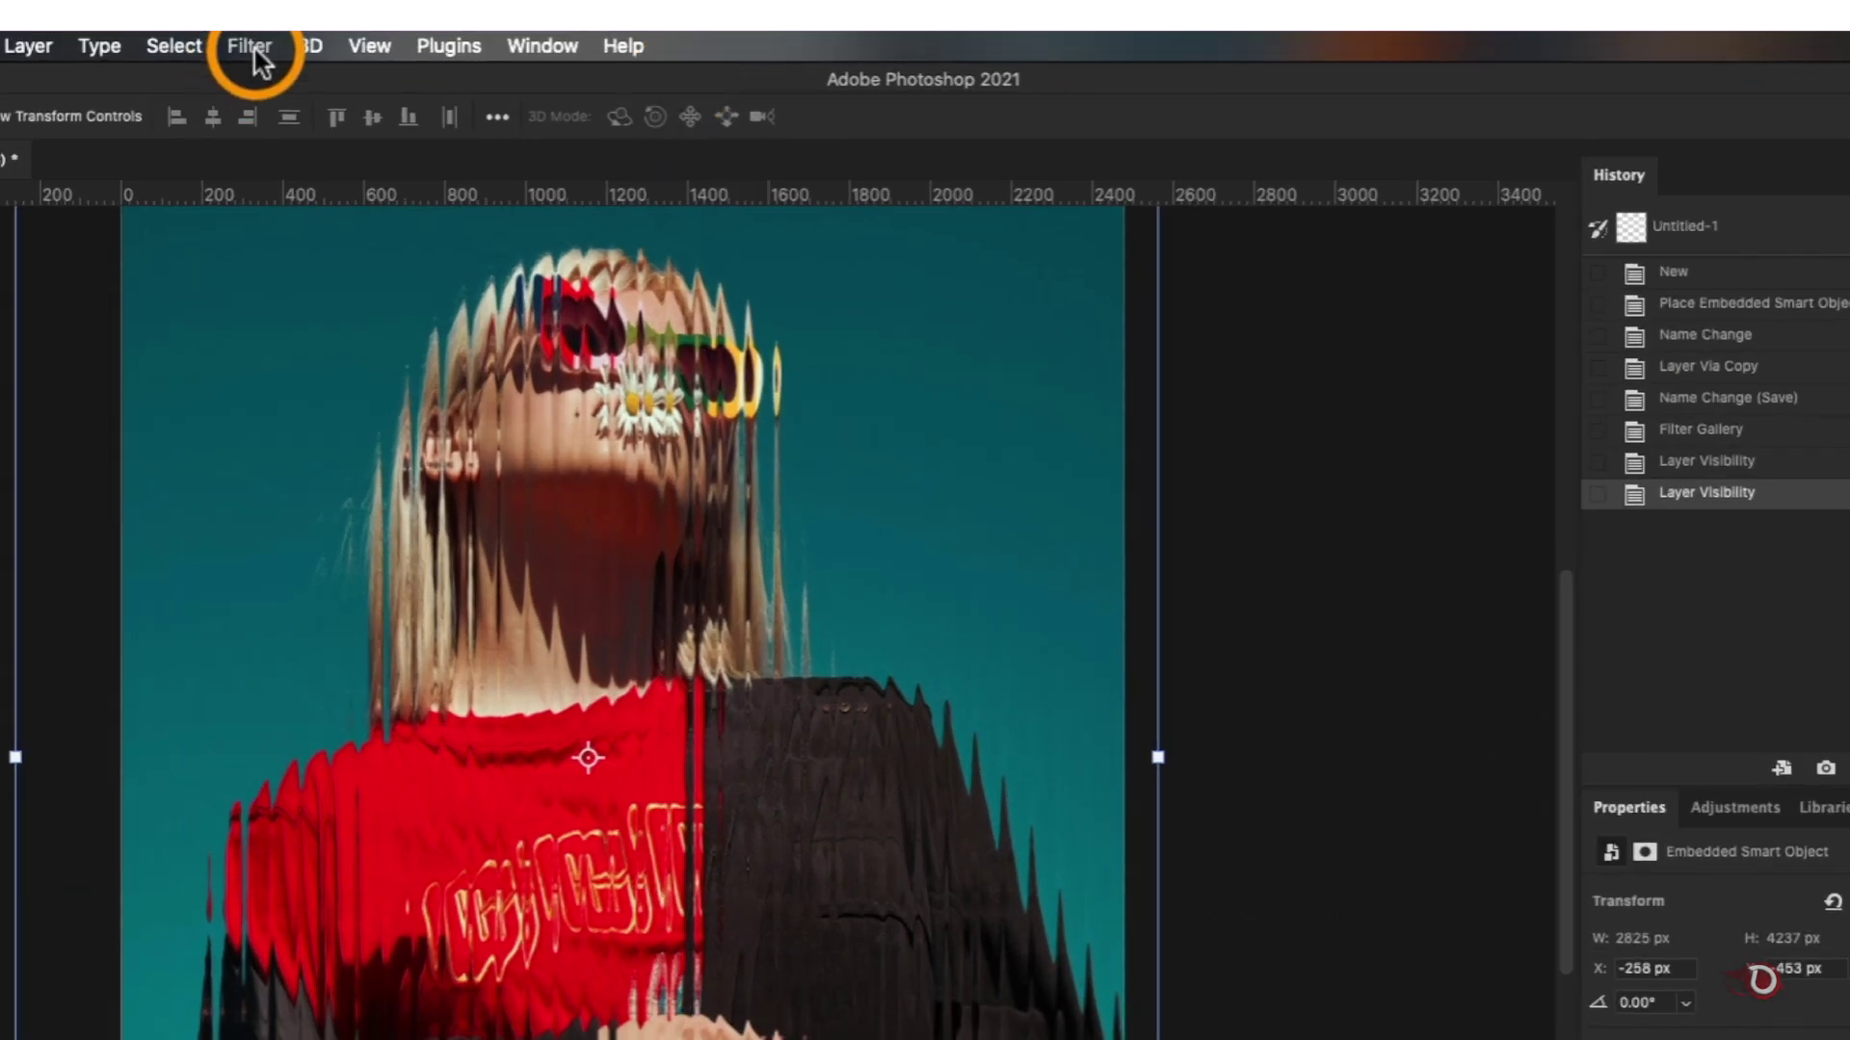
click(253, 45)
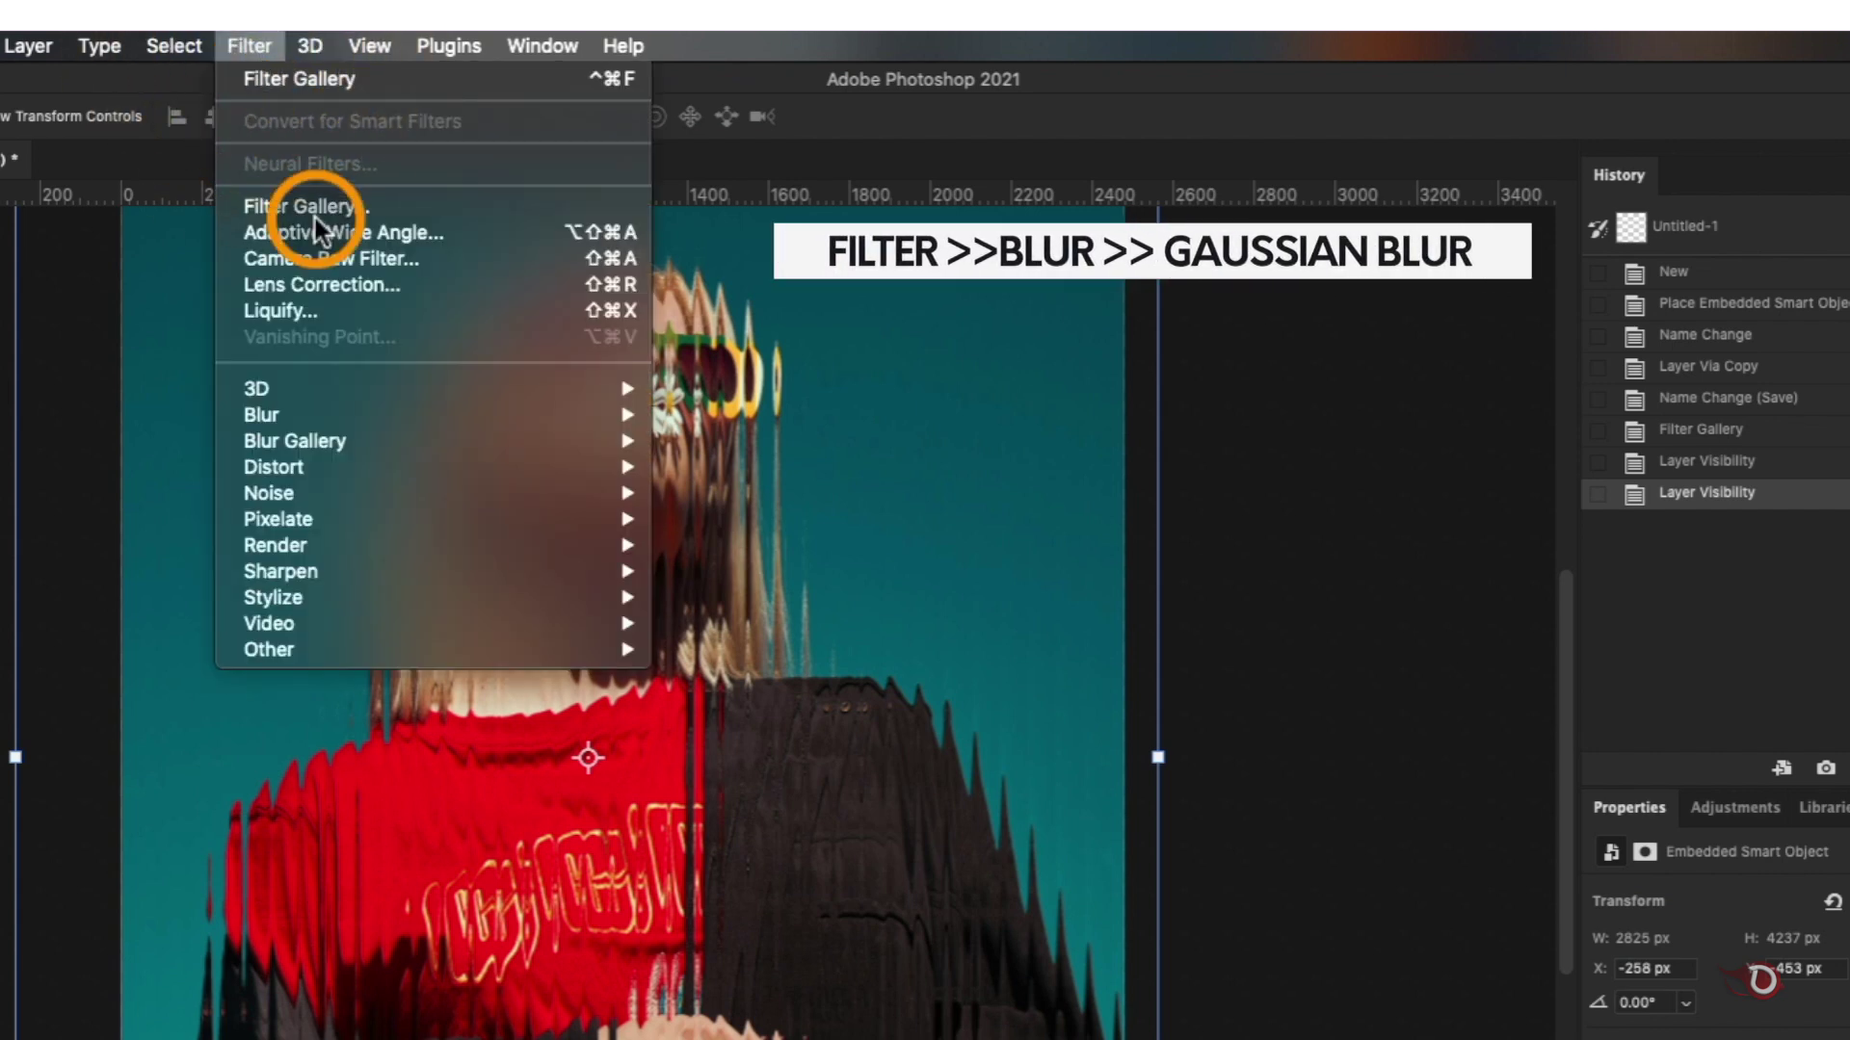
mouse_move(355, 408)
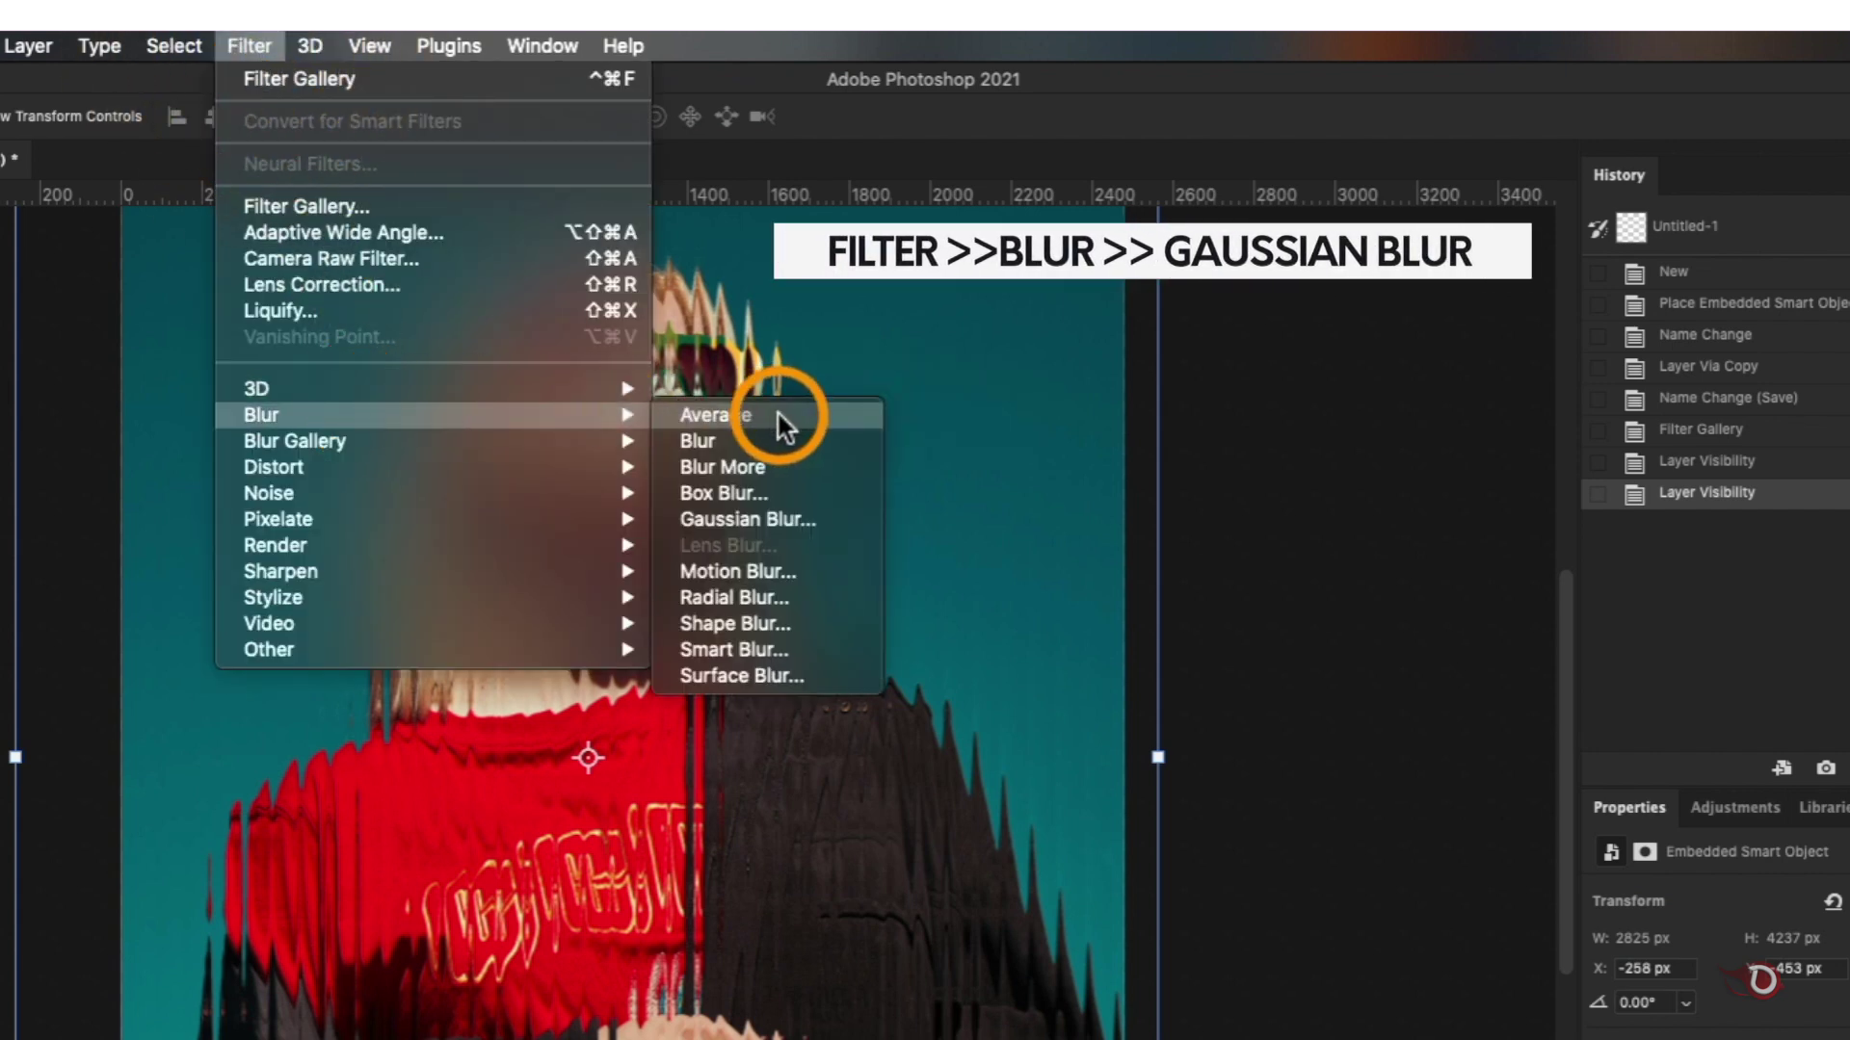
click(801, 518)
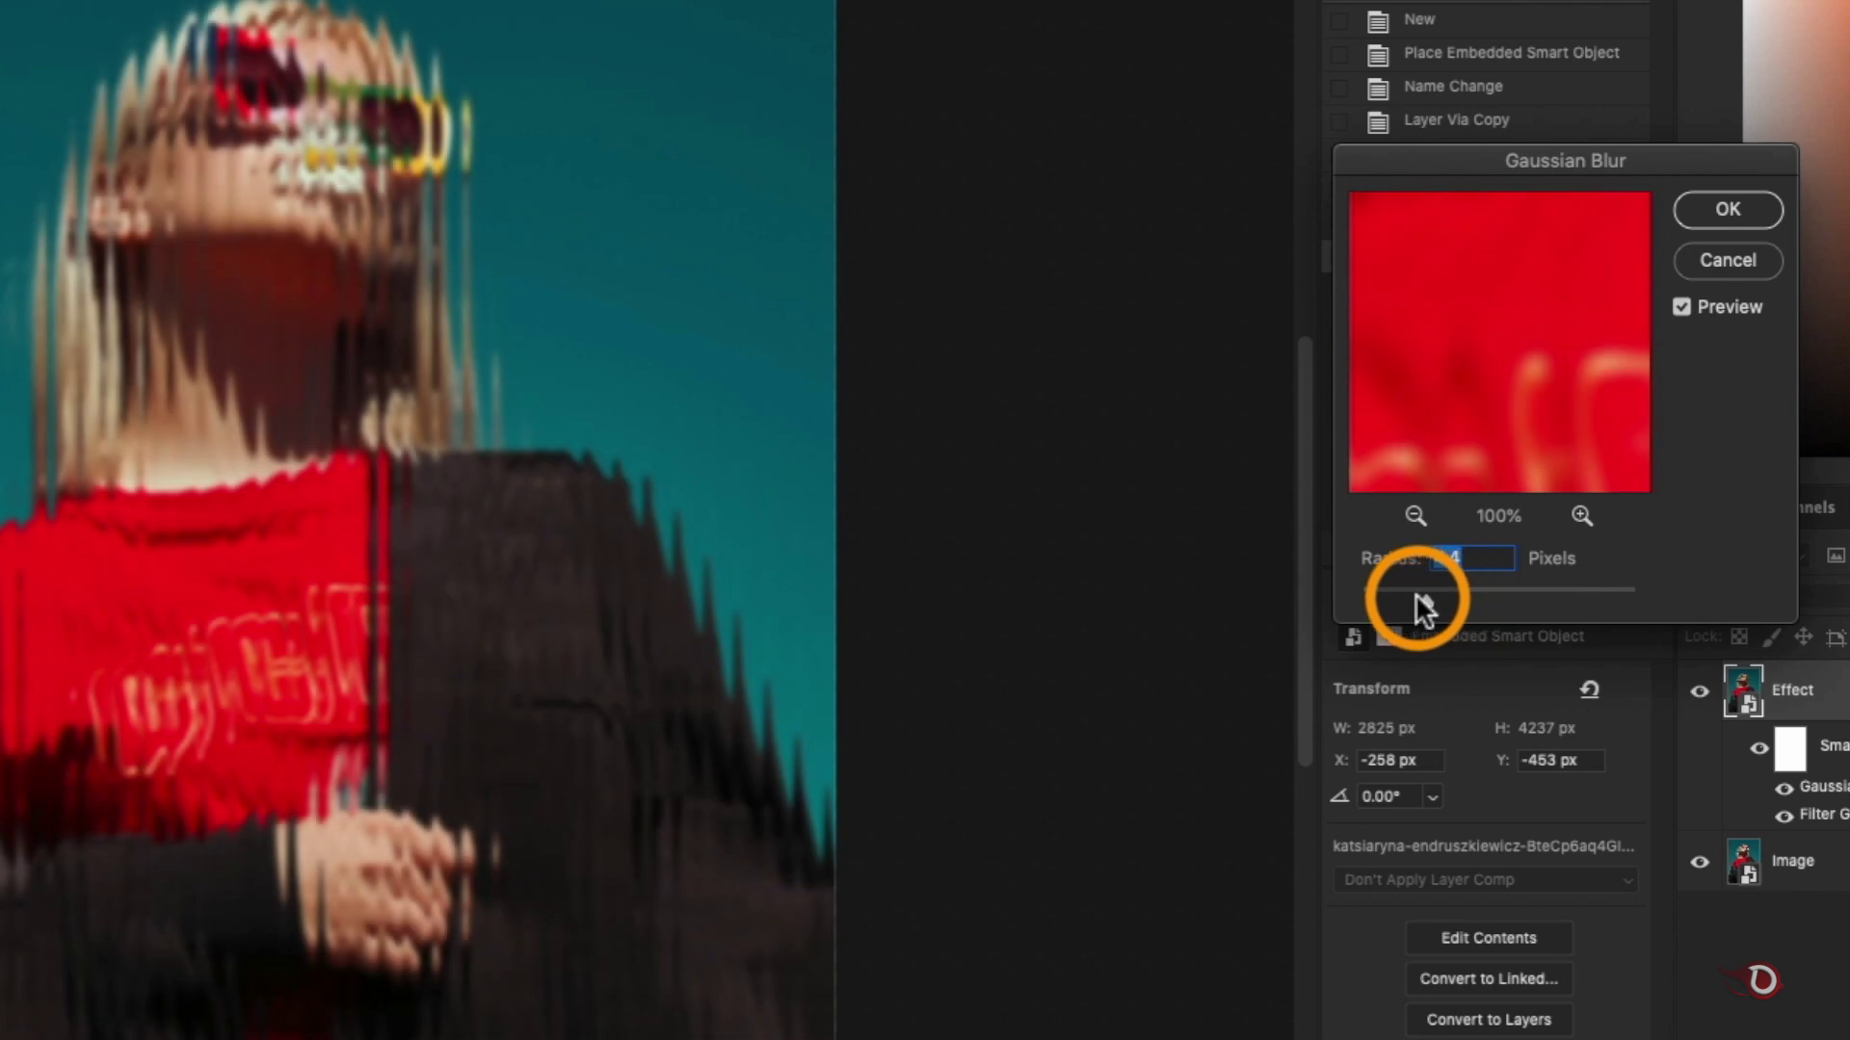
drag(1414, 593, 1424, 594)
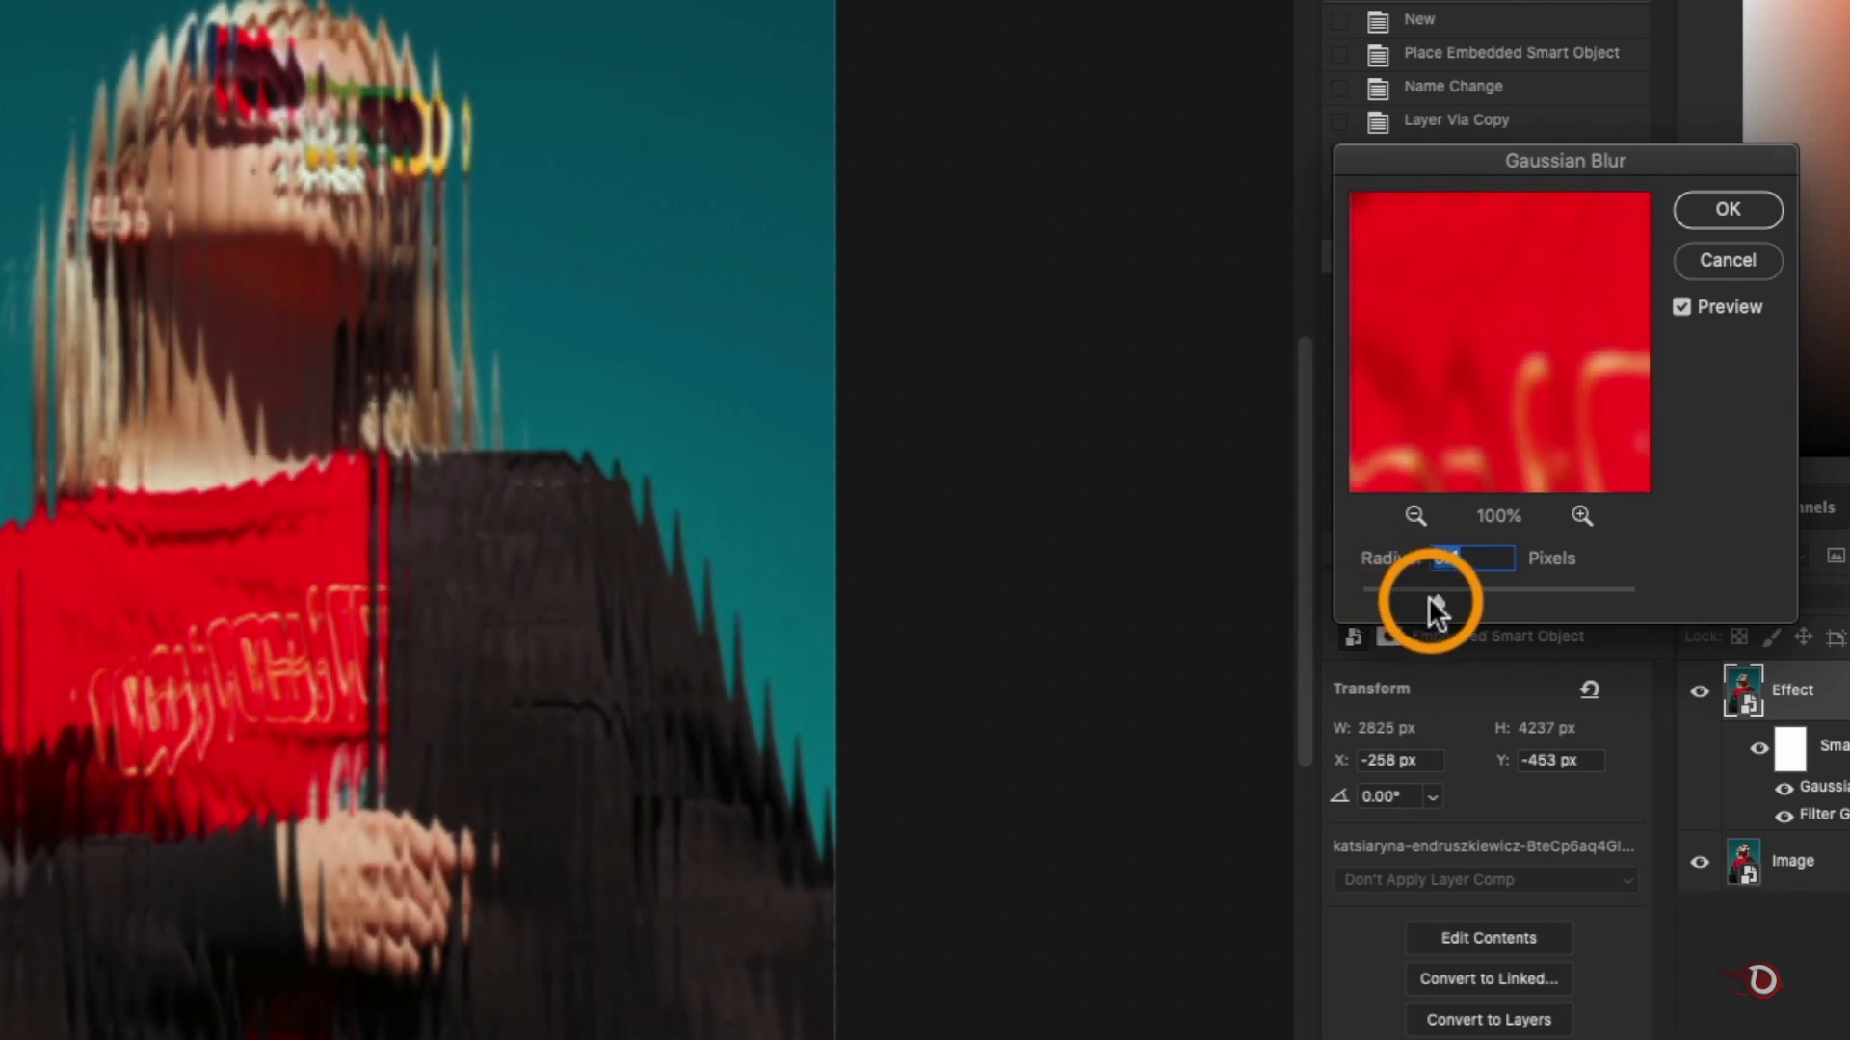
click(1727, 209)
Reopen the Effect layer's Gaussian Blur settings and lower the blur radius
double_click(1824, 787)
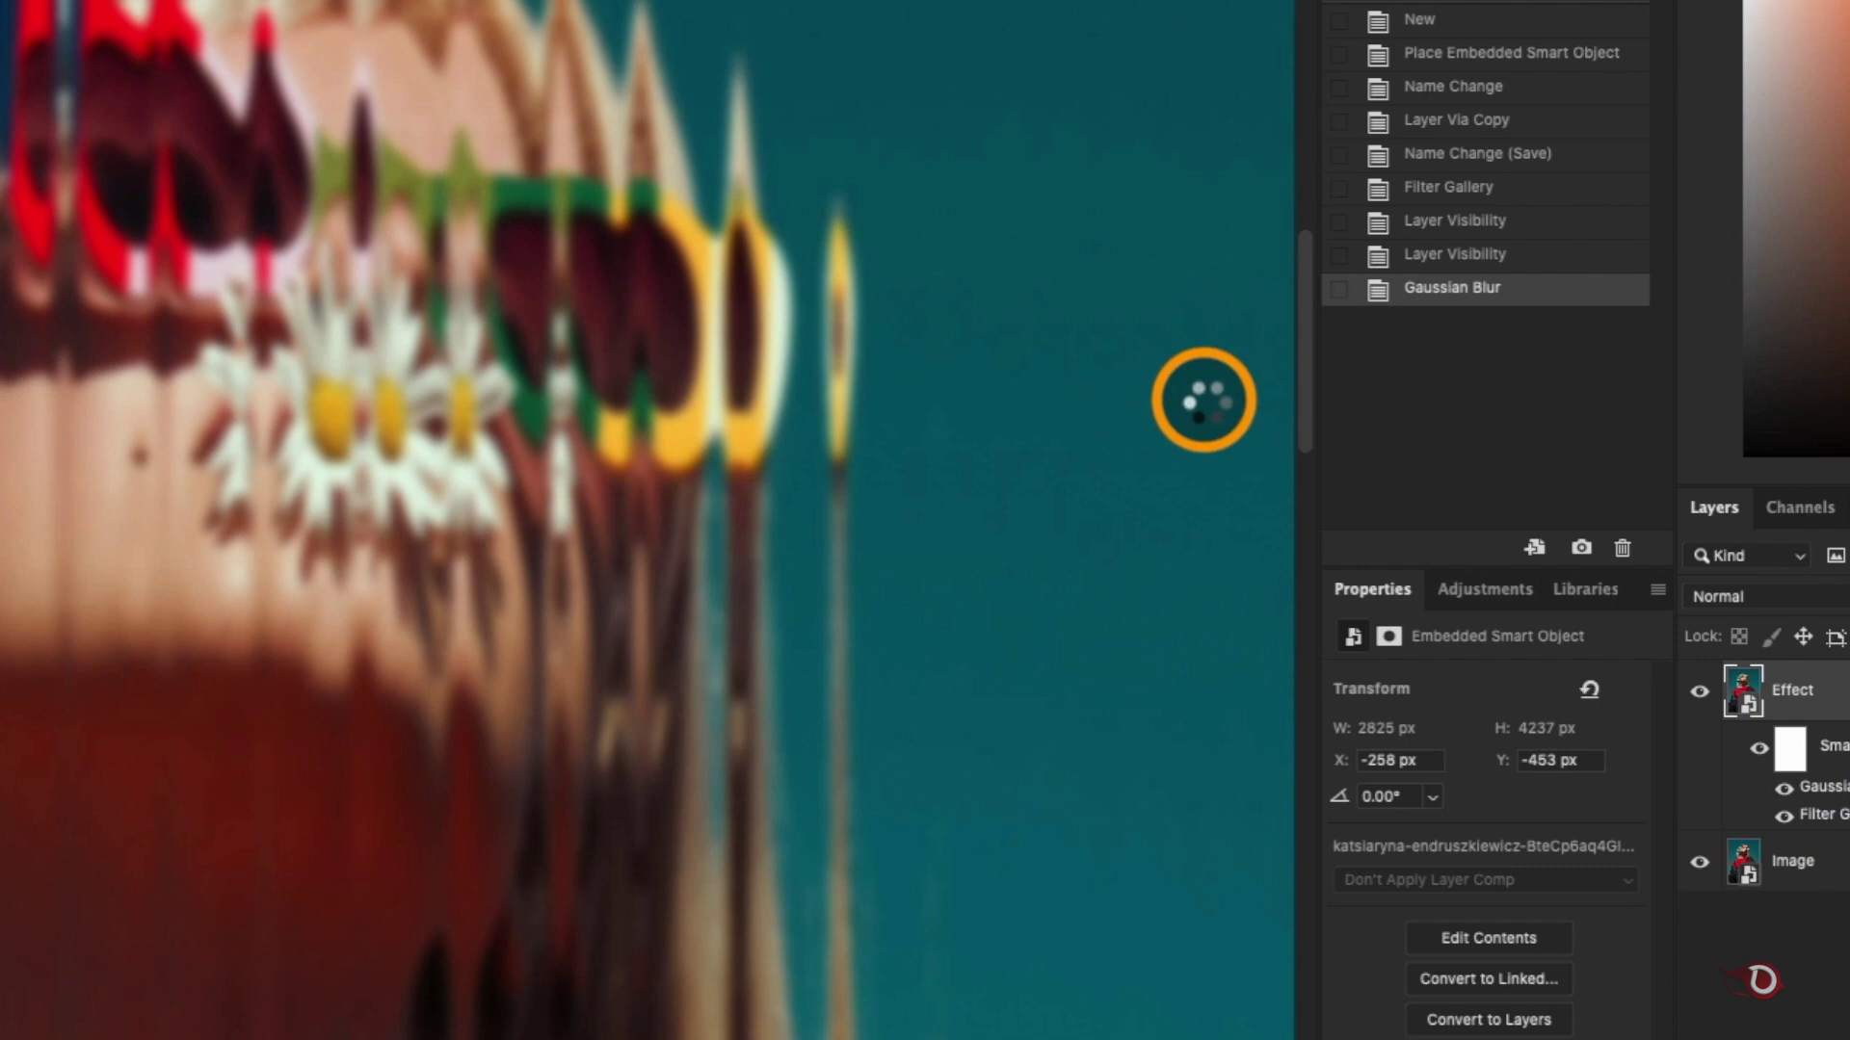
drag(1406, 598, 1375, 607)
key(Return)
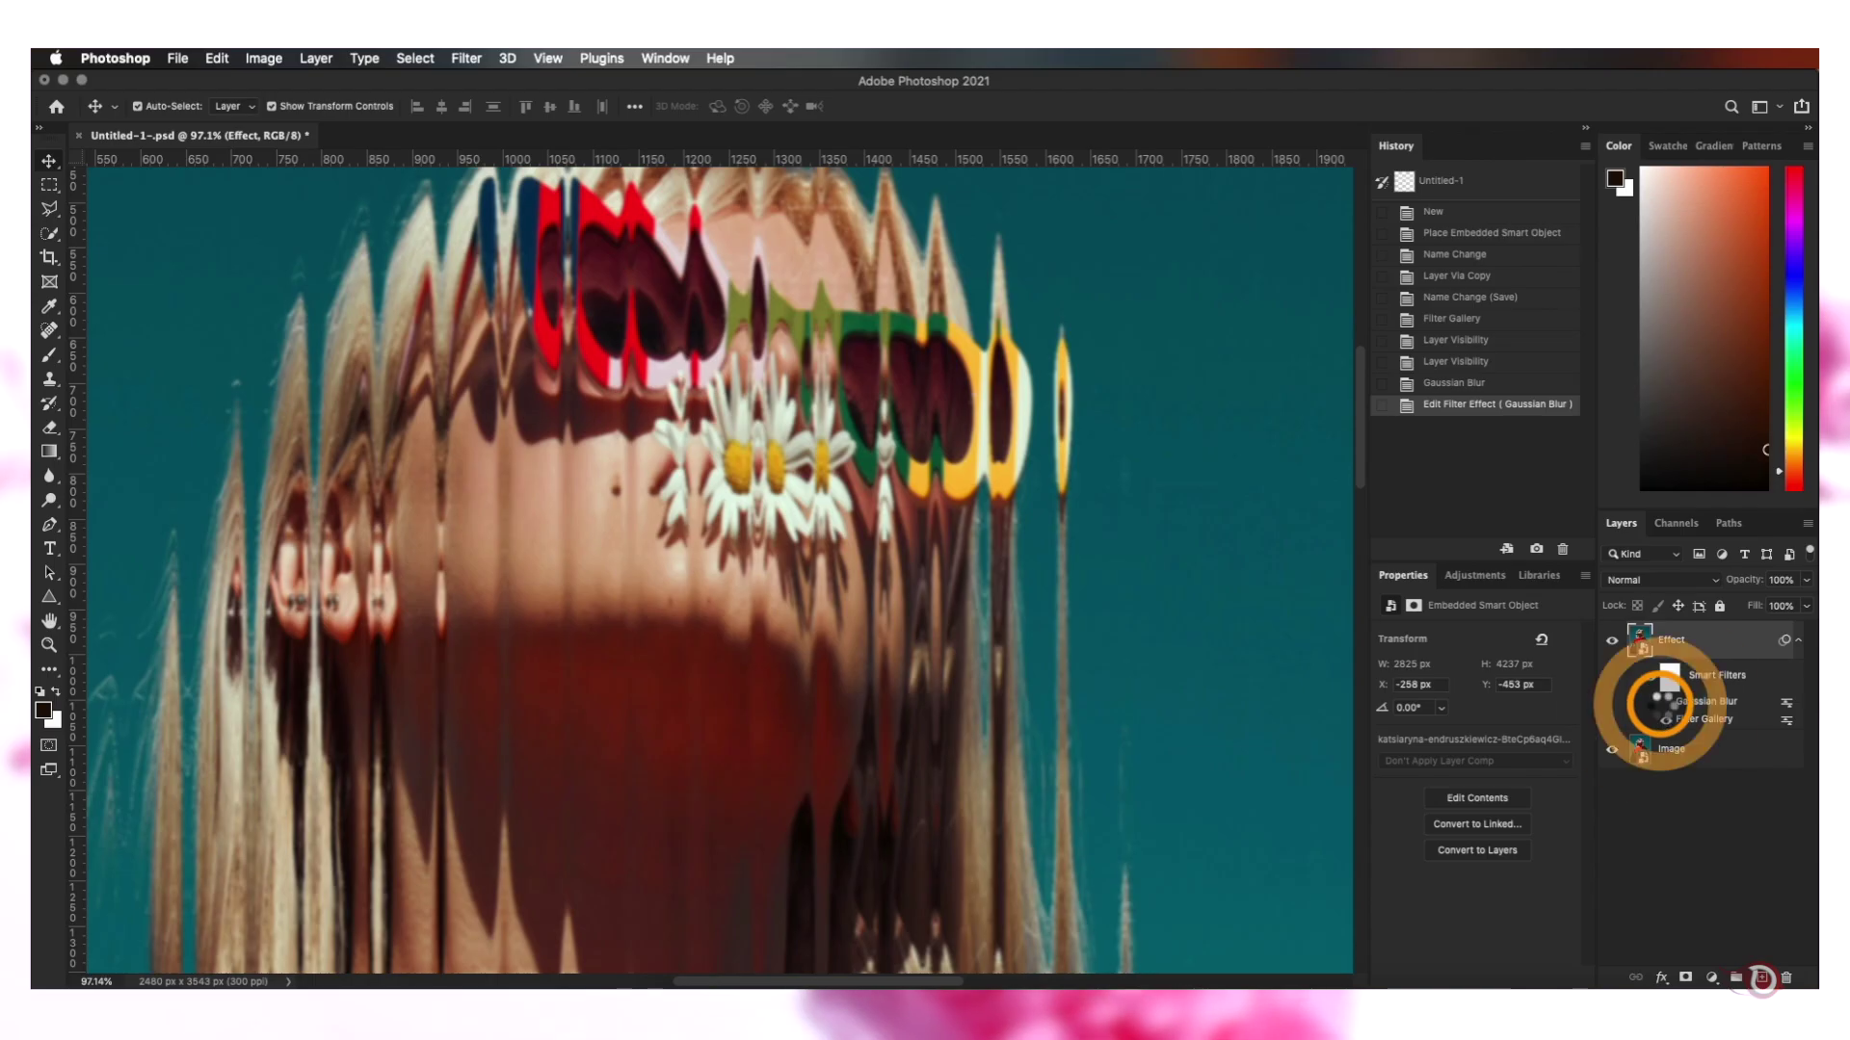
Disable and re-enable the Gaussian Blur smart filter and compare the portrait's softness up close and in full view
click(1664, 702)
click(1665, 702)
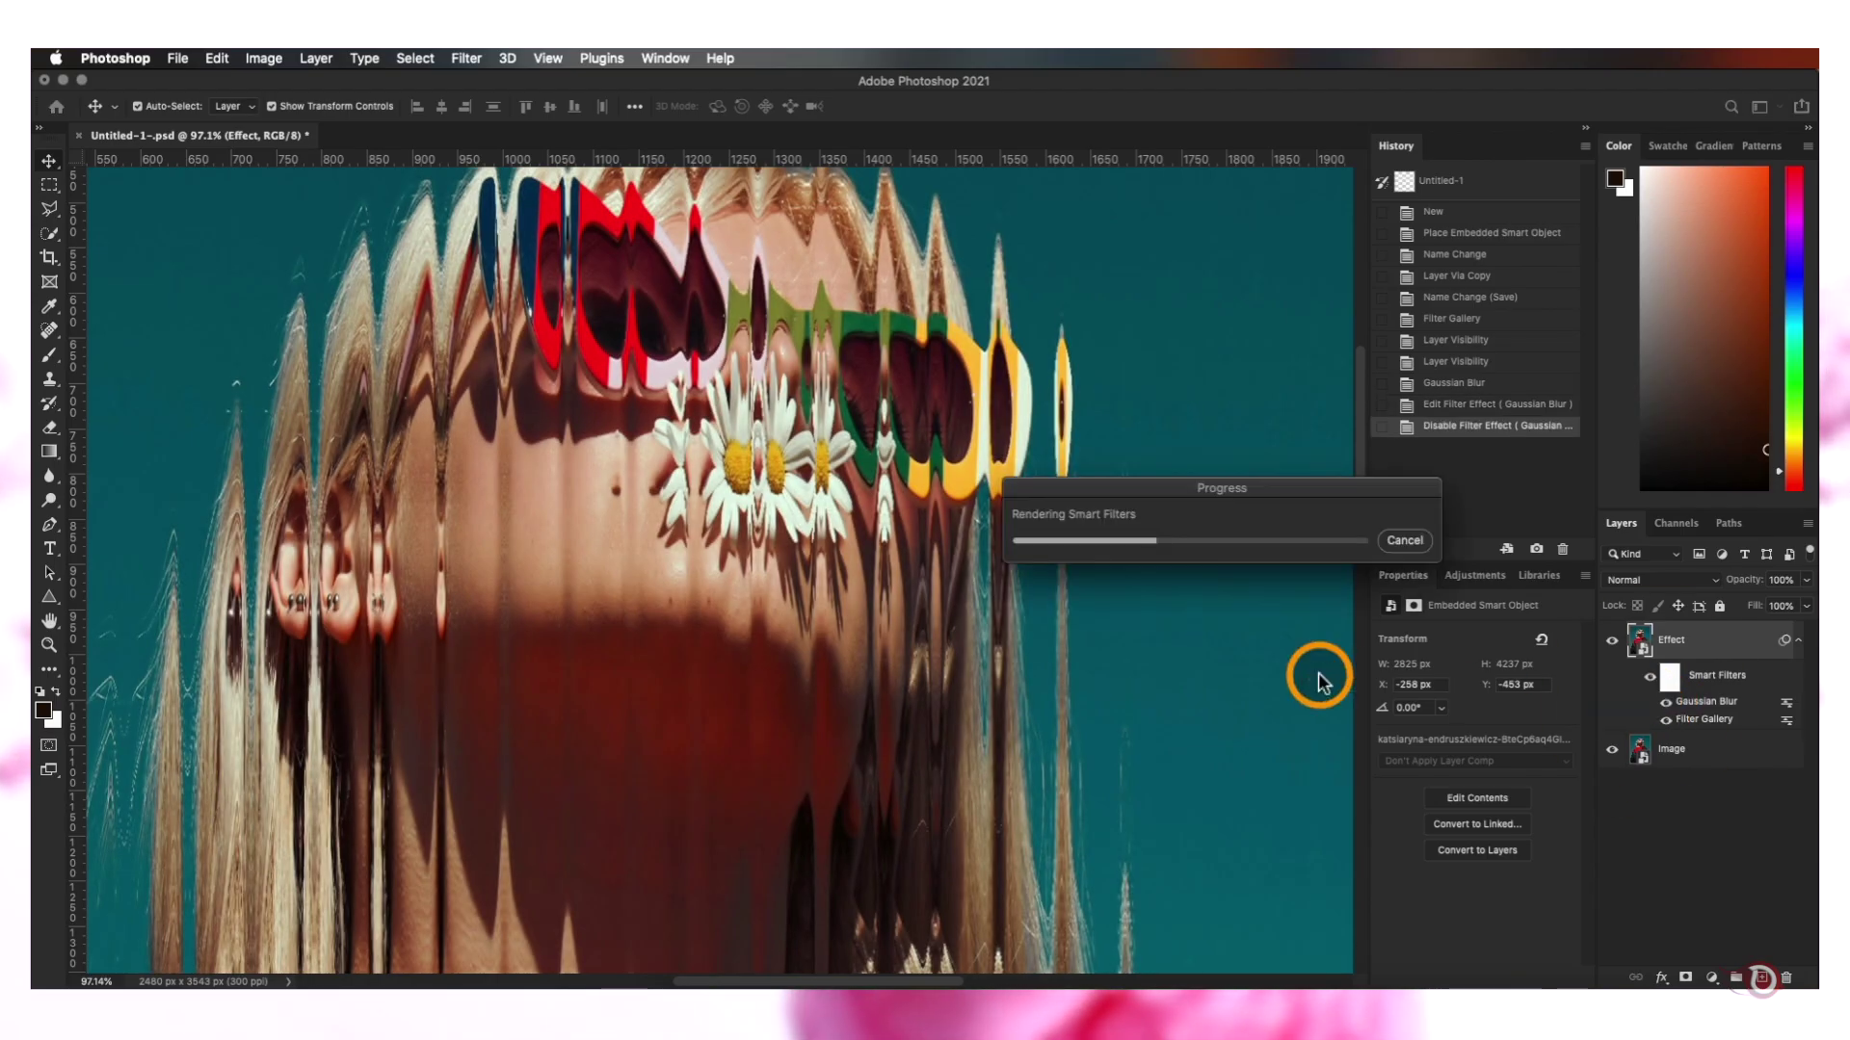
key(super+minus)
key(super+minus)
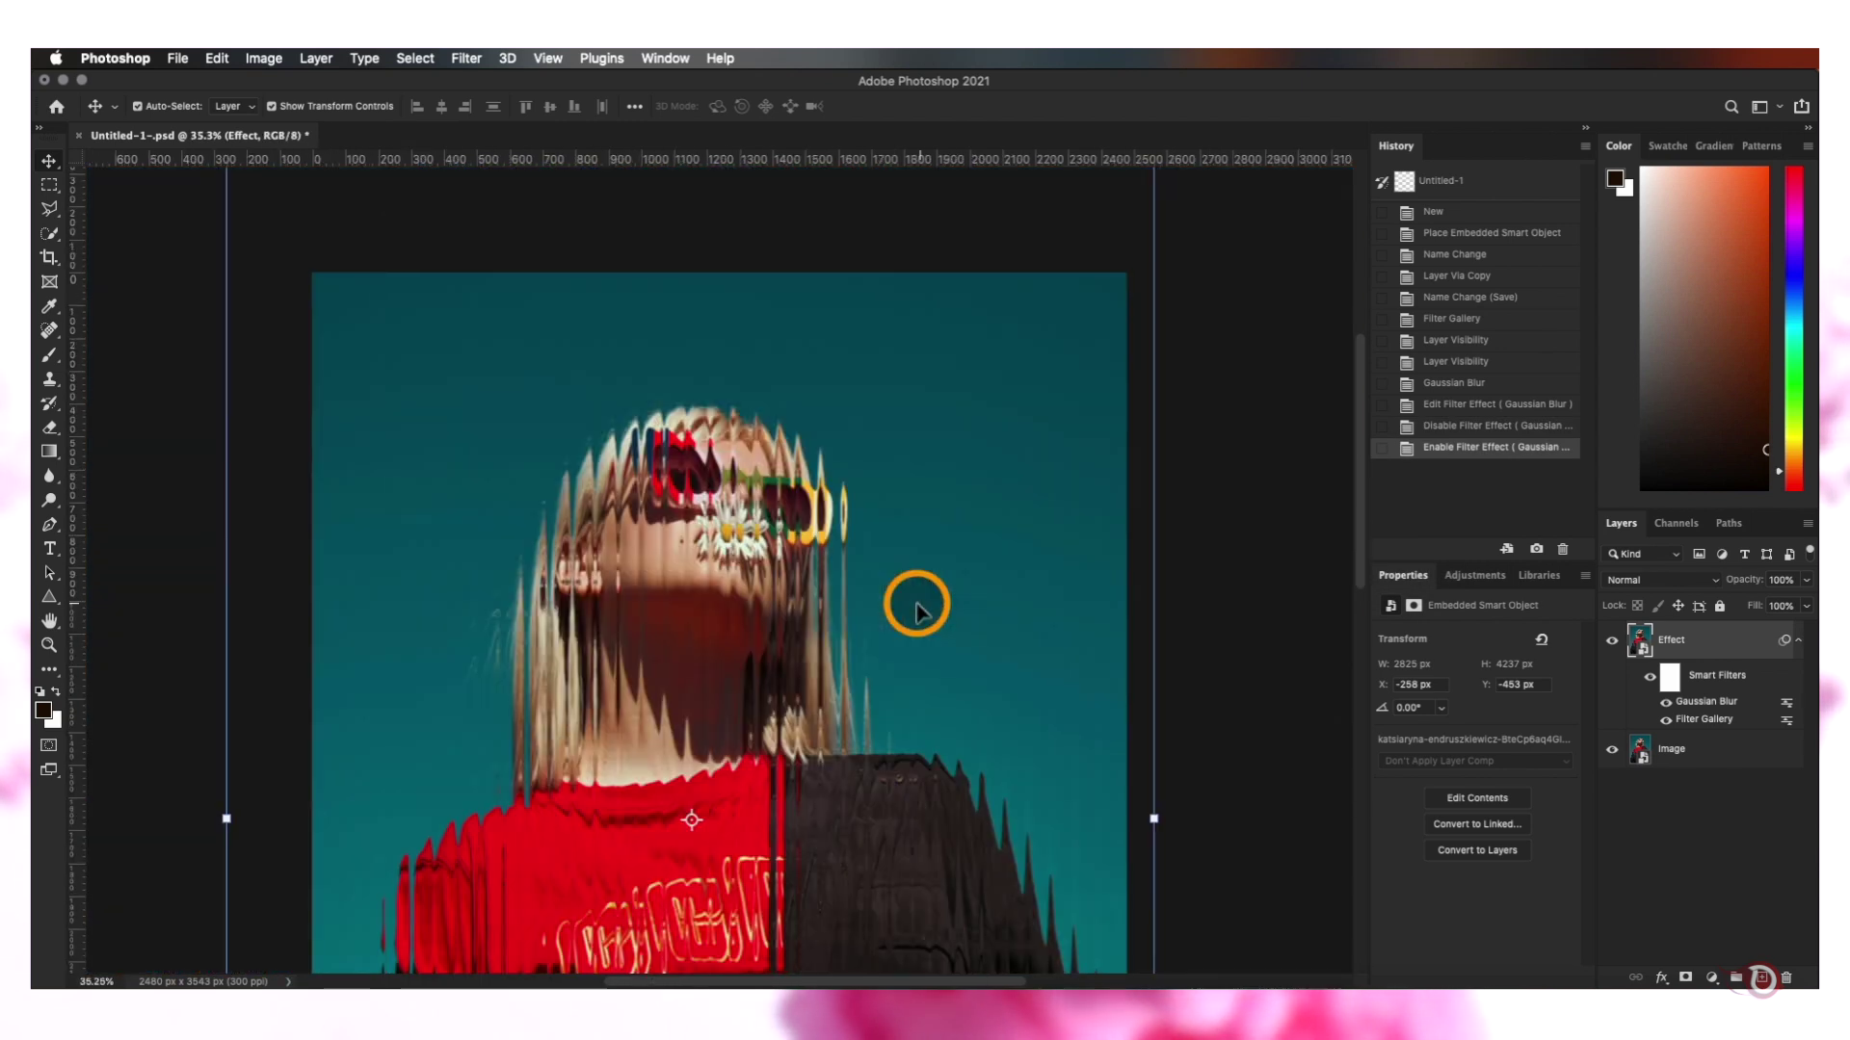
scroll(917, 604, down, 5)
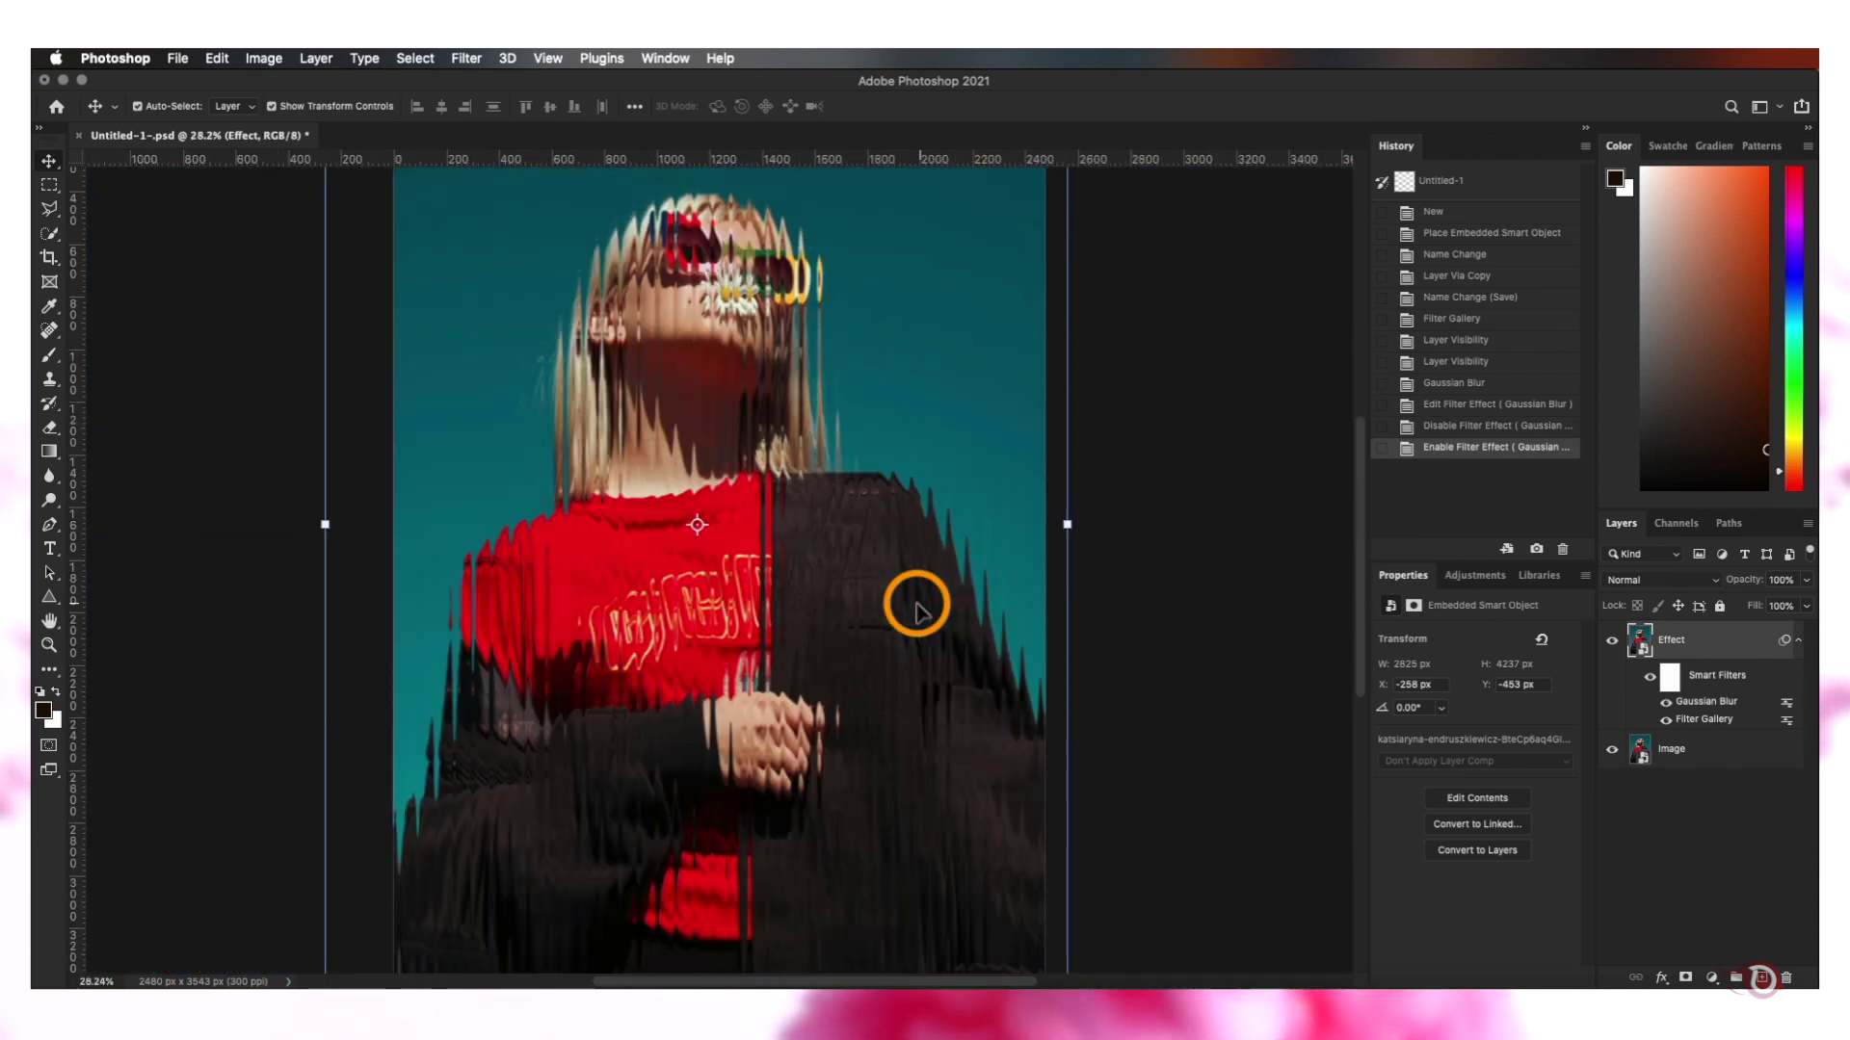
scroll(916, 611, up, 2)
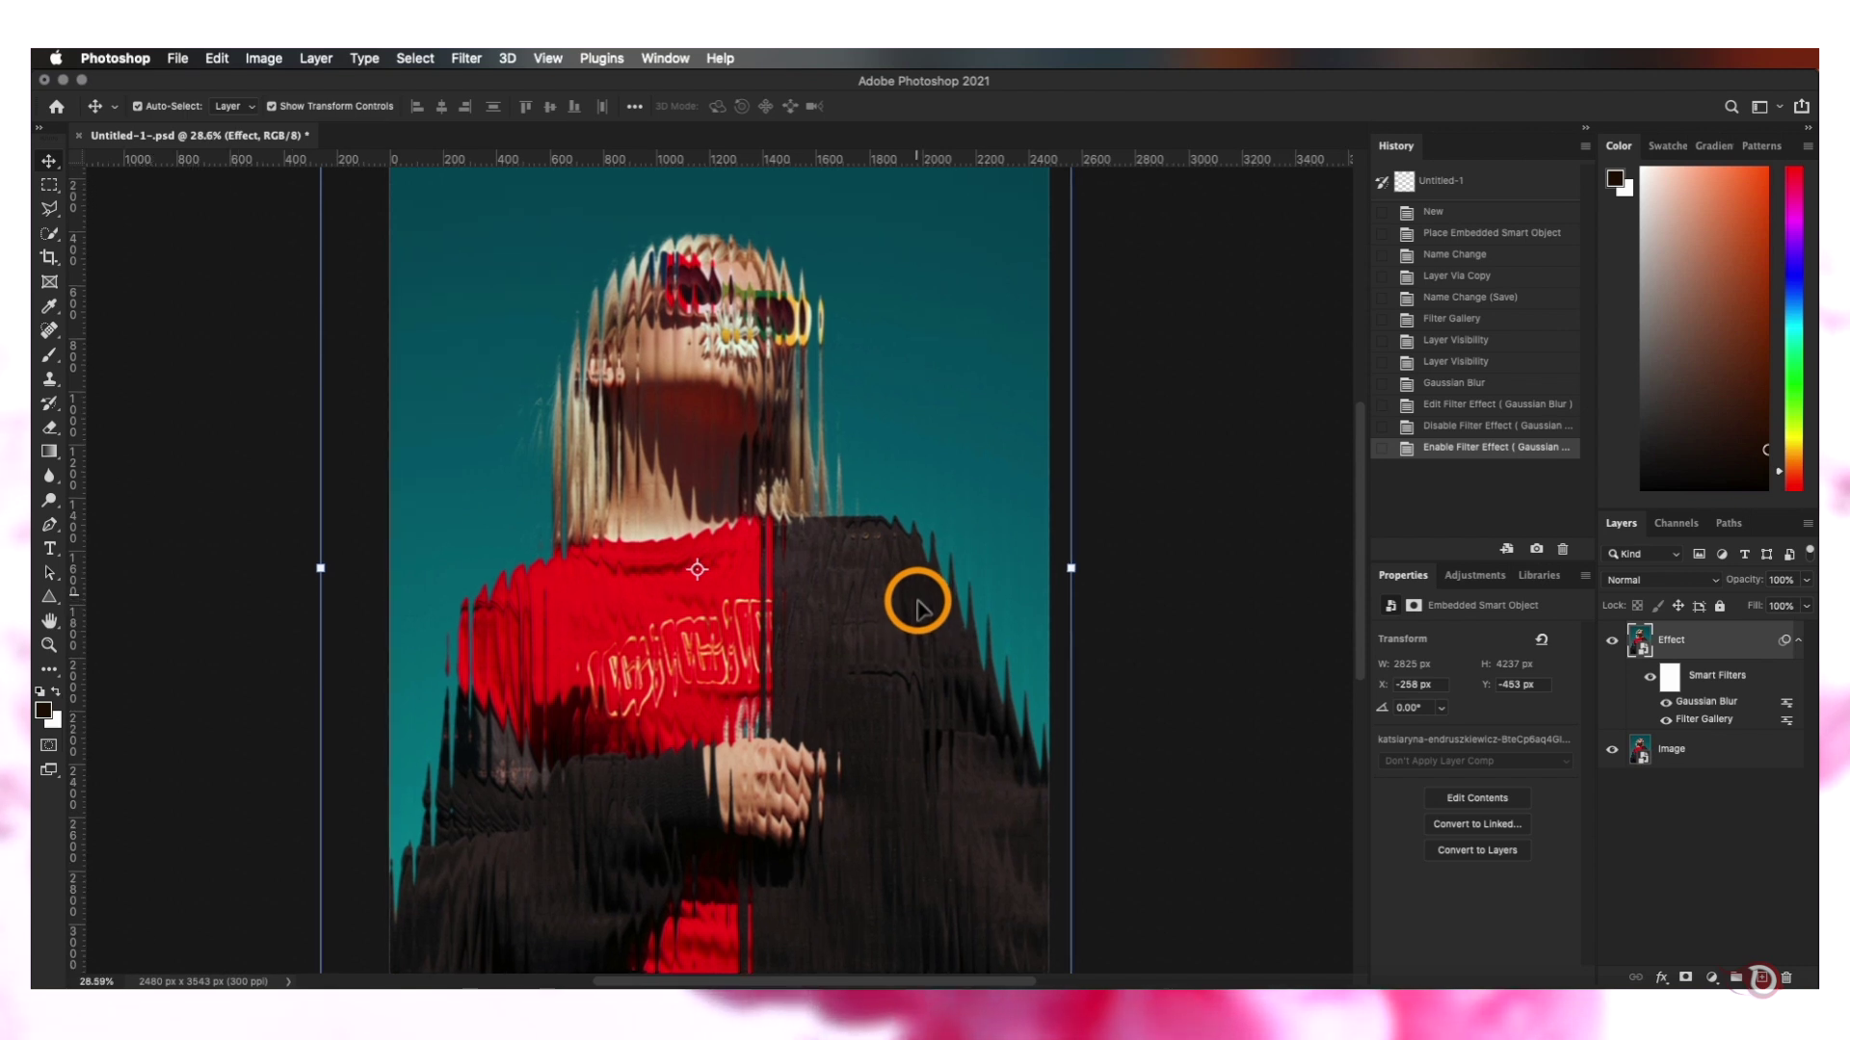
scroll(916, 611, up, 3)
scroll(916, 611, down, 3)
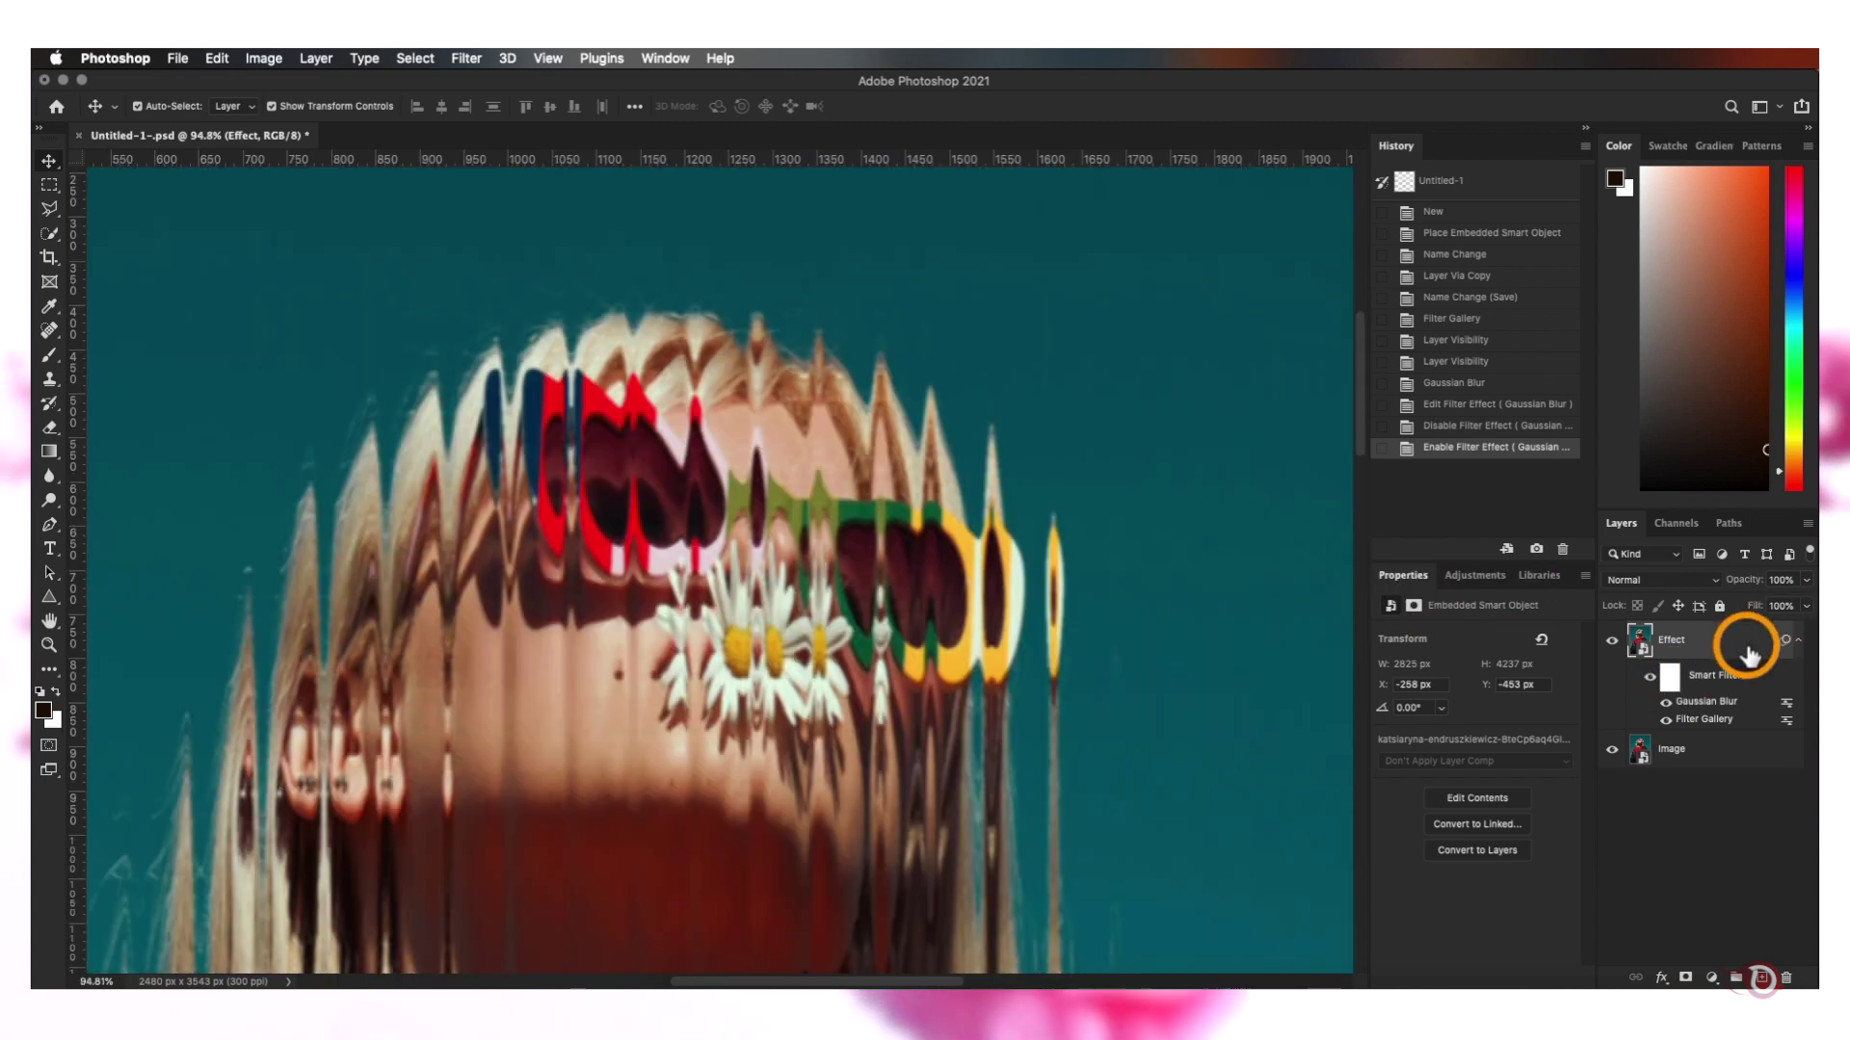
Reopen the Effect layer's Filter Gallery and stack a Grain texture effect above the Glass effect
double_click(1703, 718)
click(52, 974)
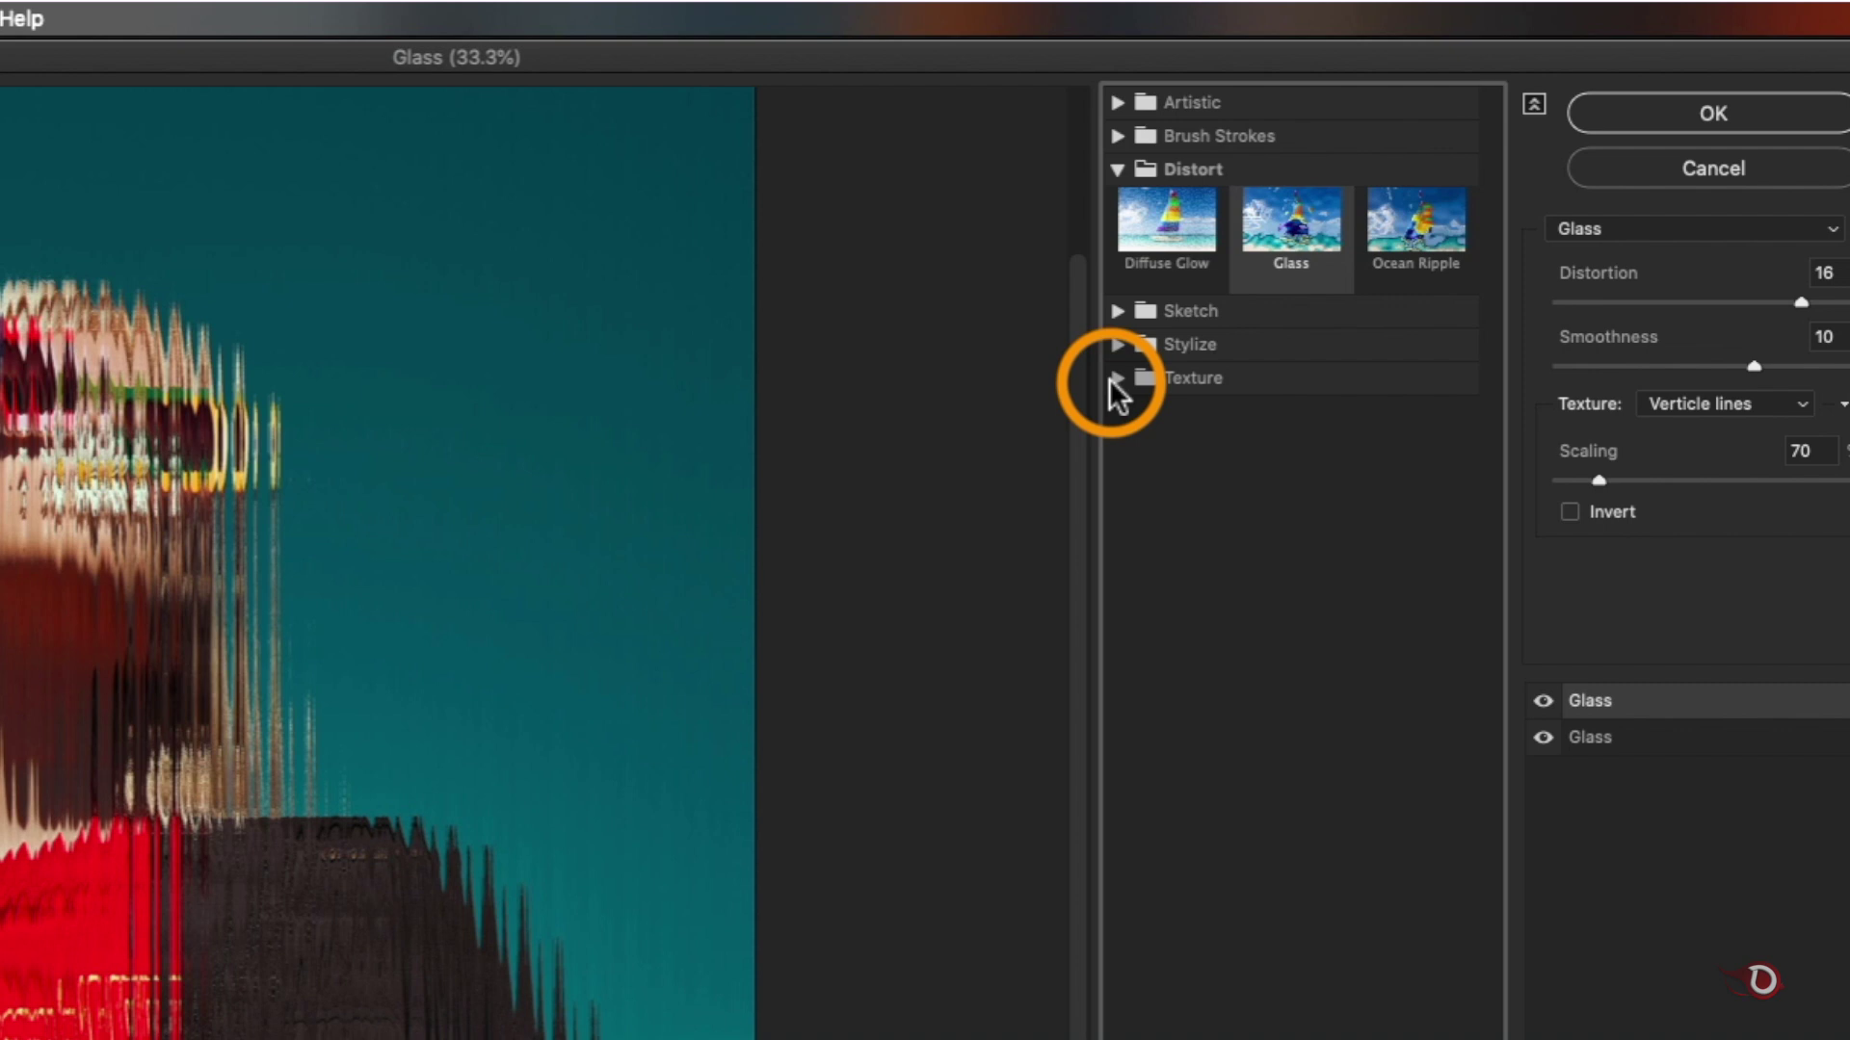
click(1110, 378)
click(1280, 432)
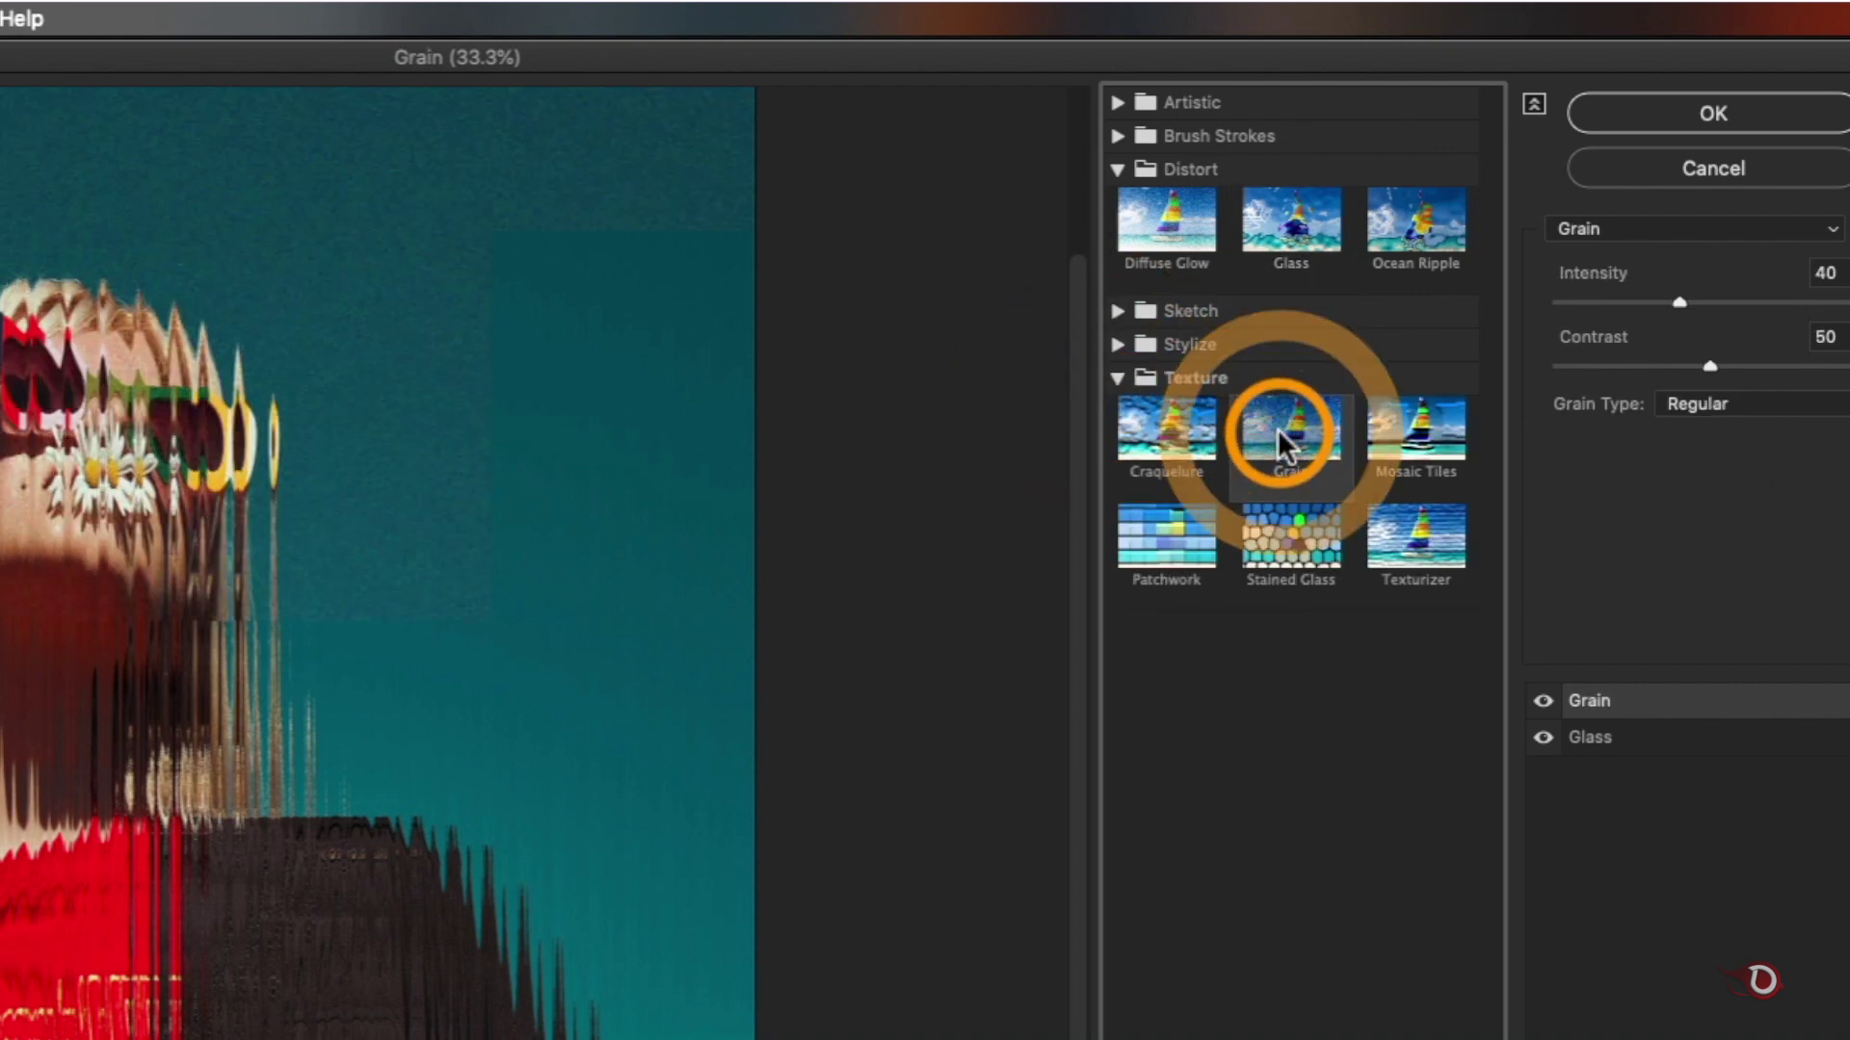
click(67, 973)
click(66, 973)
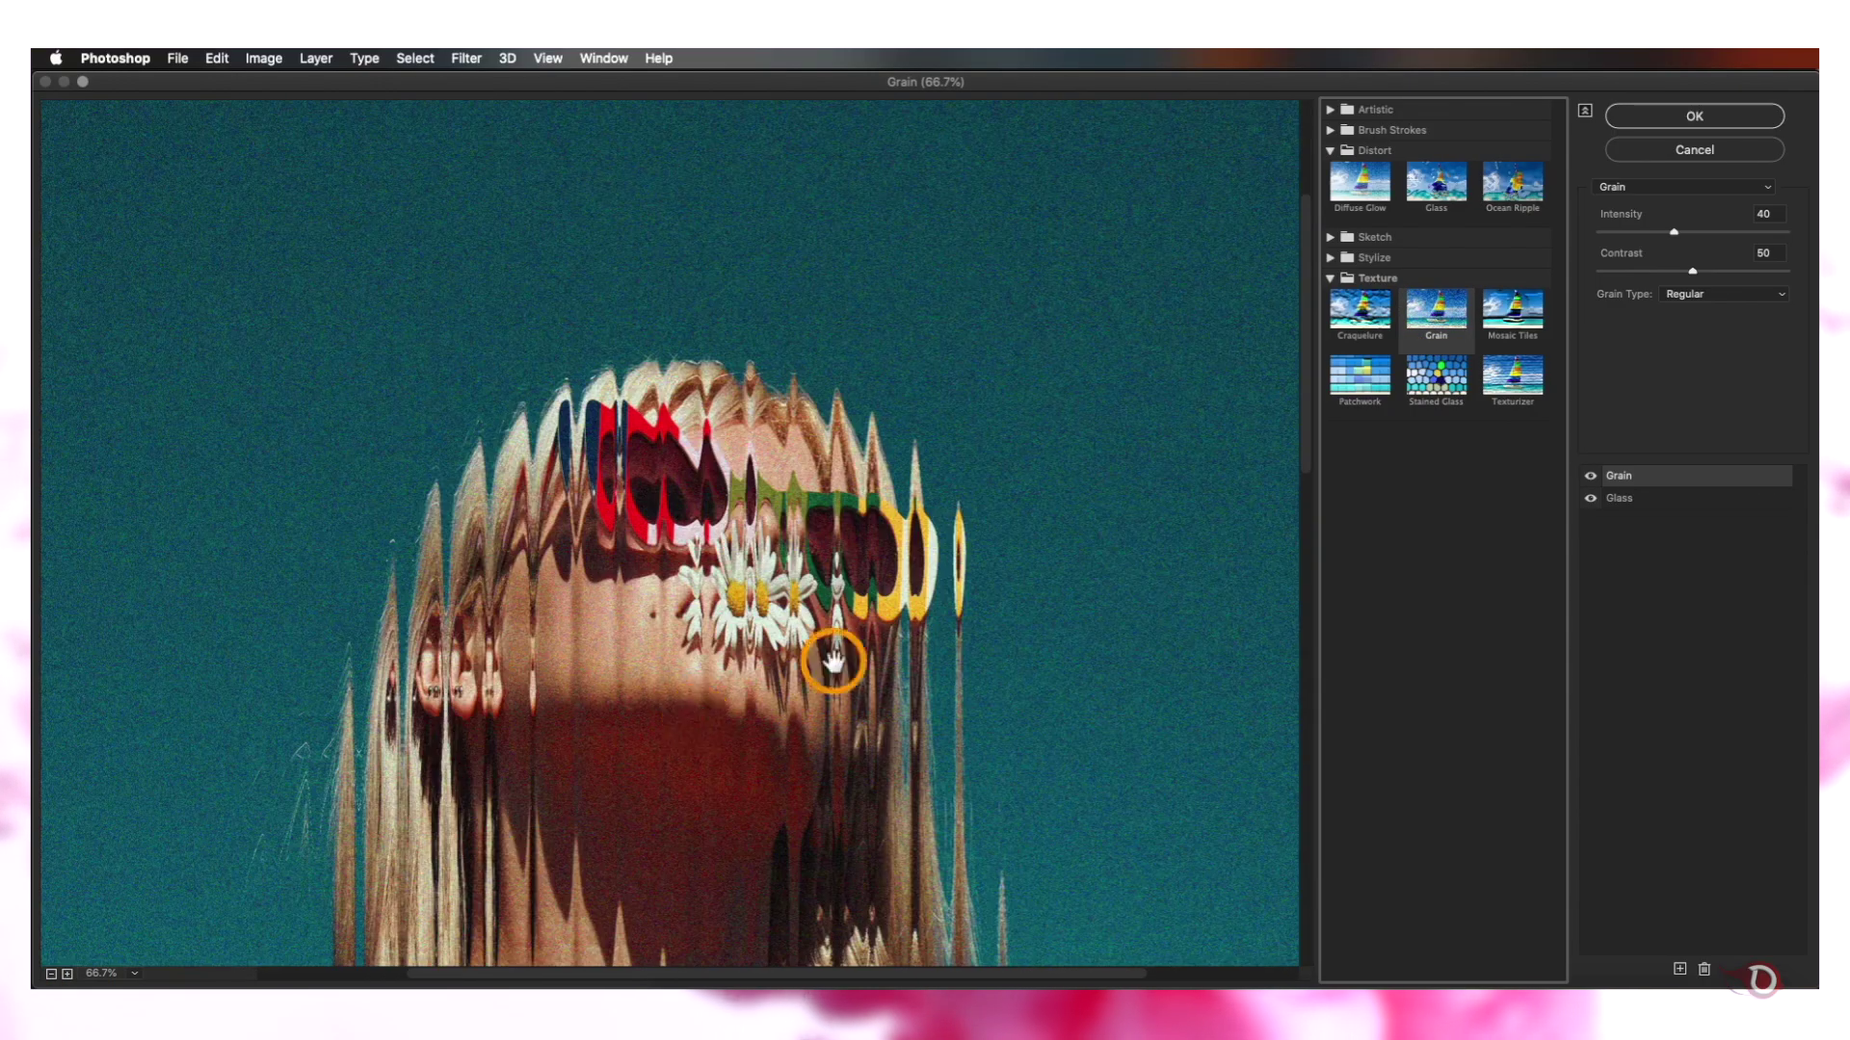
Set the grain type to Enlarged with intensity 21 and contrast 0, and apply the filter changes
click(1777, 293)
click(1699, 371)
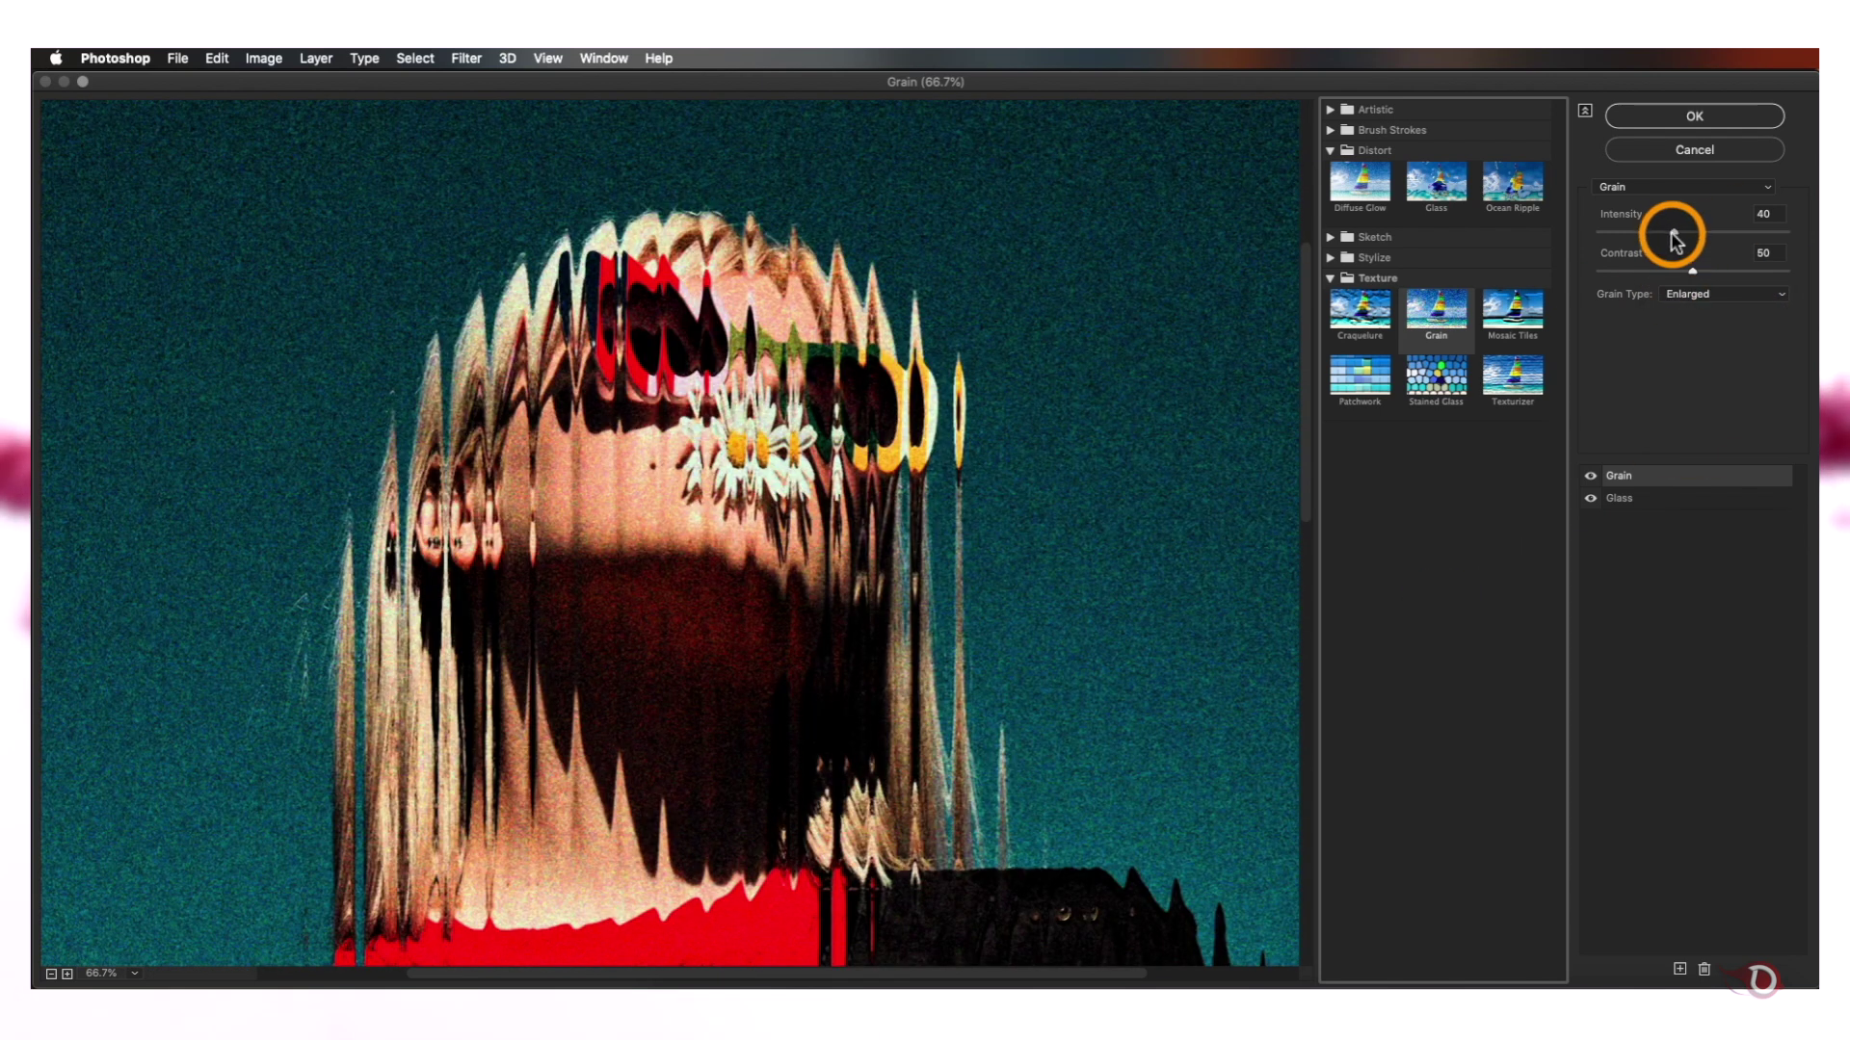
drag(1673, 239, 1604, 280)
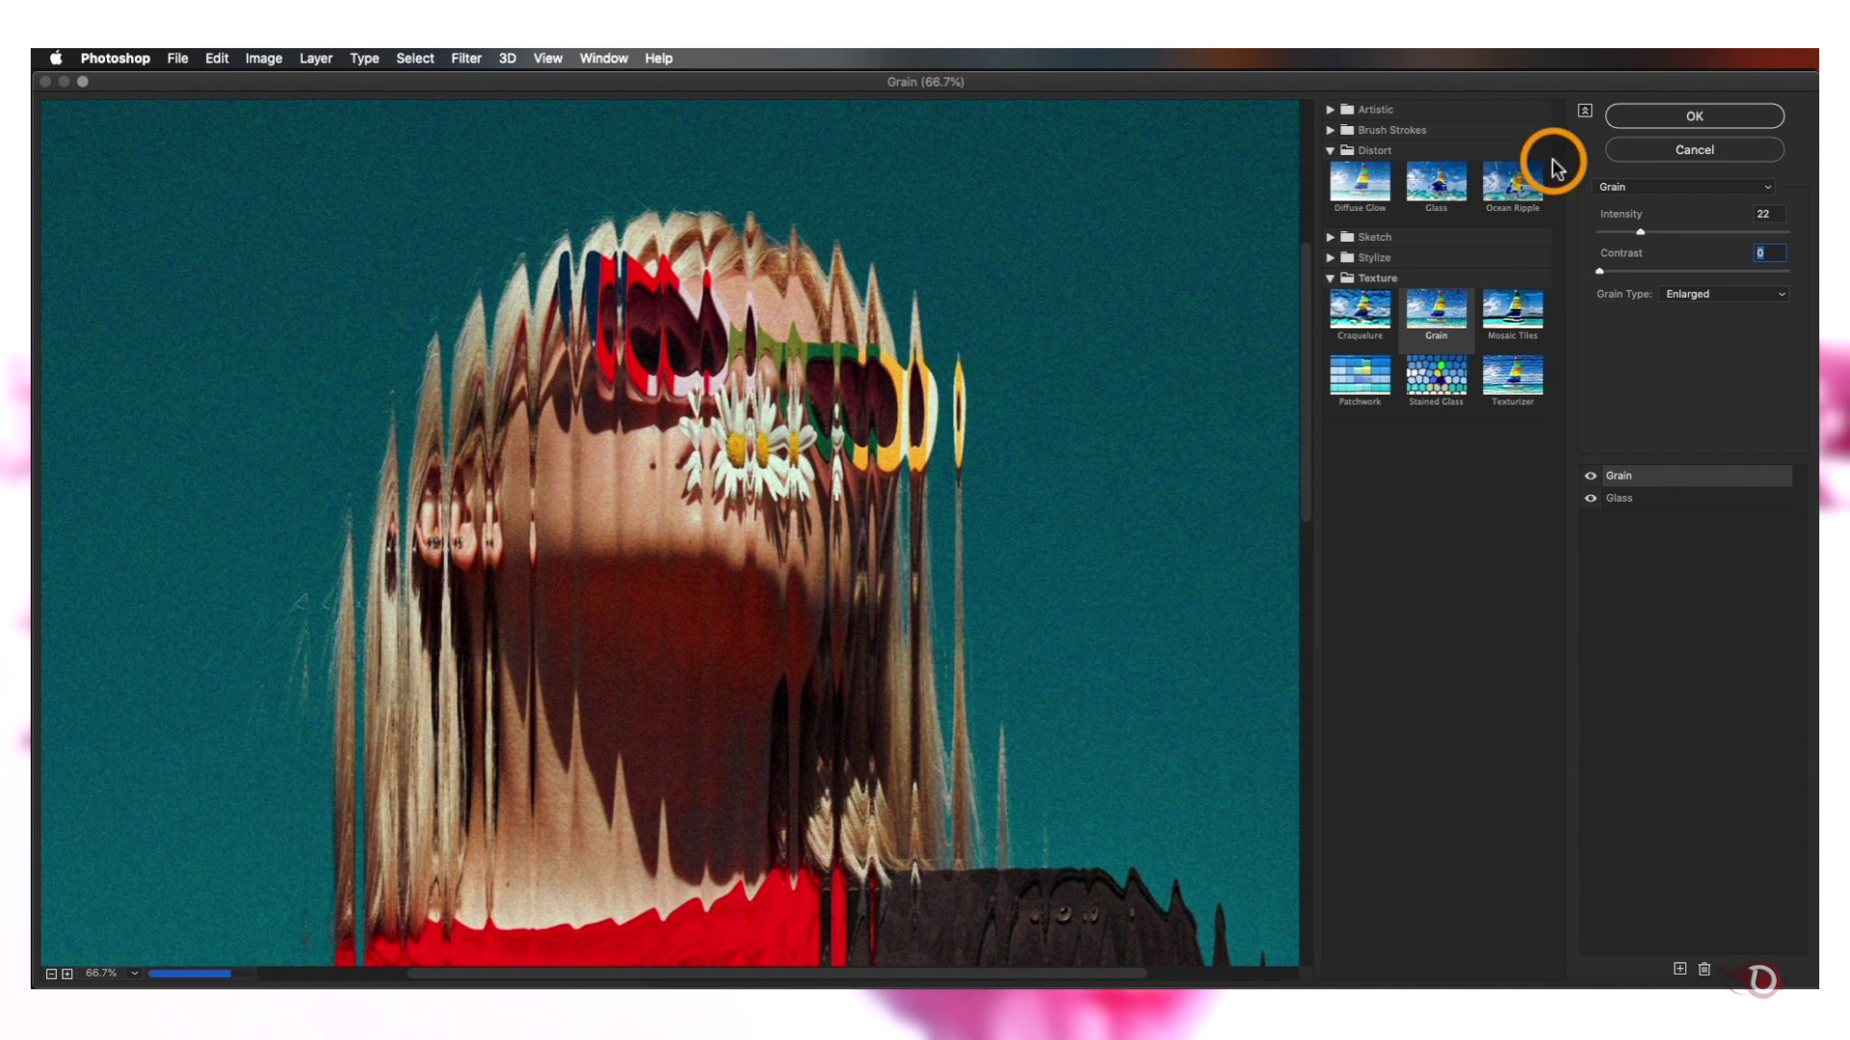
drag(1639, 233, 1635, 238)
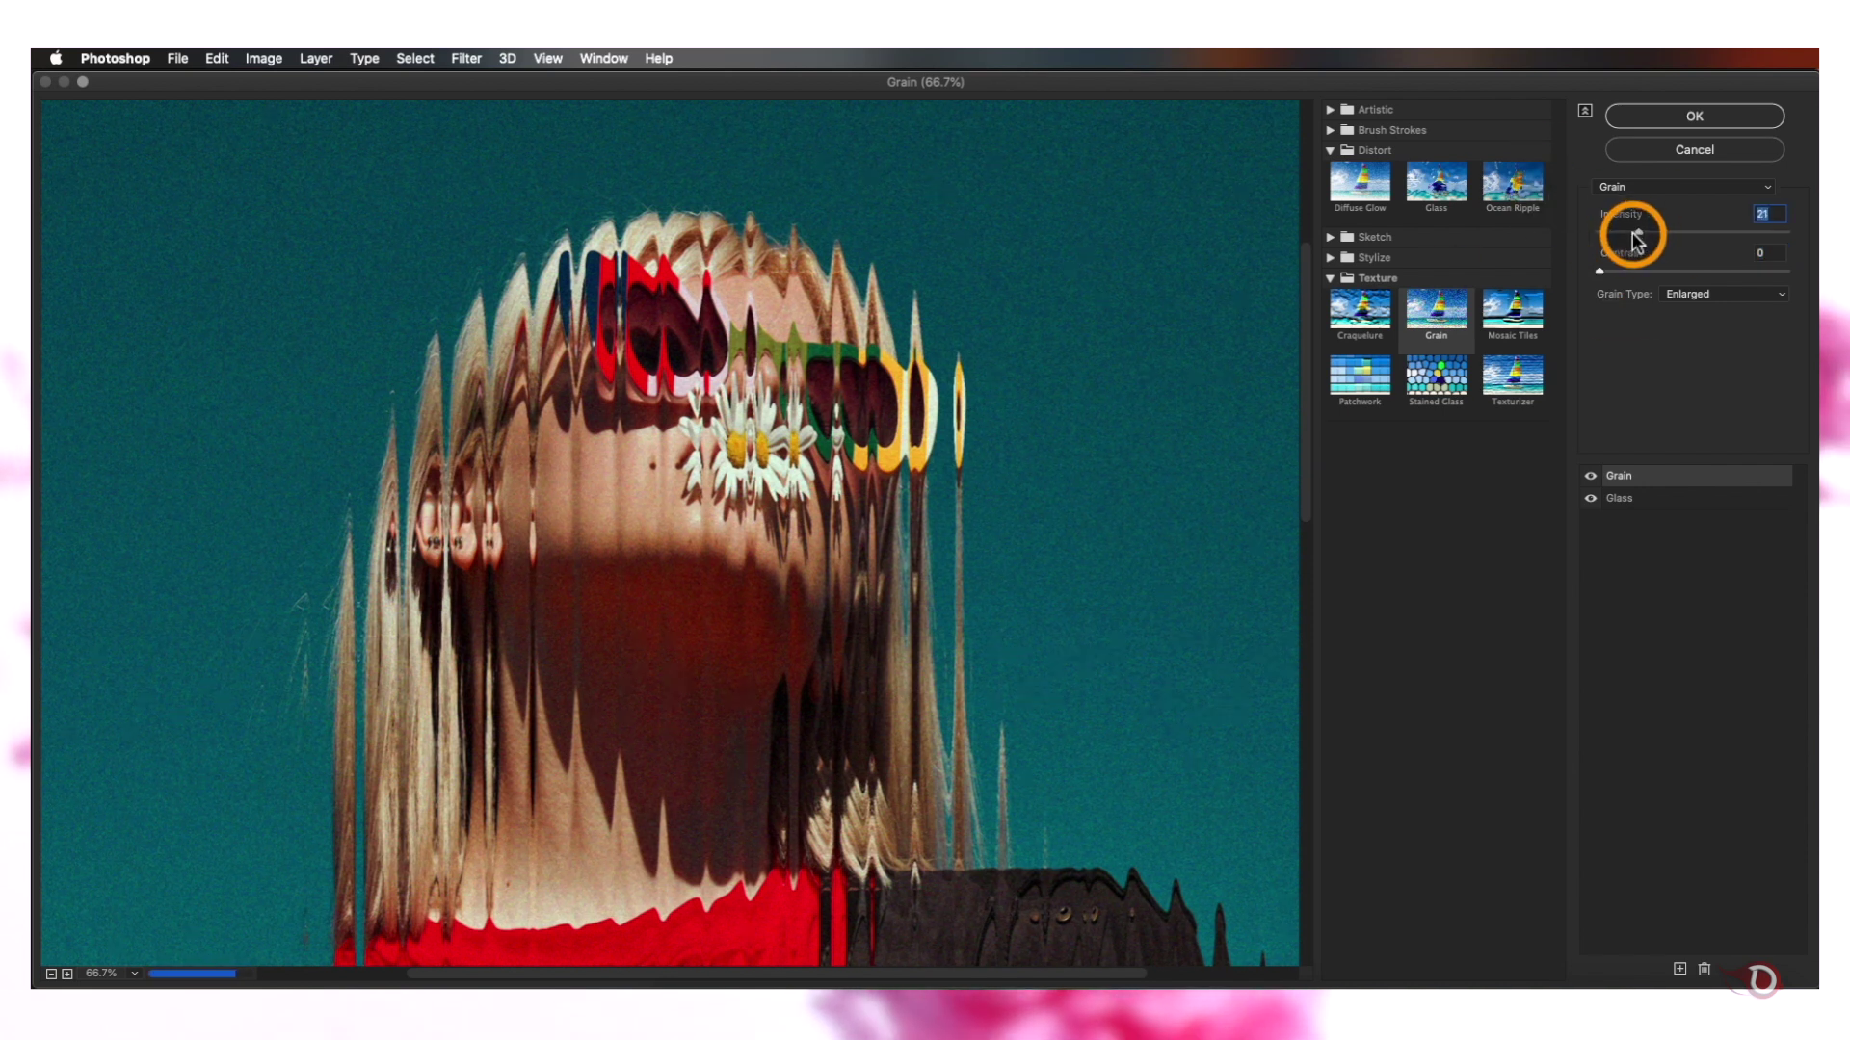
click(1698, 110)
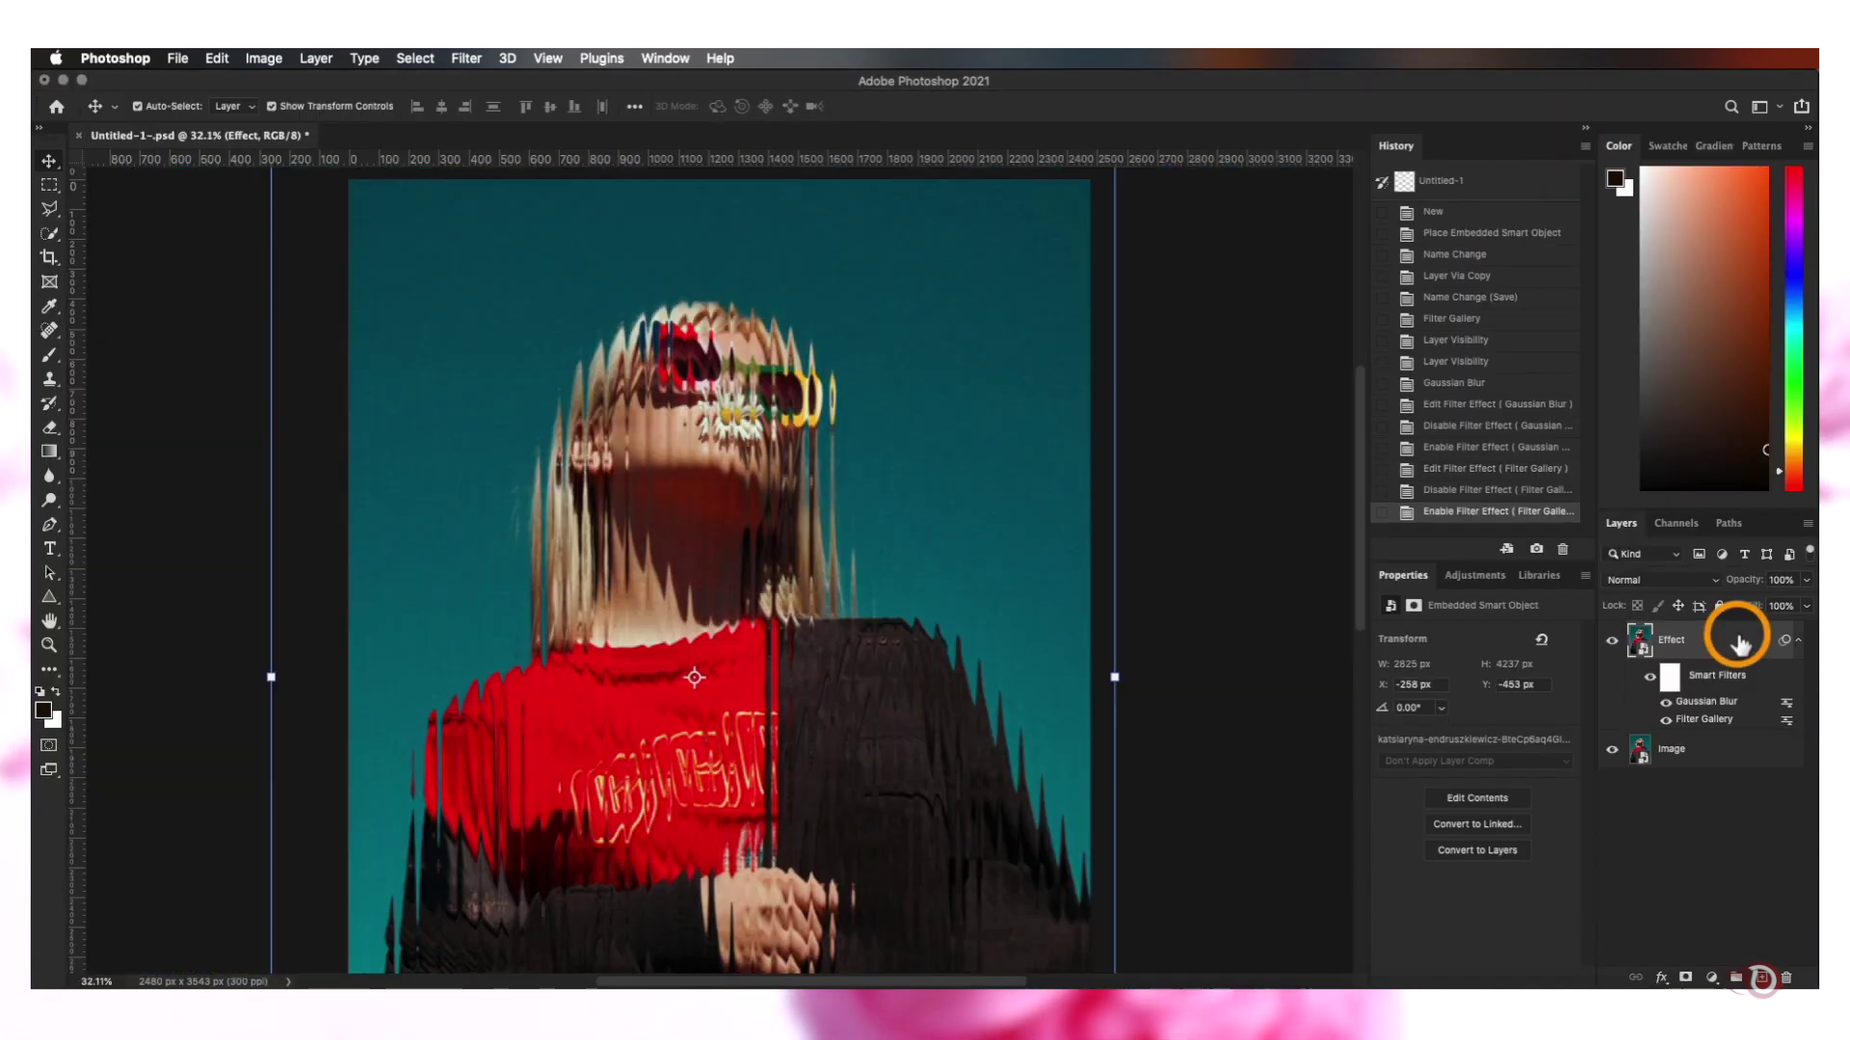
Add a Hue/Saturation adjustment layer above the Effect layer and set its lightness to +3
click(1716, 993)
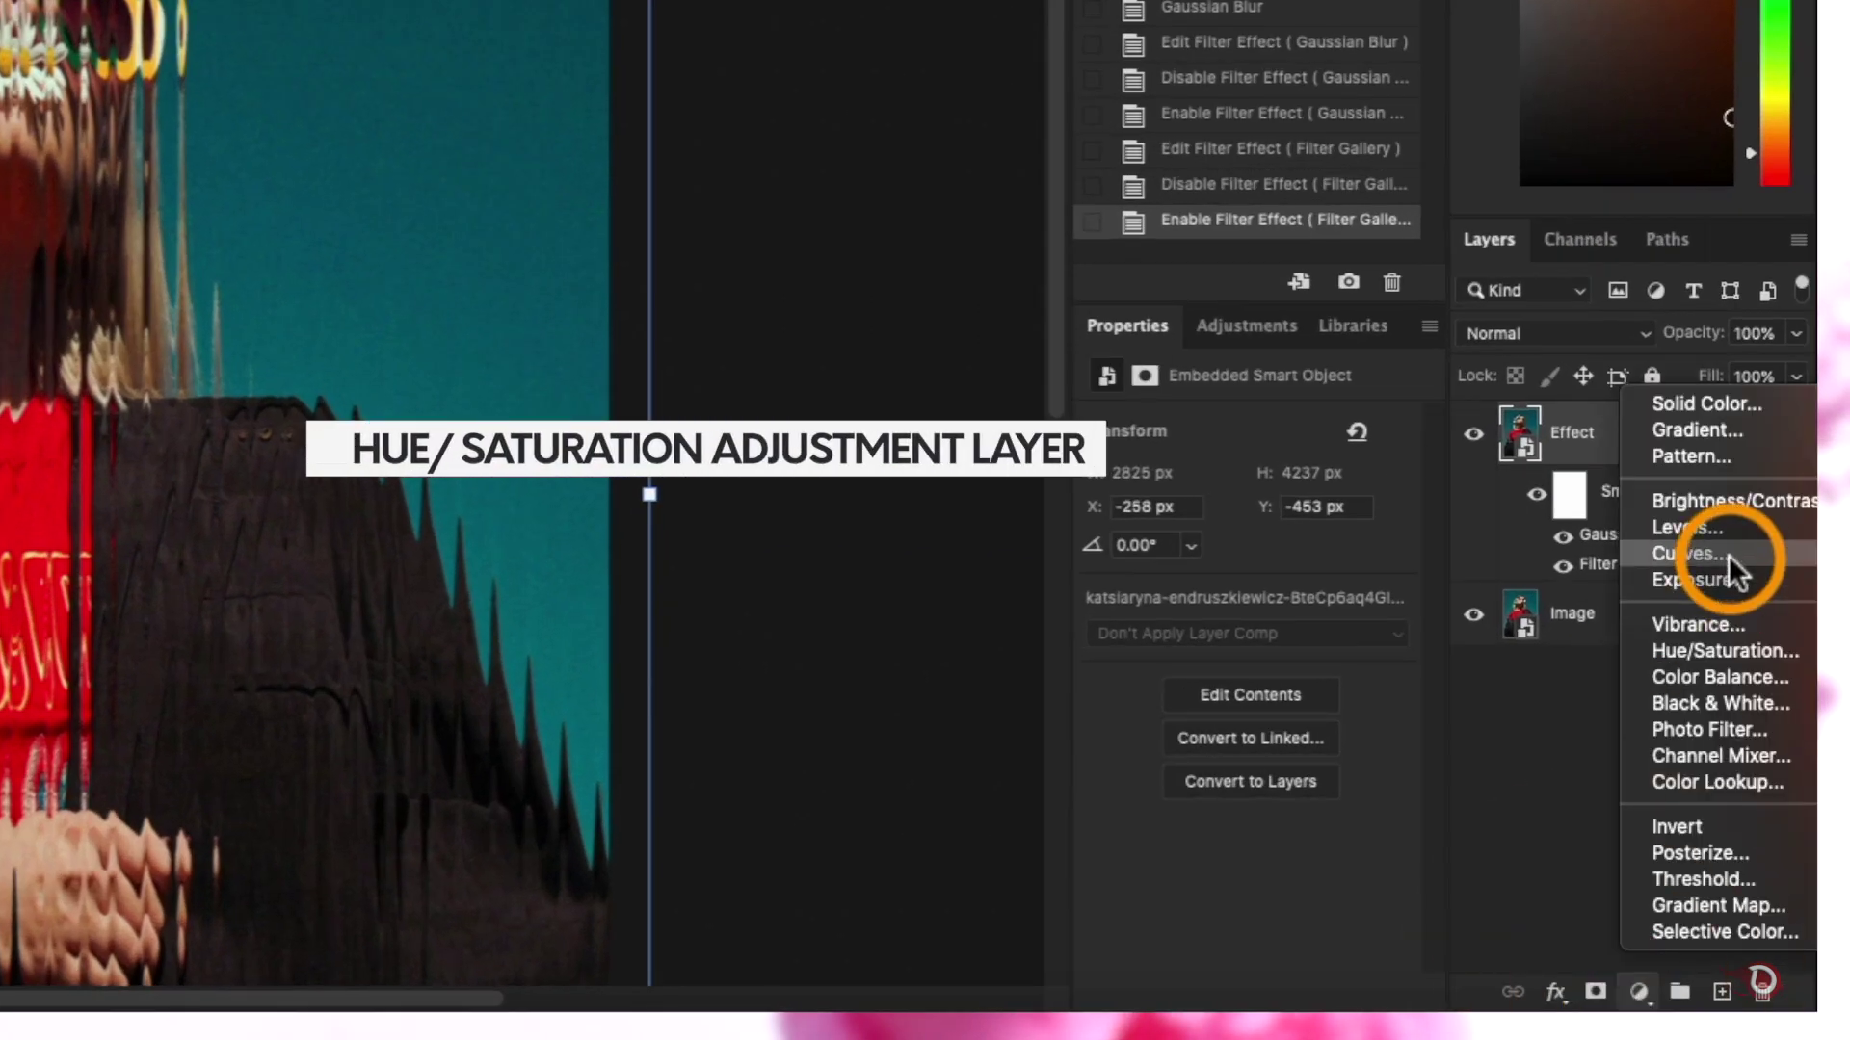
click(1777, 755)
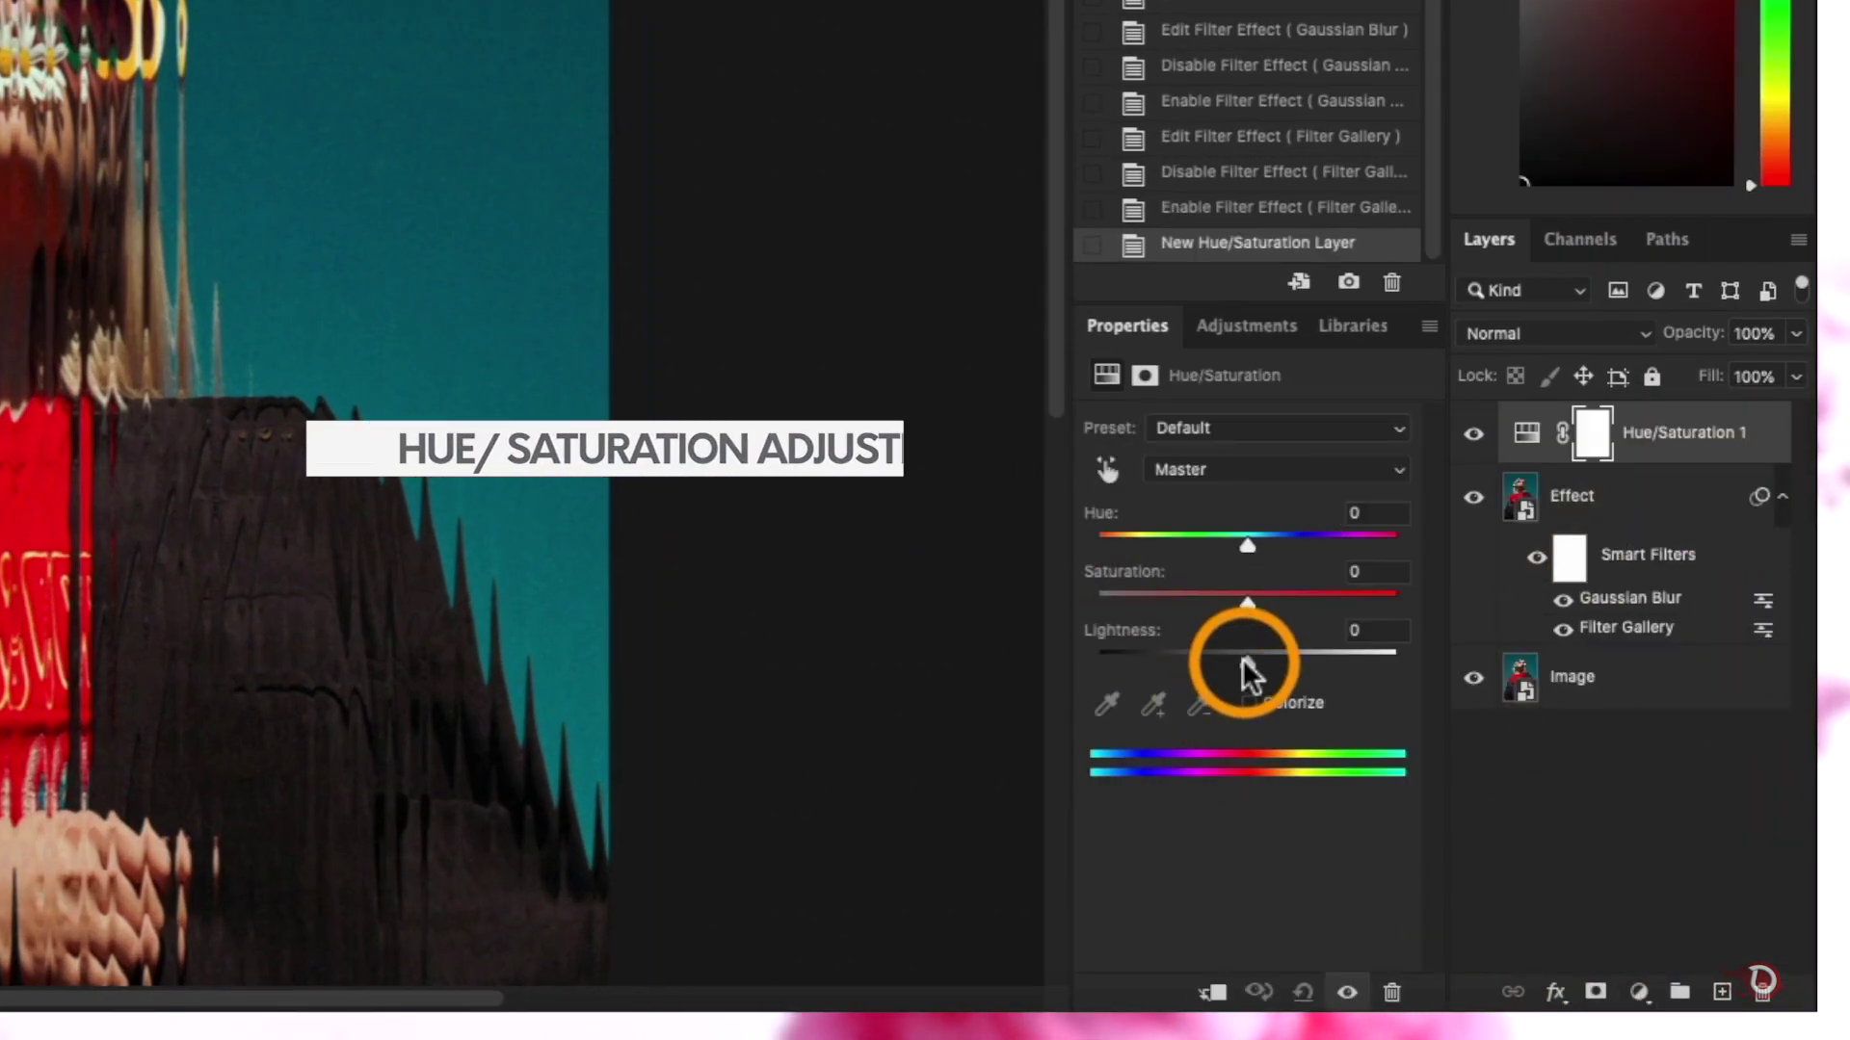
drag(1241, 661, 1247, 662)
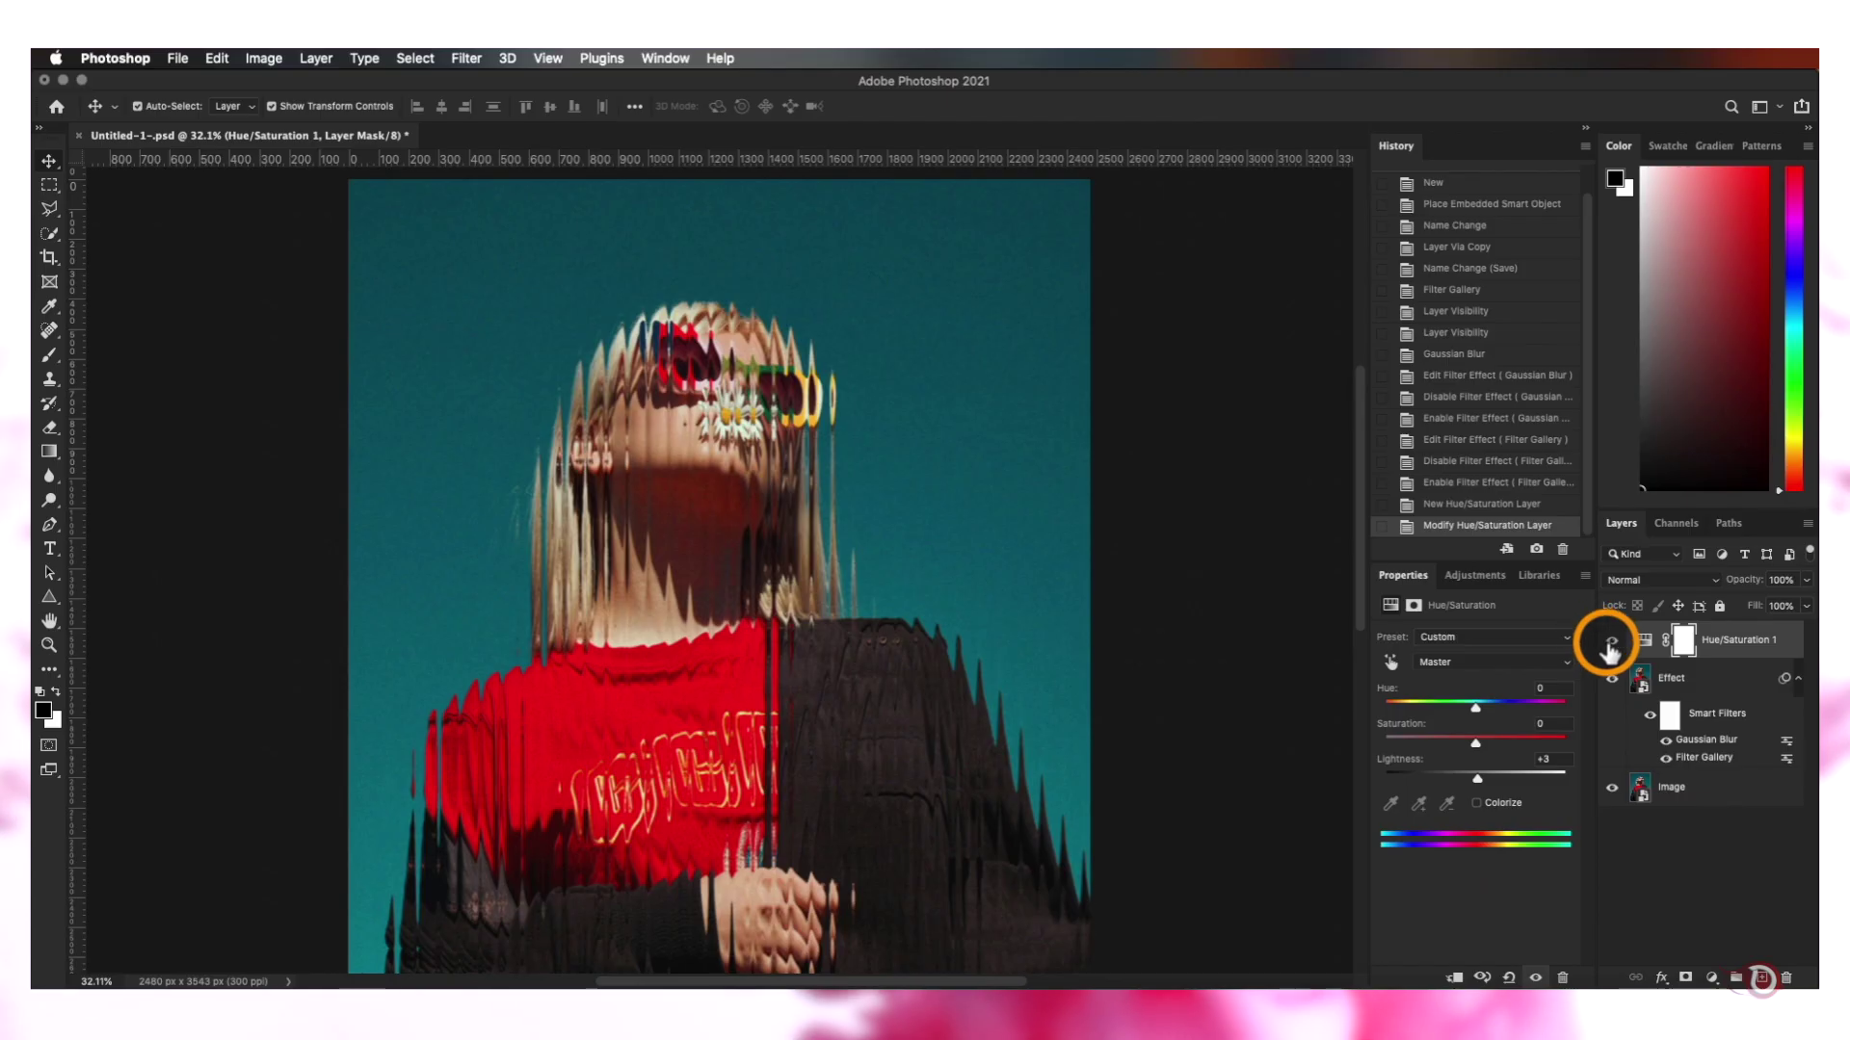
Toggle the Hue/Saturation layer's visibility to compare, and clip the adjustment to the Effect layer
click(1473, 433)
click(1473, 433)
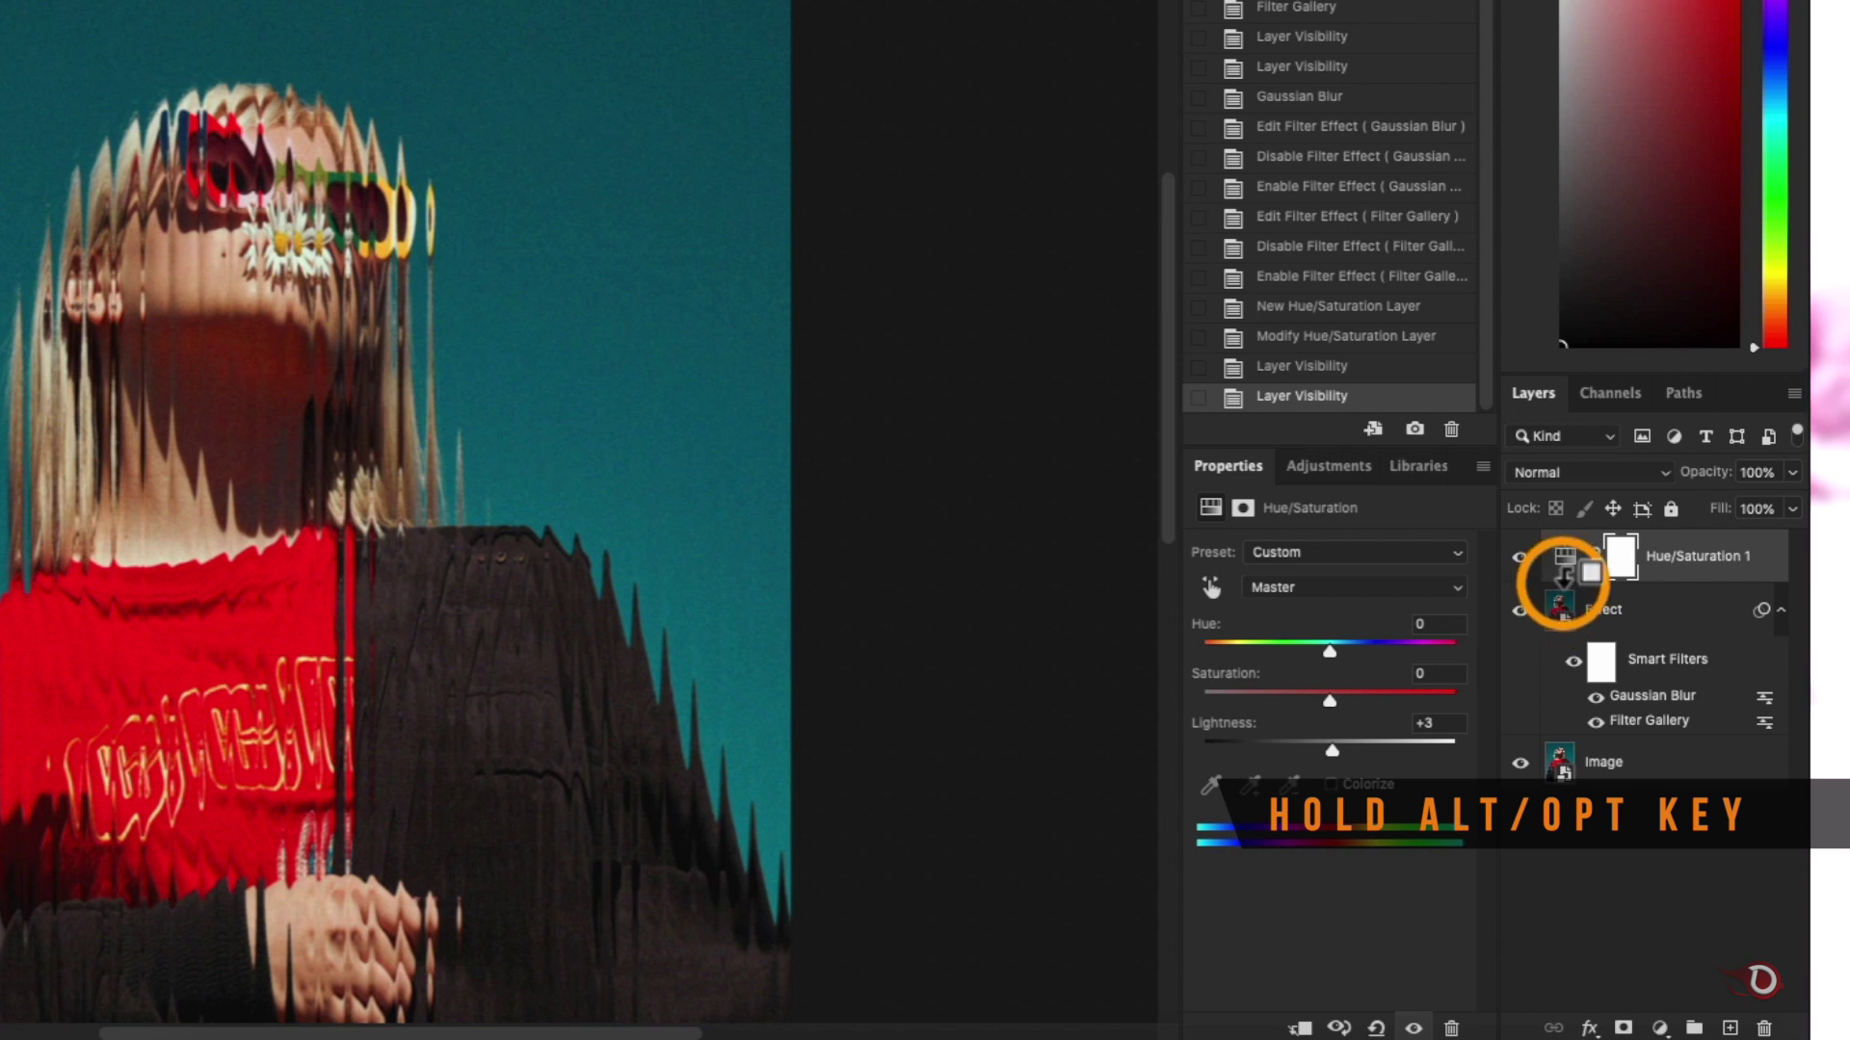
alt+click(1564, 578)
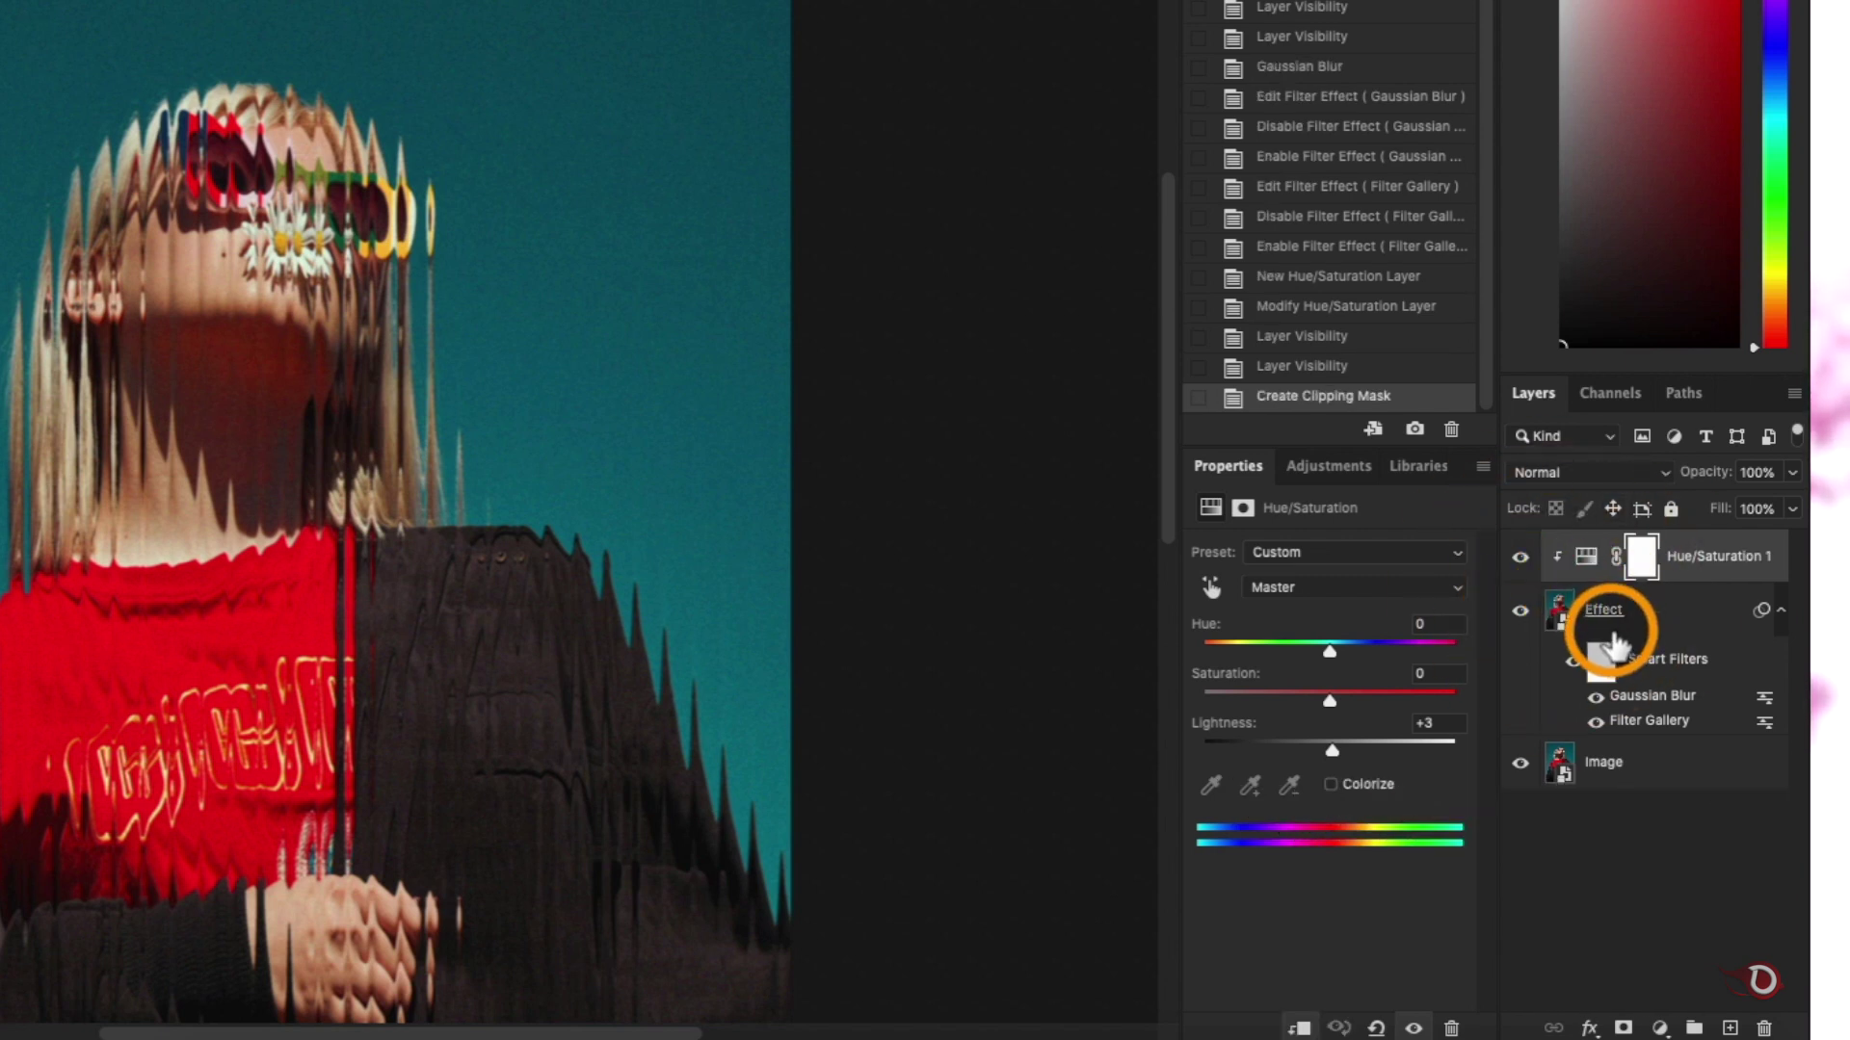
scroll(474, 573, down, 5)
scroll(408, 592, up, 8)
scroll(409, 601, down, 4)
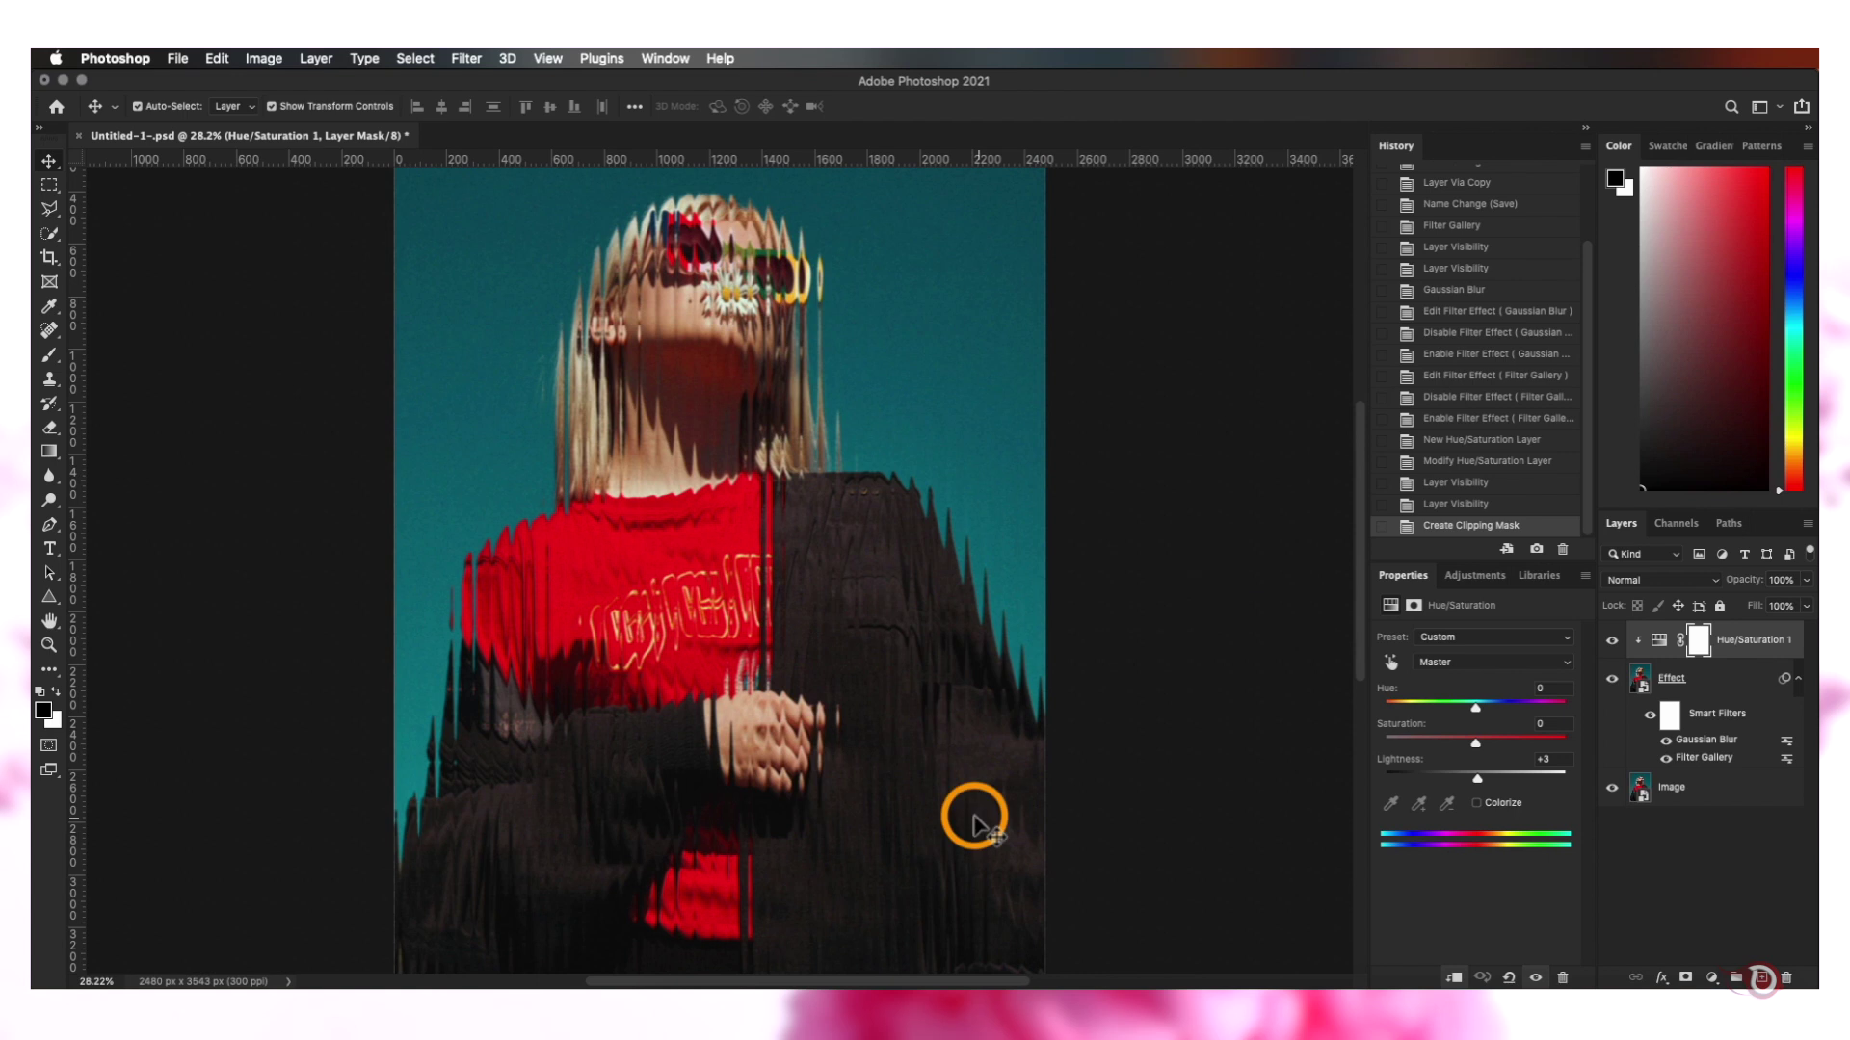
Edit the Effect layer's Gaussian Blur smart filter and set its radius to 2.6 pixels
scroll(974, 816, up, 5)
double_click(1691, 738)
click(1430, 529)
click(1431, 529)
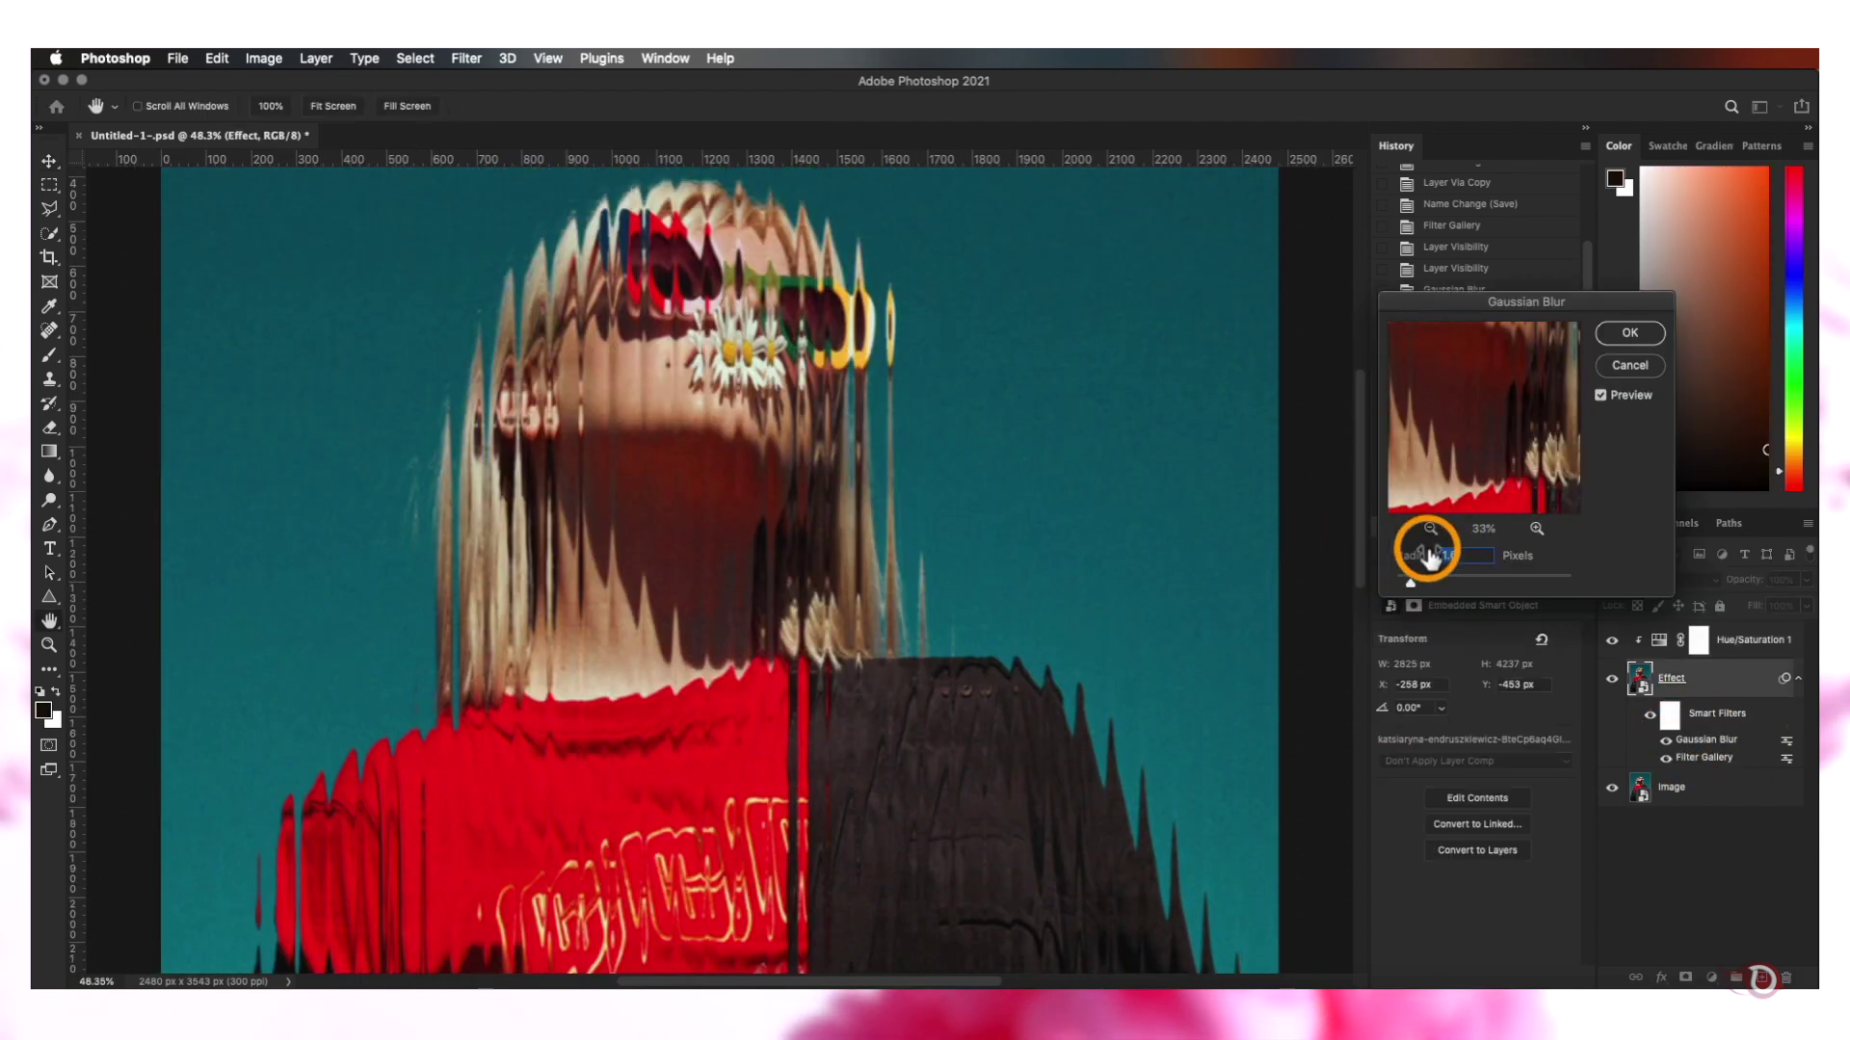
drag(1409, 583, 1414, 584)
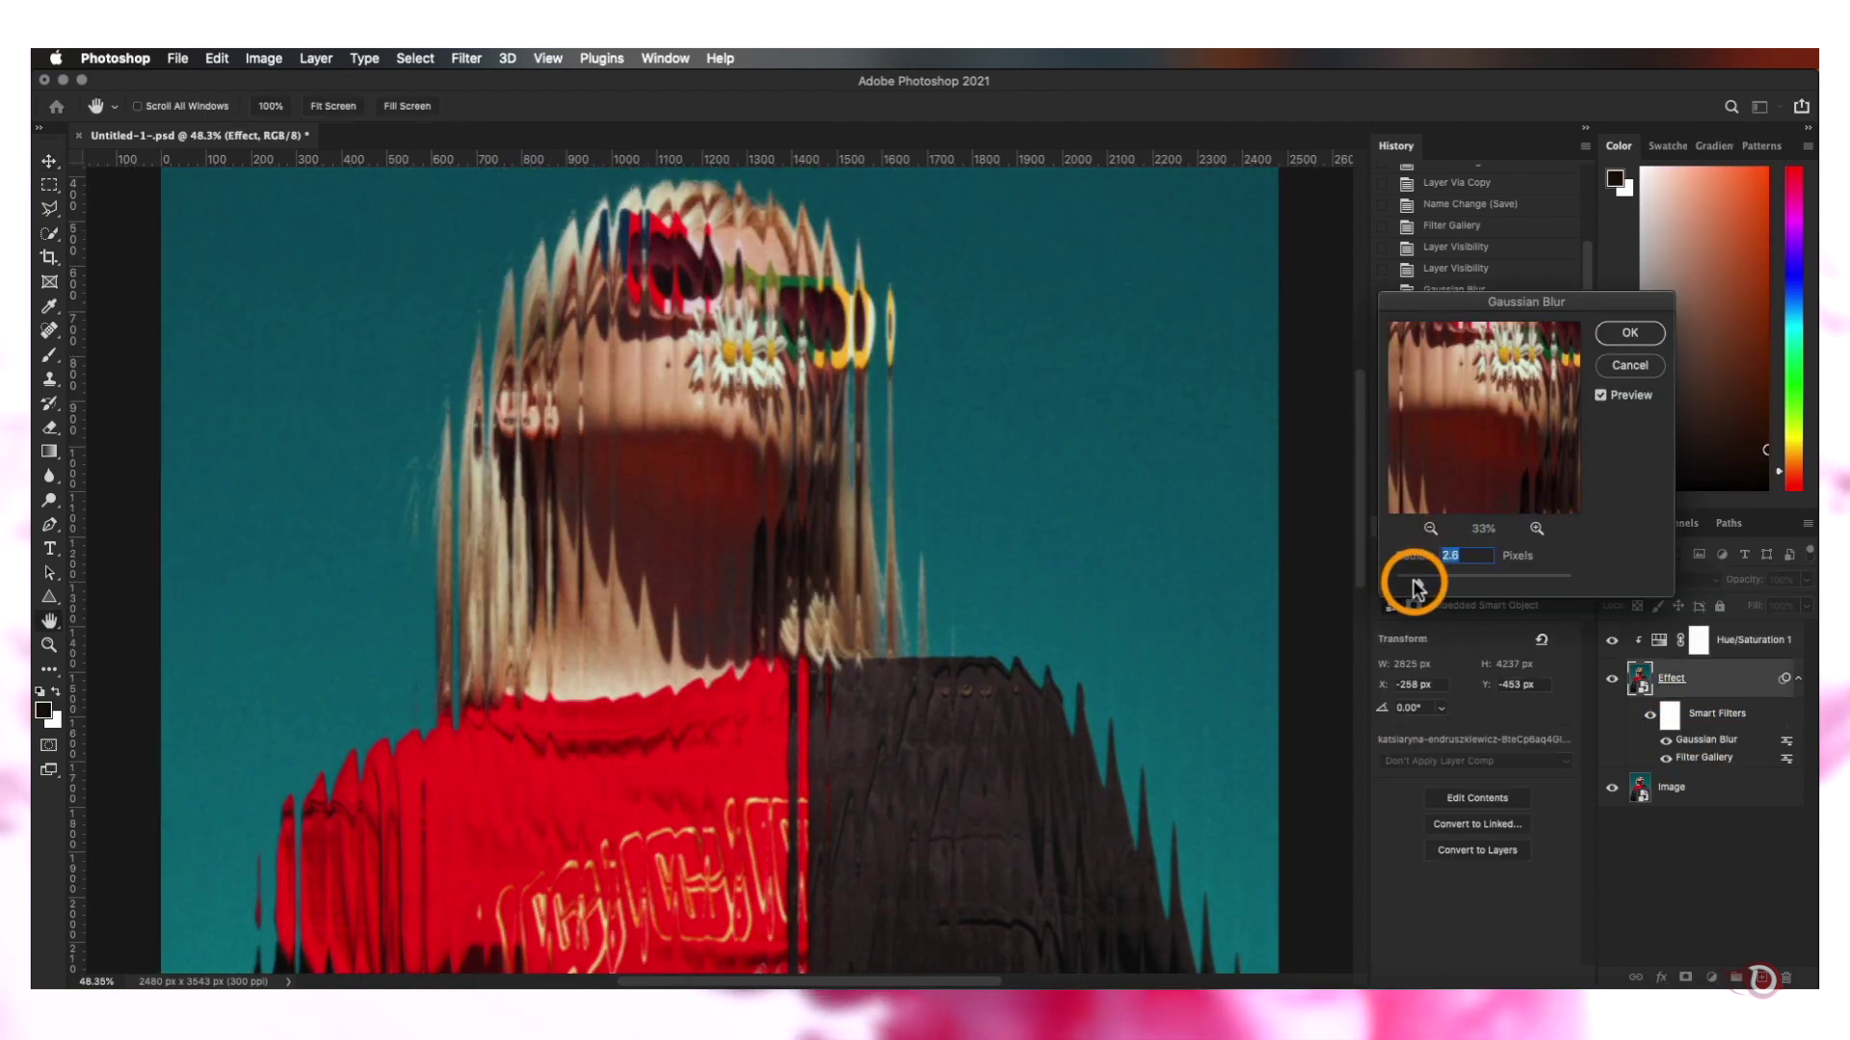
key(Return)
key(v)
scroll(761, 602, down, 3)
scroll(822, 609, up, 2)
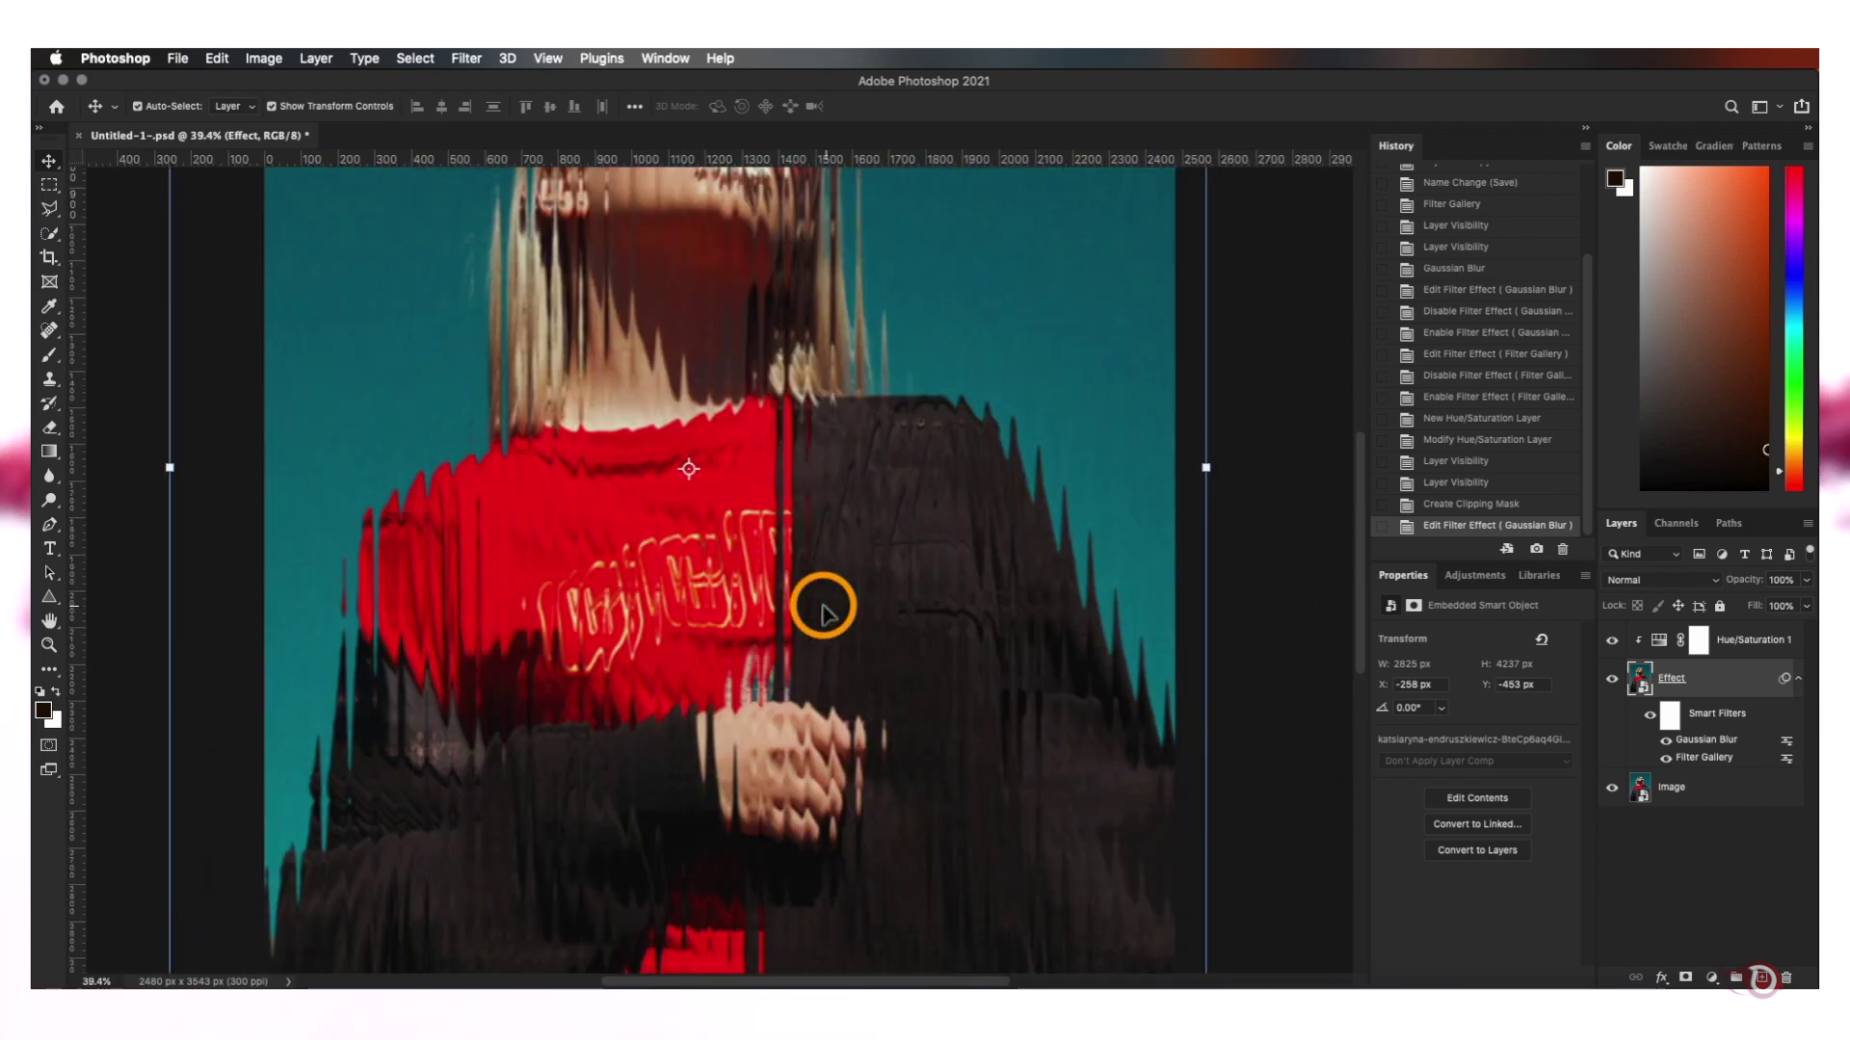
scroll(823, 611, down, 3)
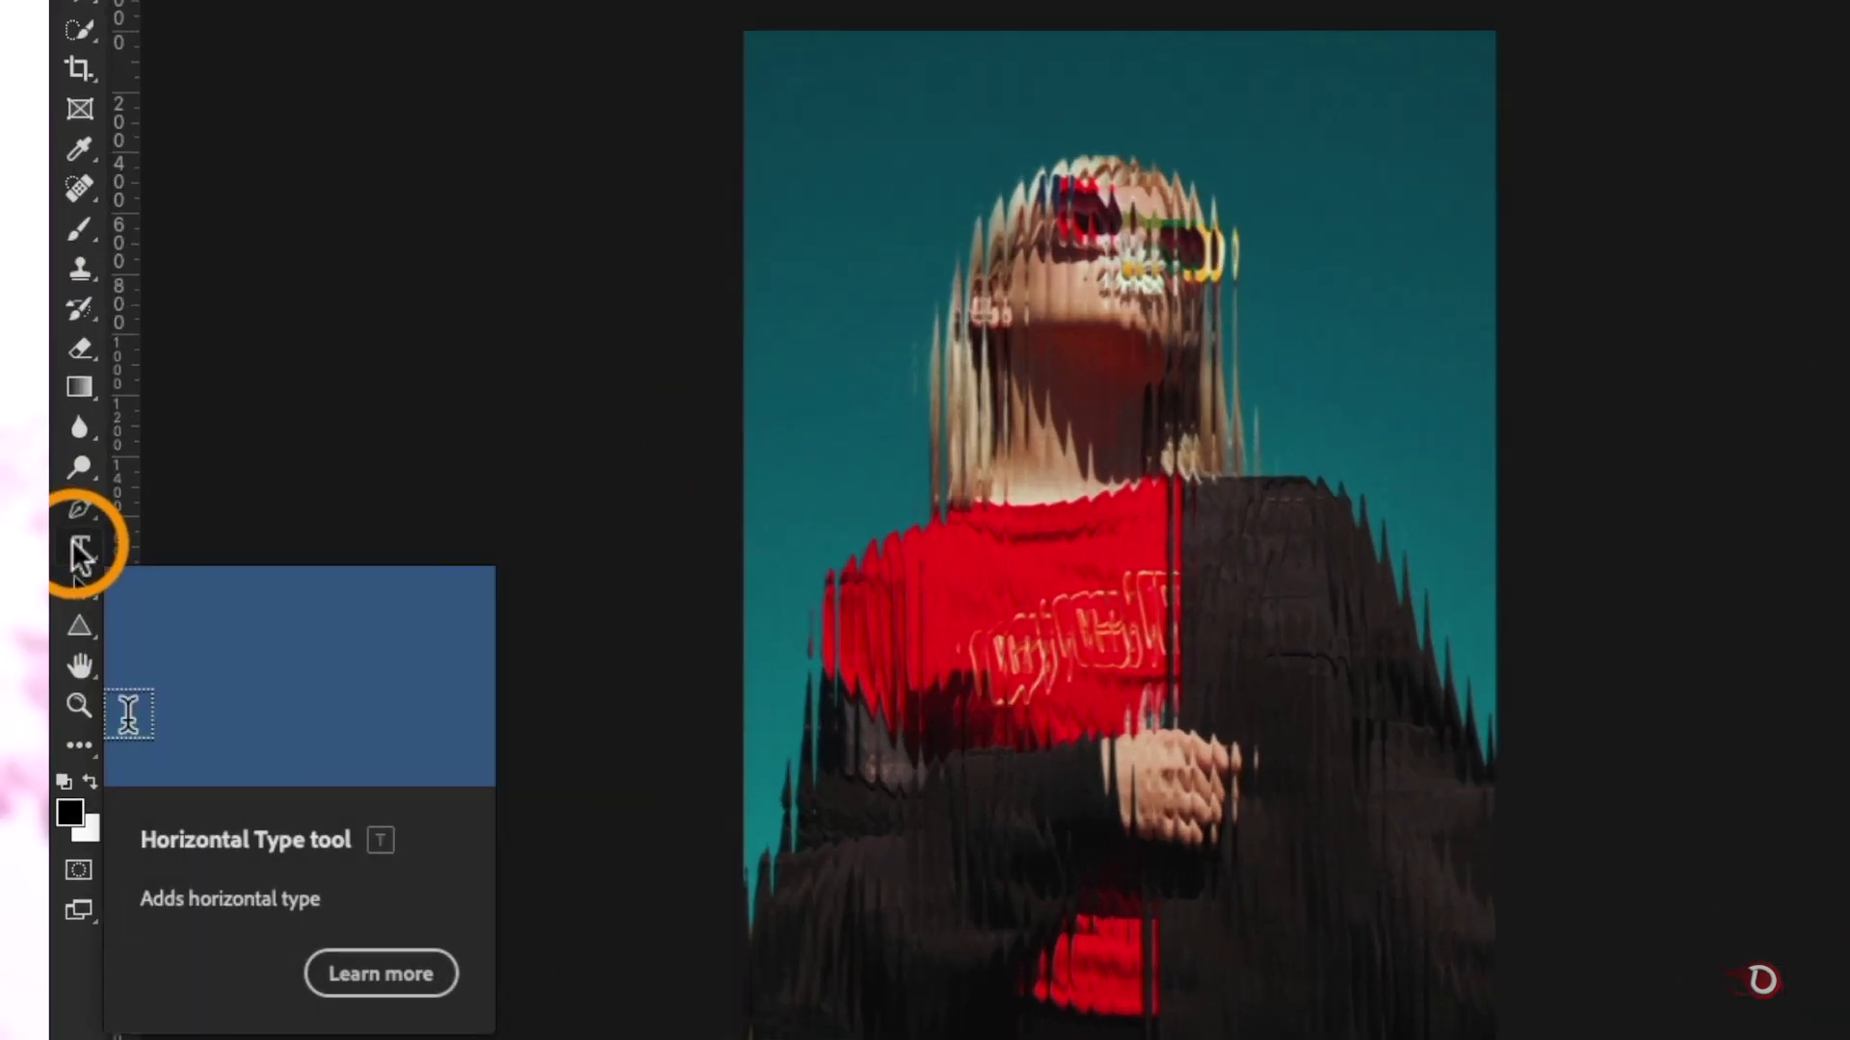
Add a white text layer with the letter s near the poster's upper-left area and enlarge it to 322 pt
click(50, 549)
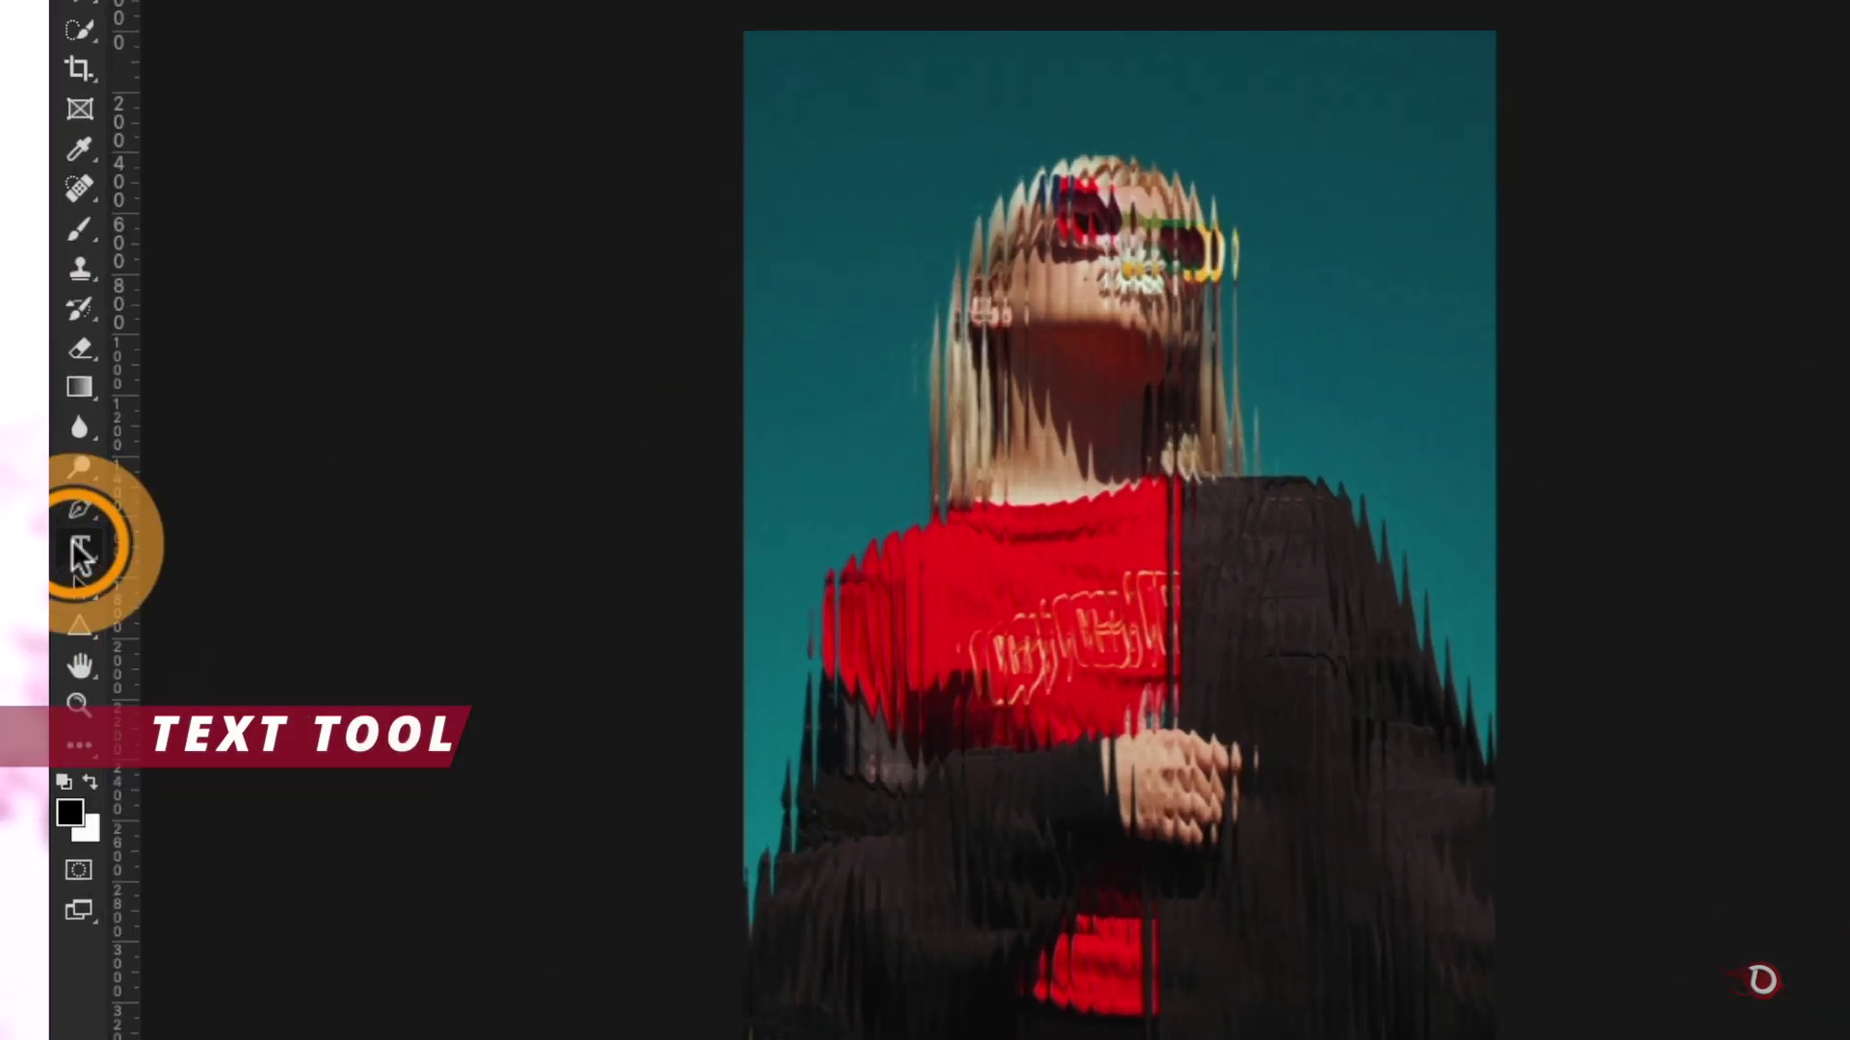
click(860, 221)
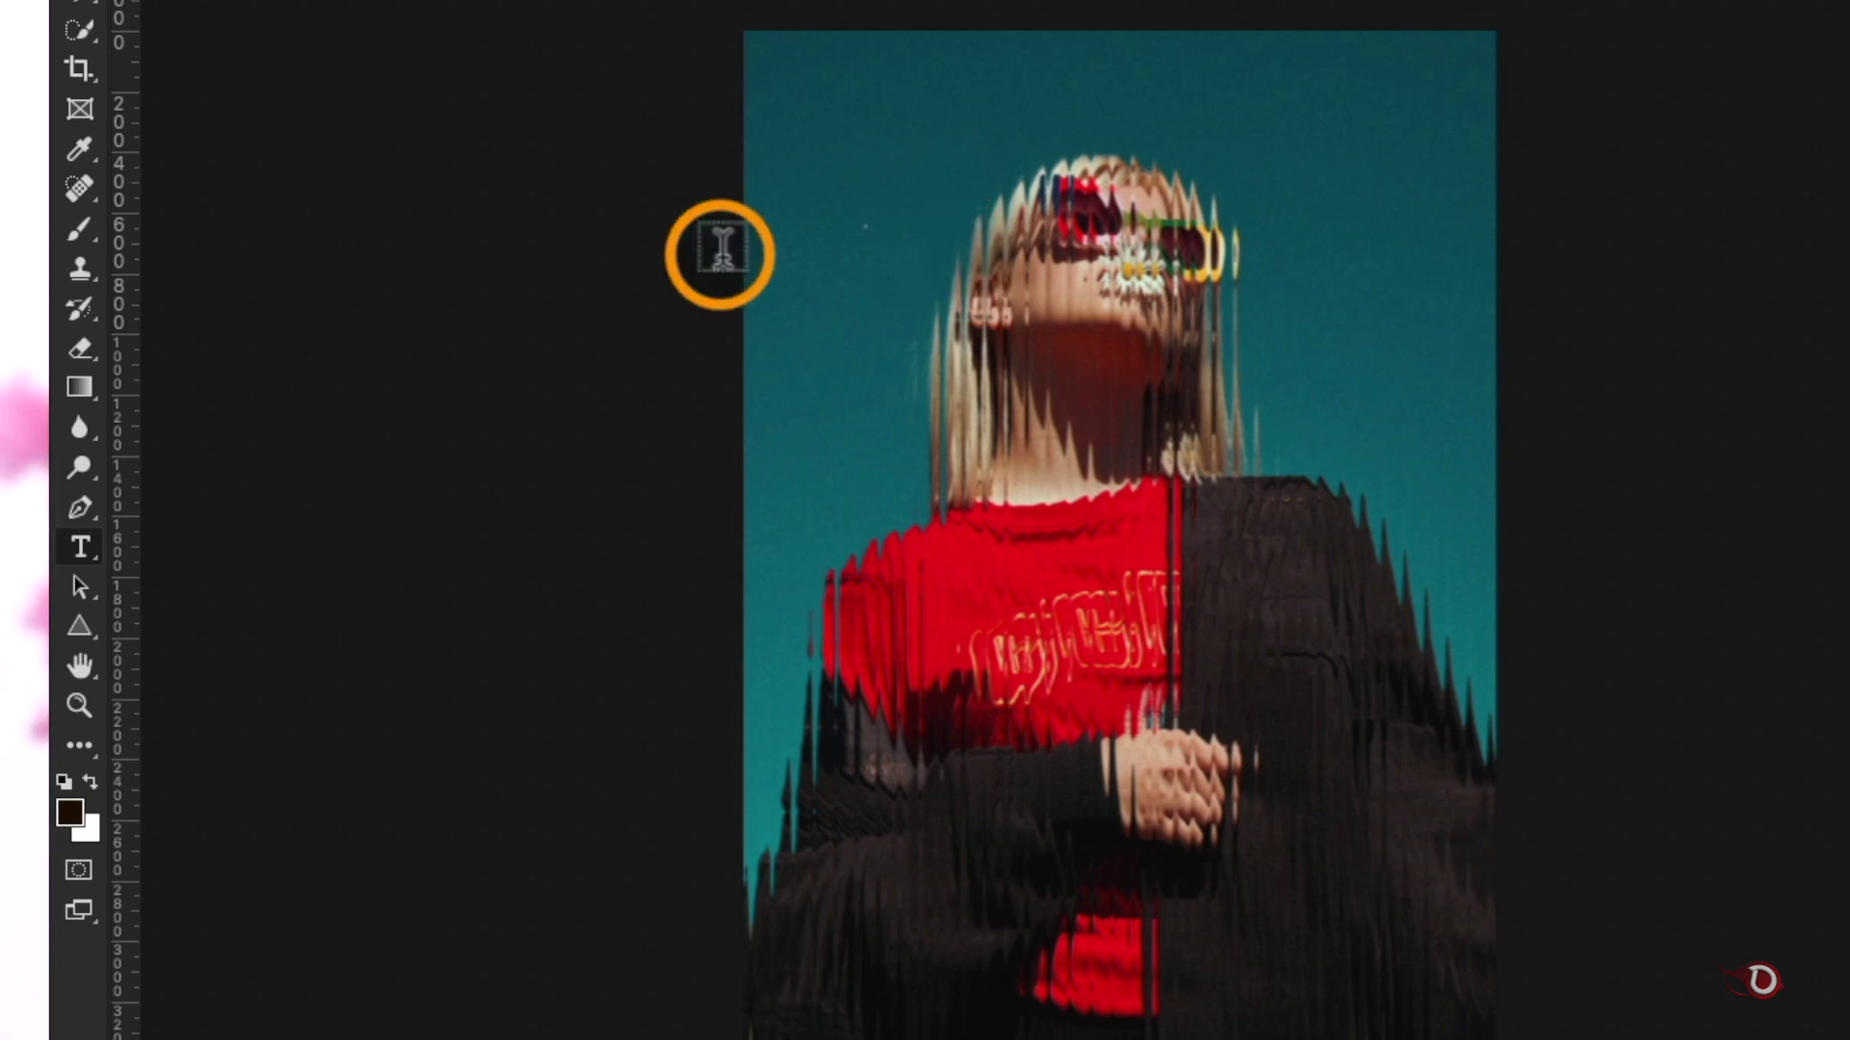
key(v)
mouse_move(1384, 814)
mouse_down()
mouse_move(1509, 818)
mouse_move(1410, 815)
mouse_up()
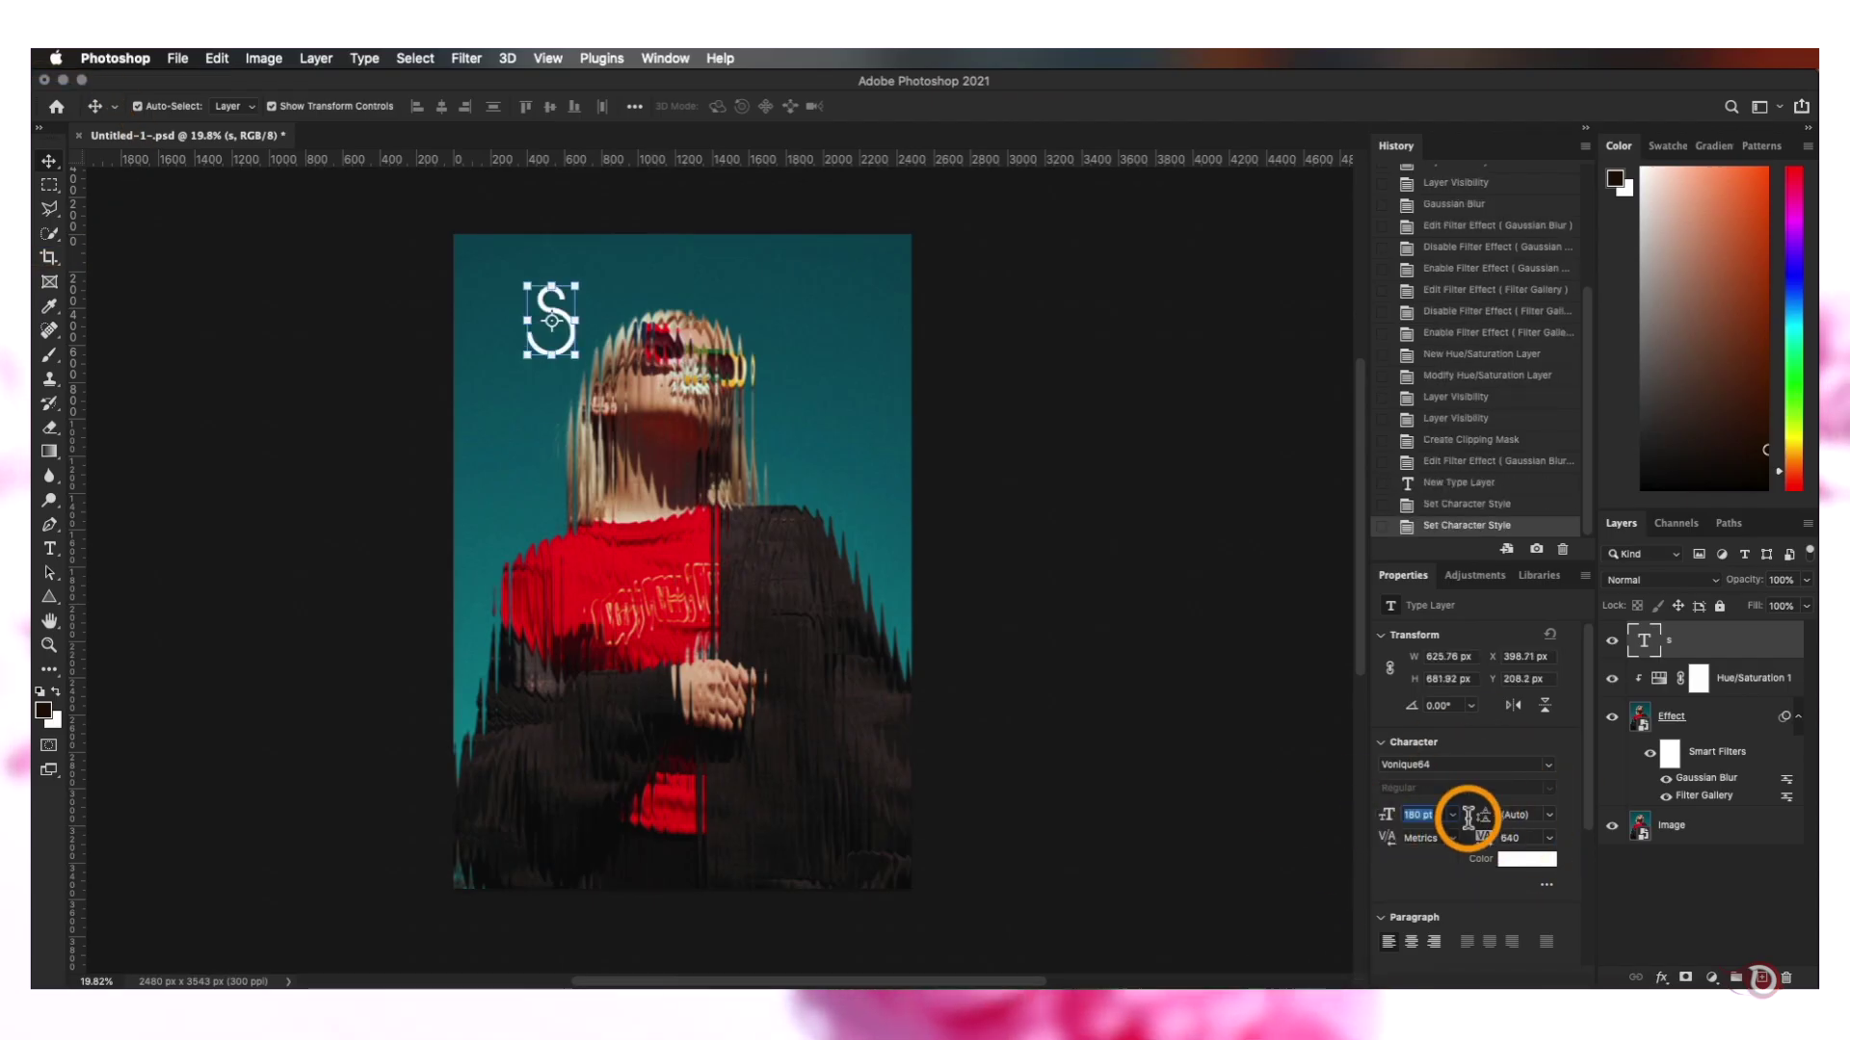
Move the letter down beside the portrait's head and change its font to Bentoga
drag(610, 327, 588, 432)
click(1508, 768)
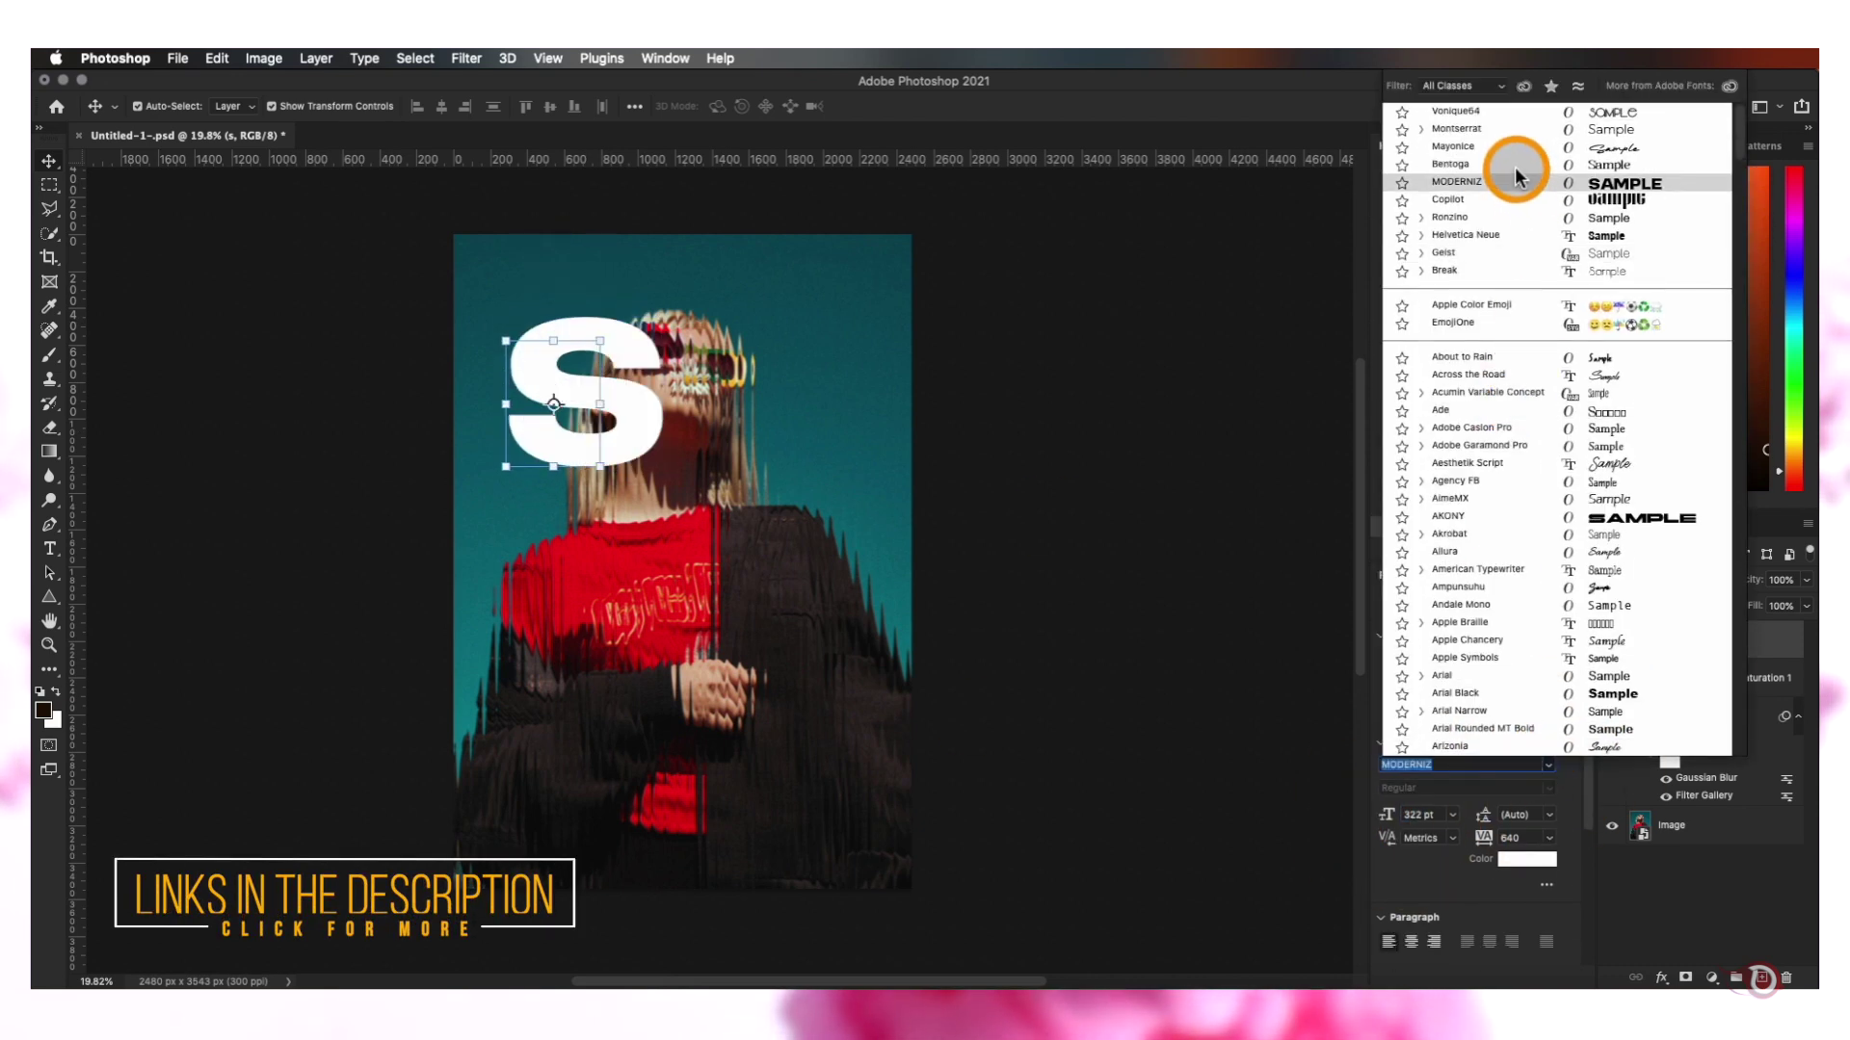
click(1516, 173)
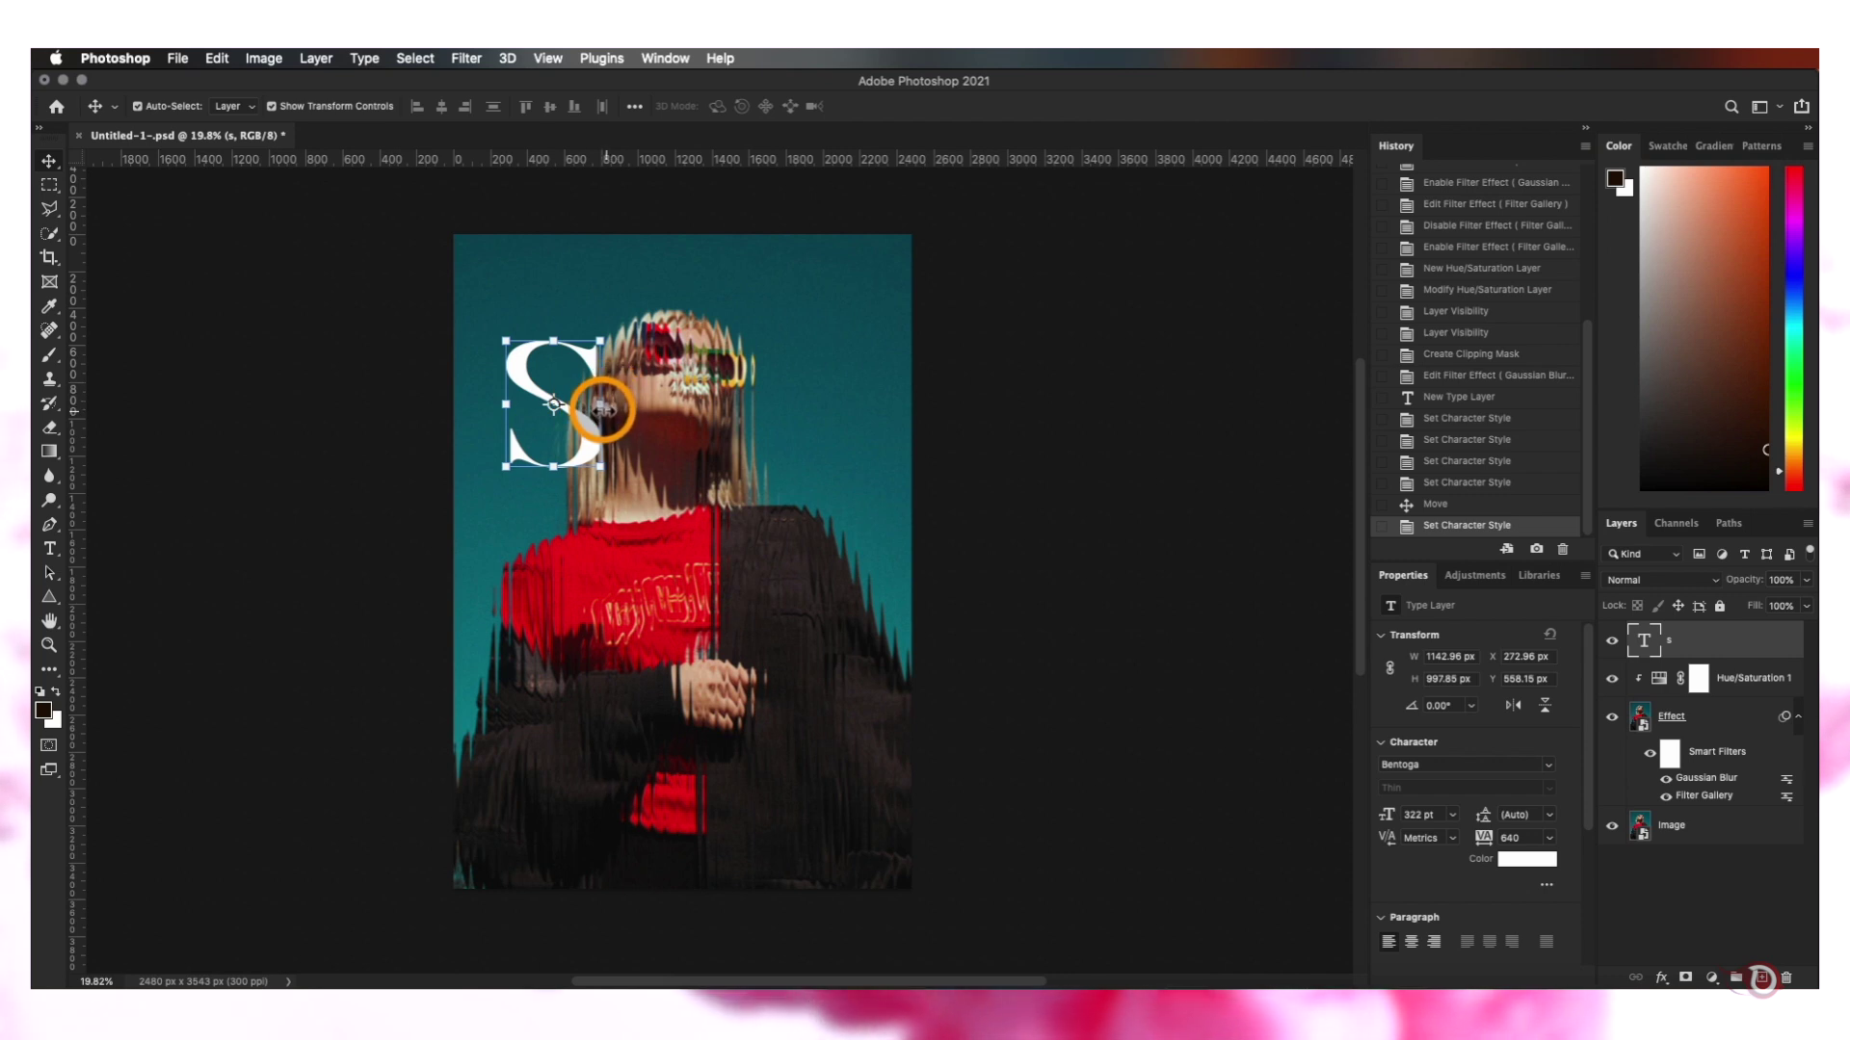
Enlarge the letter s to about 448 pt and place it slightly lower, overlapping the portrait's neck
key(super+t)
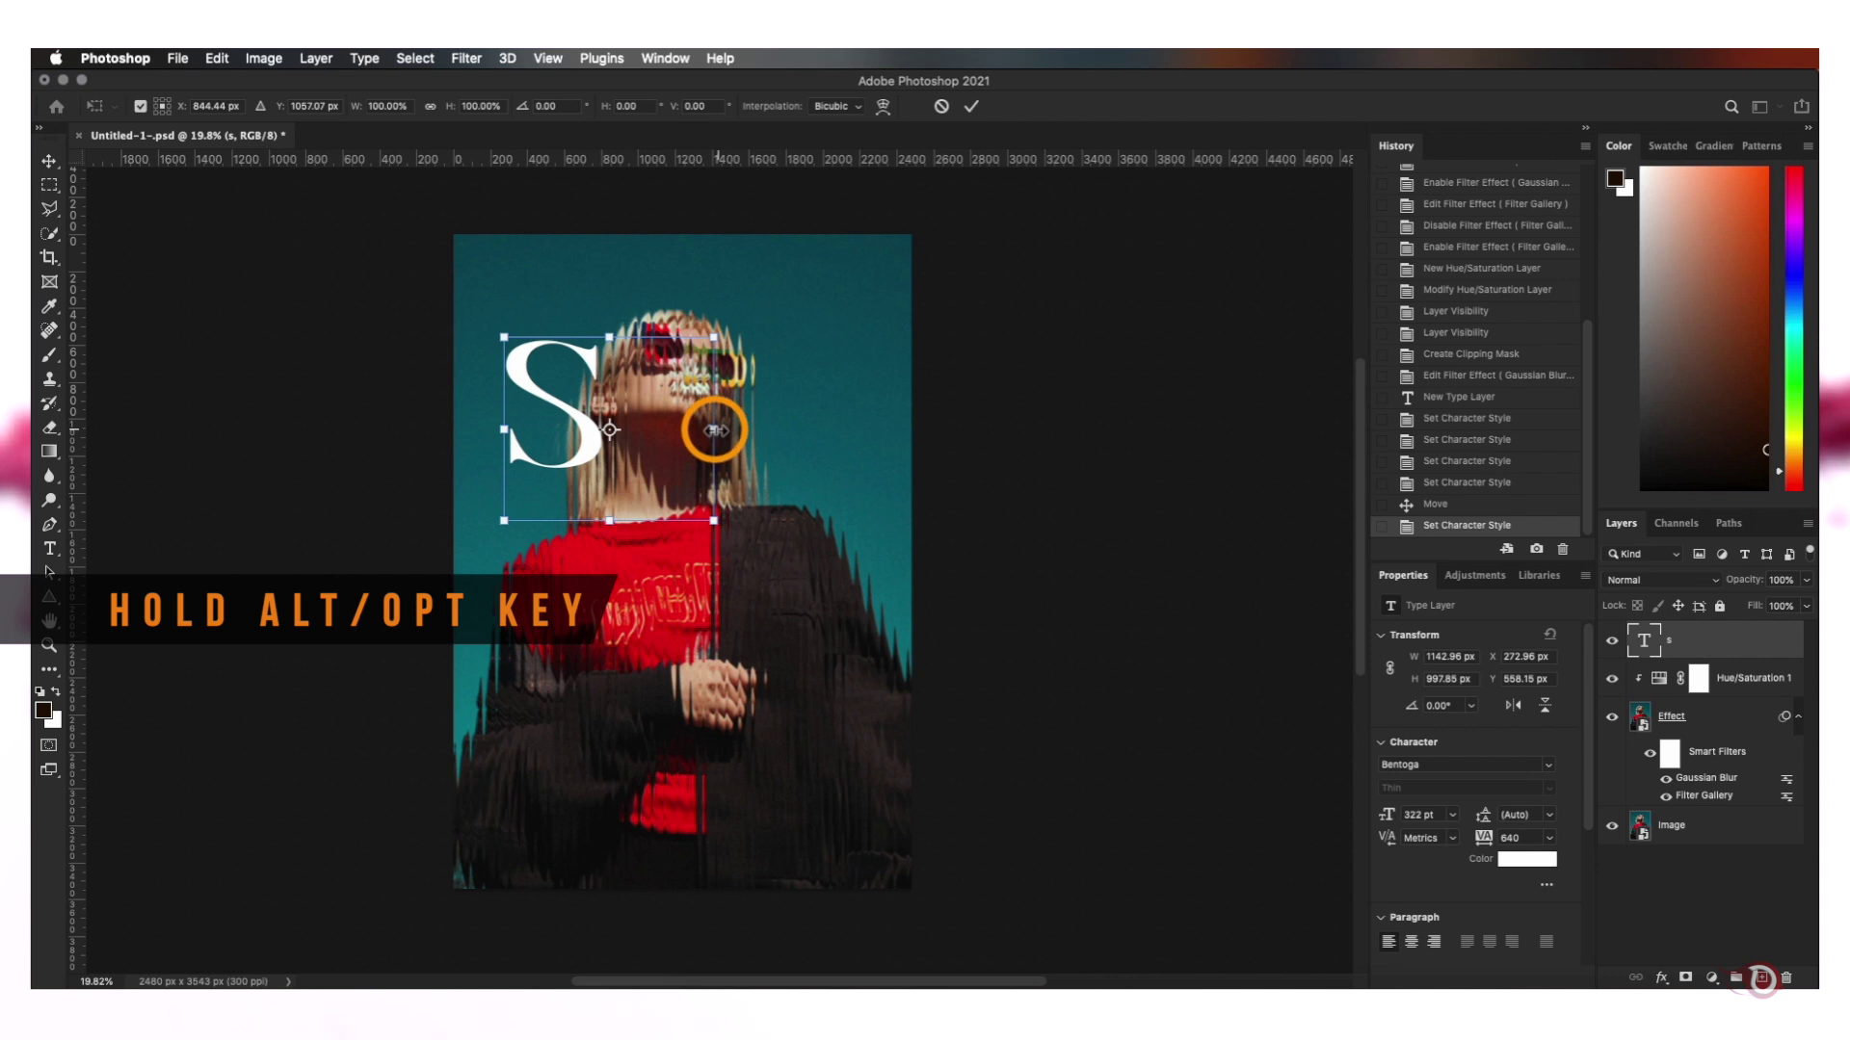
drag(713, 429, 799, 430)
drag(586, 446, 648, 446)
drag(859, 429, 817, 429)
drag(641, 439, 611, 489)
key(Return)
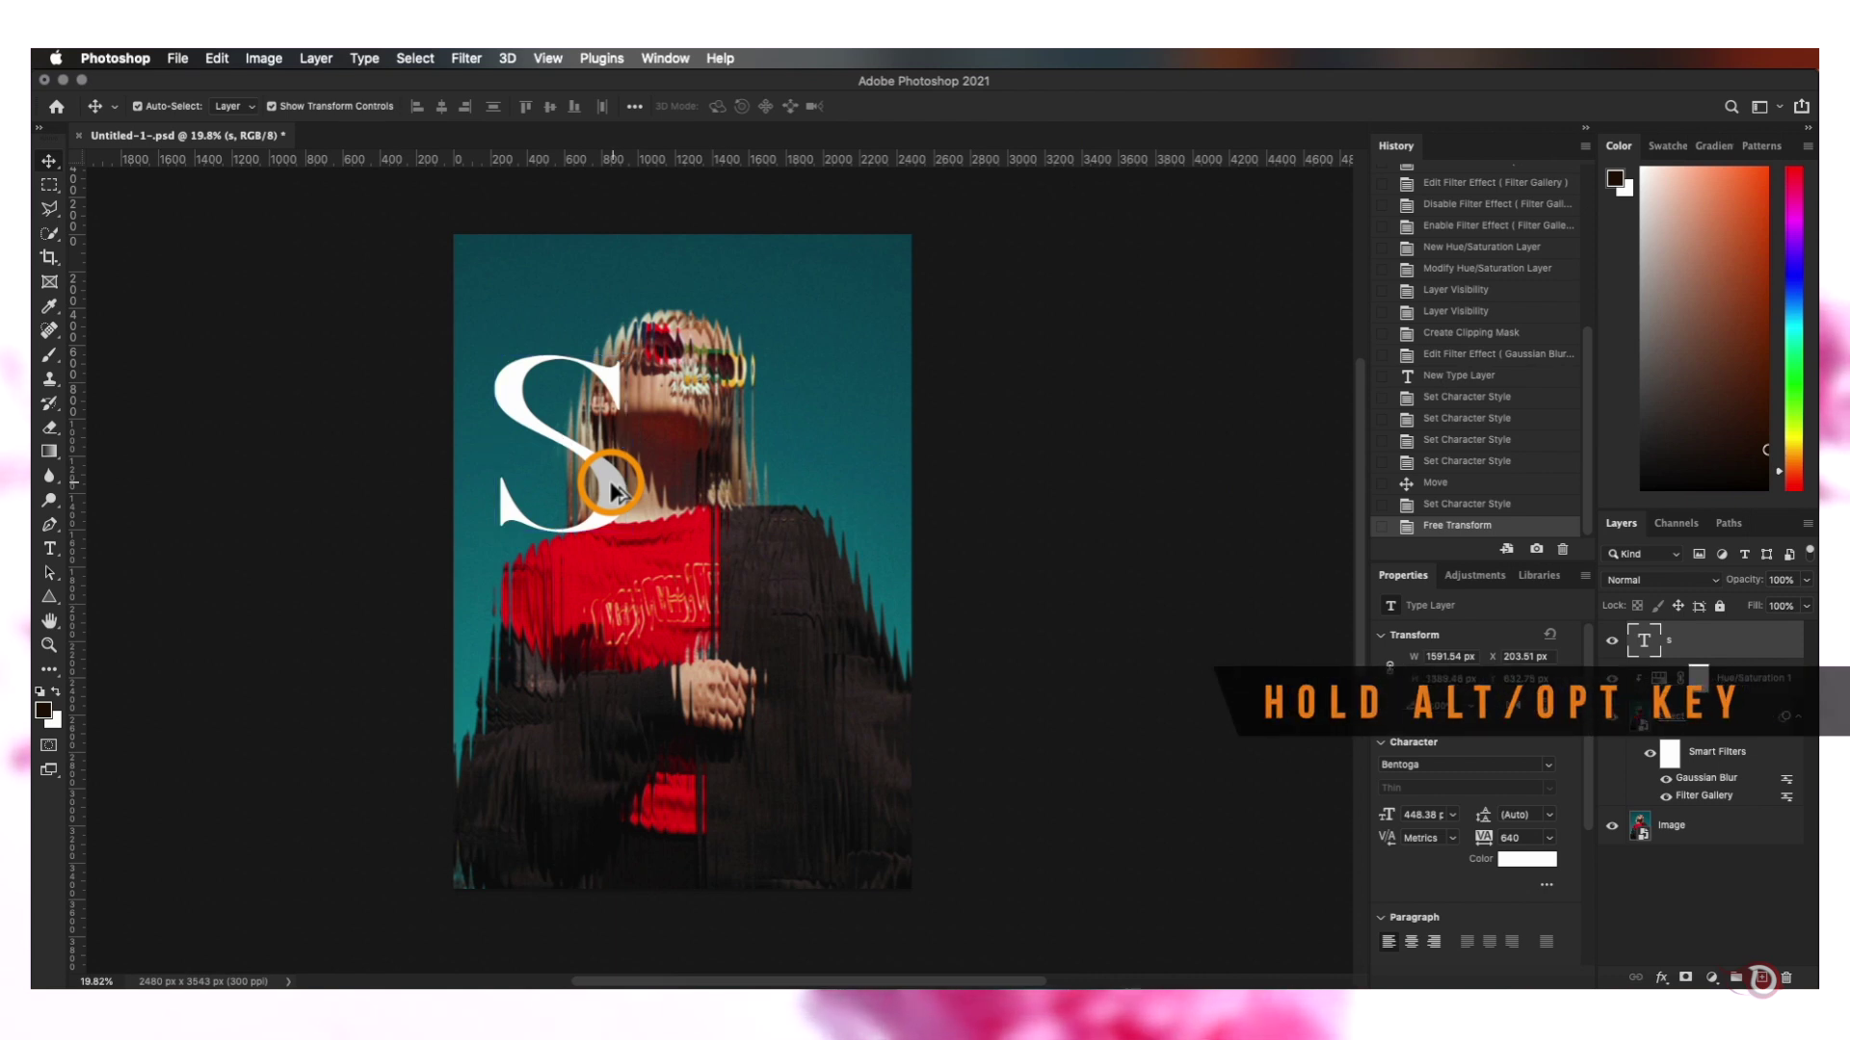
Duplicate the s to its right, level with the original, and change the copy's text to i
key(alt)
drag(668, 489, 754, 488)
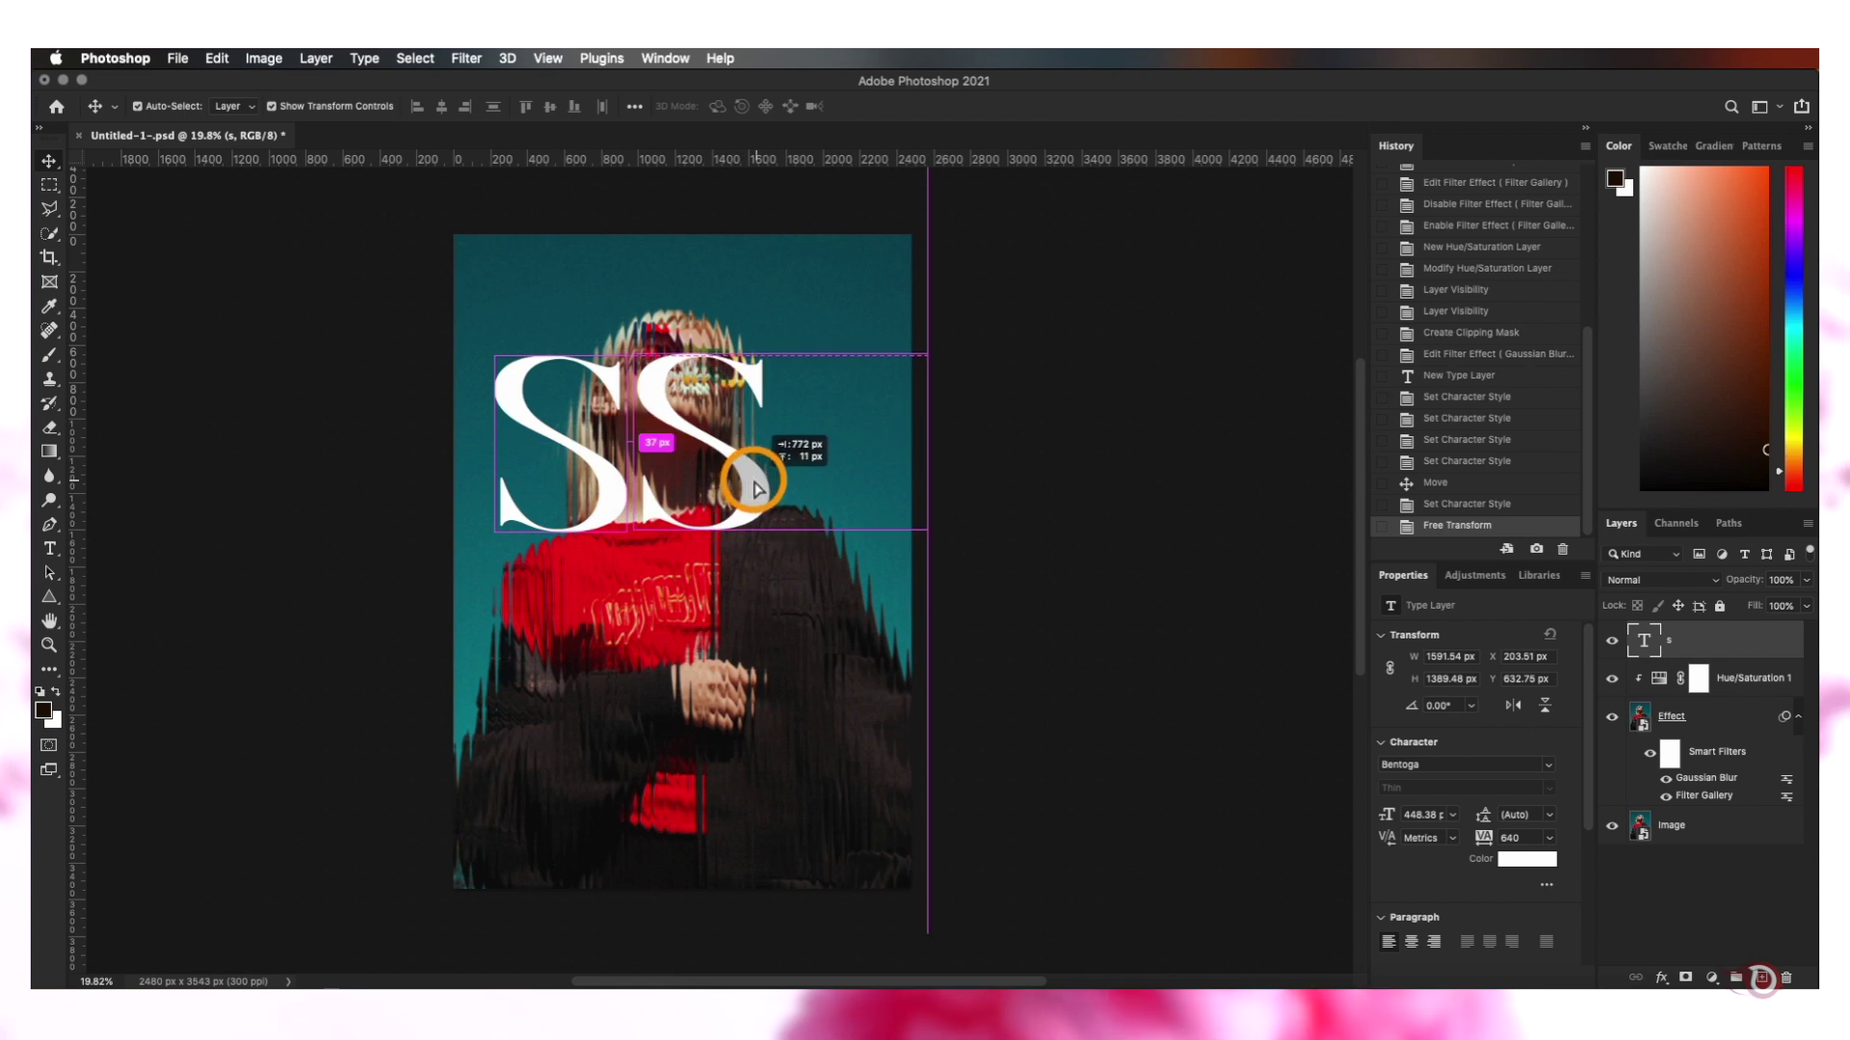
drag(754, 488, 750, 474)
double_click(749, 473)
text(i)
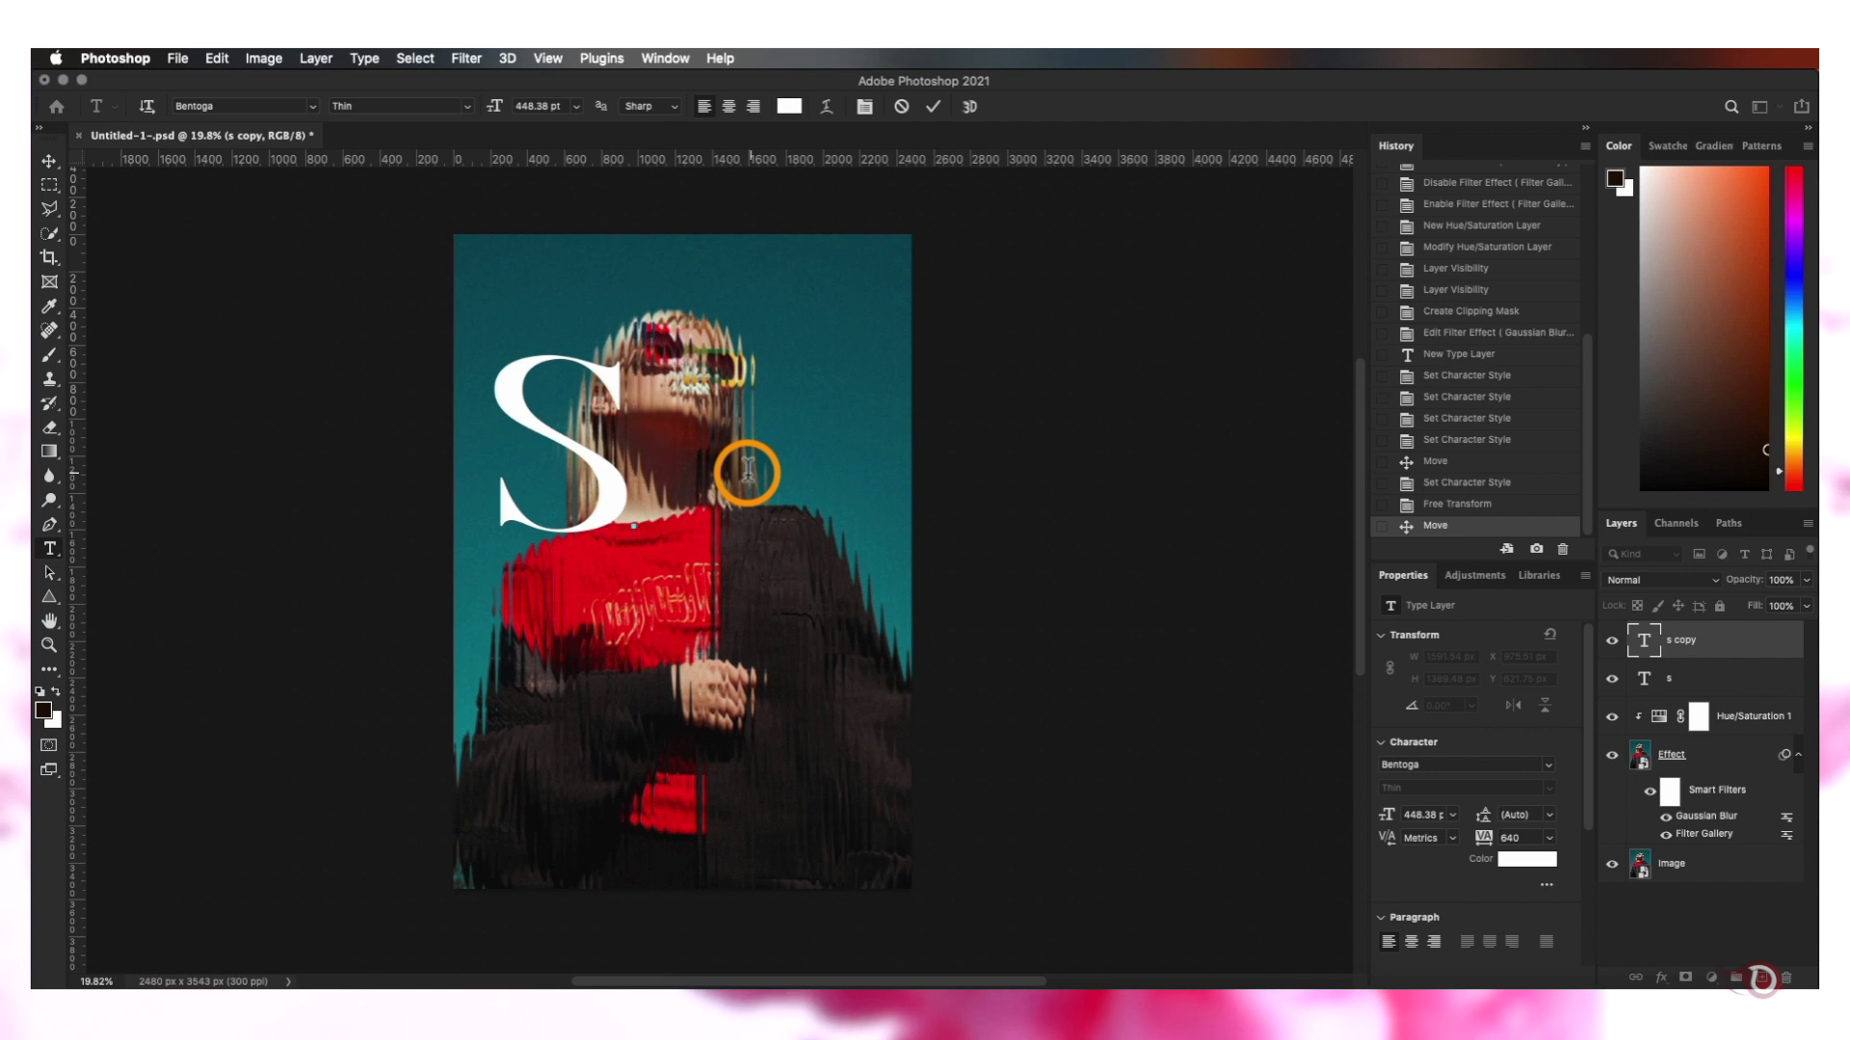
scroll(1421, 810, down, 5)
click(1390, 808)
text(i)
scroll(825, 495, up, 3)
key(super+Return)
Enlarge the letter i and position it over the face, with its dot at the poster's upper edge
key(super+t)
drag(945, 523, 981, 523)
drag(645, 520, 678, 508)
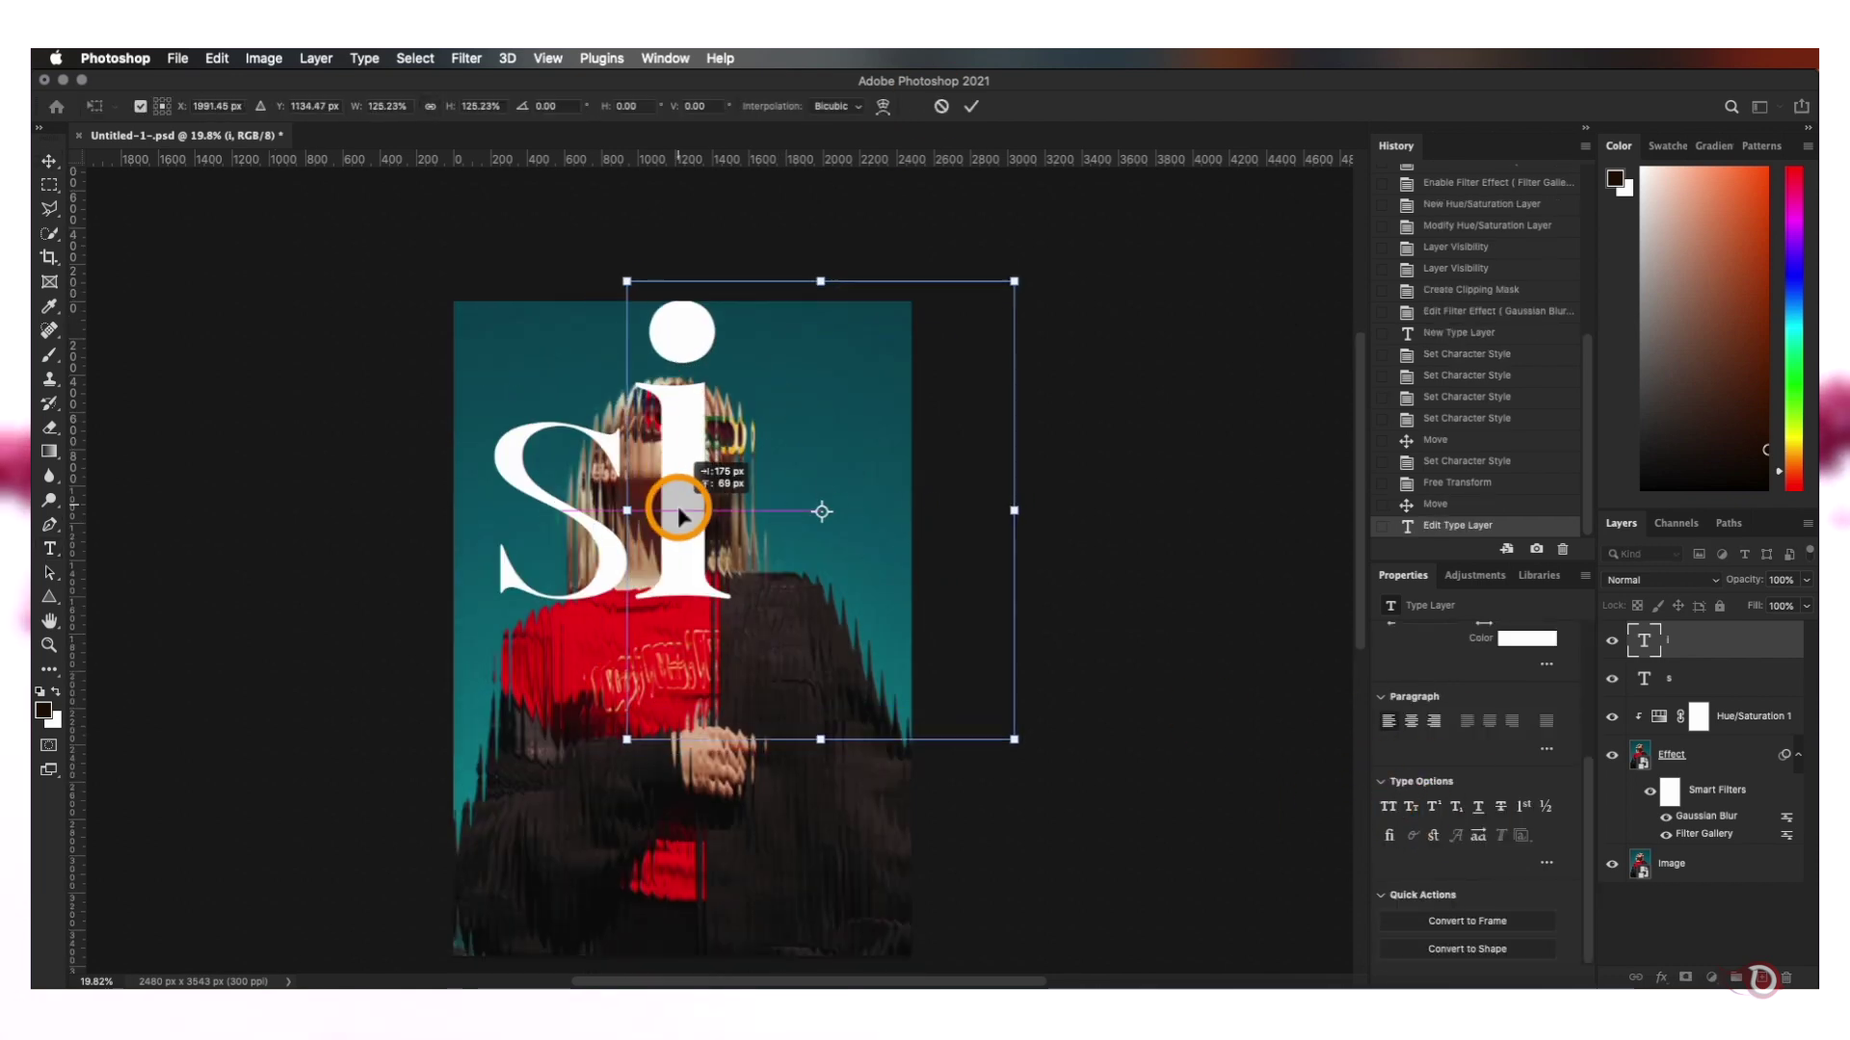
drag(1014, 281, 1001, 298)
drag(700, 506, 700, 491)
key(Return)
Reduce the letter s to about 398 pt and shift it slightly beside the i
click(626, 491)
key(super+t)
drag(784, 545, 767, 545)
drag(603, 559, 596, 566)
key(Return)
Duplicate the i toward the jacket's shoulder, change the copy to l, and scale it down to about 72%
drag(703, 474, 813, 540)
double_click(813, 540)
text(l)
key(super+Return)
key(super+t)
drag(1114, 566, 1070, 567)
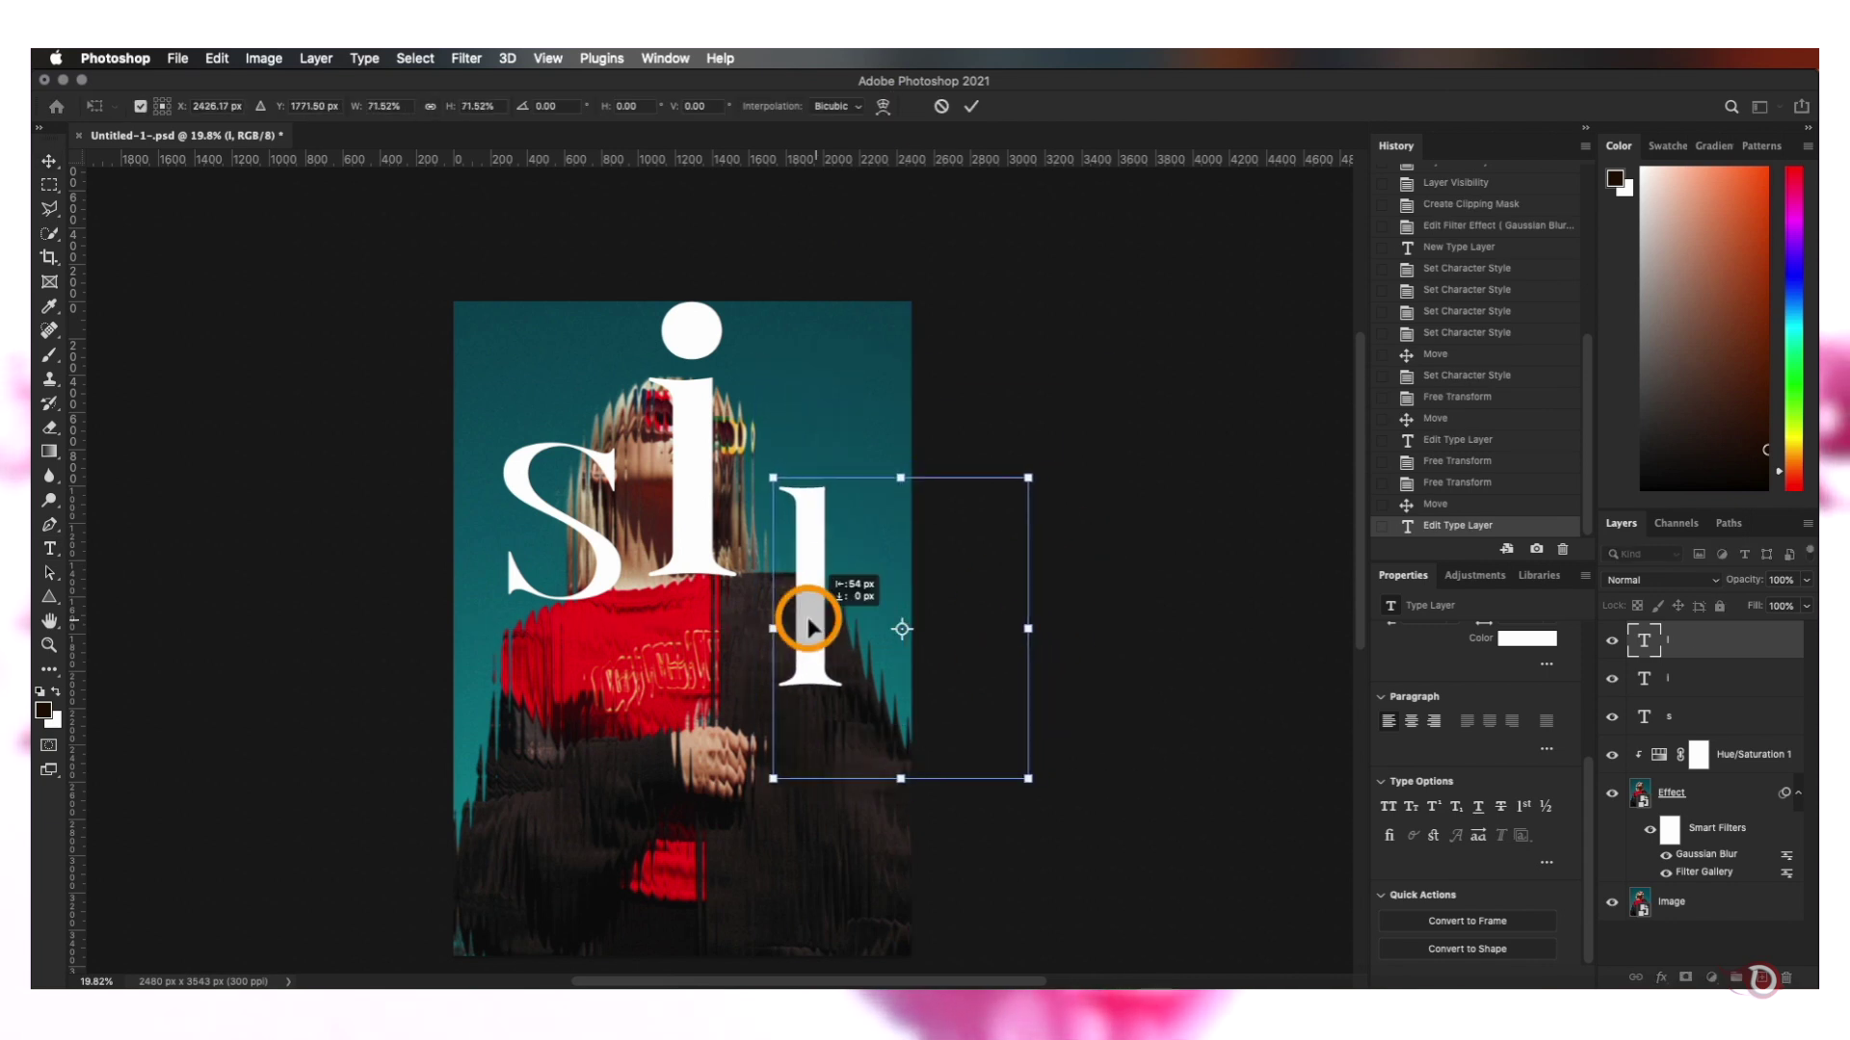
key(Return)
Duplicate the l onto the red shirt below the s, change the copy to e, and scale it to about 69%
scroll(808, 578, down, 3)
drag(809, 536, 594, 627)
double_click(595, 627)
text(e)
key(super+Return)
key(super+t)
drag(876, 627, 829, 625)
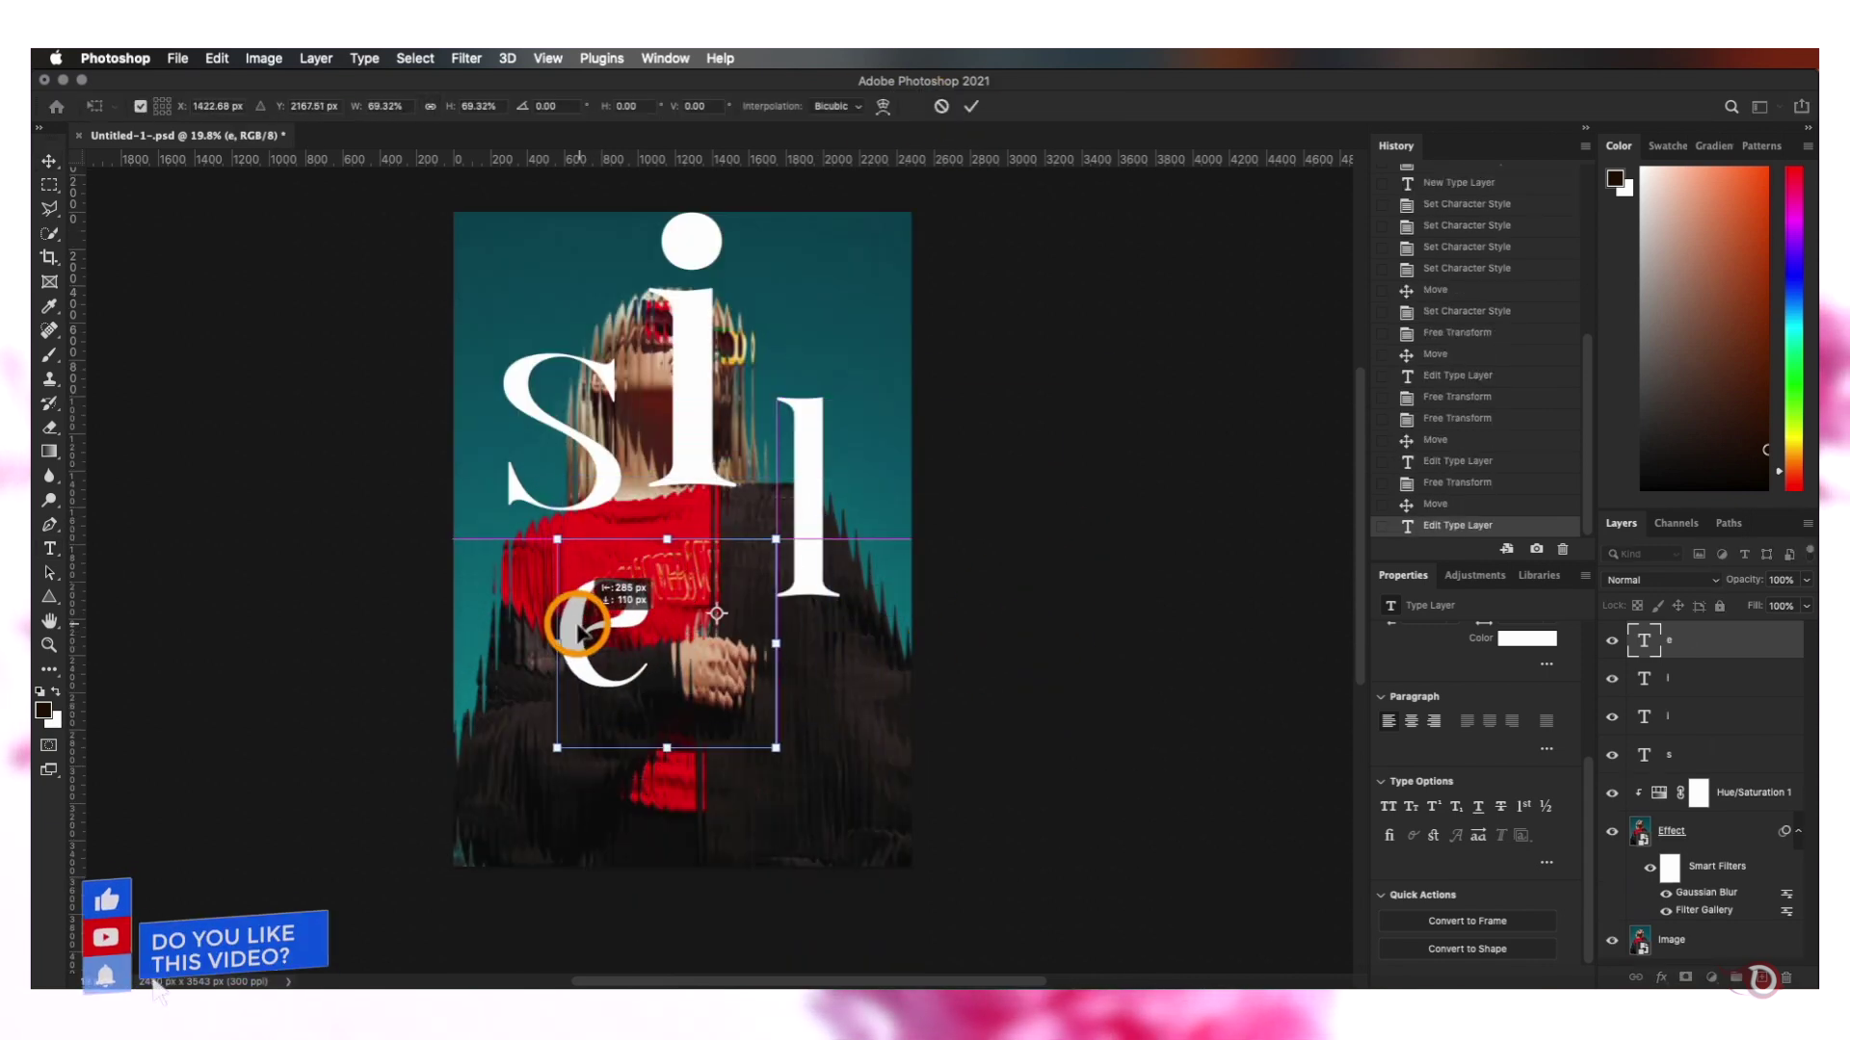
Duplicate the e to below the l, change the copy to n, and enlarge it to about 338 pt
drag(578, 626, 805, 661)
key(Return)
double_click(806, 661)
text(n)
key(super+Return)
key(super+t)
drag(970, 695, 1050, 703)
drag(800, 685, 888, 709)
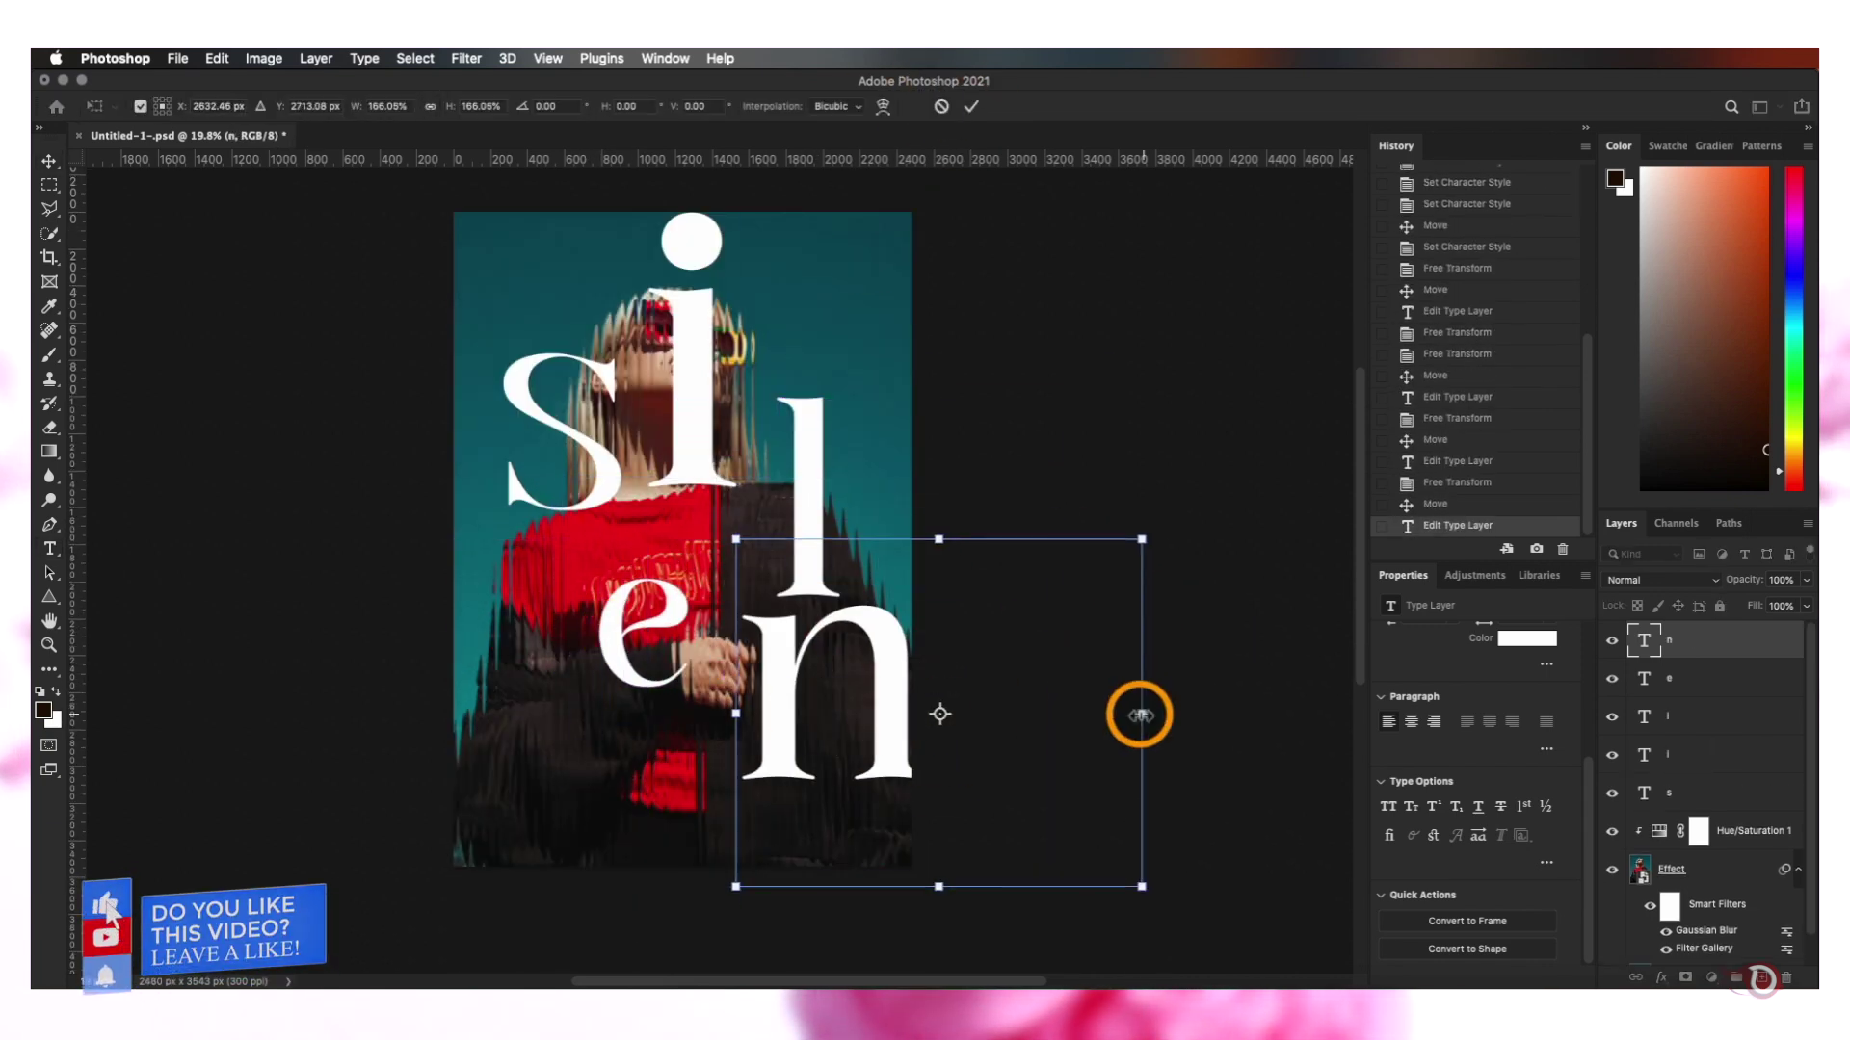
drag(1141, 714, 1098, 715)
click(970, 106)
Raise the n and the l slightly and nudge the e to balance the spacing between the letters
drag(867, 694, 865, 665)
double_click(808, 498)
click(927, 104)
drag(808, 497, 799, 471)
click(898, 639)
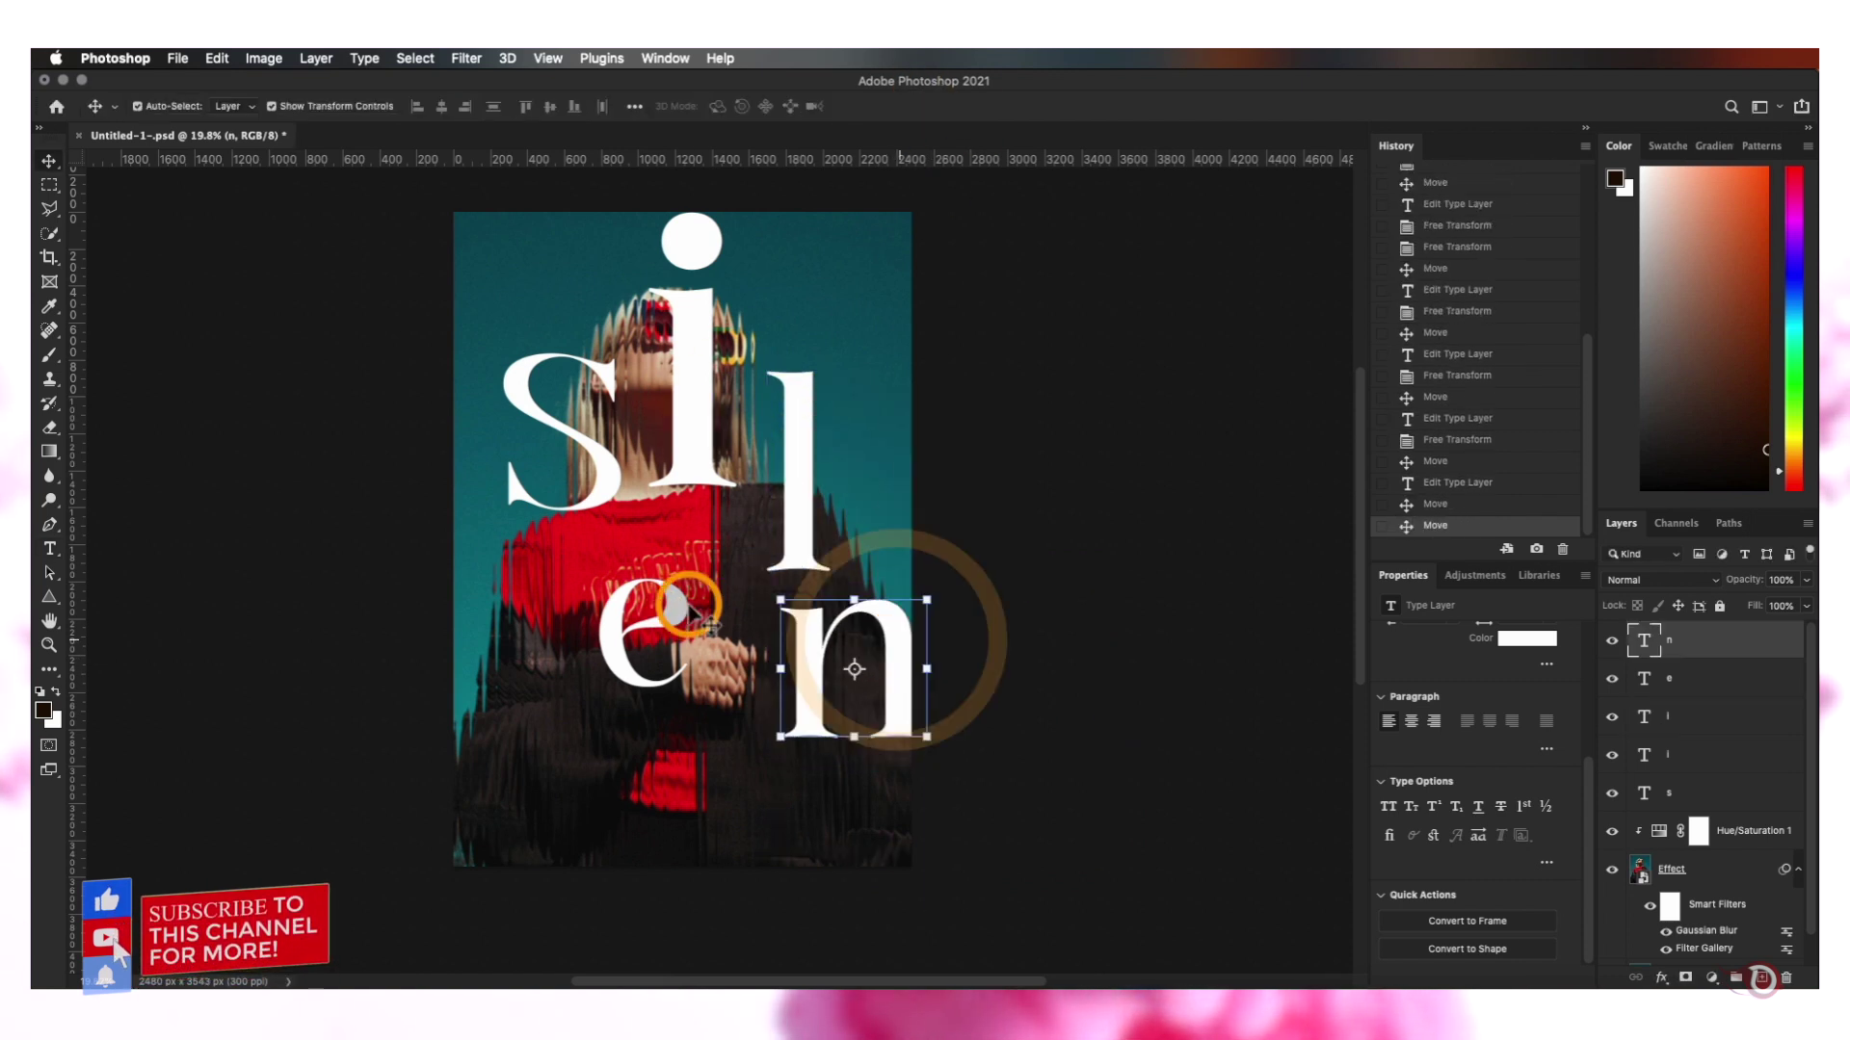
drag(687, 603, 694, 610)
Duplicate the n to the poster's lower-left area, change the copy to c, and enlarge it to about 455 pt
scroll(690, 616, down, 4)
scroll(690, 616, up, 2)
drag(818, 449, 528, 545)
double_click(528, 545)
text(c)
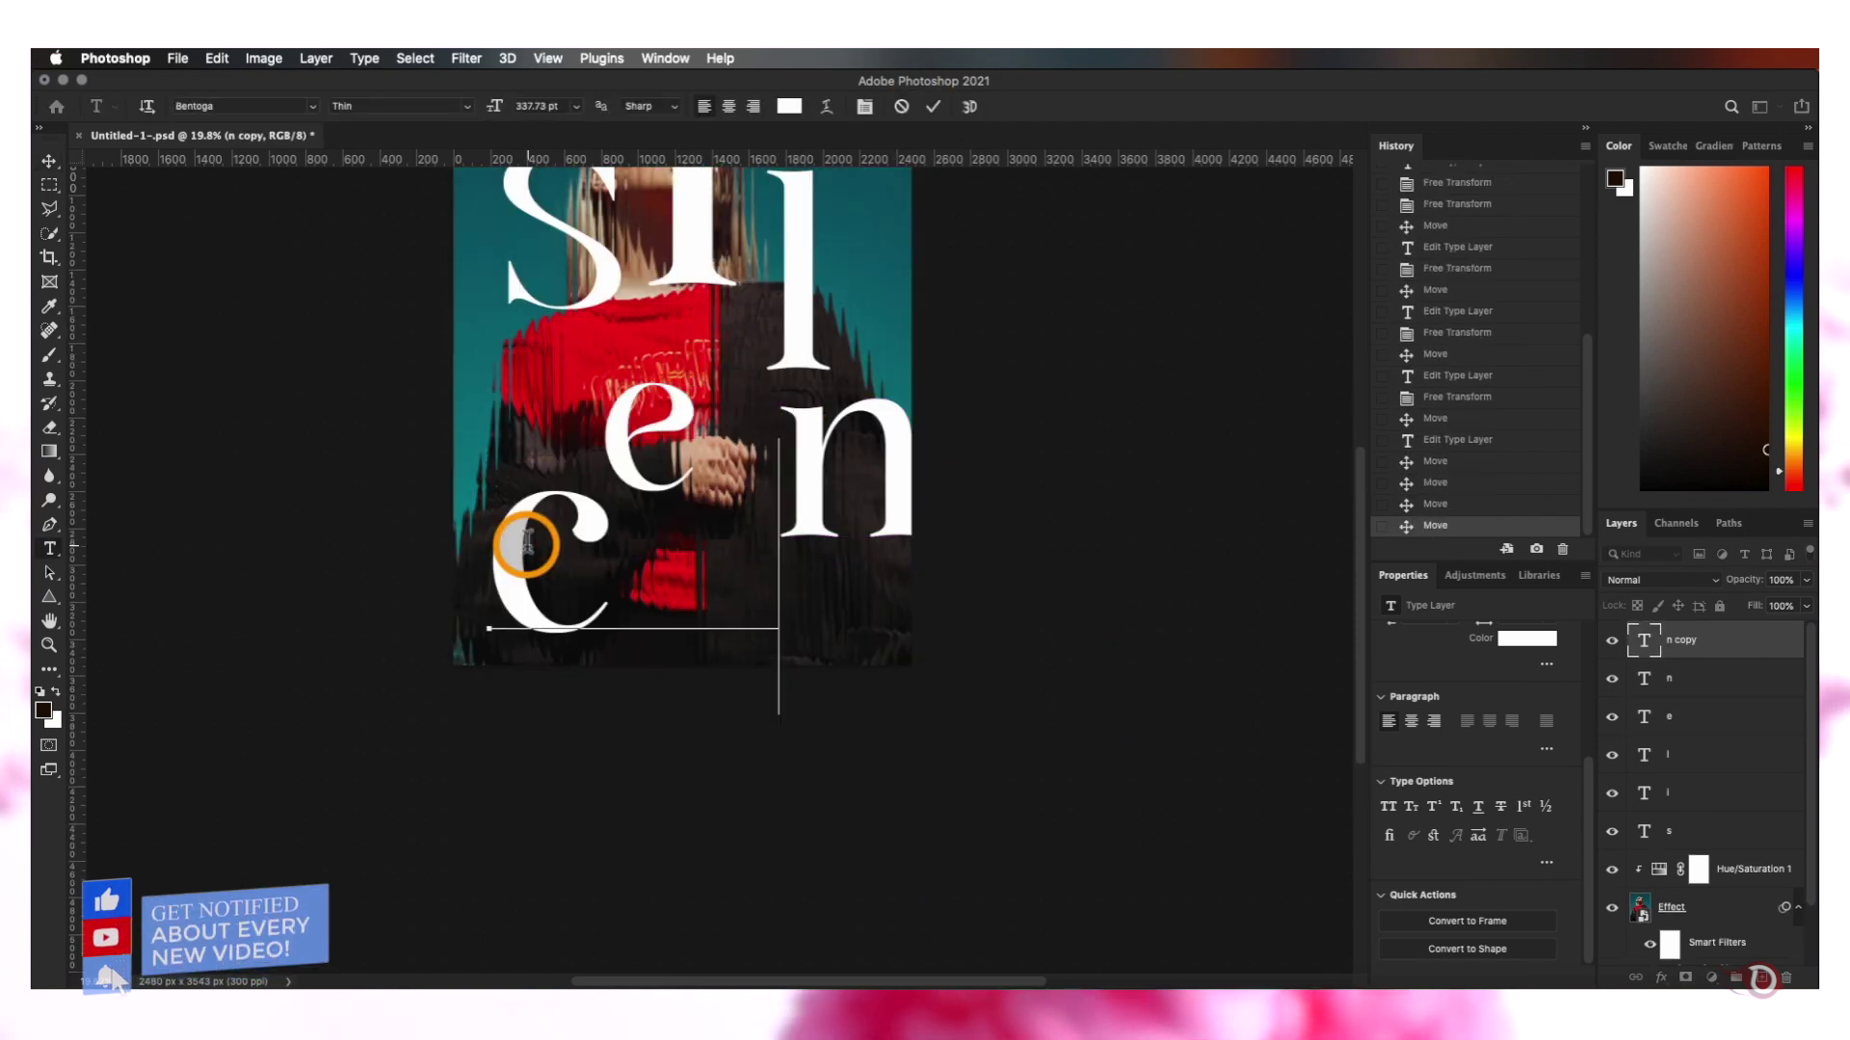
key(super+Return)
key(super+t)
drag(779, 577, 829, 582)
Duplicate the c to its right, change the copy to e, and shrink it to fit below the hands
drag(482, 521, 769, 591)
key(Return)
double_click(769, 592)
text(e)
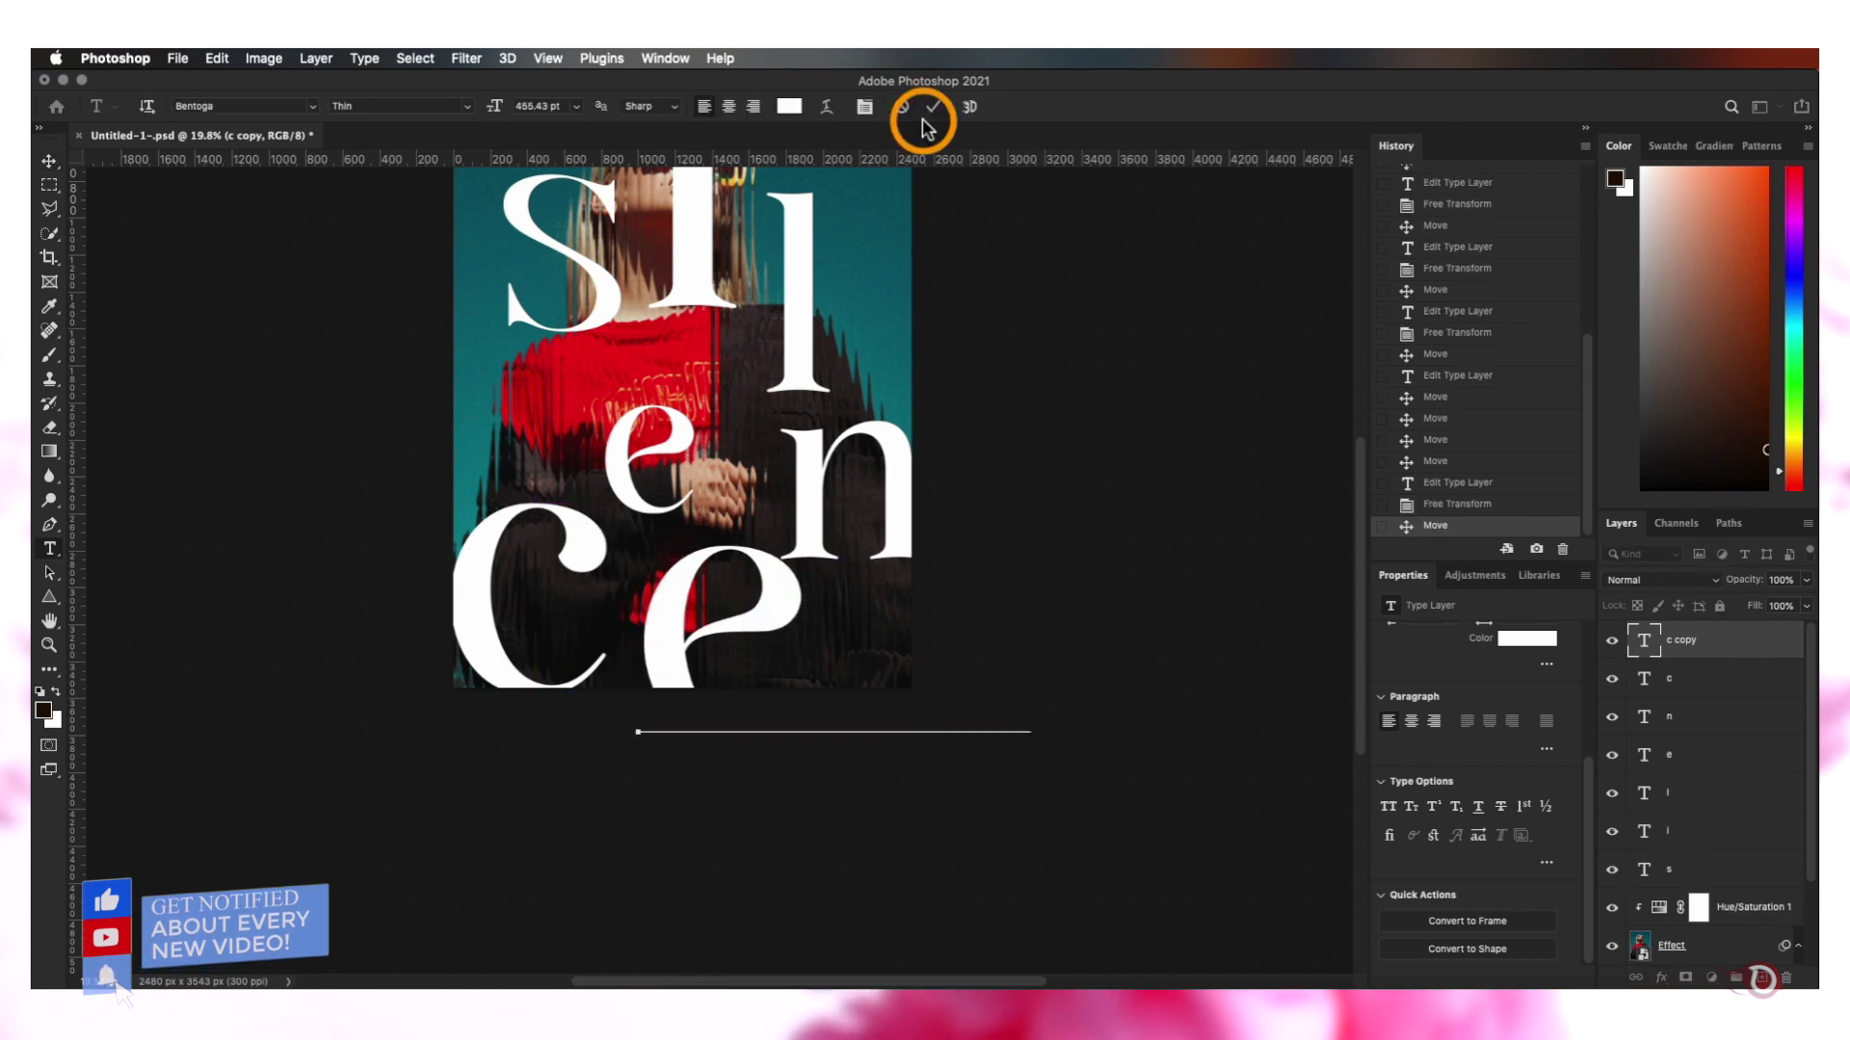
click(931, 107)
key(super+t)
drag(1036, 661, 766, 604)
click(968, 105)
Move the letter s slightly lower beside the i
scroll(760, 681, up, 3)
drag(561, 455, 562, 472)
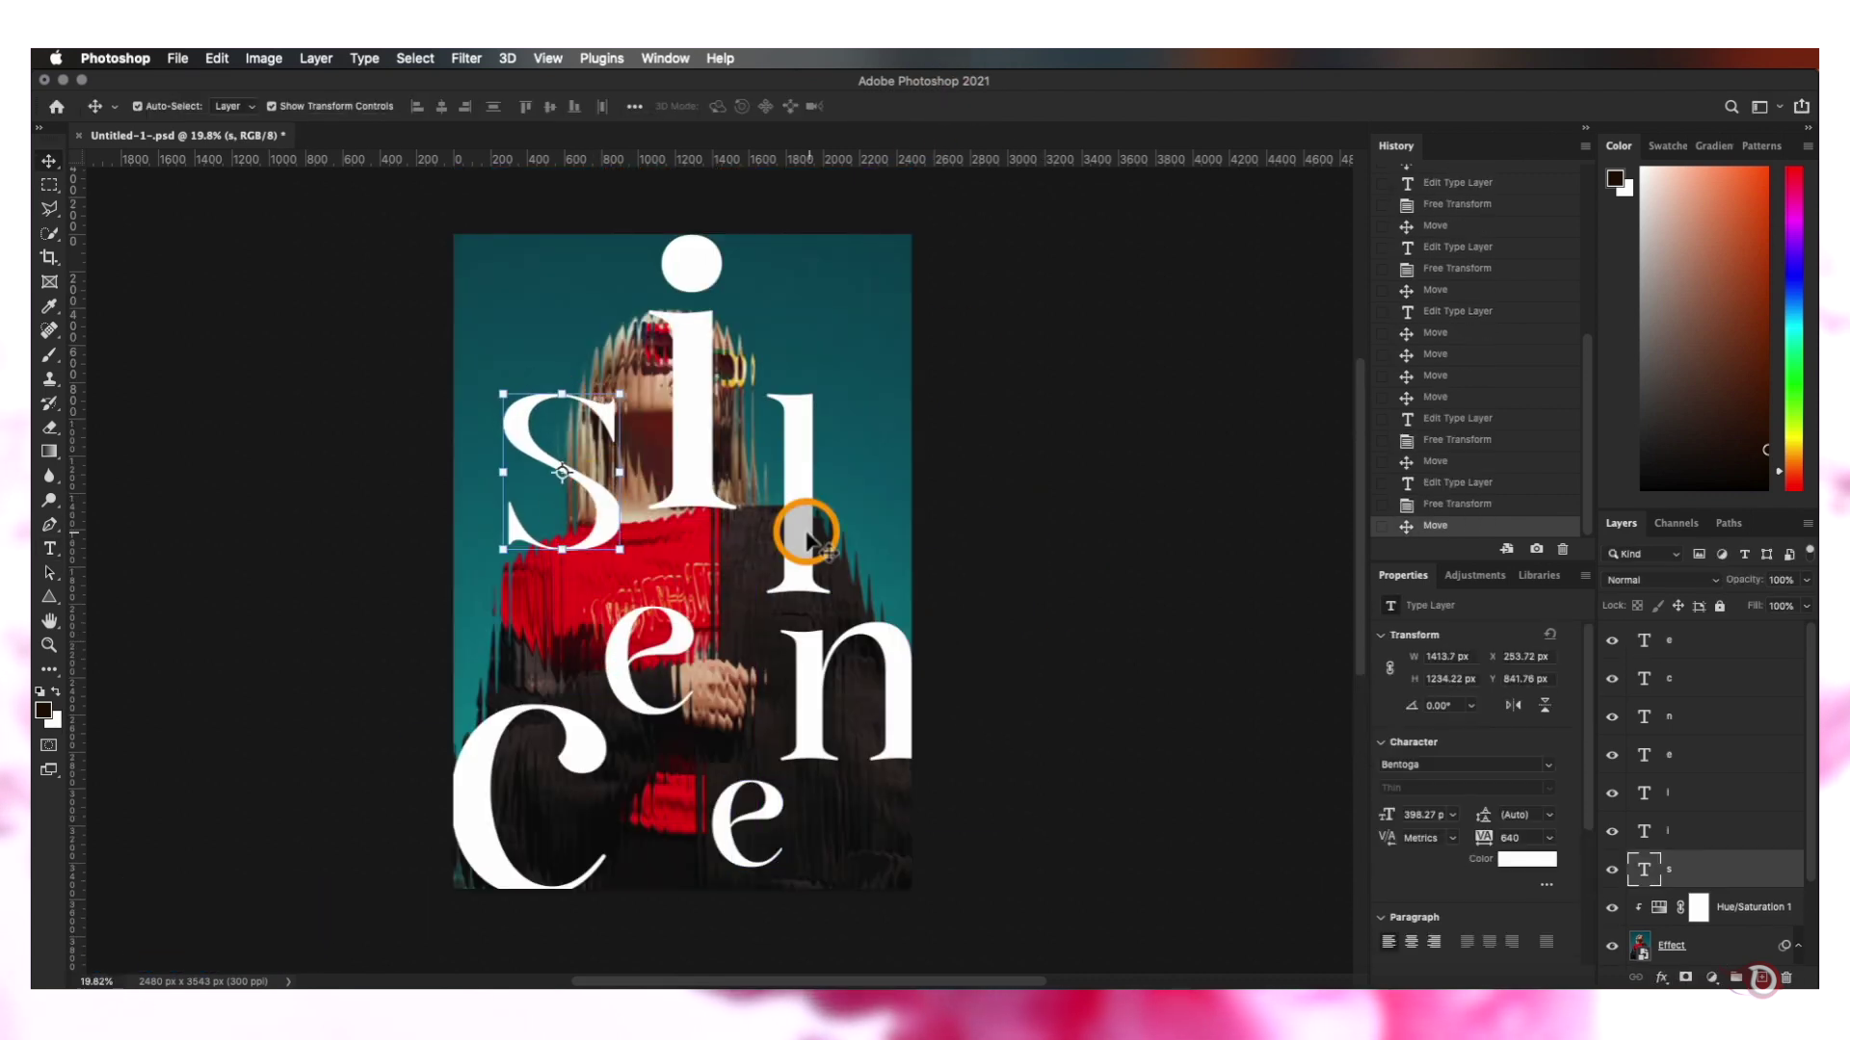
scroll(808, 540, down, 3)
scroll(814, 536, up, 2)
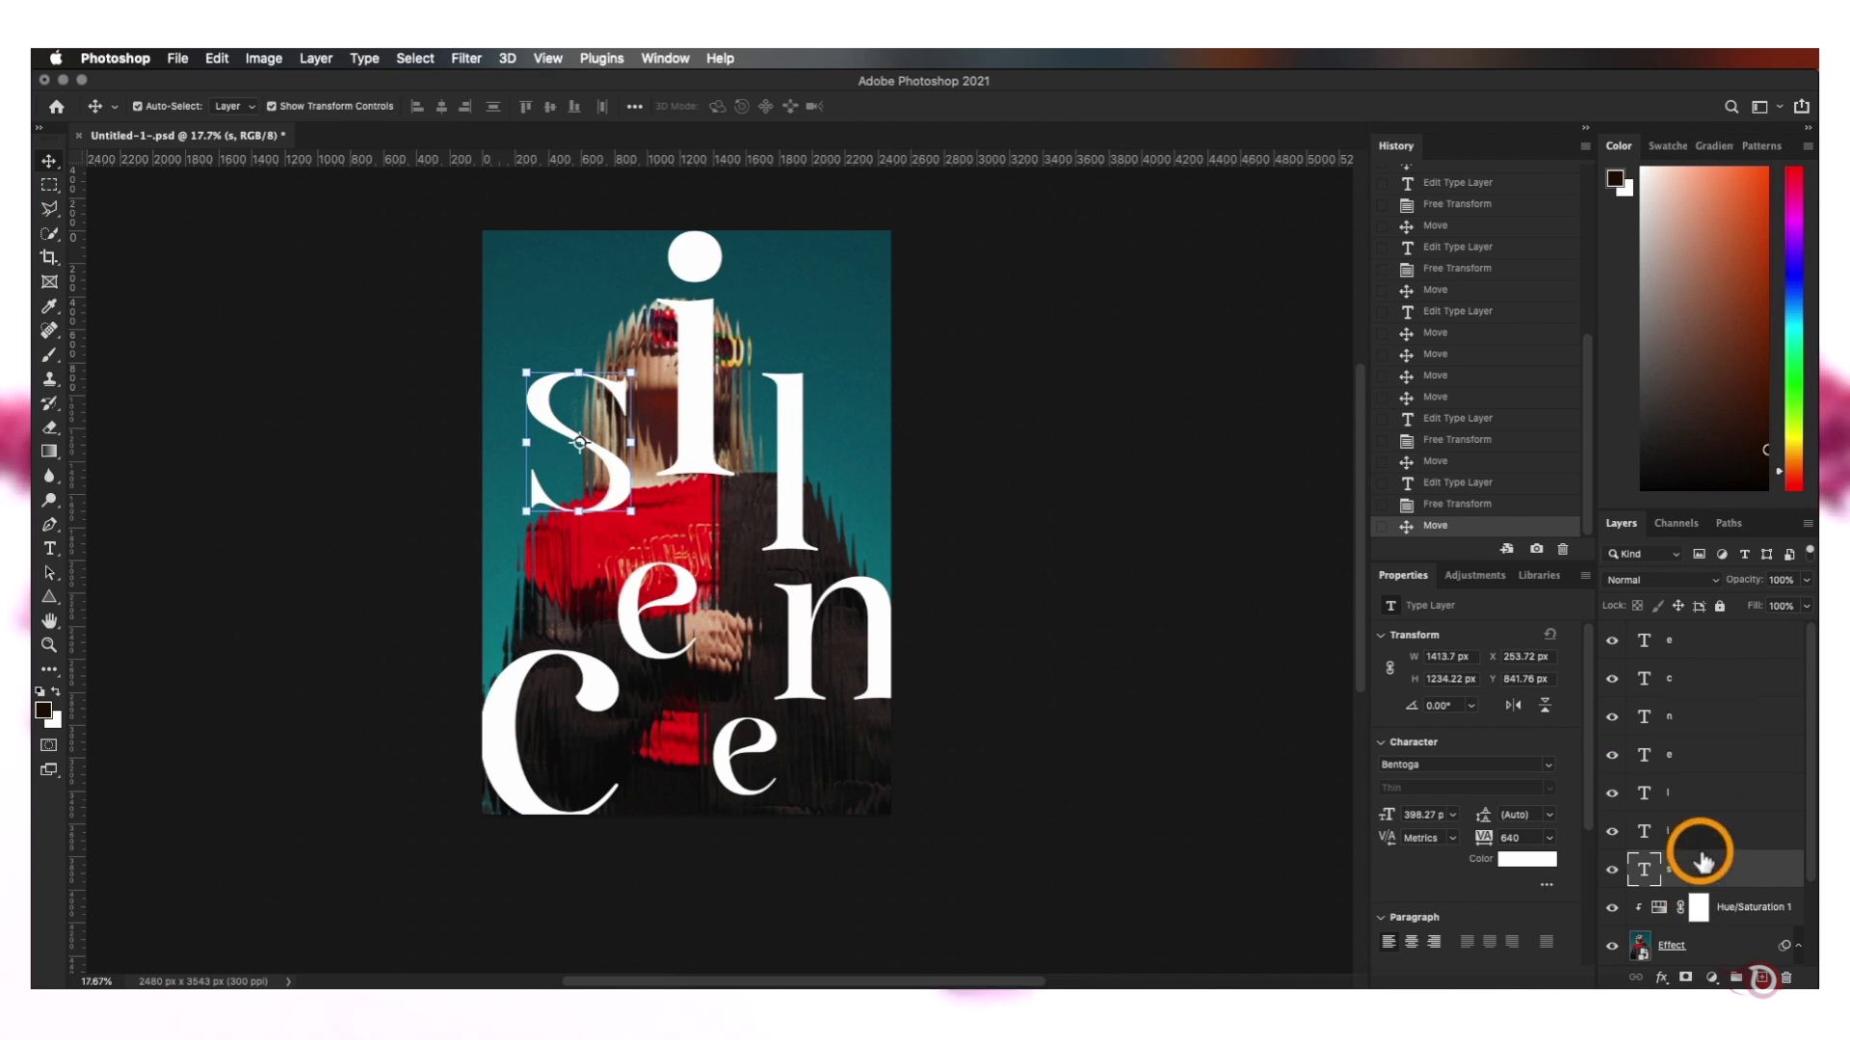
Convert all the letter layers together into one smart object and rename it Text
shift+click(1711, 638)
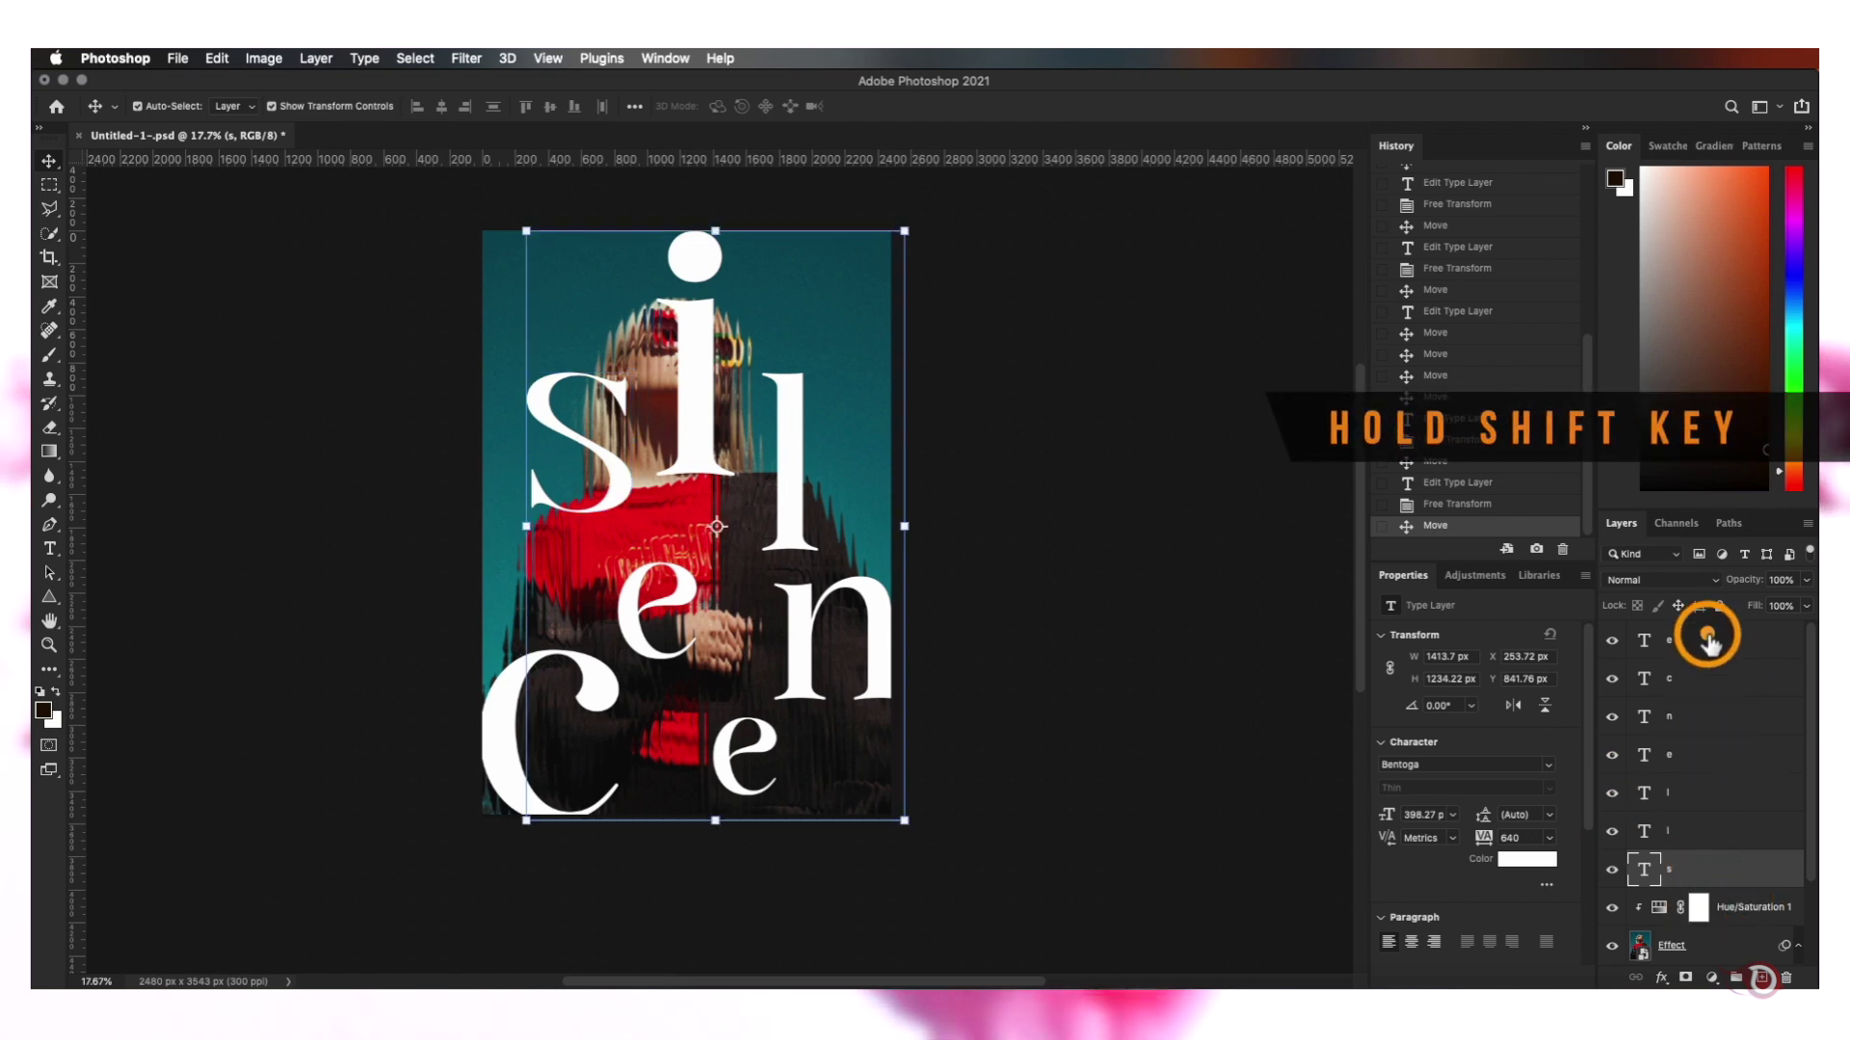
right_click(1712, 655)
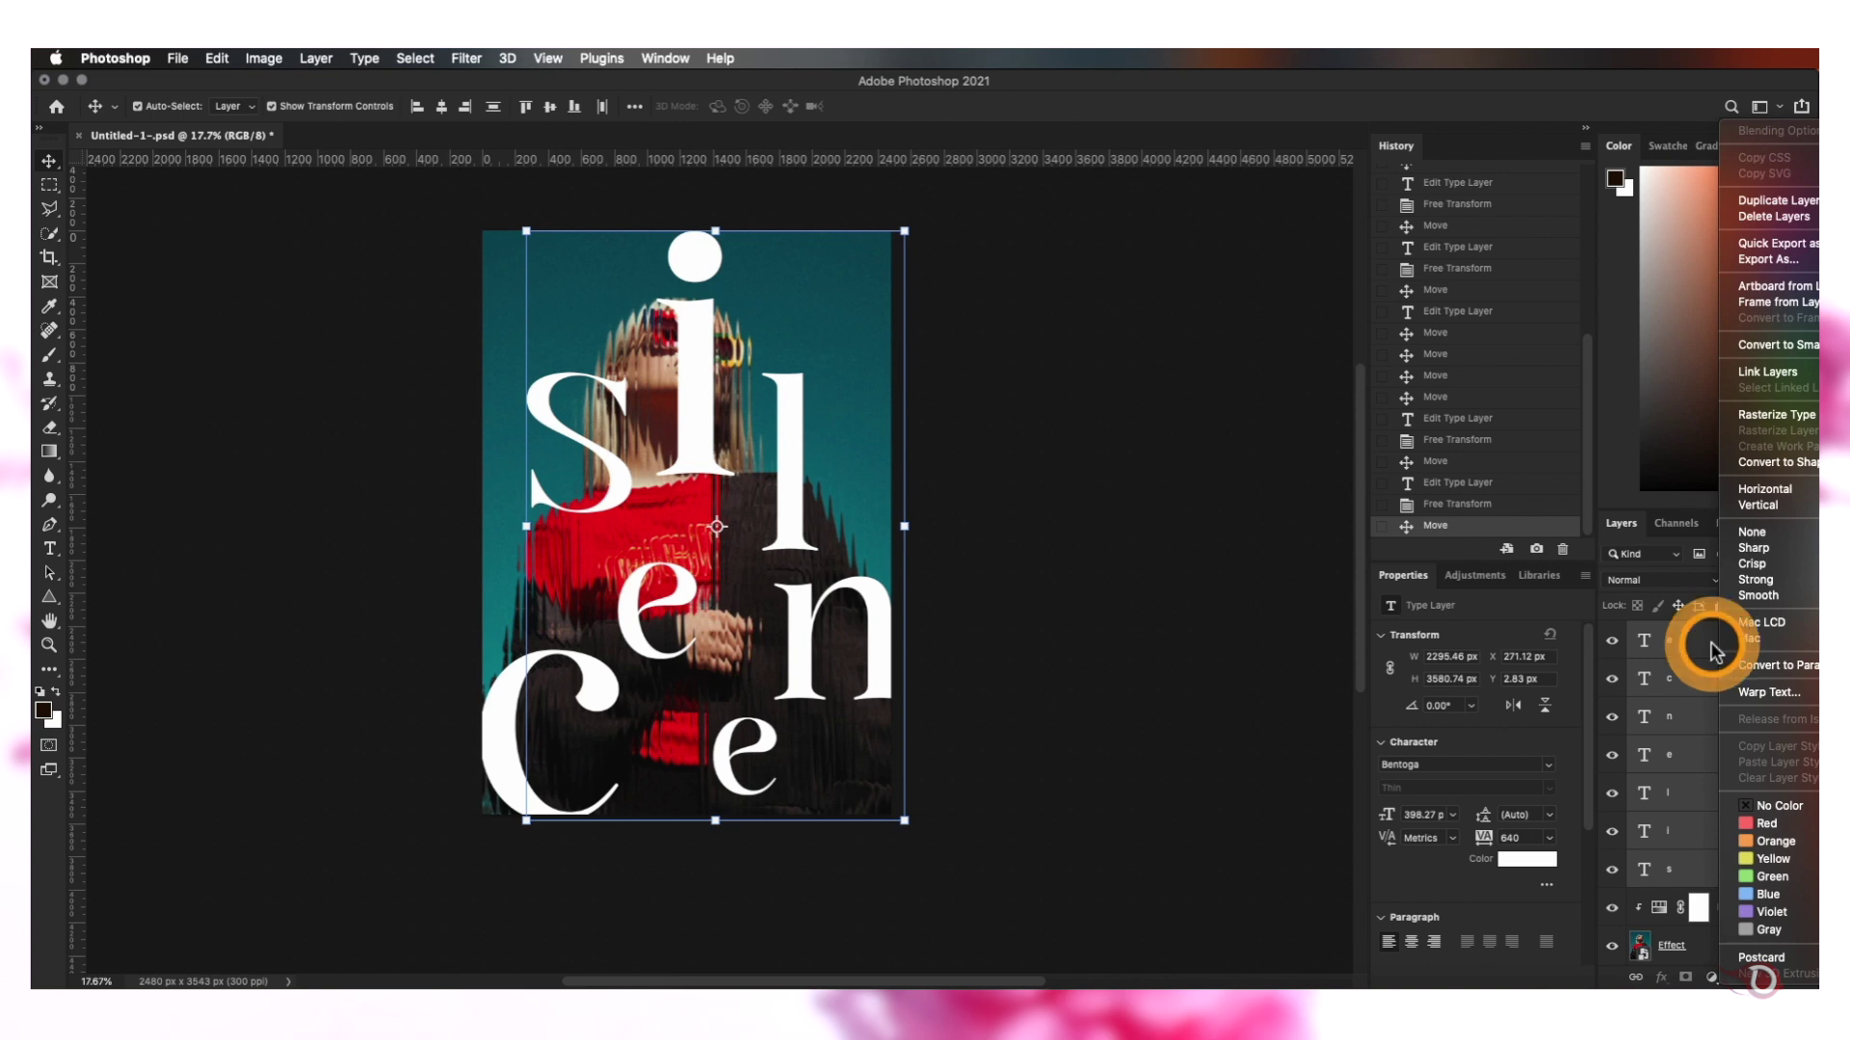
click(1782, 345)
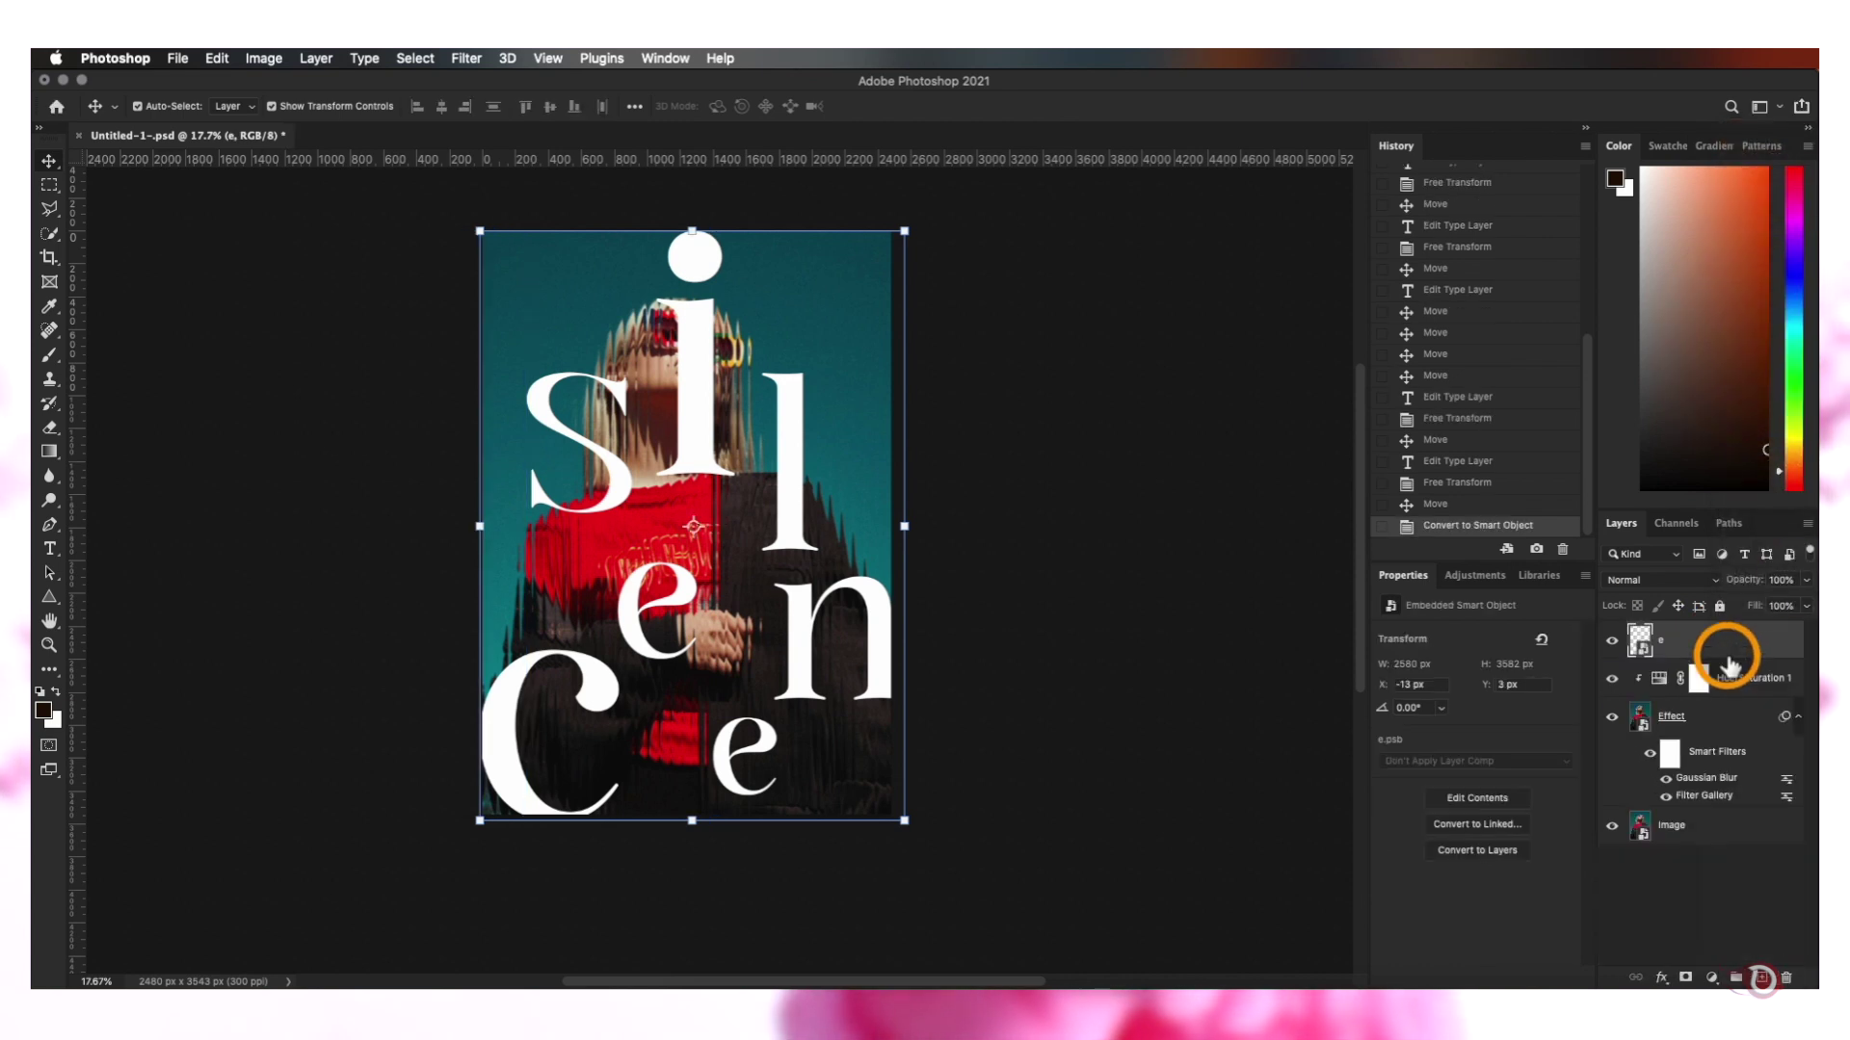
double_click(1675, 640)
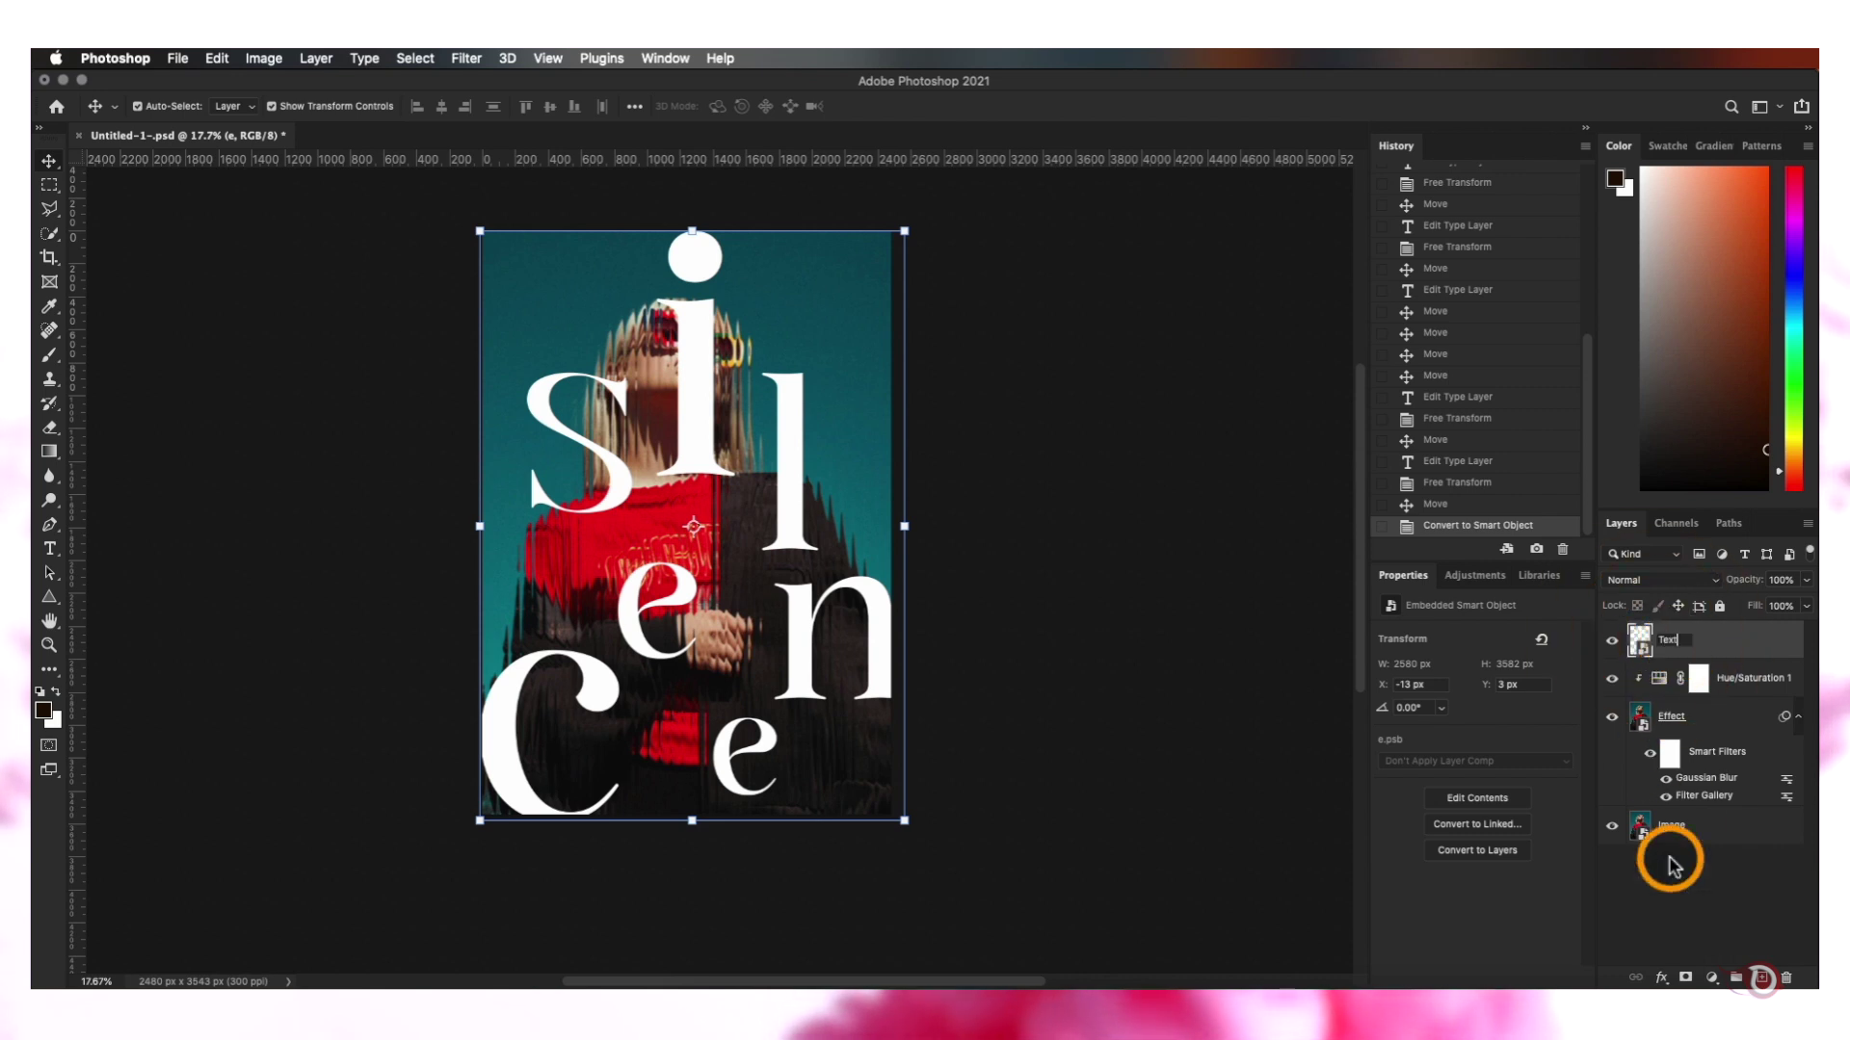
text(Text)
click(1664, 909)
click(1674, 633)
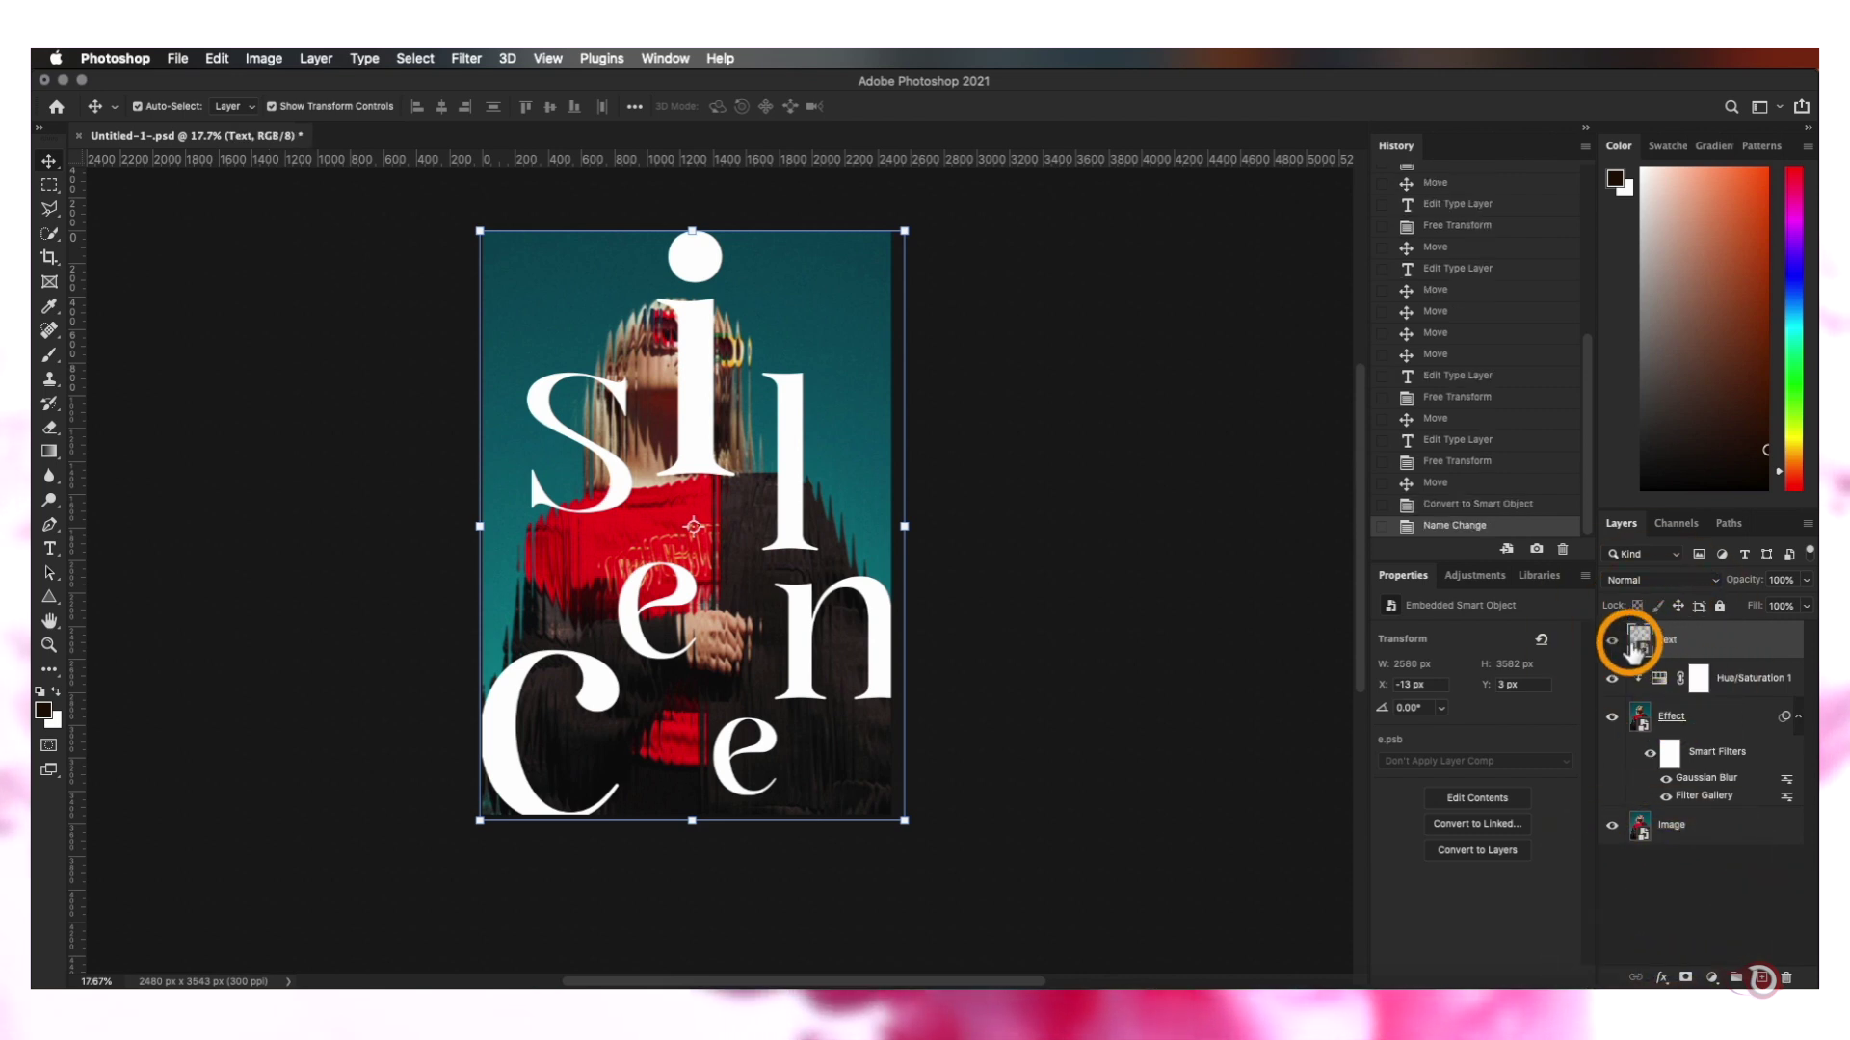
Mask the Effect layer with a selection loaded from the Text layer's letters, and hide the Text layer
double_click(1635, 643)
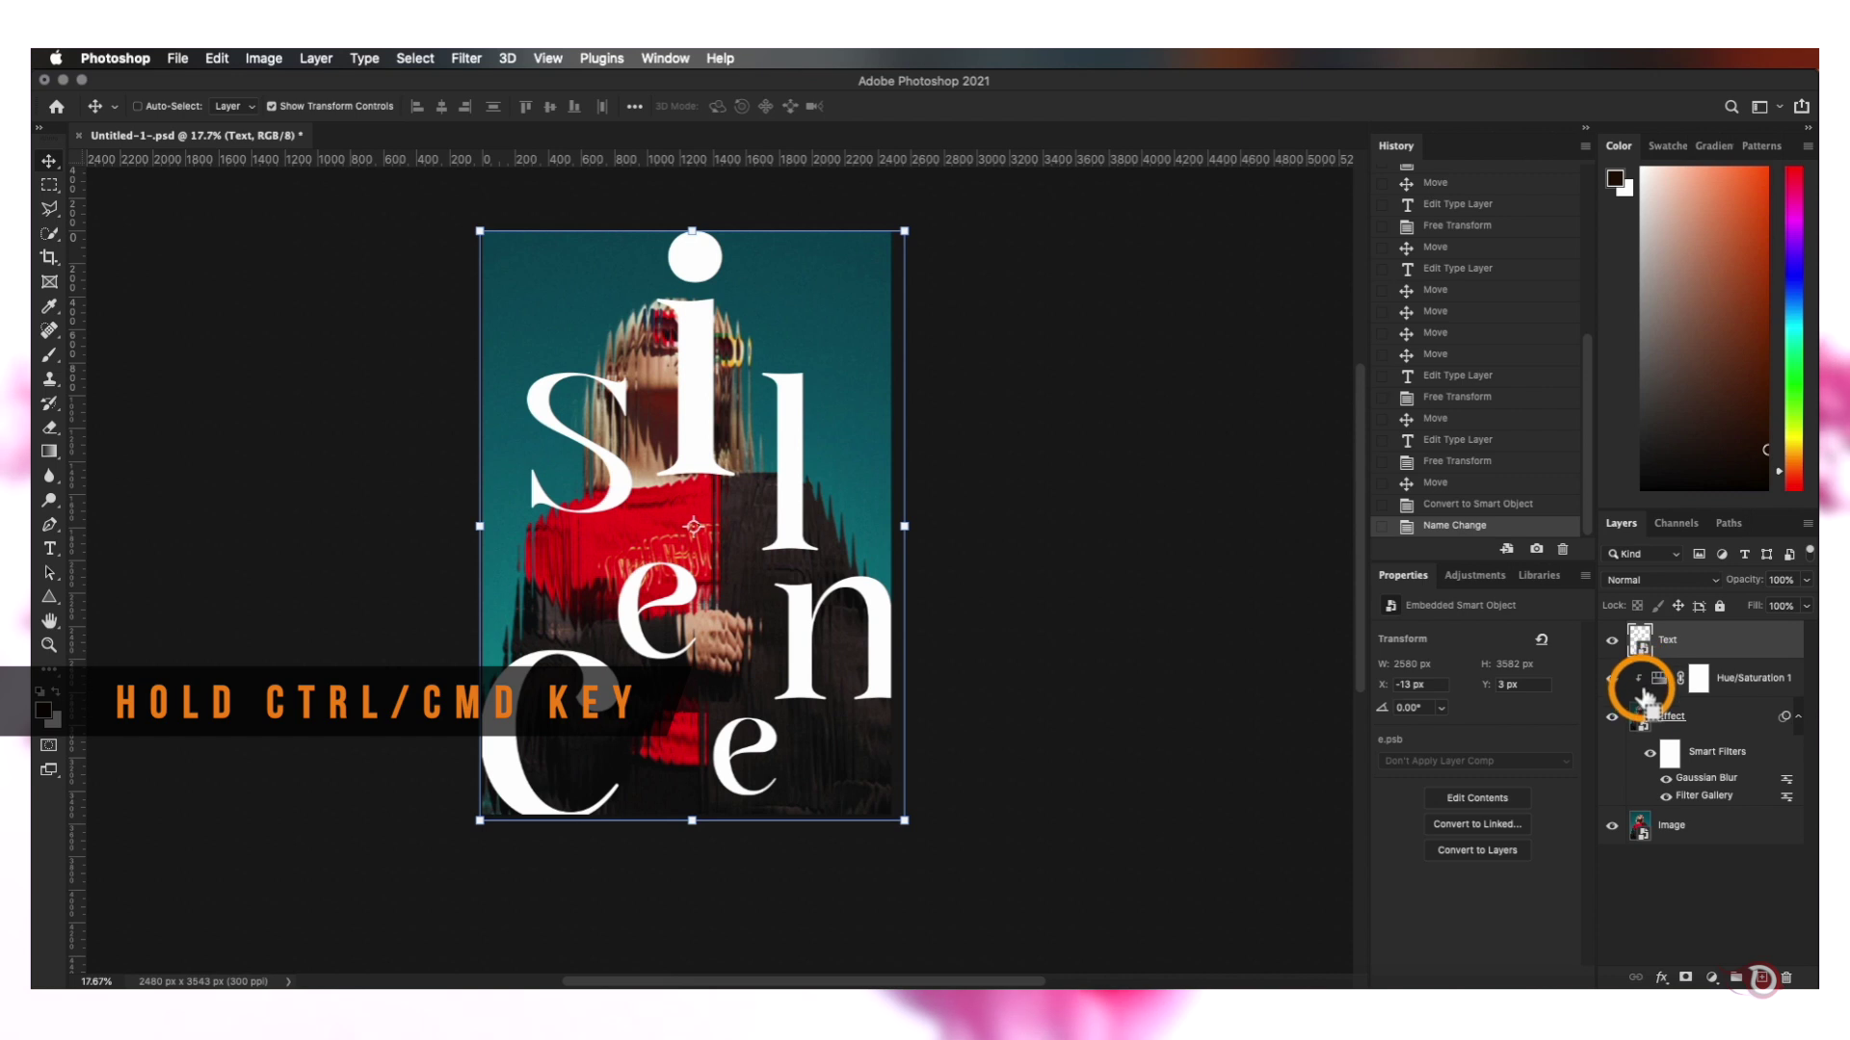
super+click(1636, 637)
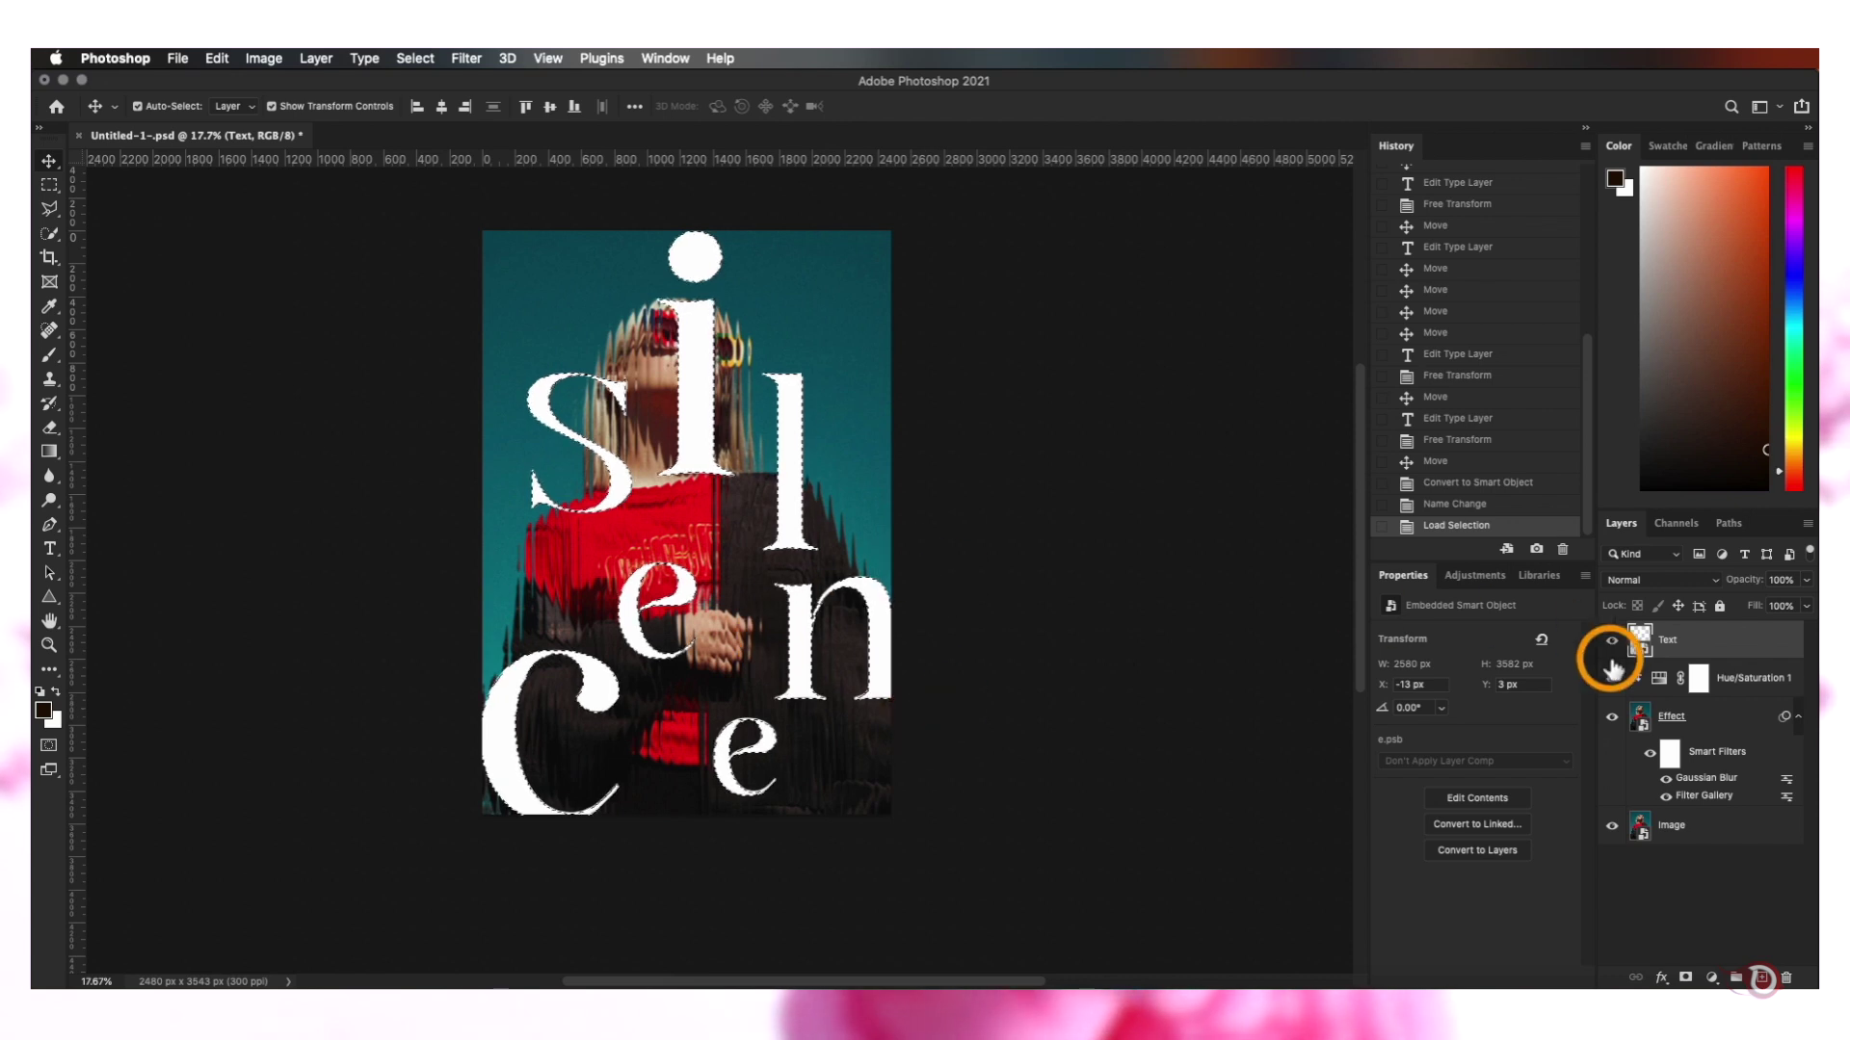
click(1667, 722)
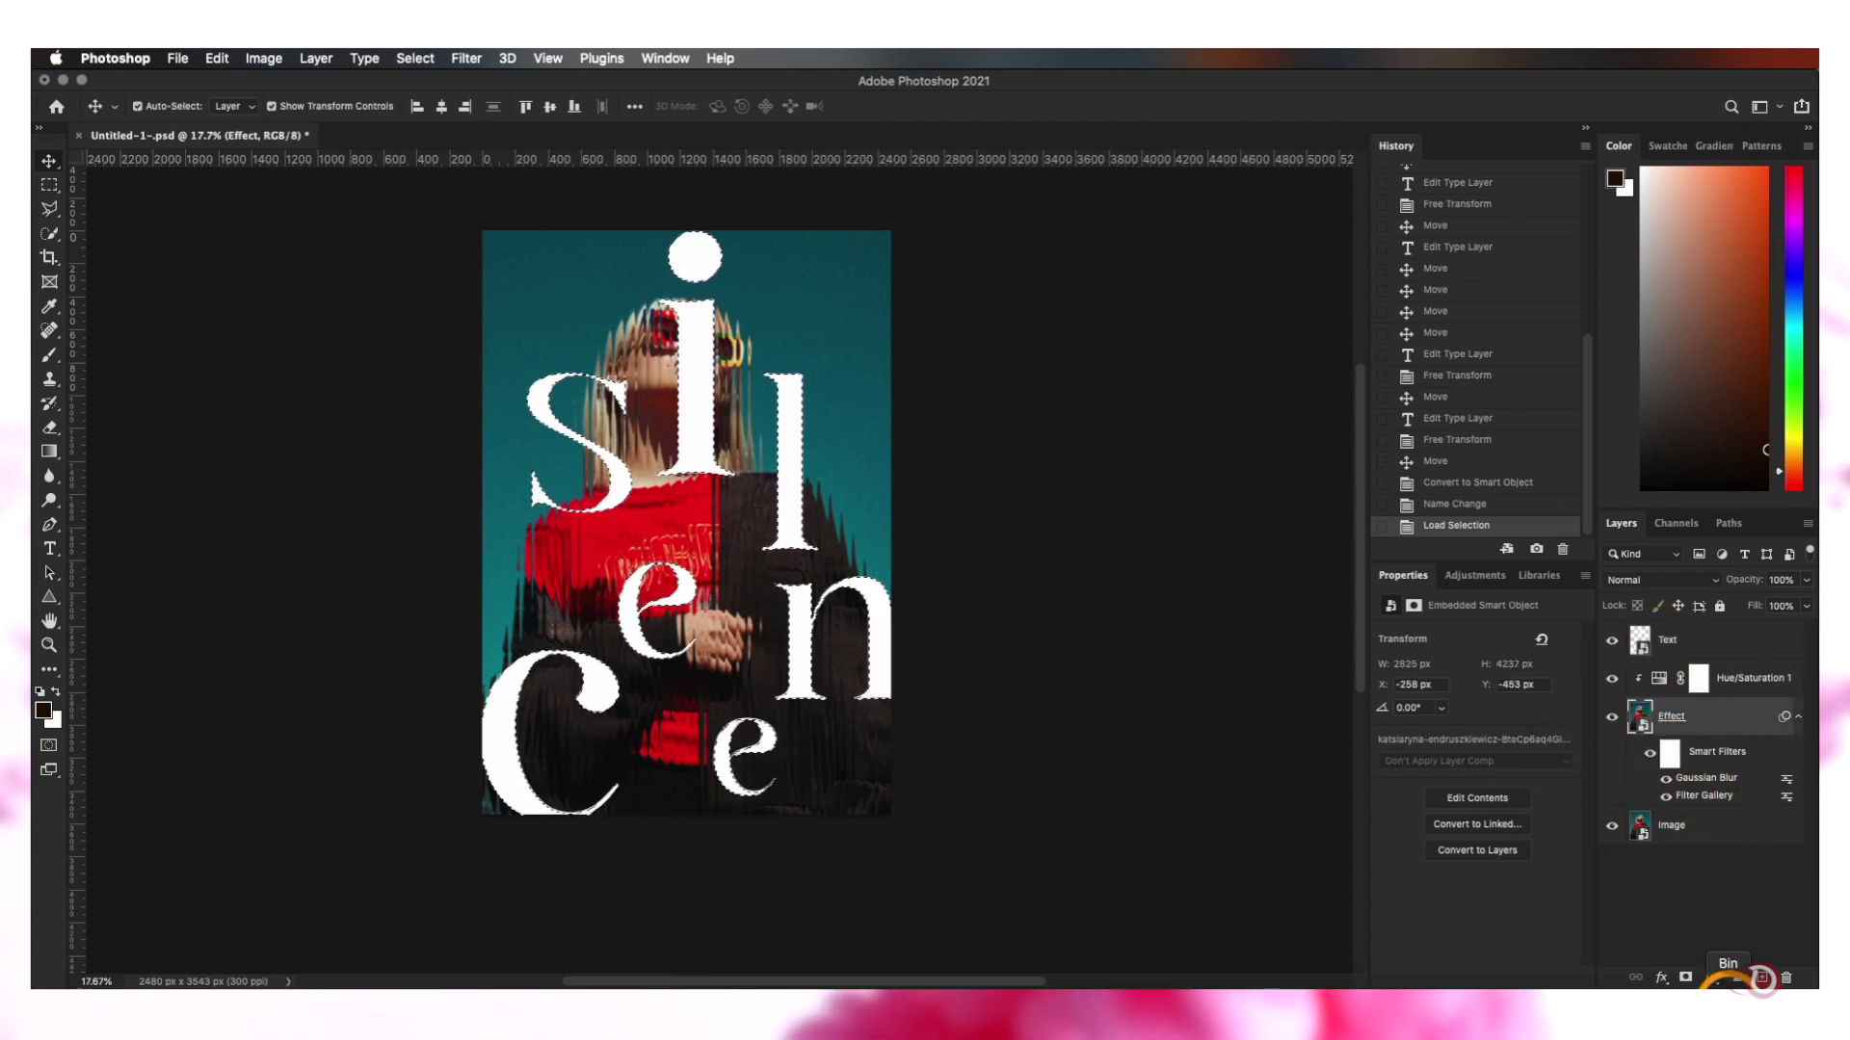
click(1684, 978)
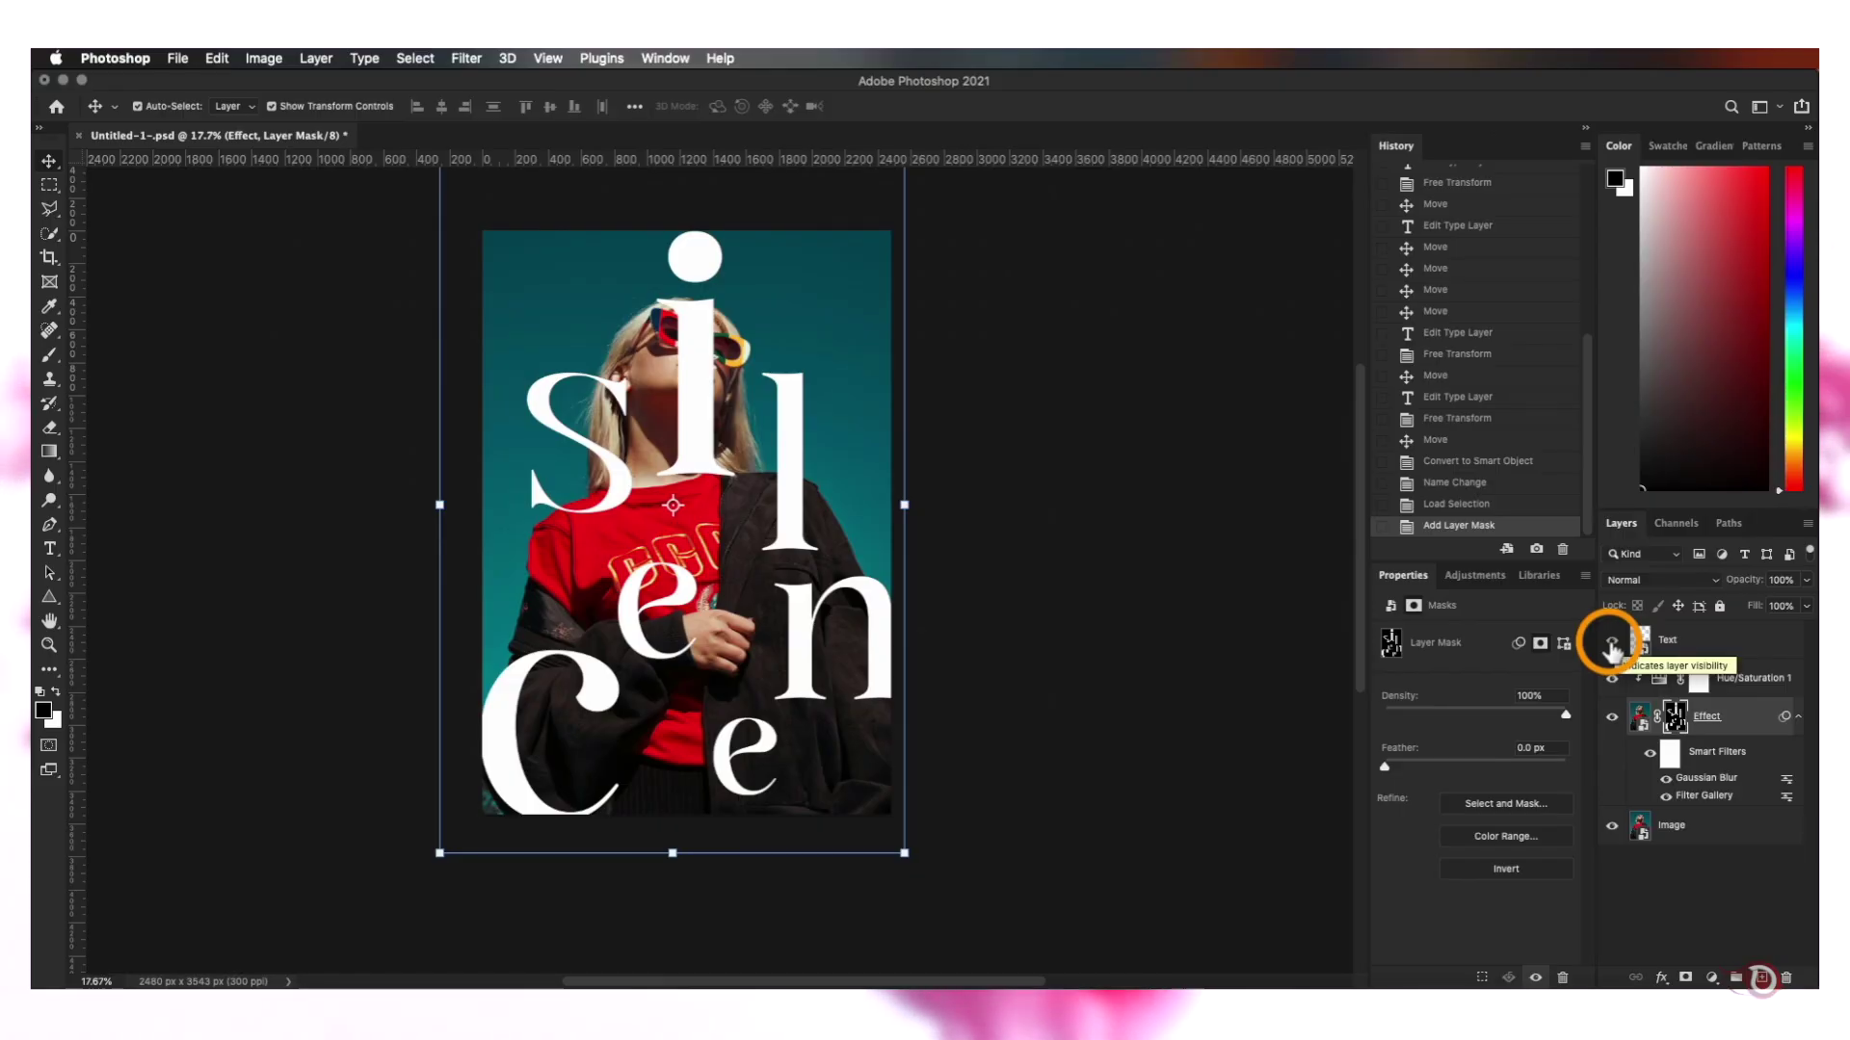
click(1612, 641)
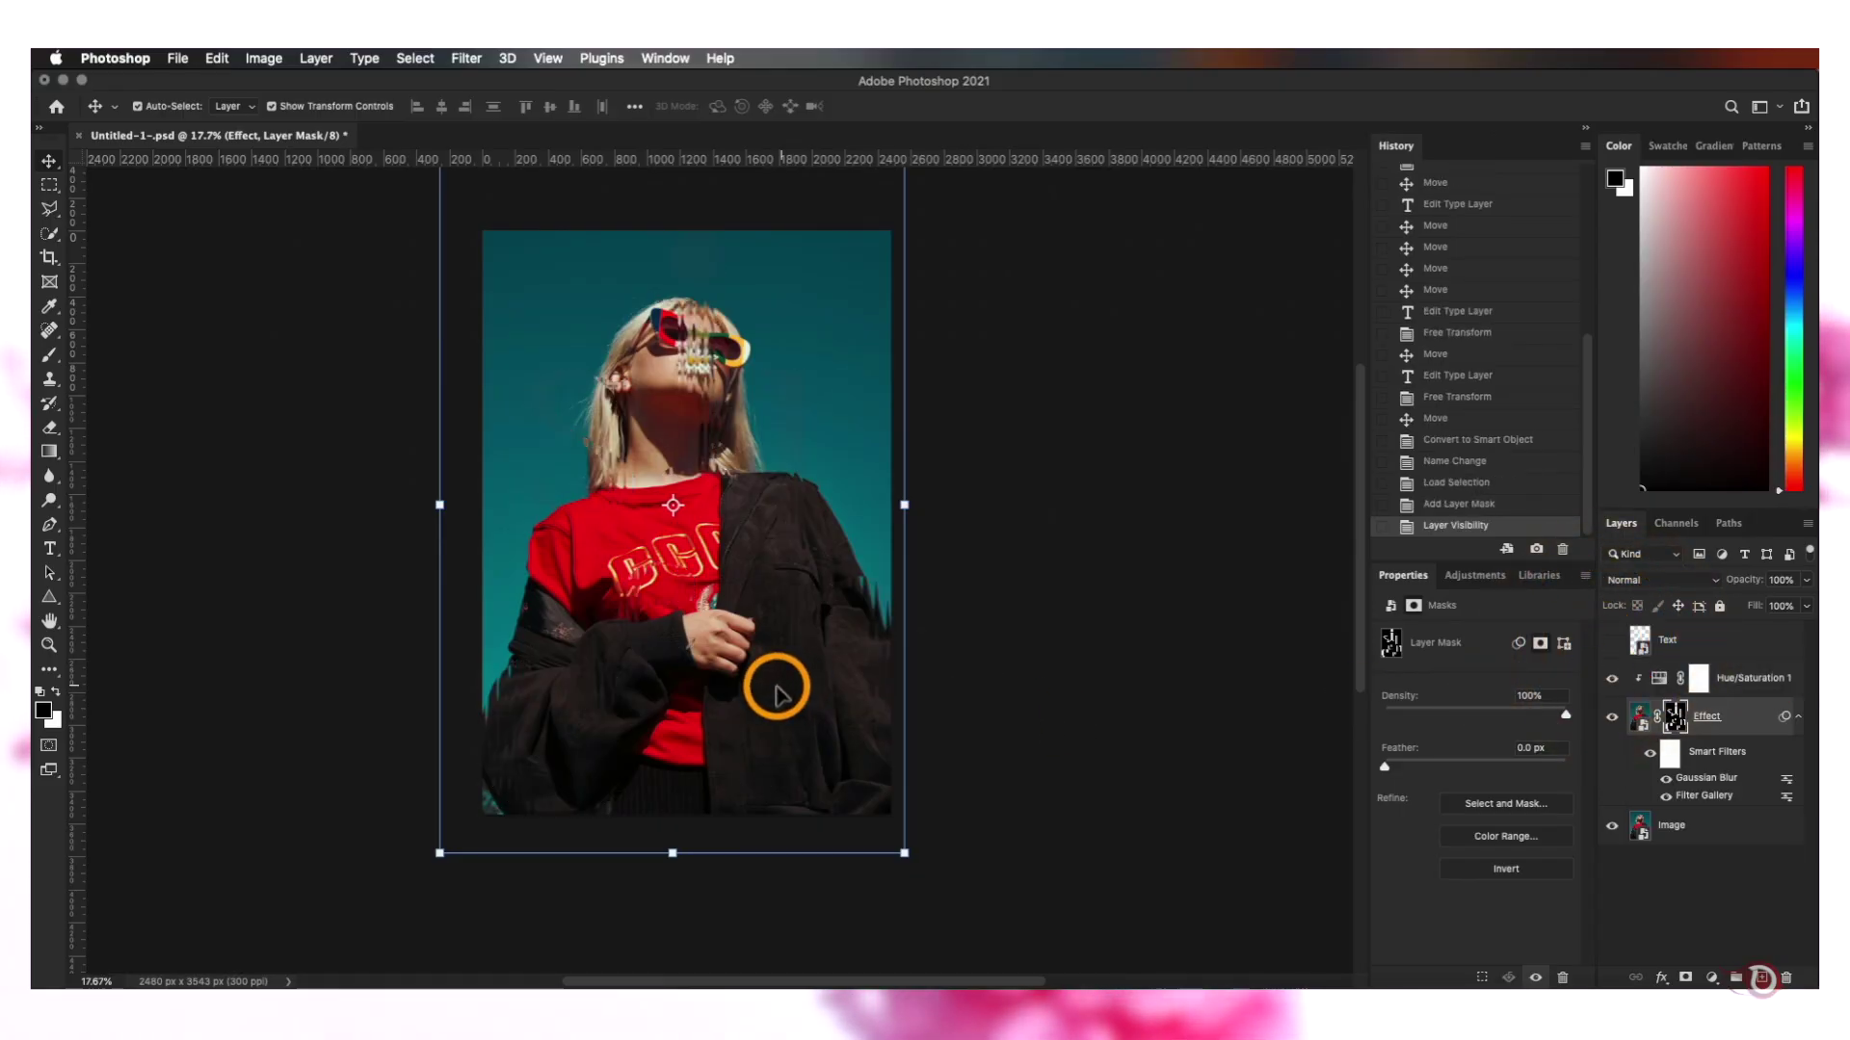
Invert the Effect layer's mask so the distortion applies outside the letter shapes
scroll(776, 693, up, 5)
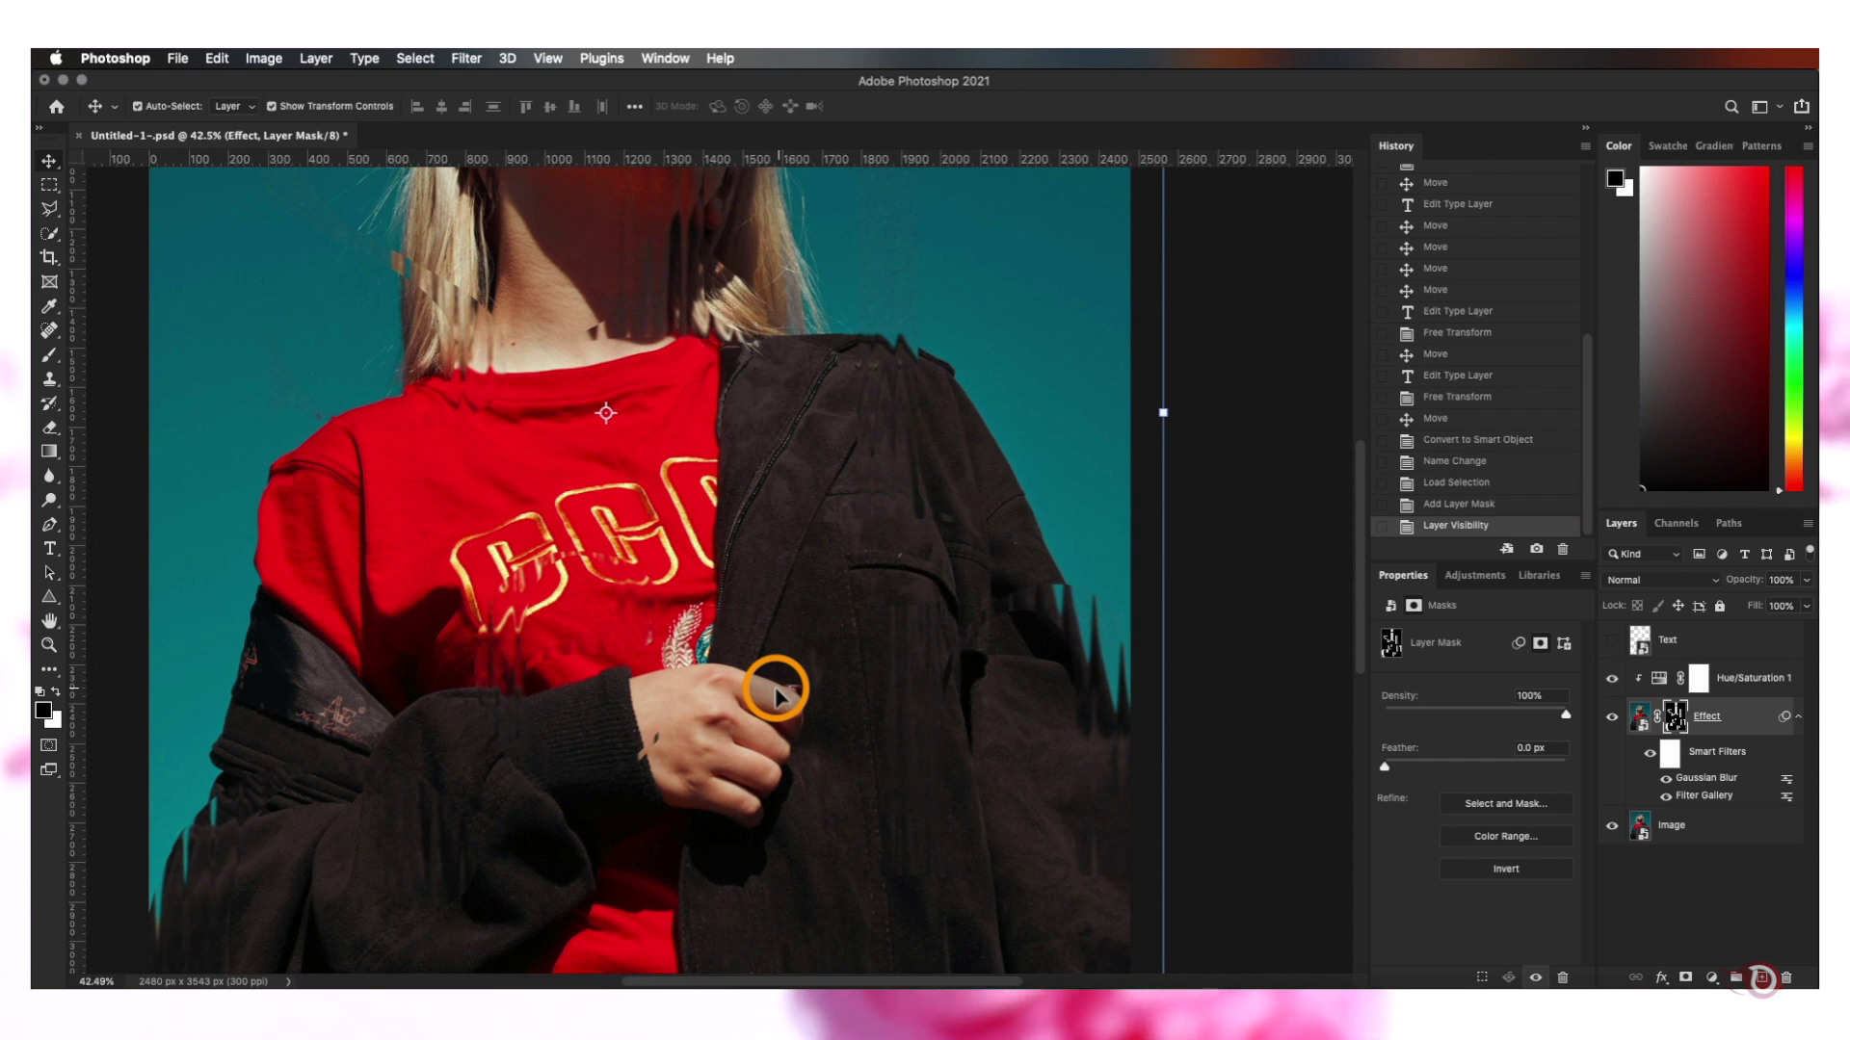
scroll(776, 694, up, 3)
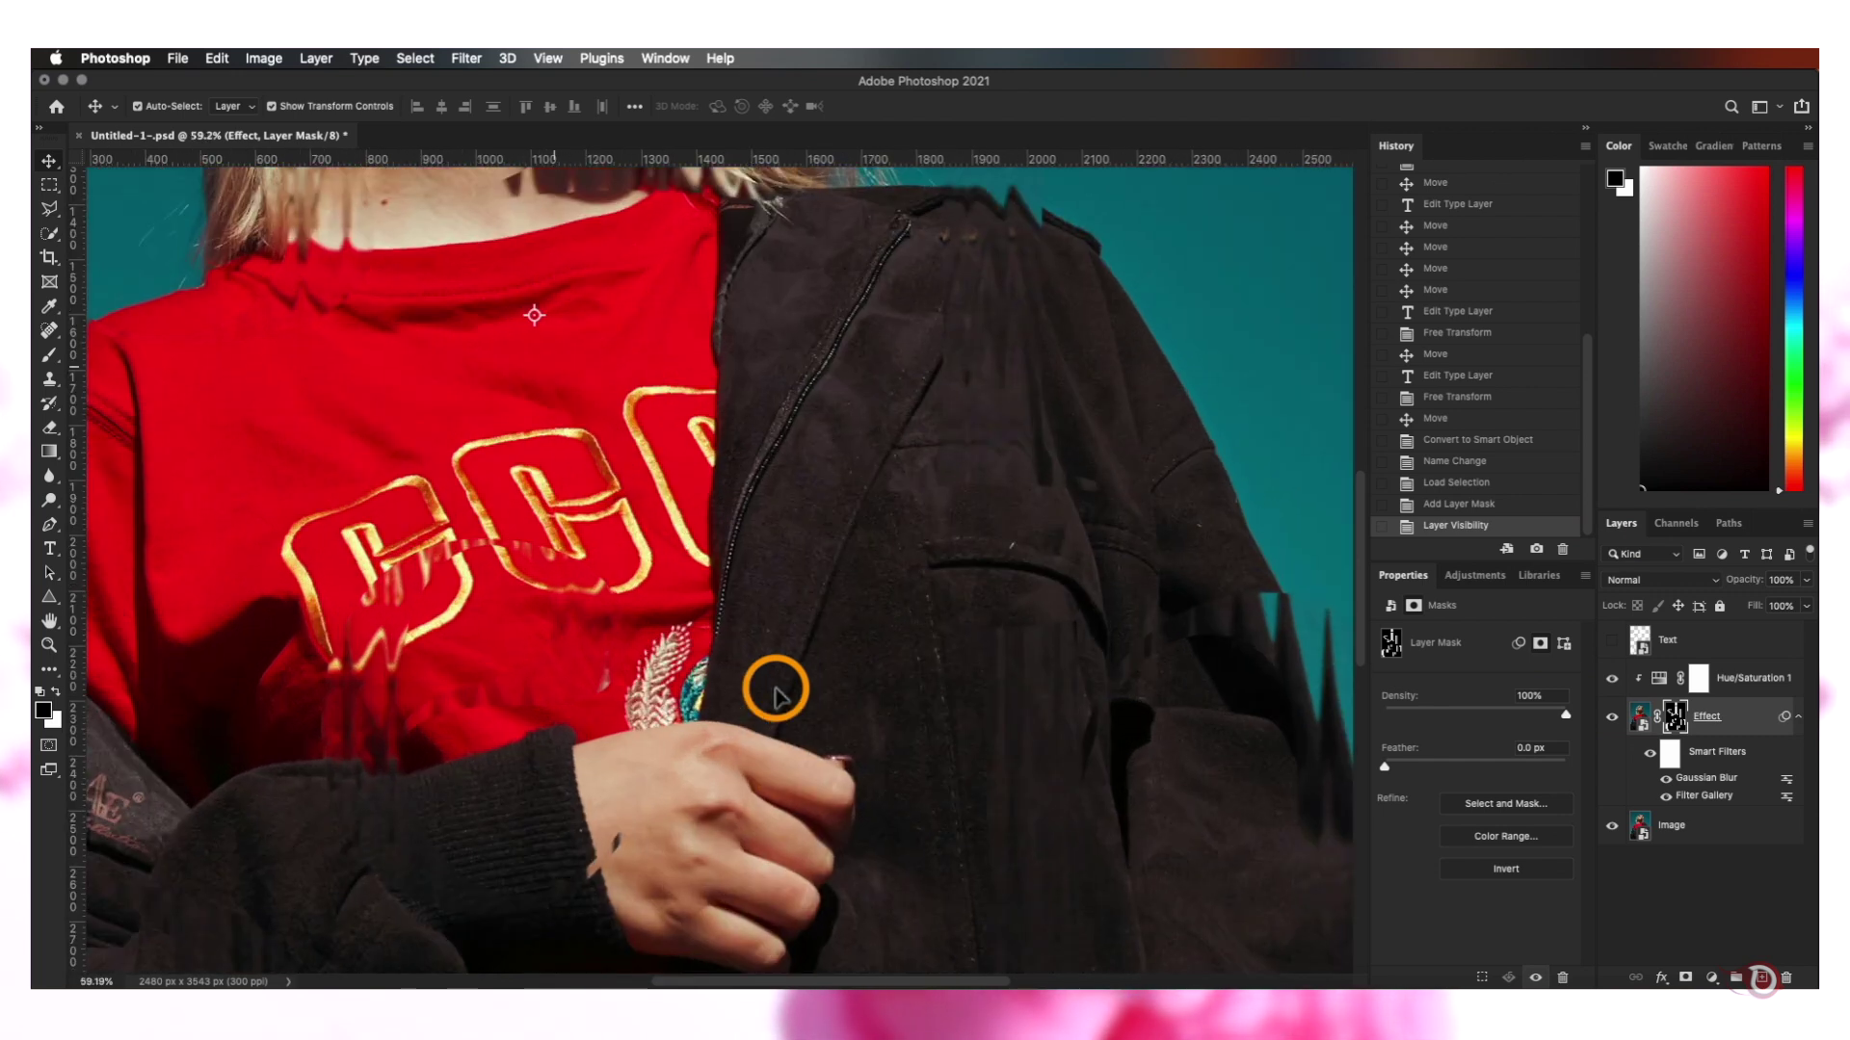
scroll(776, 694, up, 1)
scroll(776, 693, down, 4)
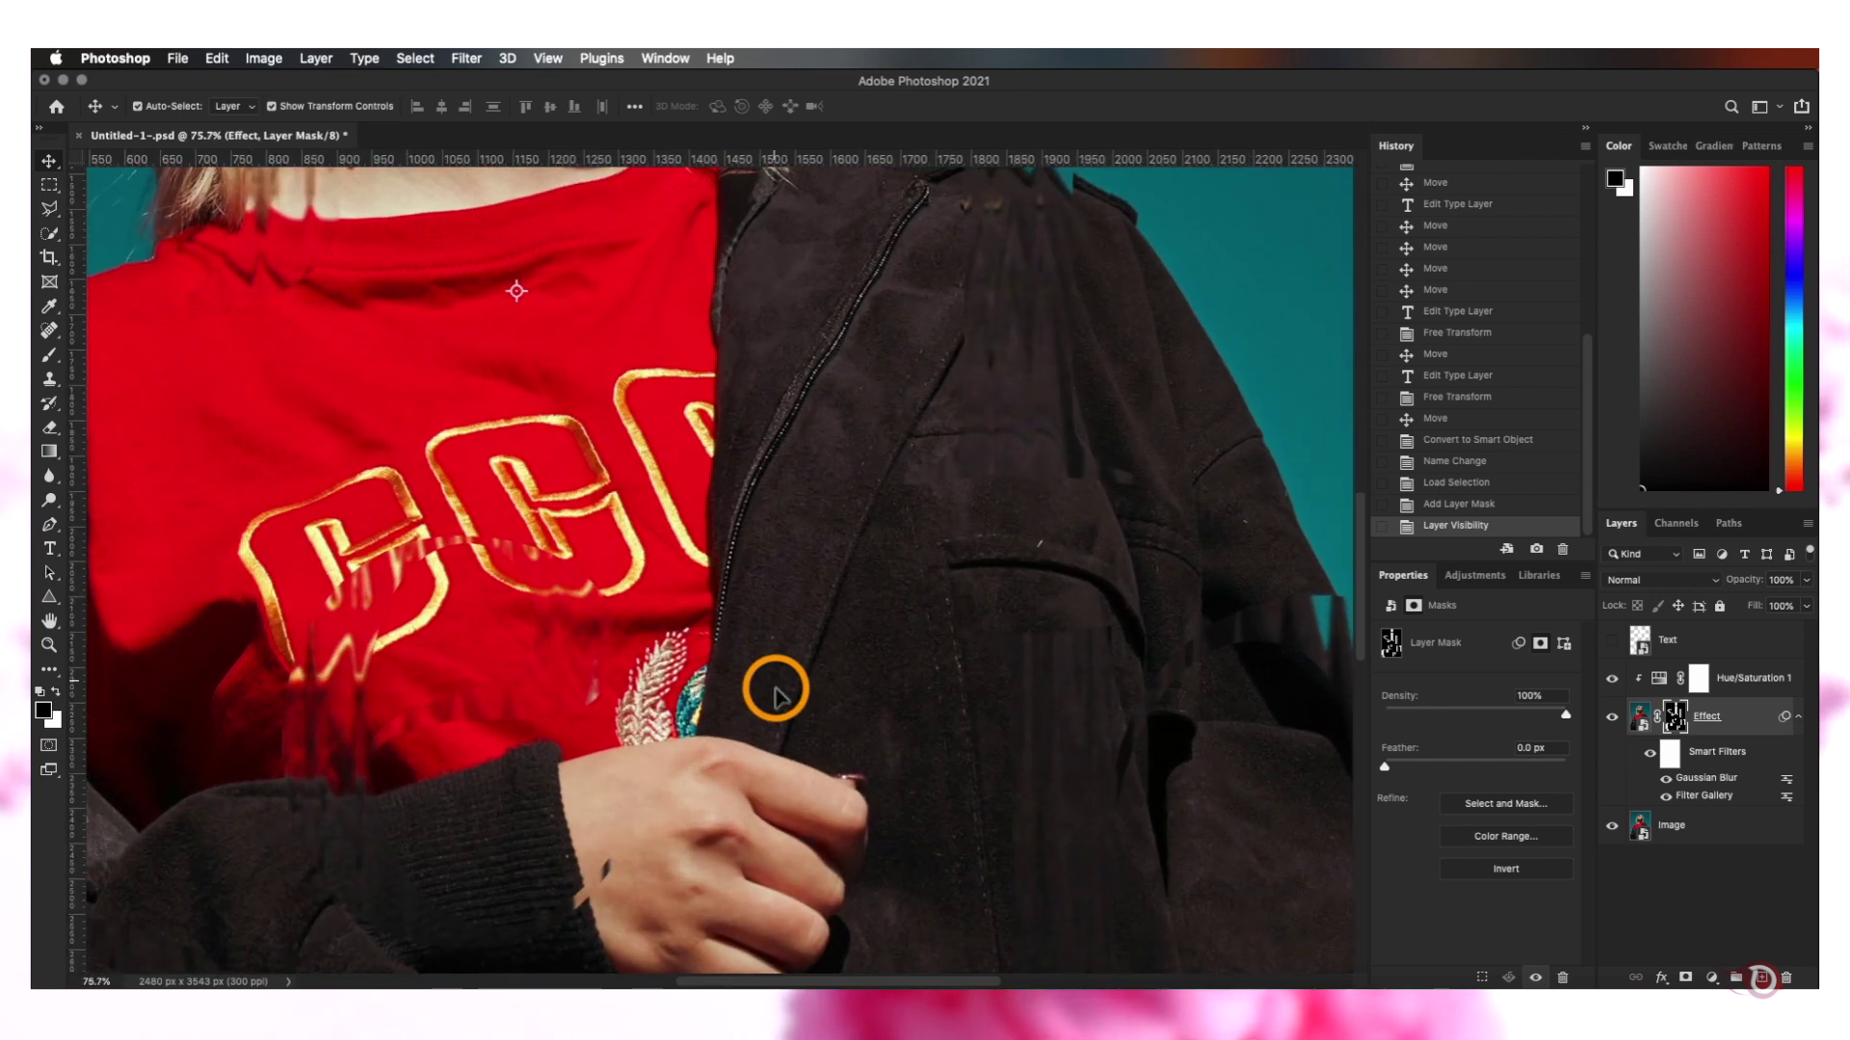
scroll(776, 694, down, 1)
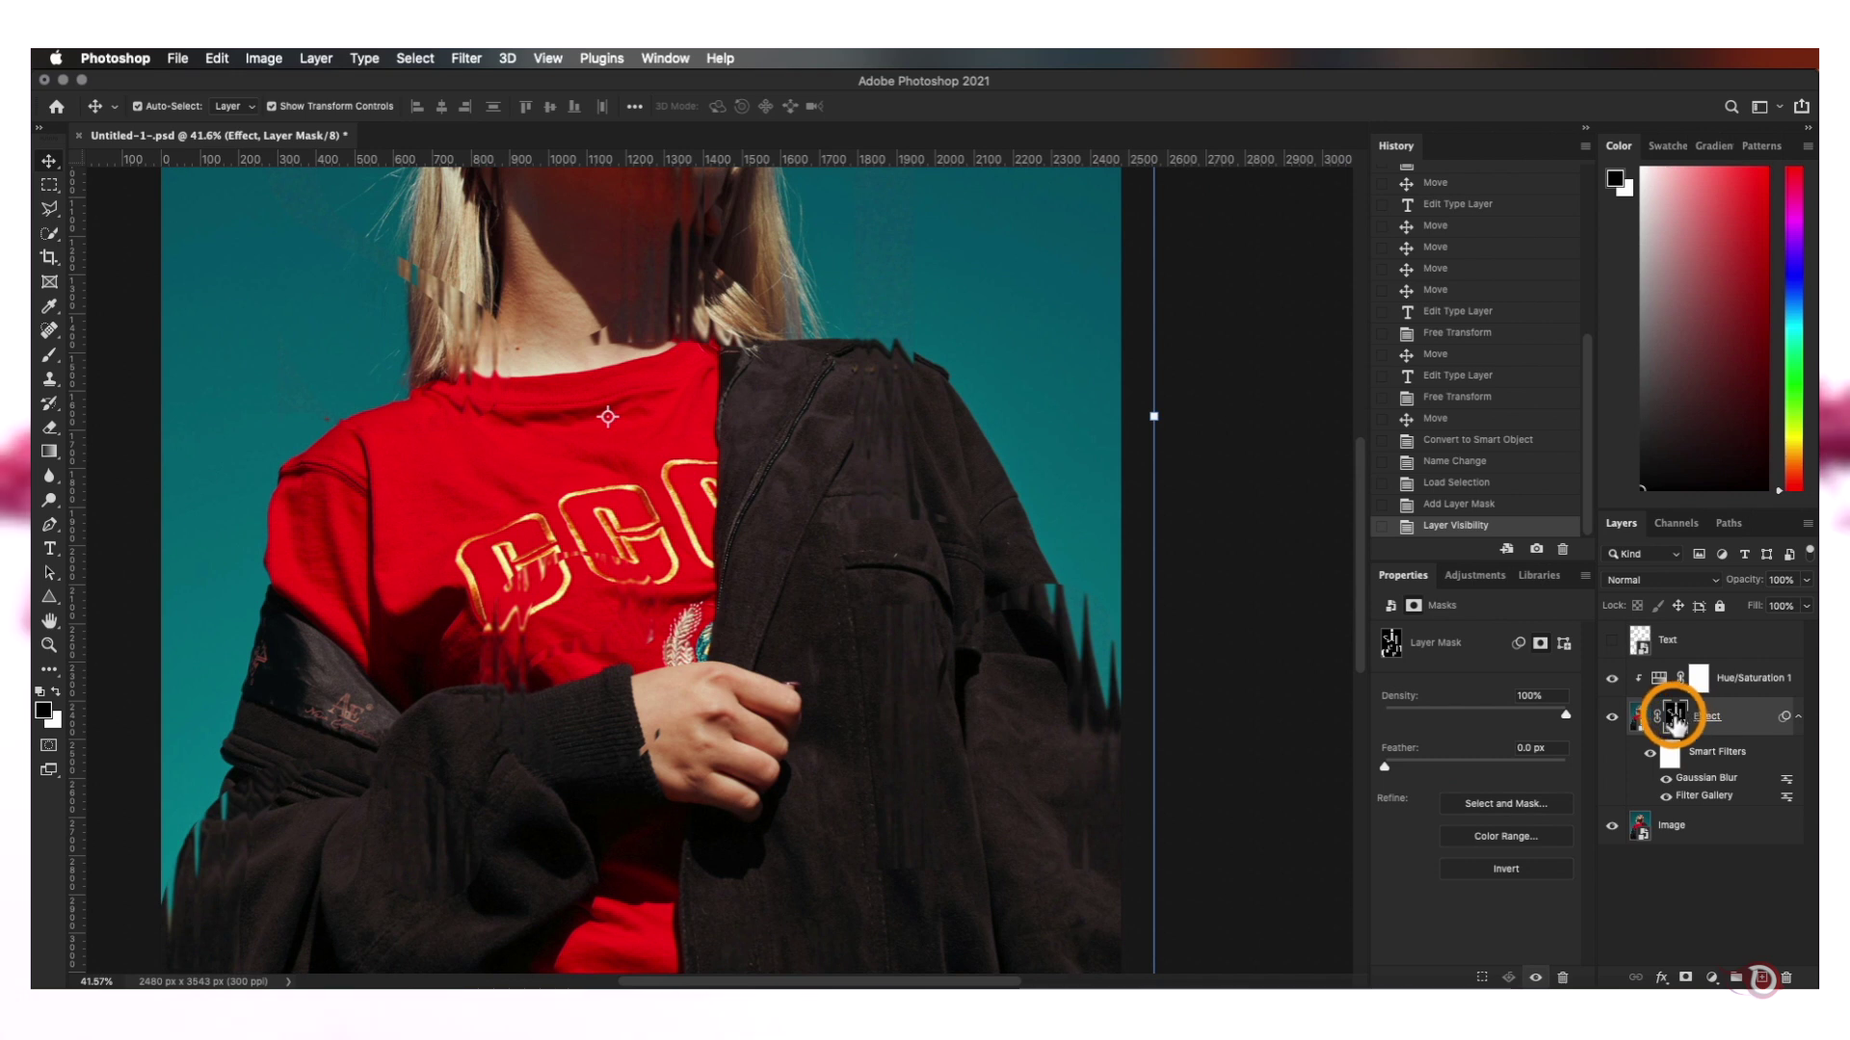
key(super+i)
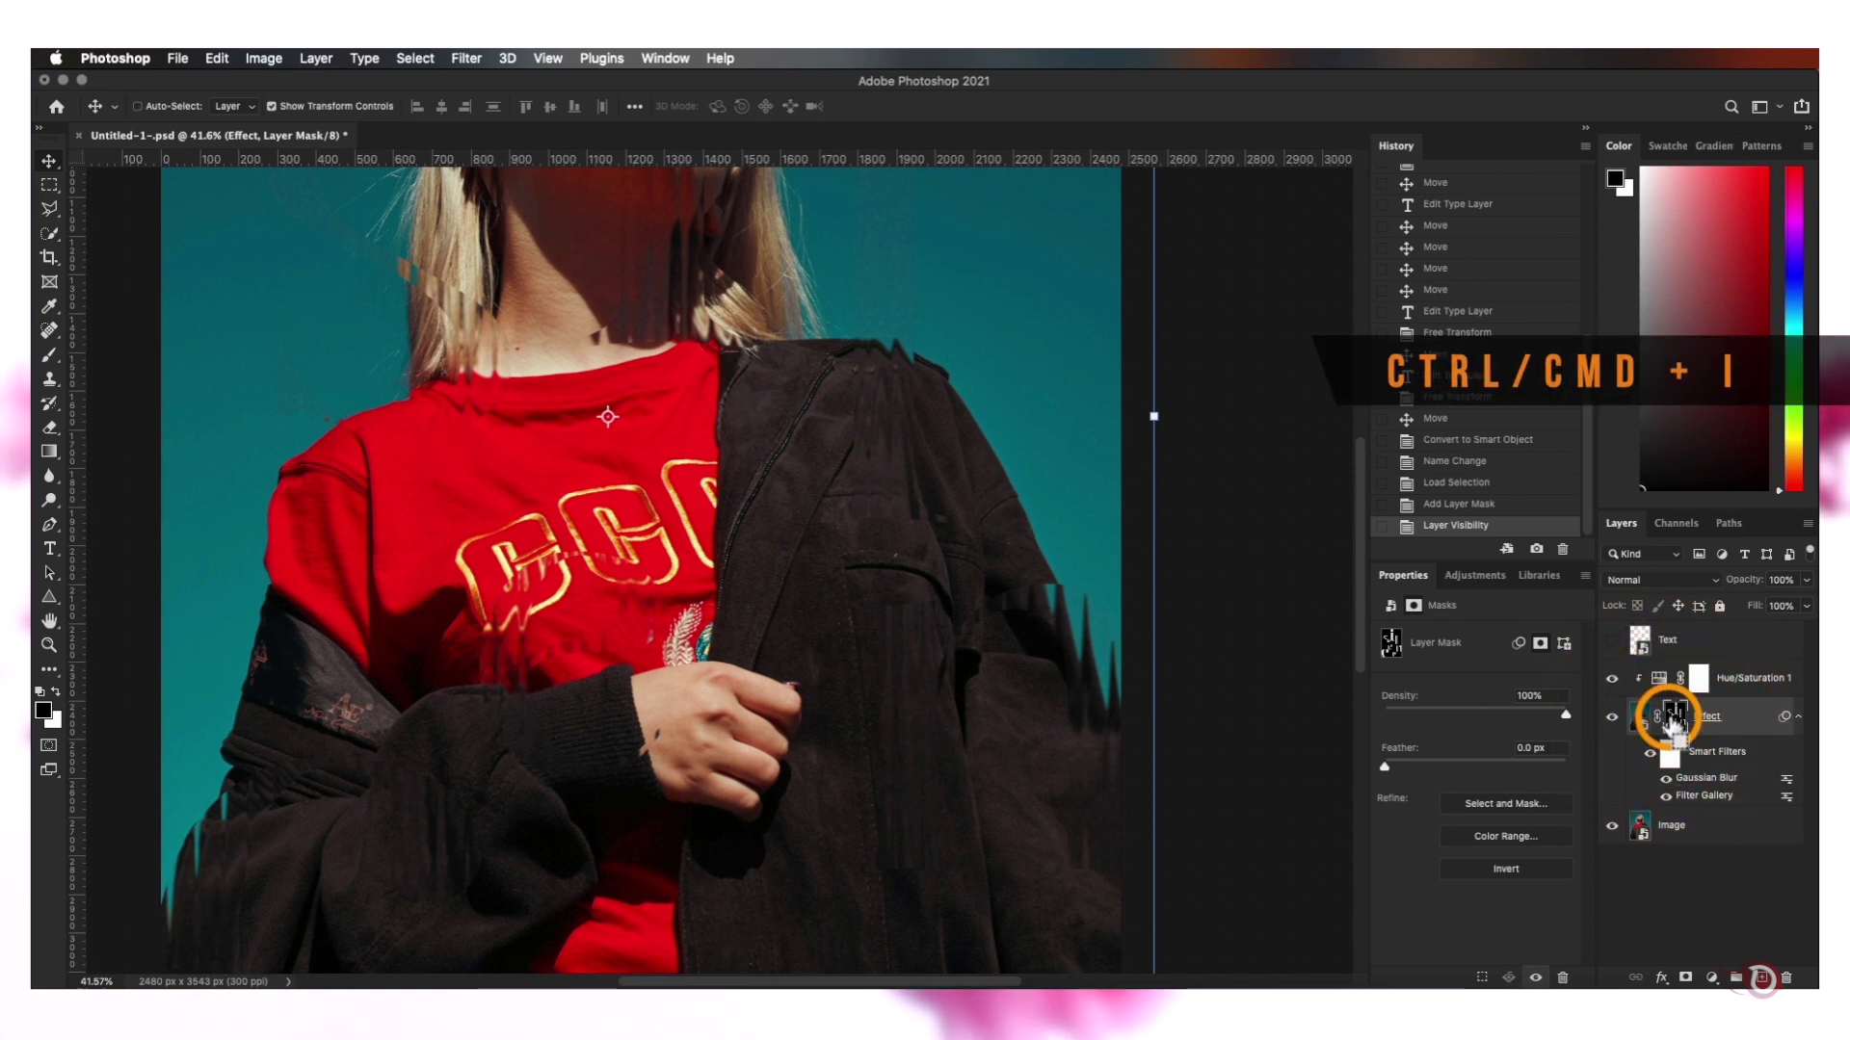
key(super+i)
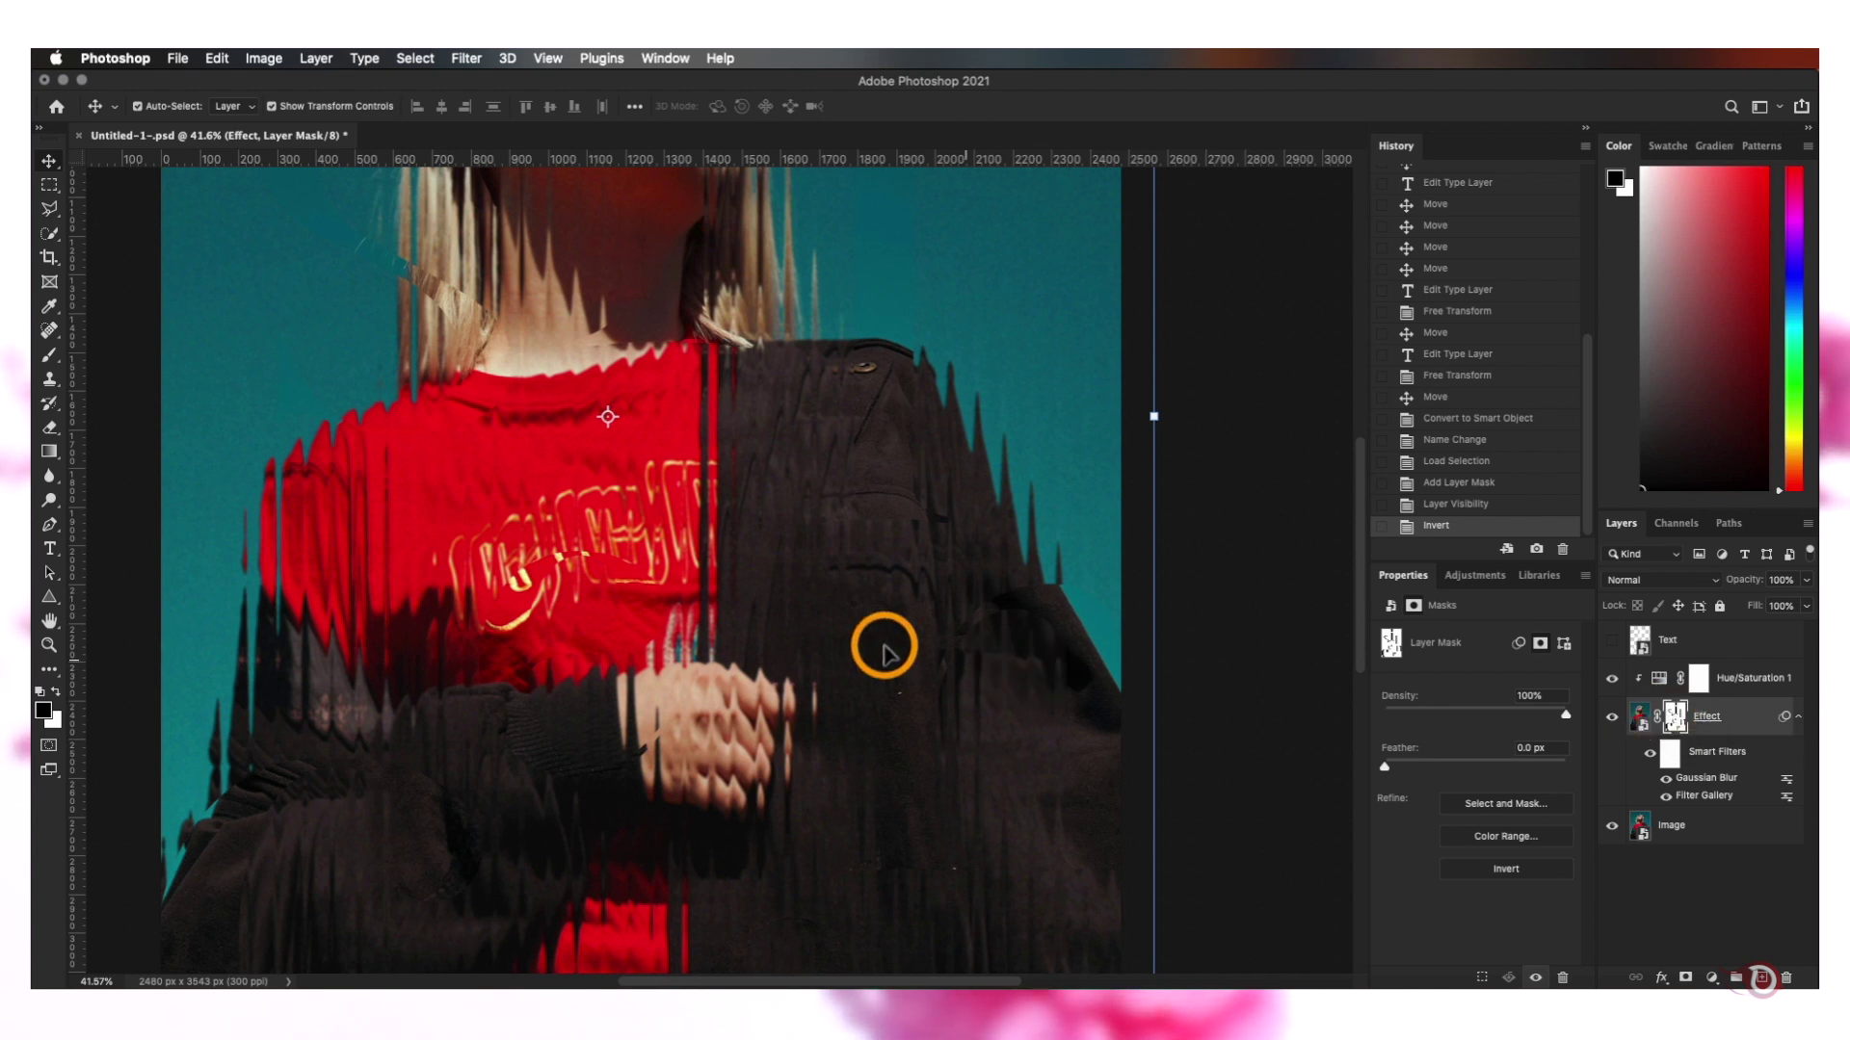
Examine the letter cut-outs in the distorted portrait from the head down to the poster's lower edge
scroll(791, 632, down, 5)
scroll(791, 633, up, 4)
scroll(791, 633, up, 4)
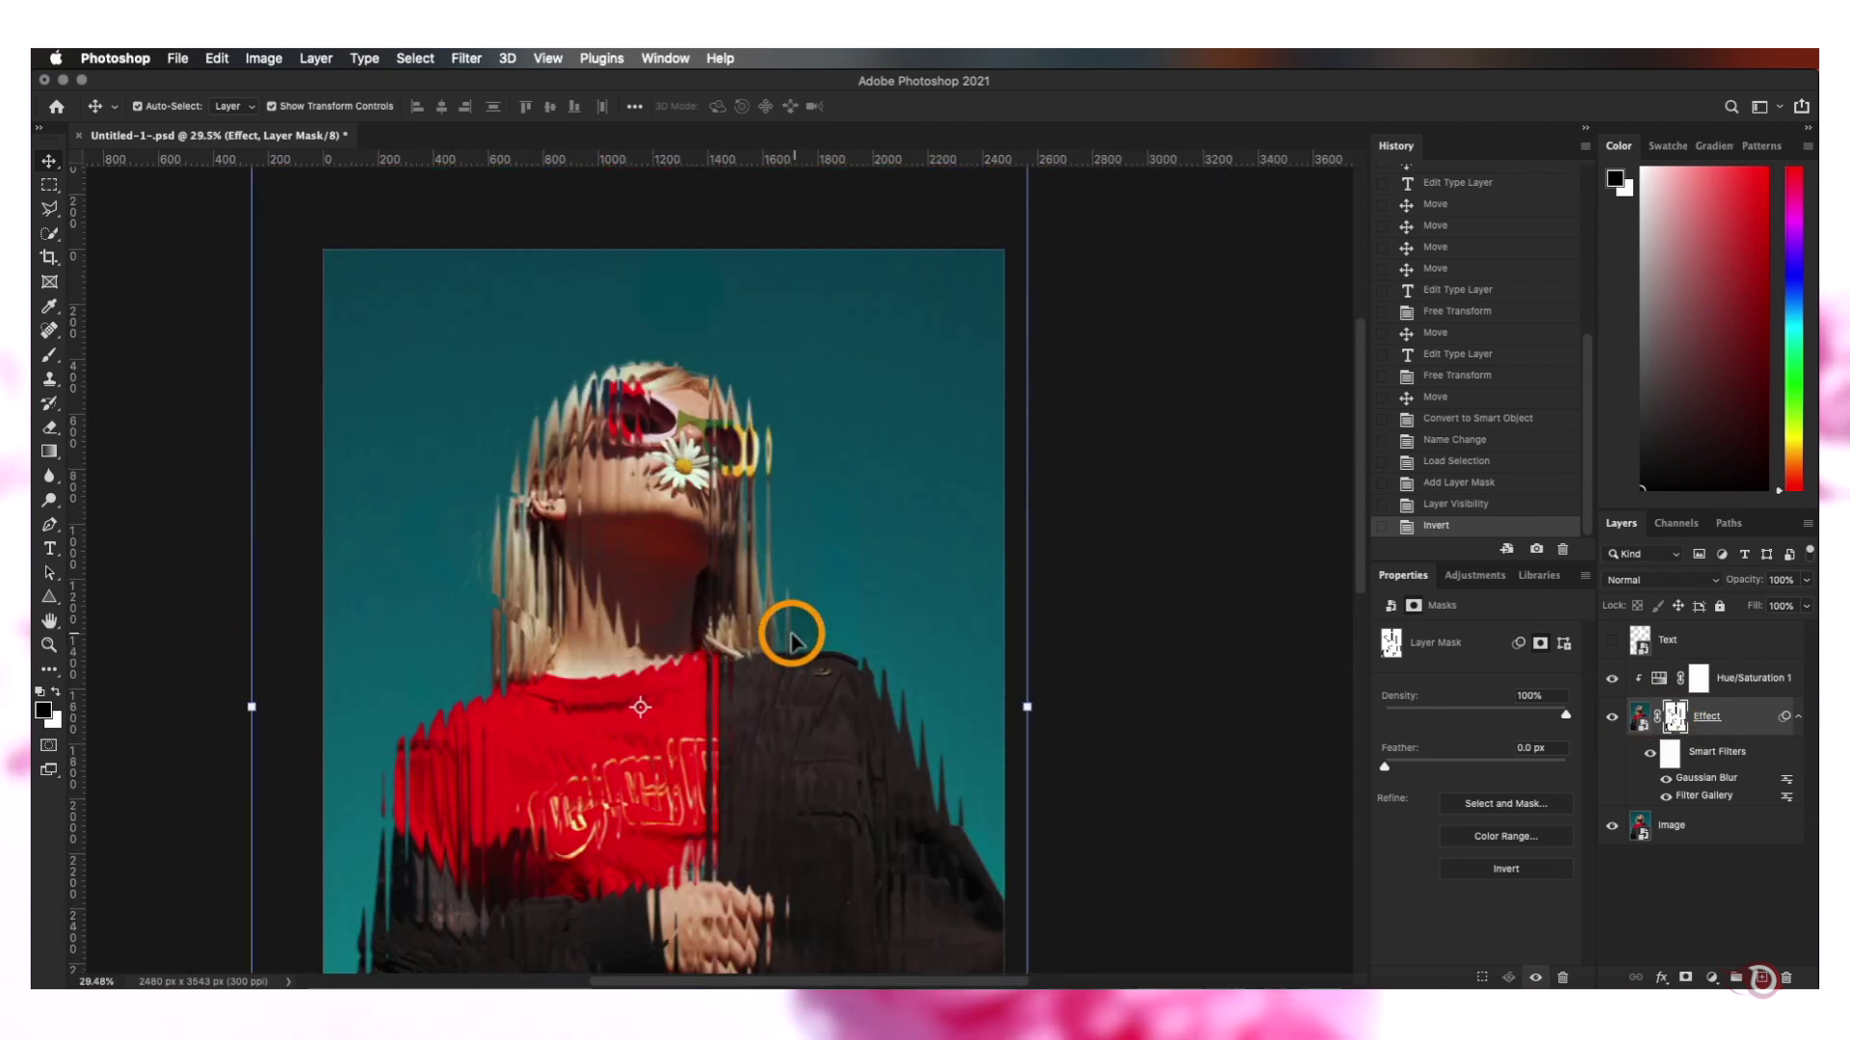
scroll(792, 641, up, 4)
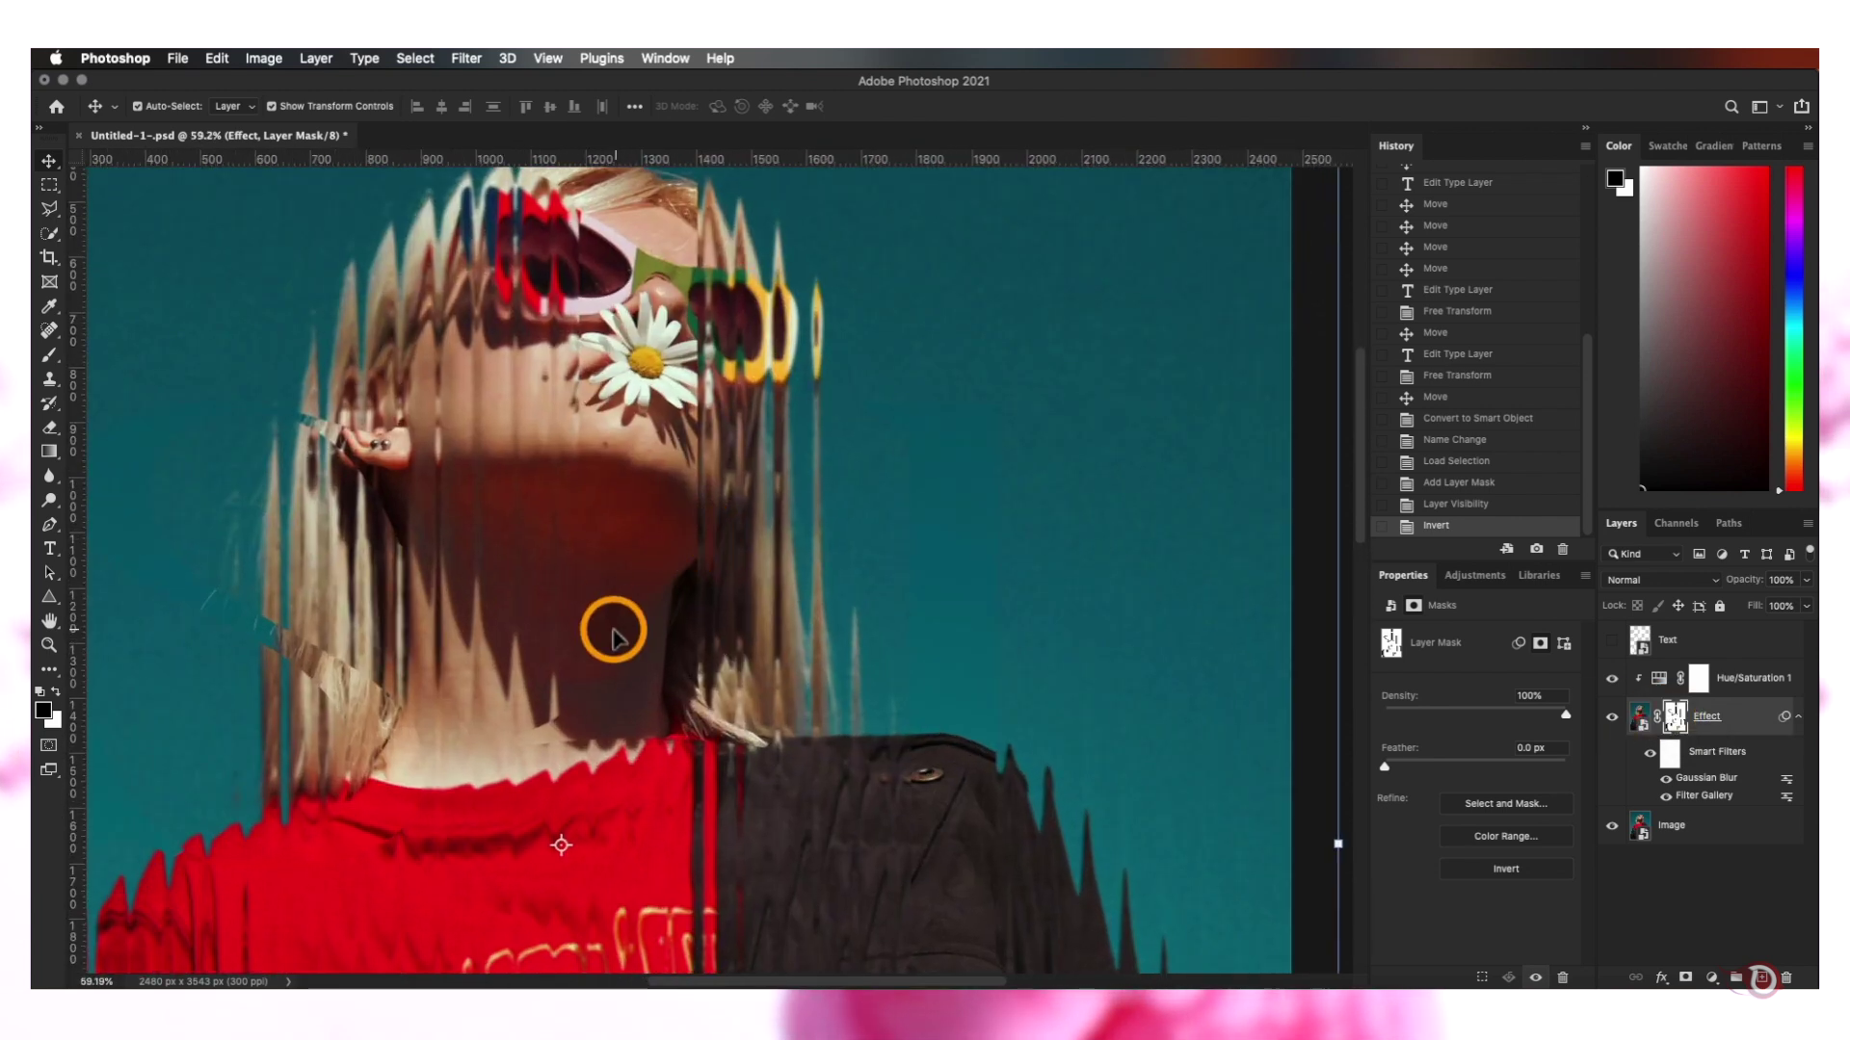
scroll(617, 644, down, 10)
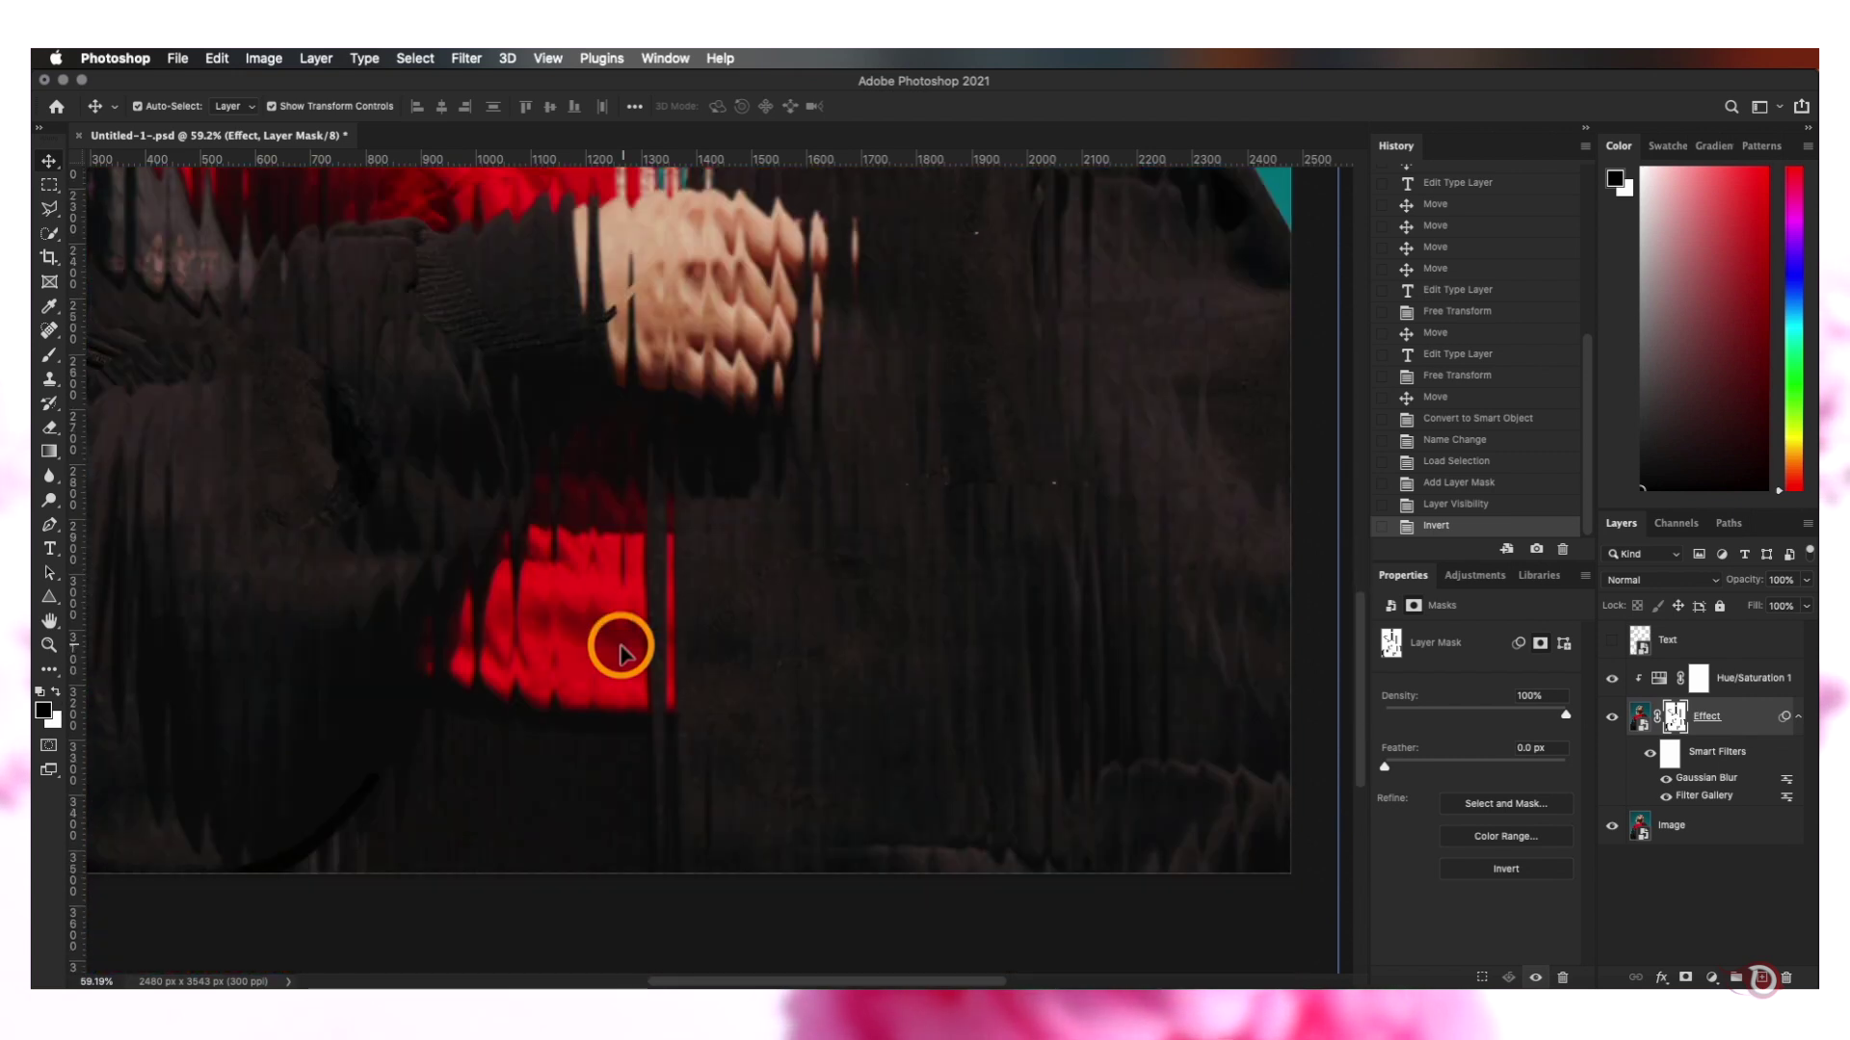
scroll(621, 653, down, 3)
scroll(621, 653, up, 8)
scroll(621, 654, down, 5)
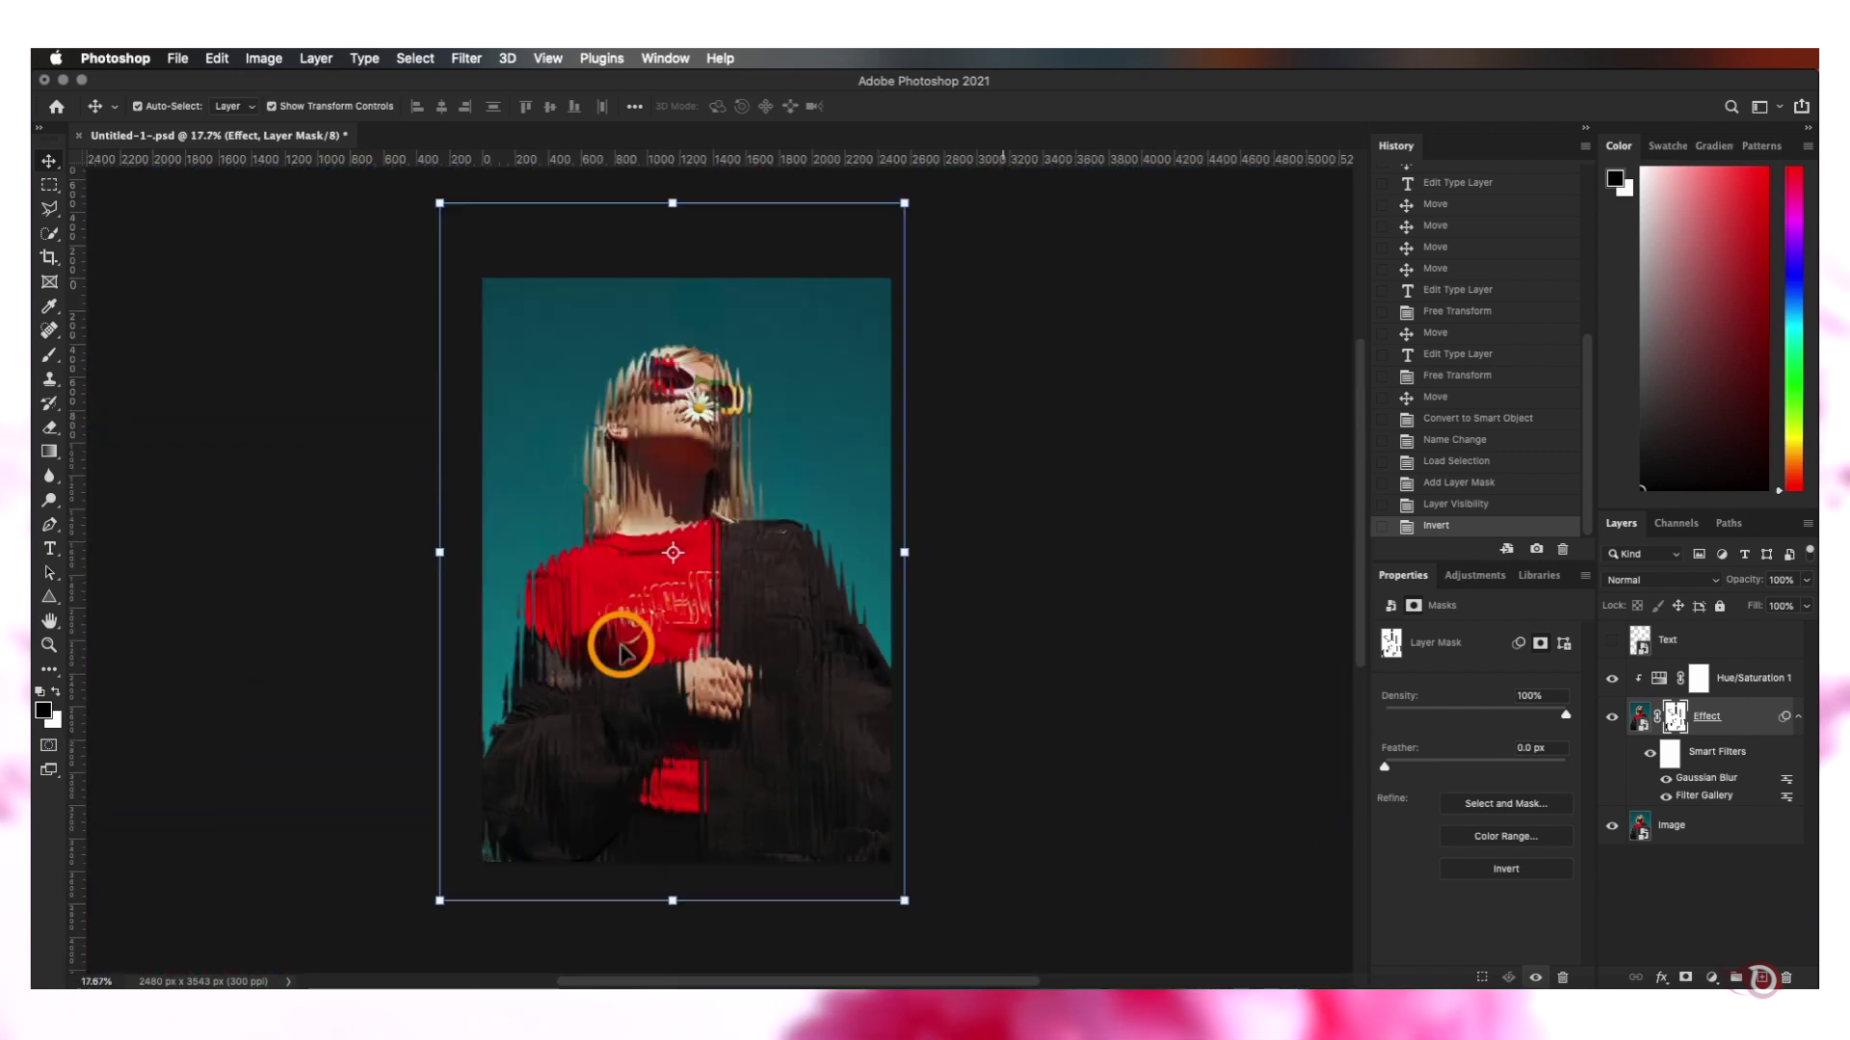
Add an Inner Bevel to the Effect layer with 95% depth, 5 px size and 6 px soften
scroll(622, 647, up, 2)
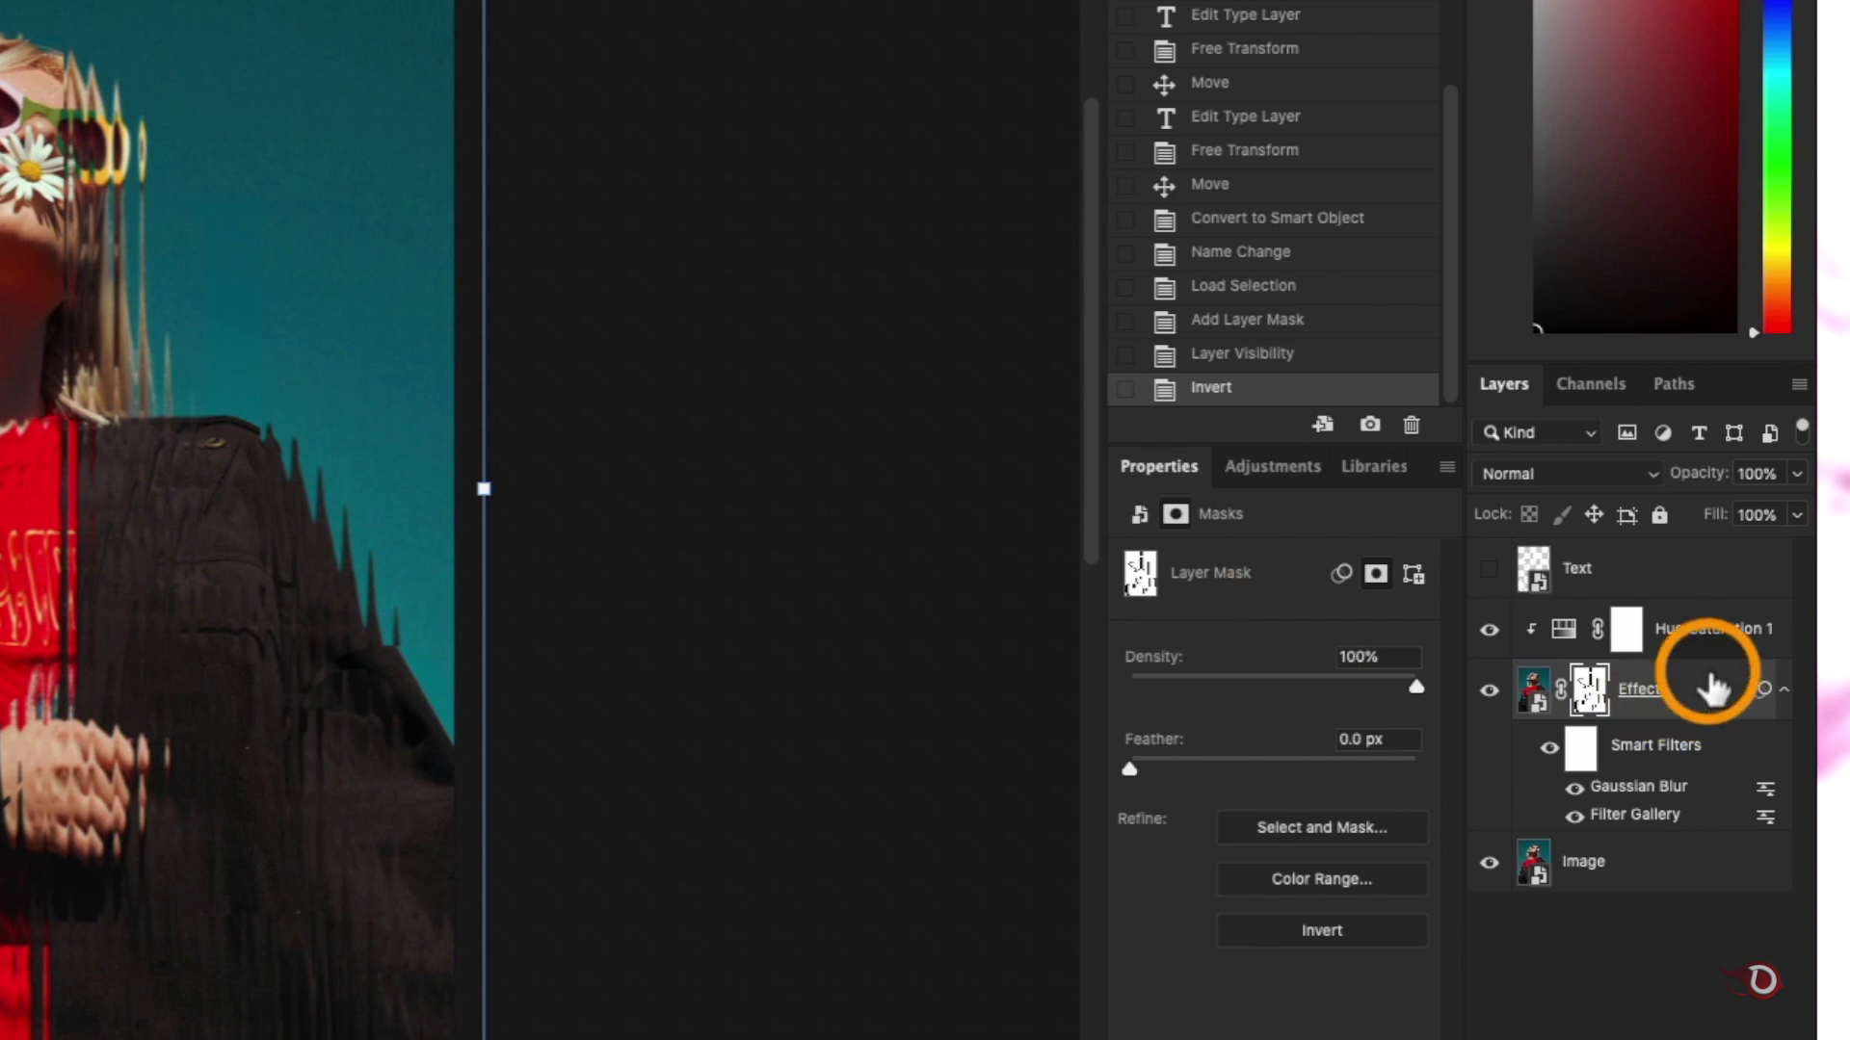
double_click(1700, 689)
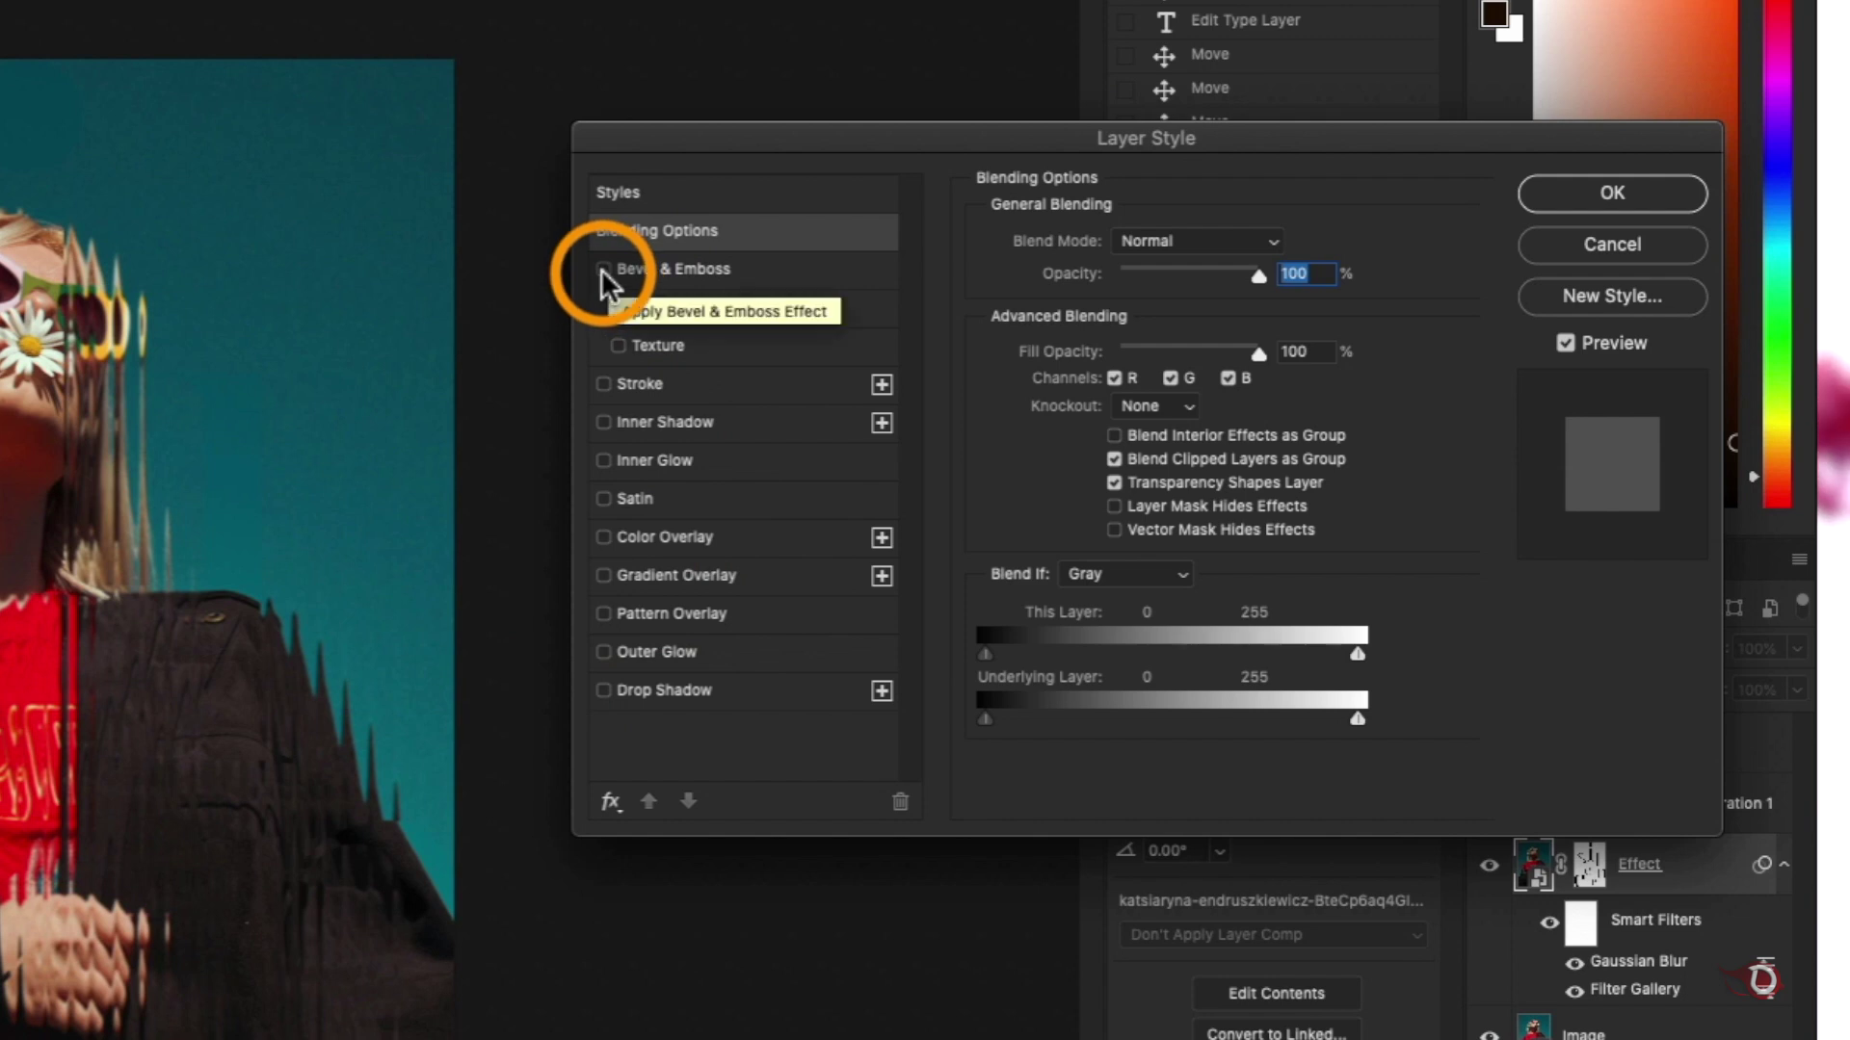
click(603, 271)
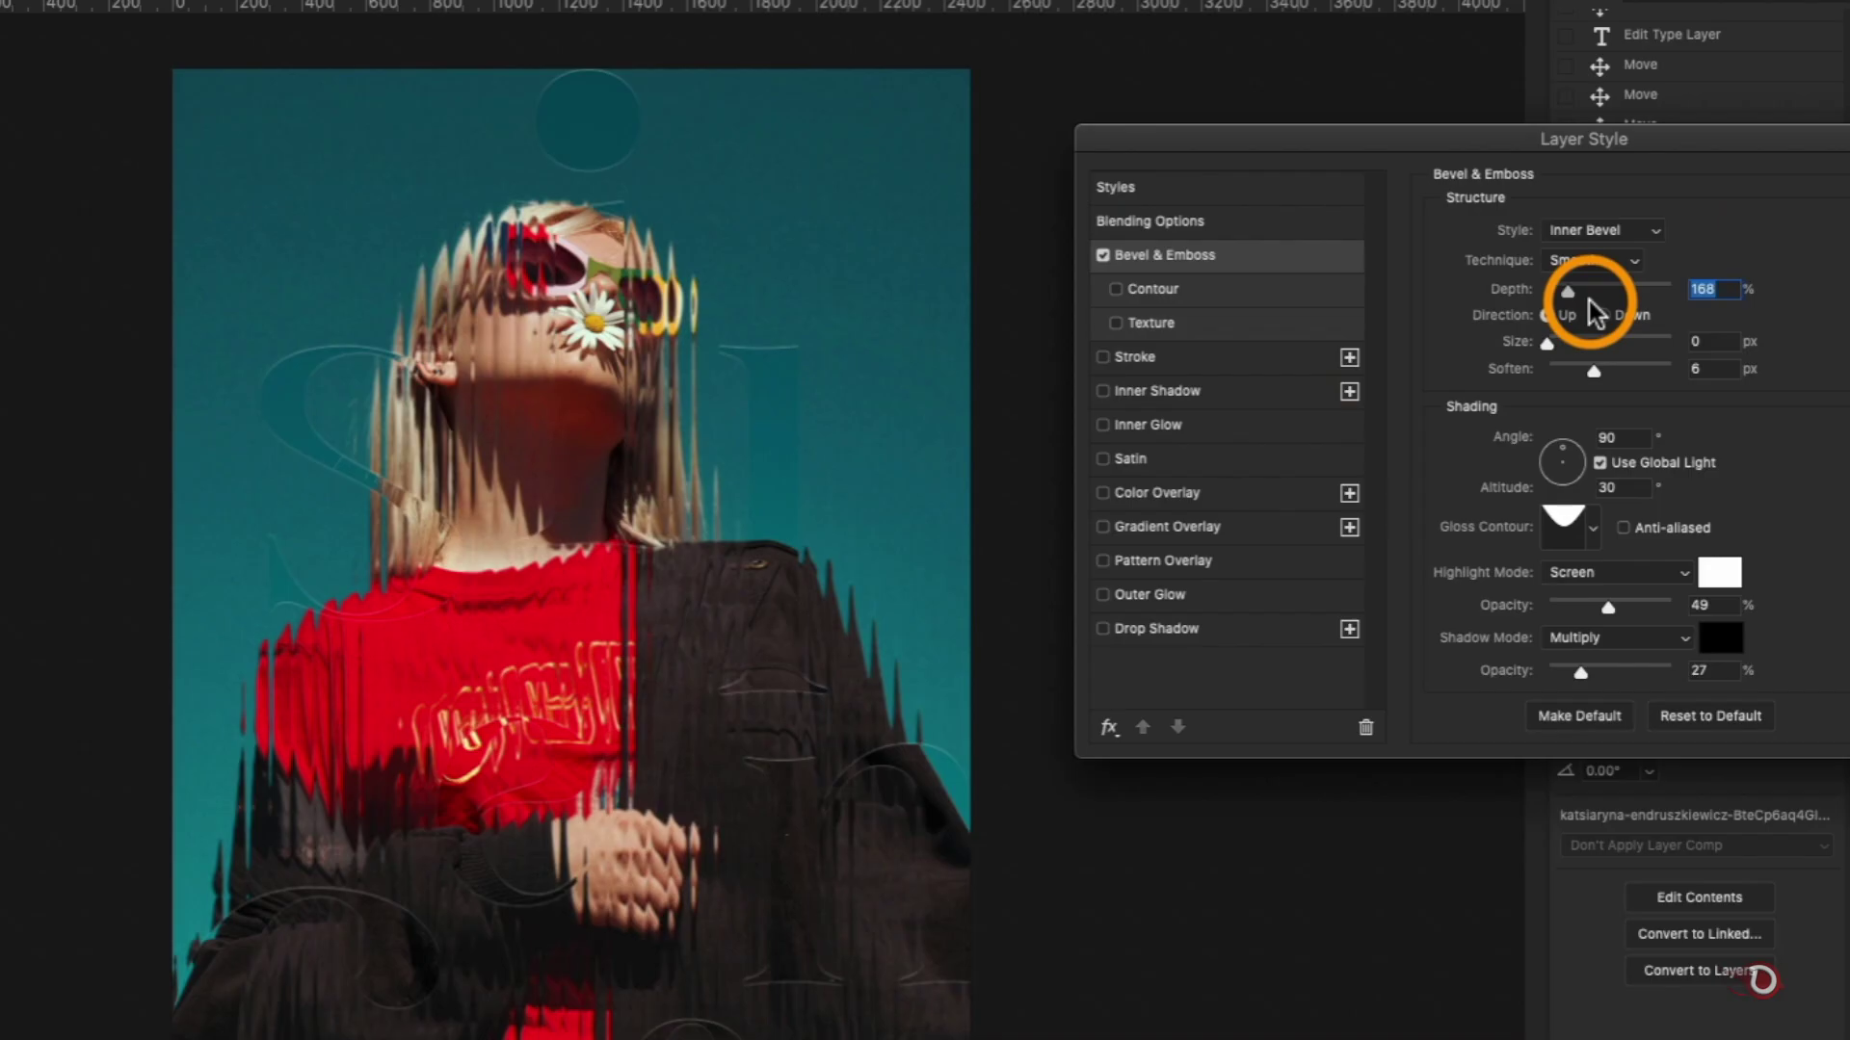
click(1551, 344)
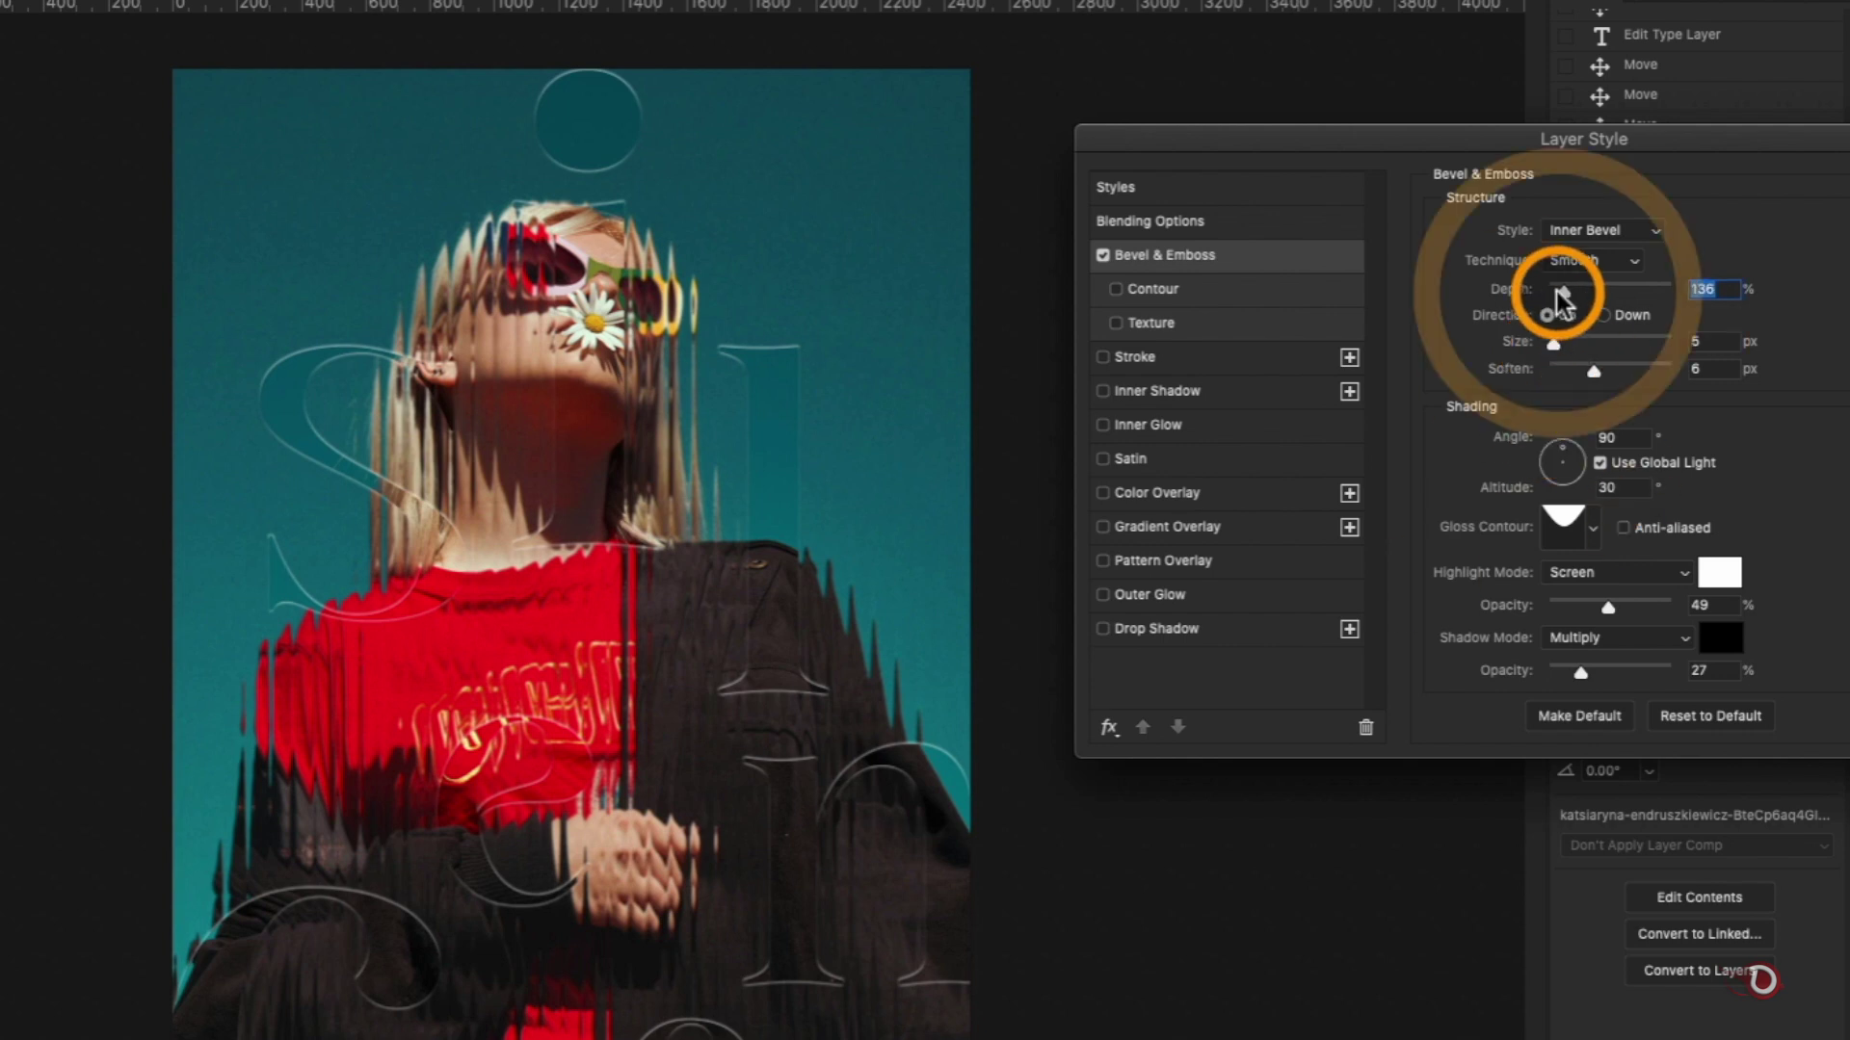
drag(1556, 291, 1549, 291)
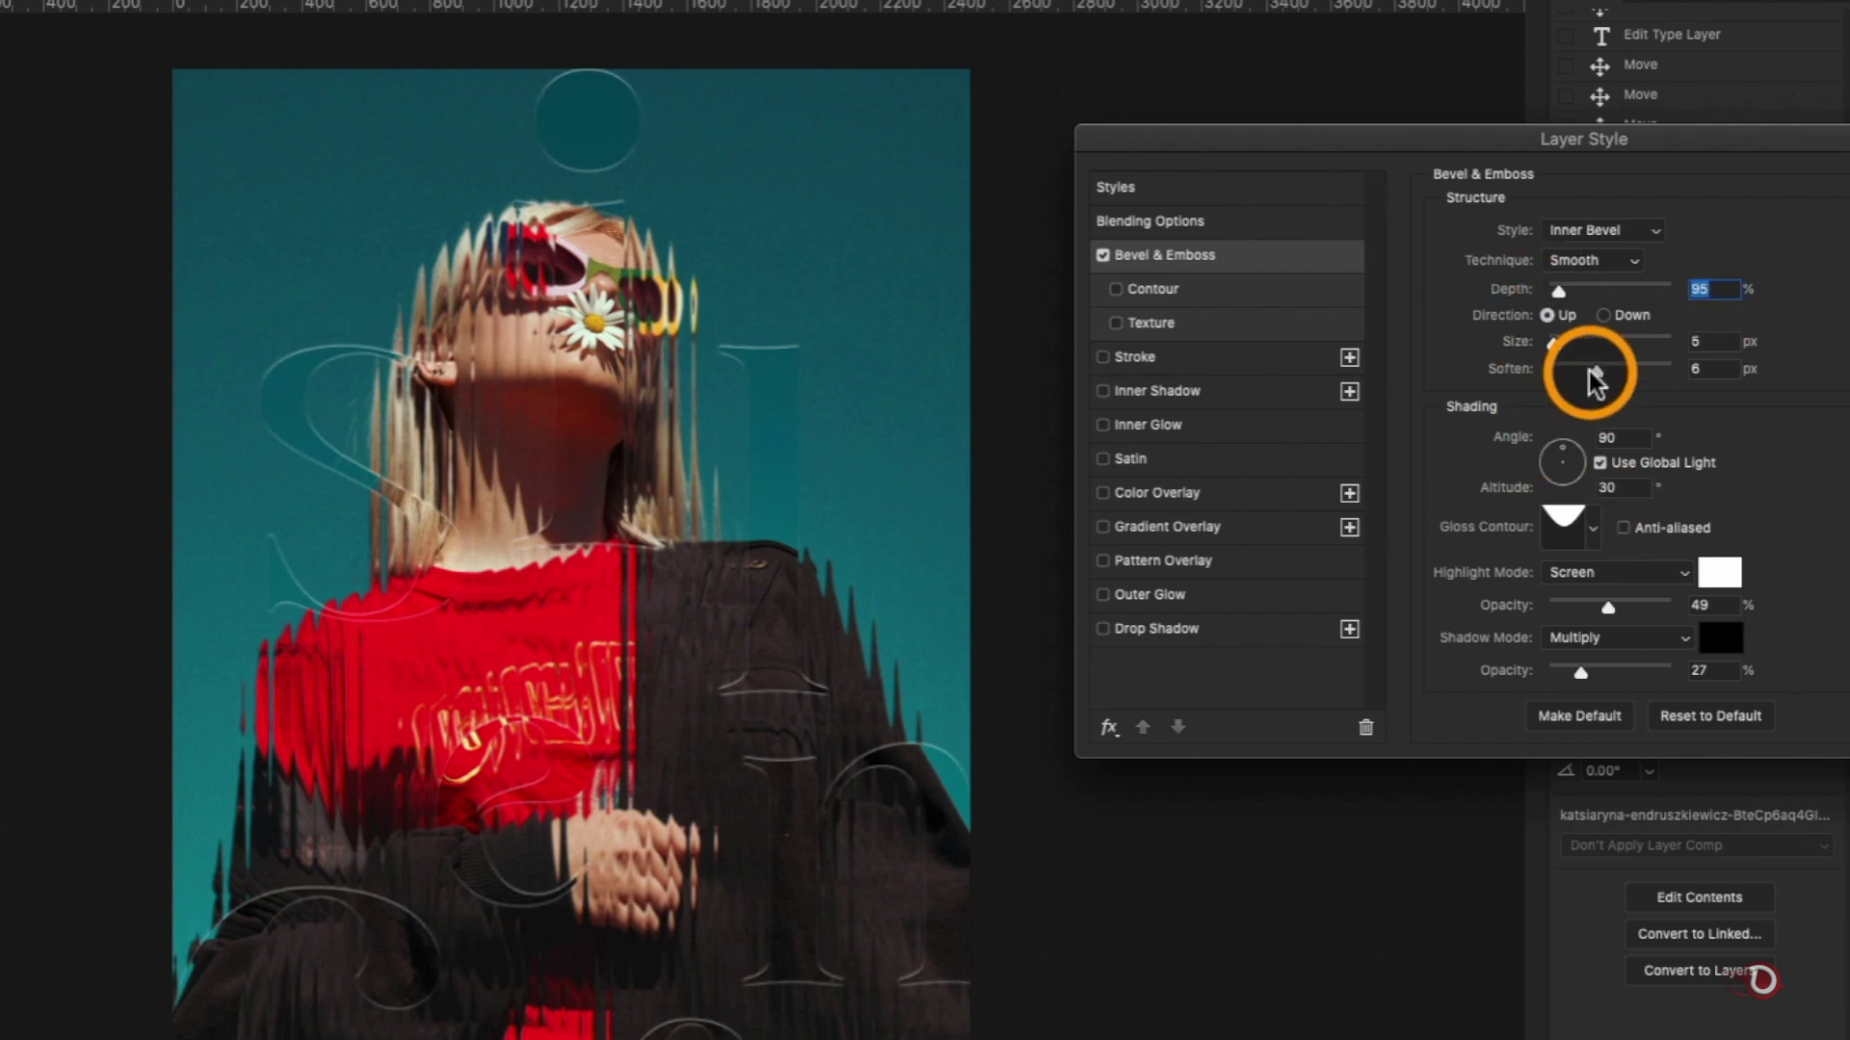
click(1595, 371)
Try a different gloss contour for the Effect layer's bevel, leaving the bevel's other settings alone
click(1592, 528)
click(1518, 586)
click(1434, 586)
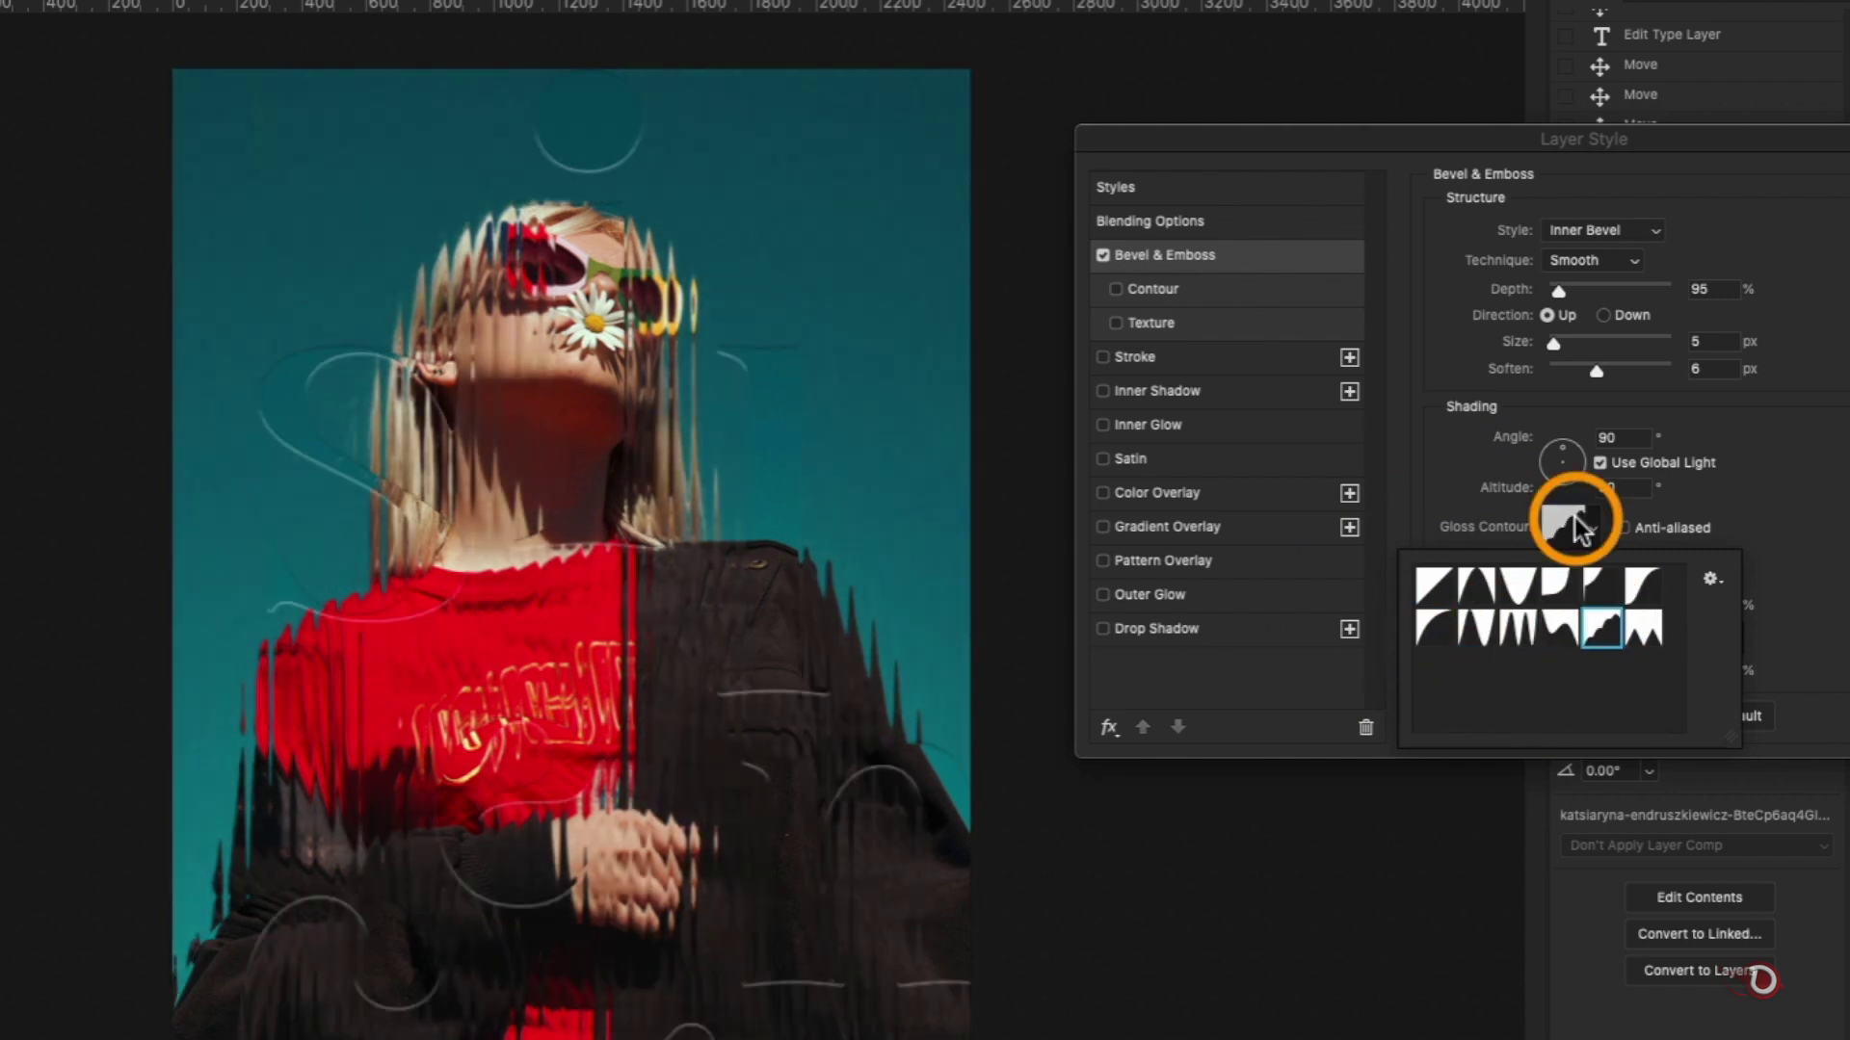
click(1565, 523)
drag(1124, 467, 1123, 343)
drag(1276, 360, 1292, 502)
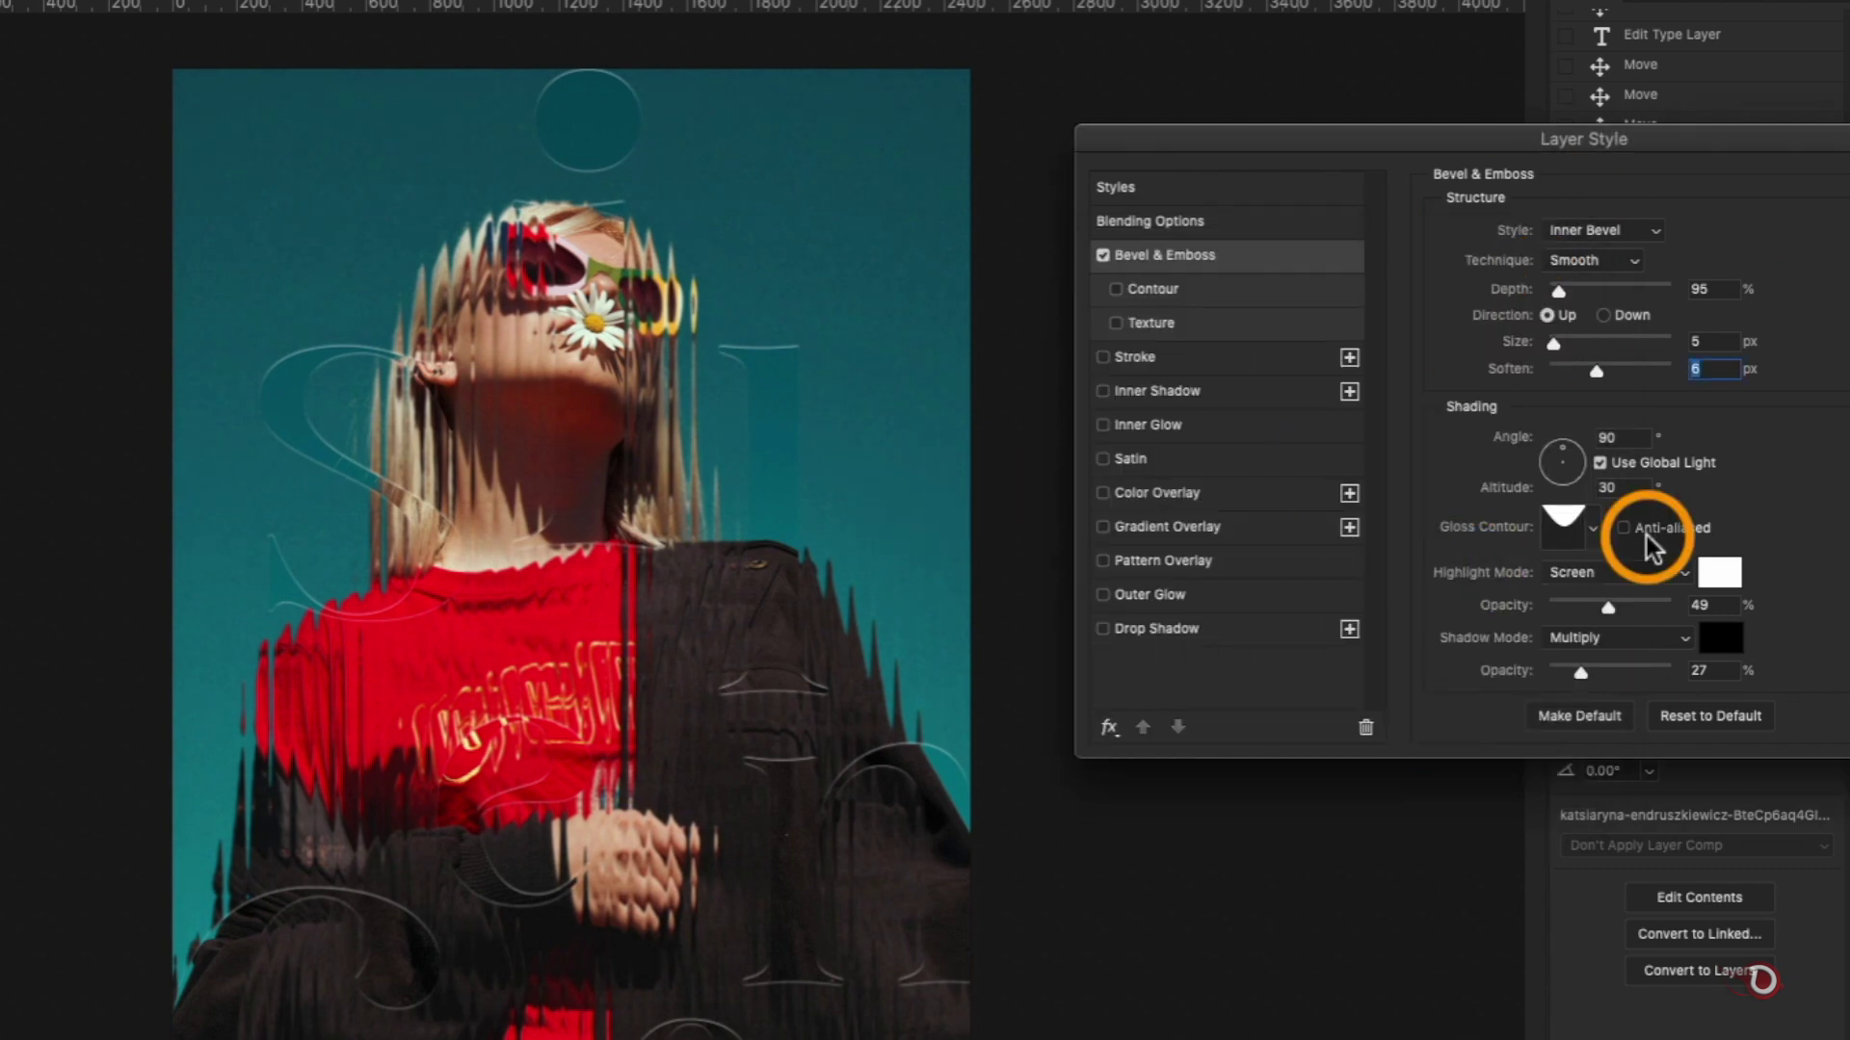
Add an Outer Glow to the Effect layer with 6% opacity, 5 px size and a V-shaped contour
click(1195, 593)
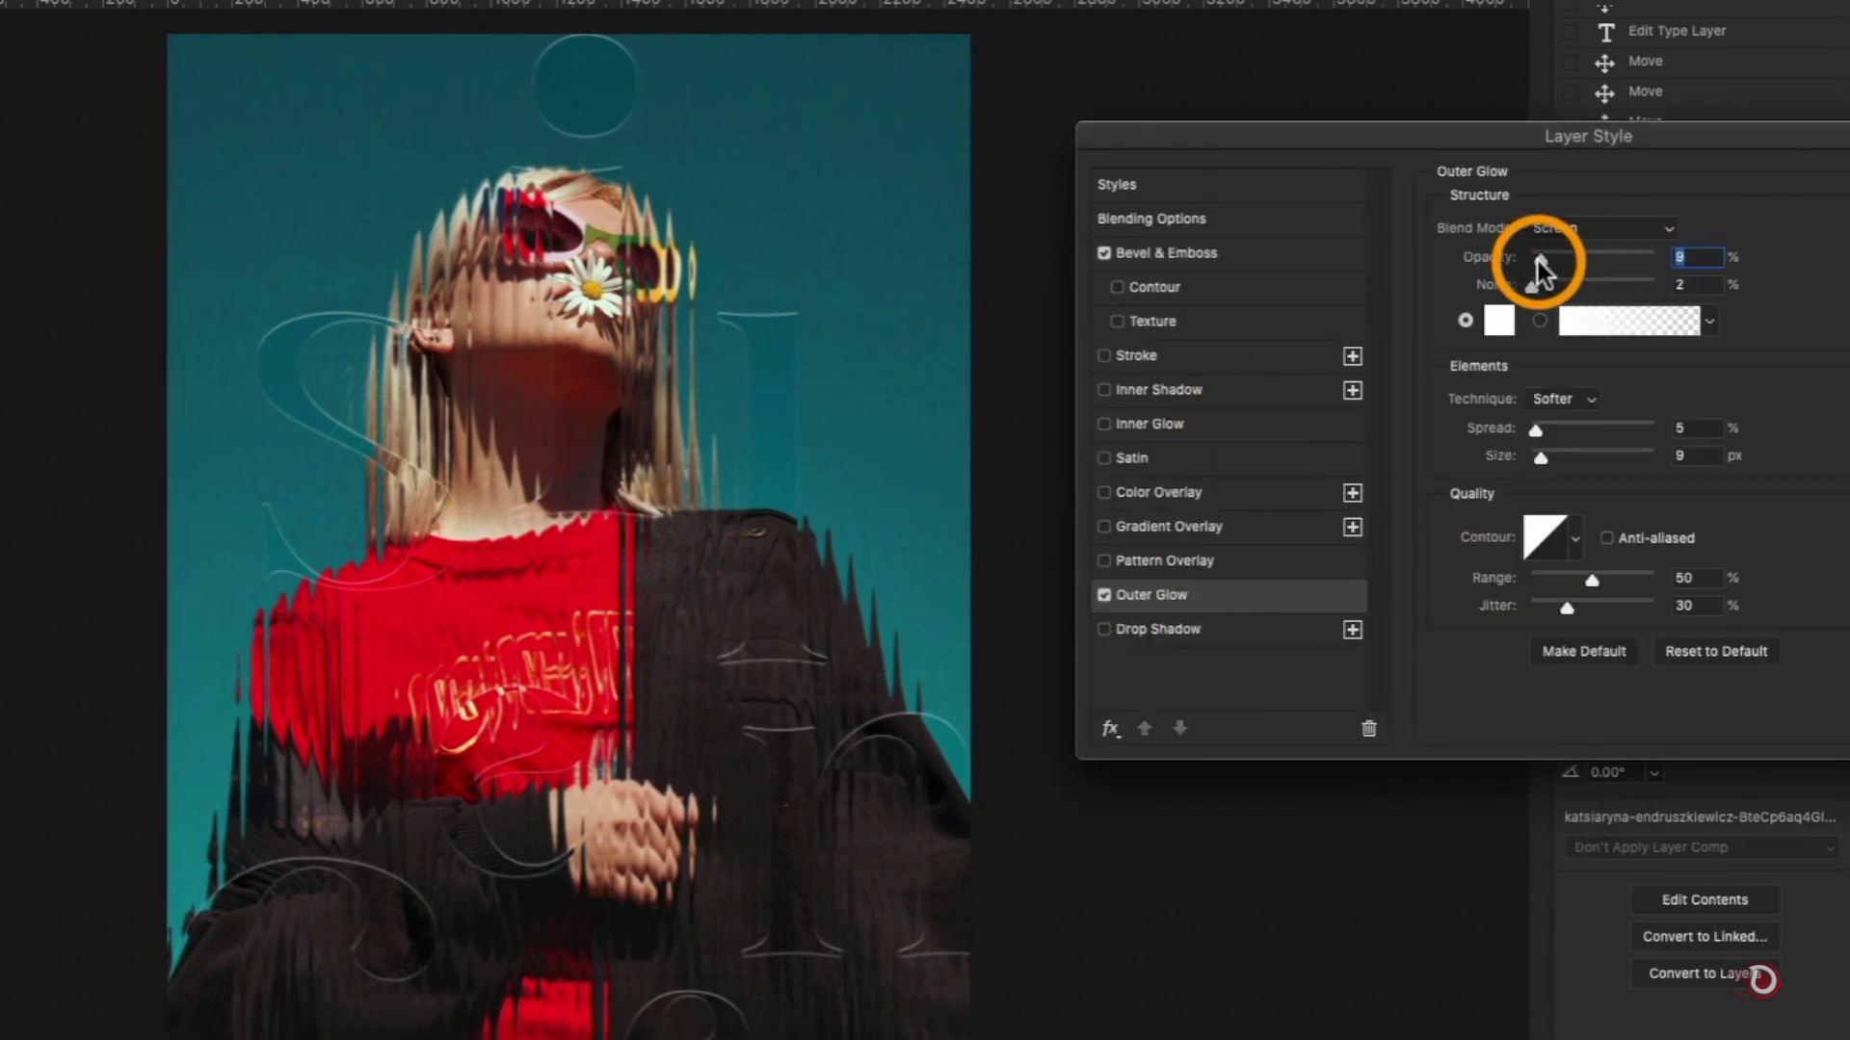
drag(1537, 262, 1536, 260)
click(1105, 596)
click(1104, 596)
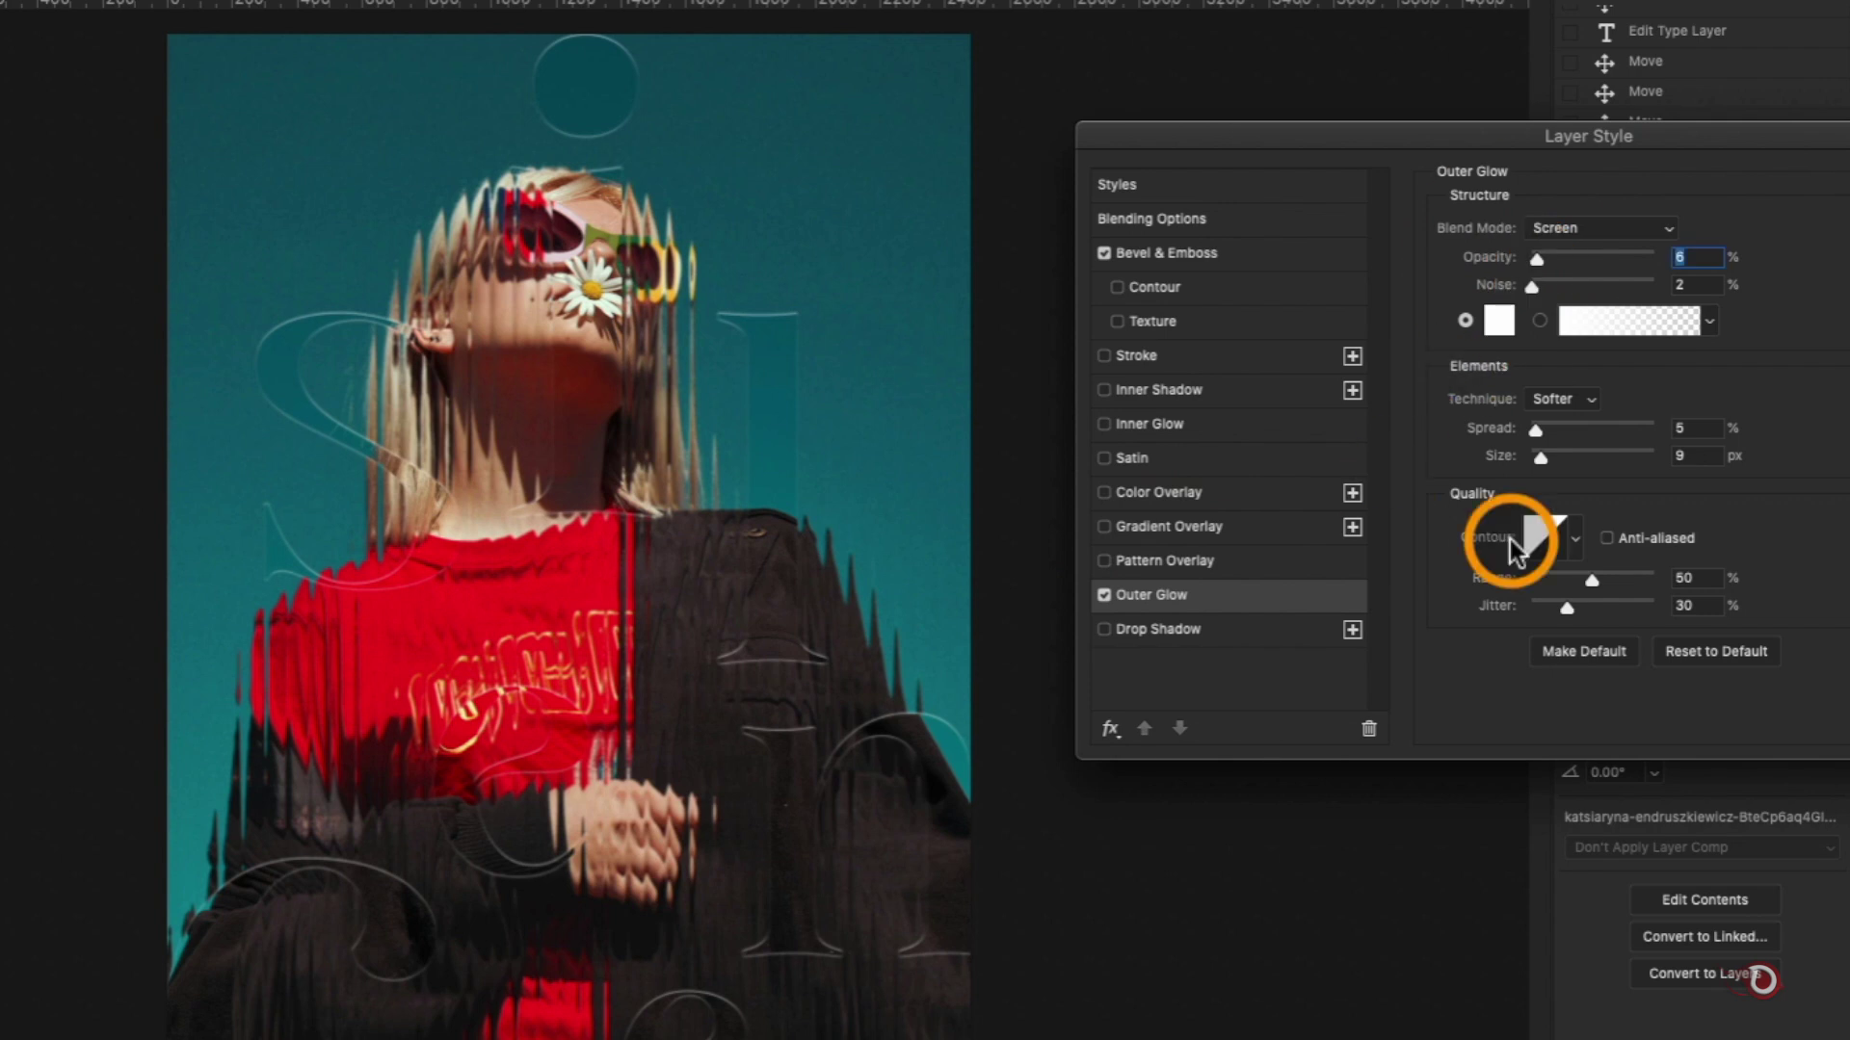
click(1574, 539)
click(695, 1028)
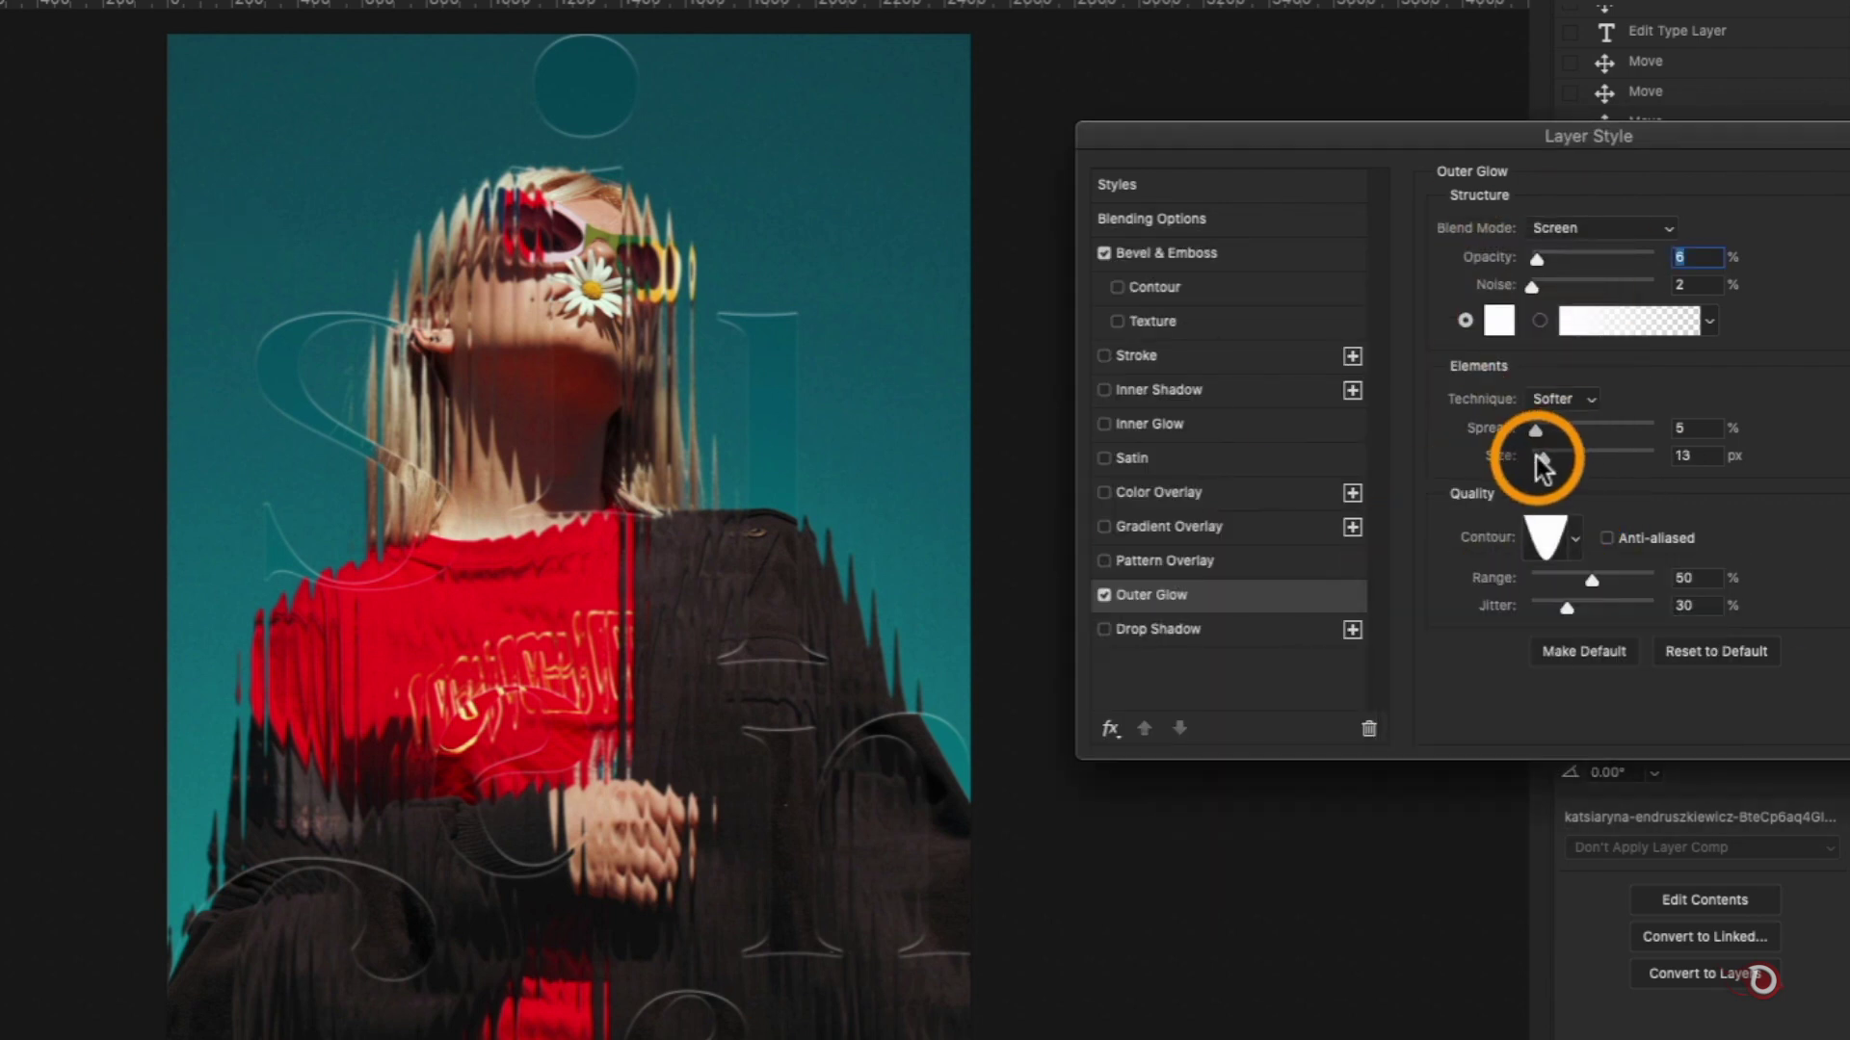
drag(1540, 458, 1536, 459)
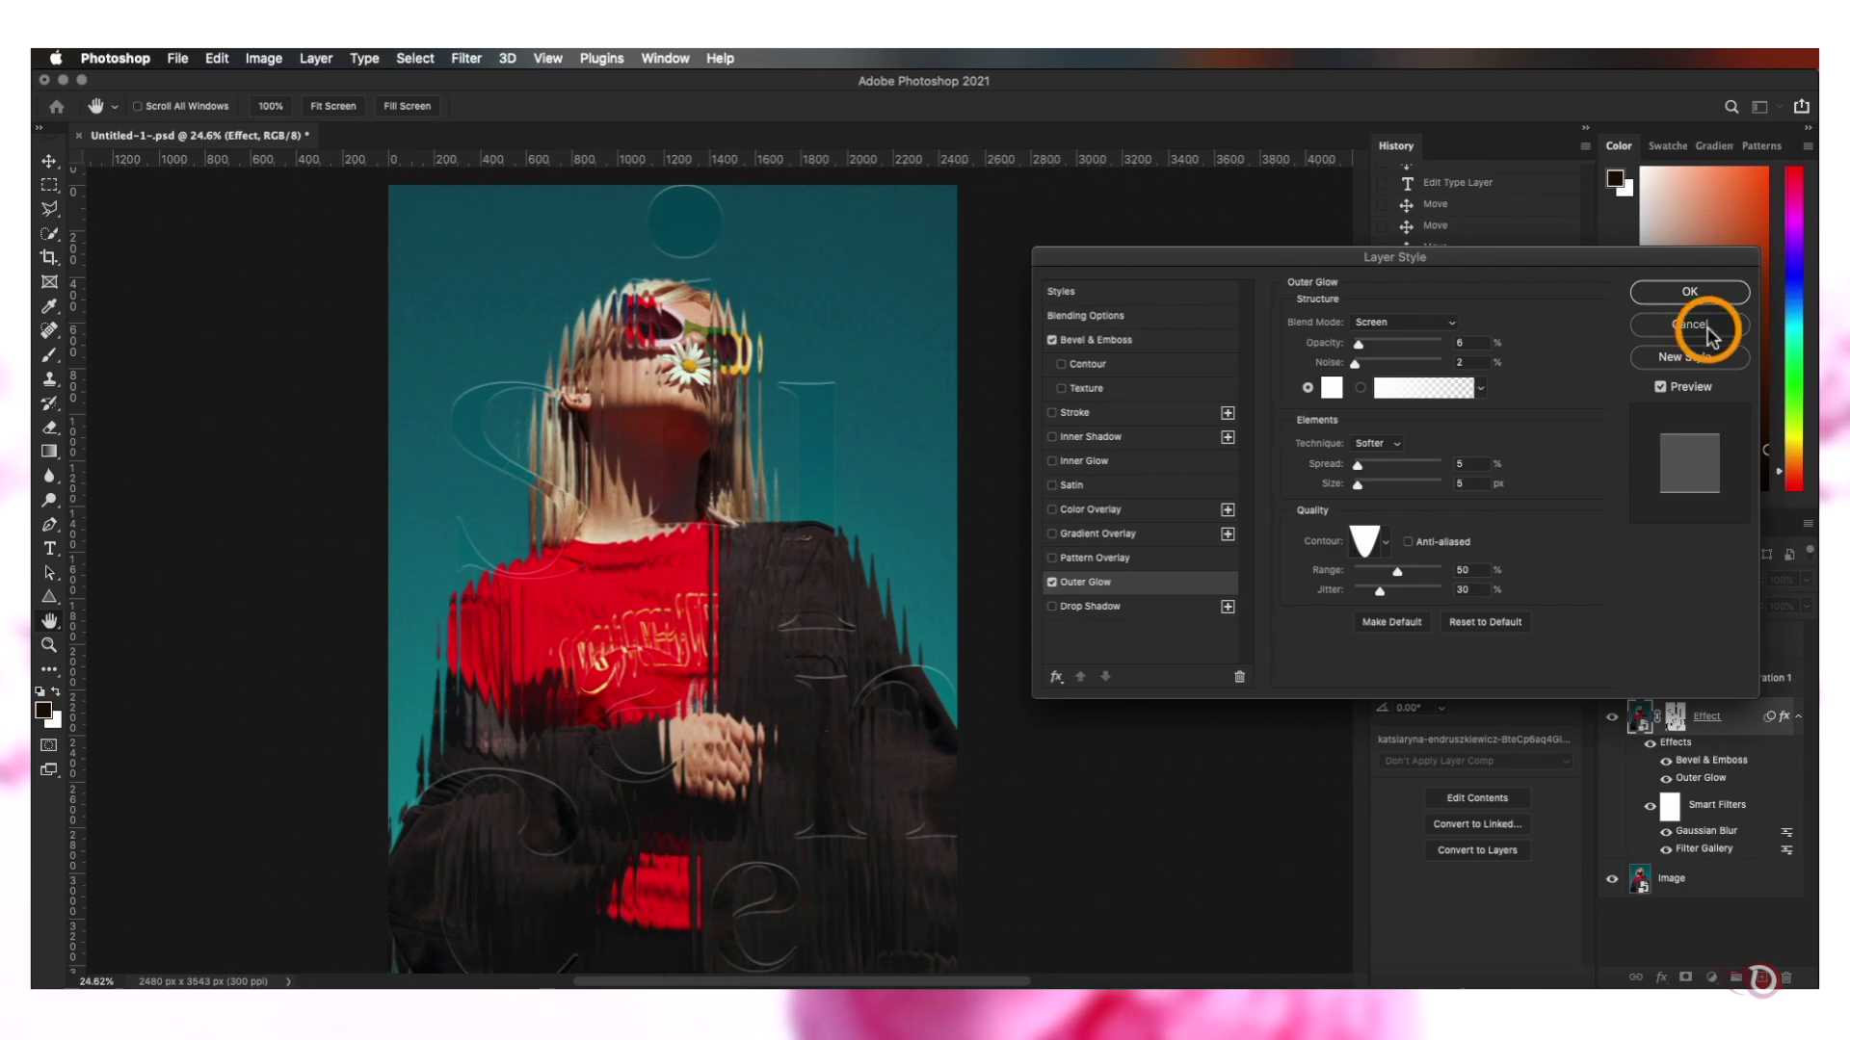
click(1685, 289)
Add a Drop Shadow to the Effect layer, setting its opacity to about 4% and reducing its size
scroll(568, 667, up, 5)
scroll(568, 667, up, 2)
scroll(665, 636, down, 2)
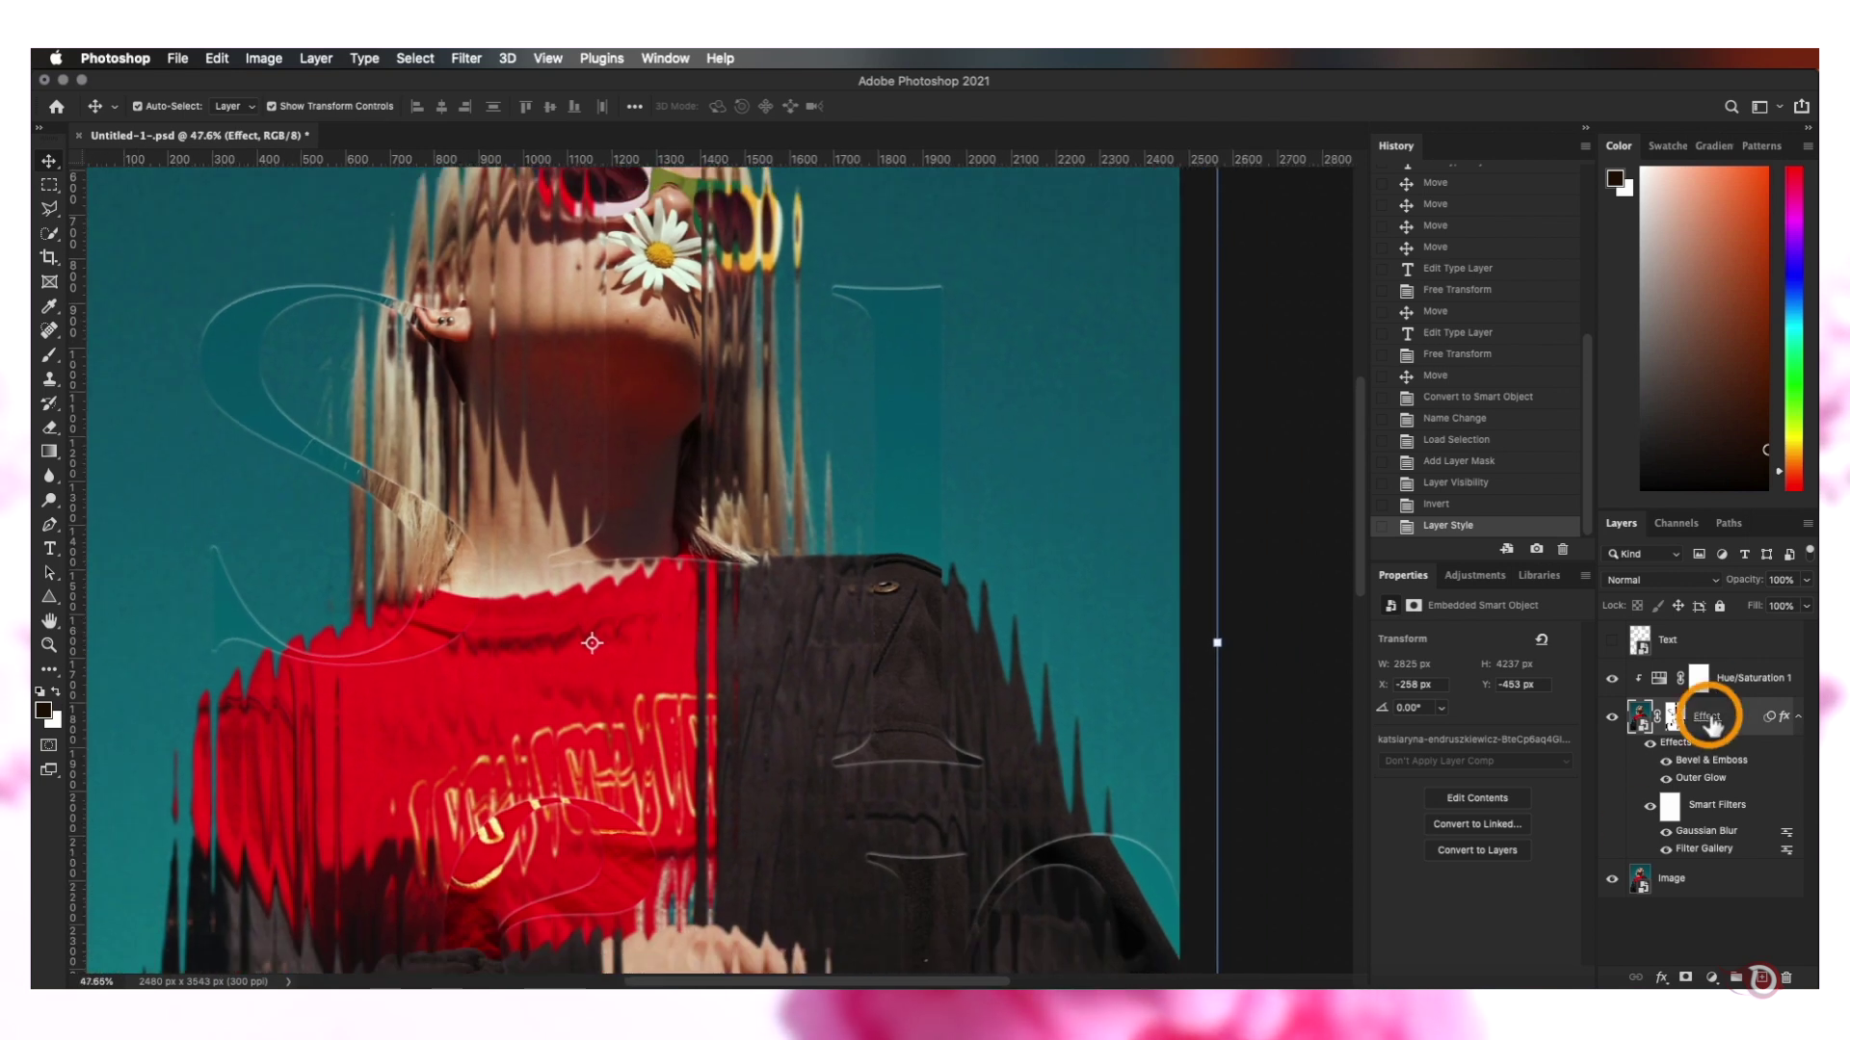
double_click(1701, 712)
click(1069, 606)
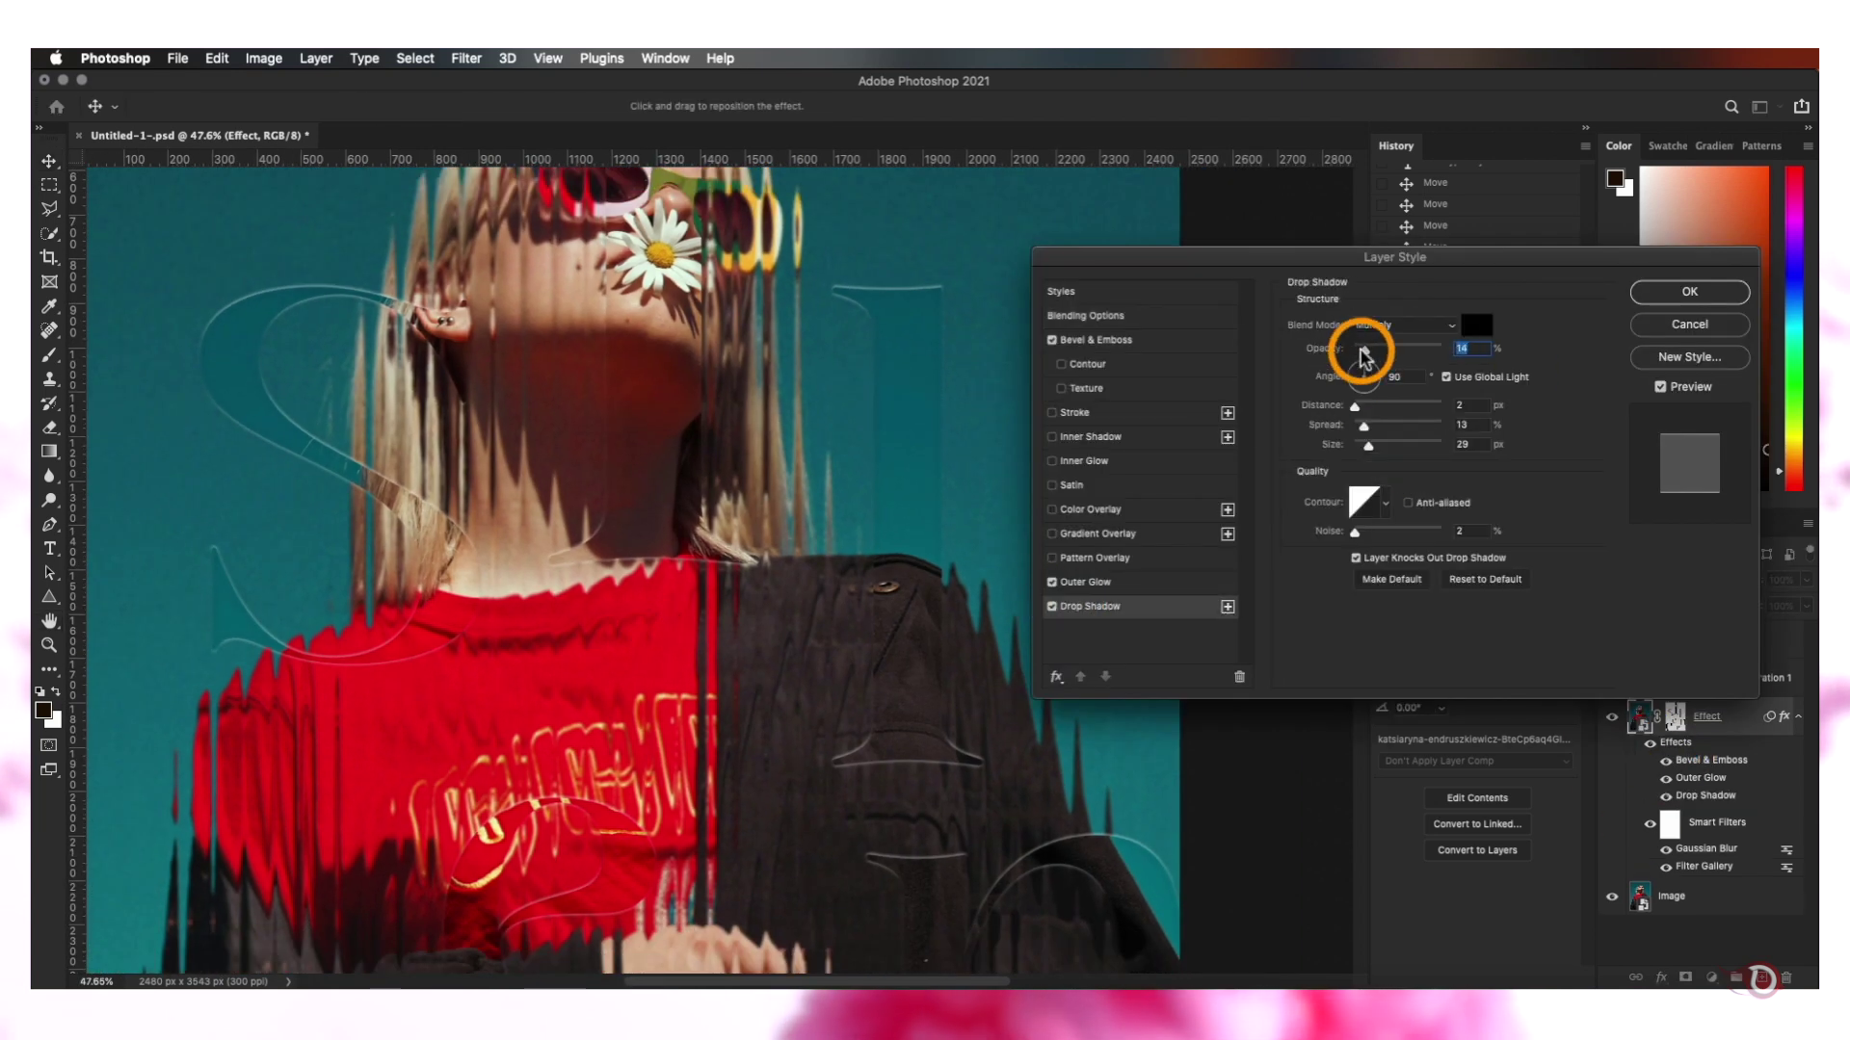
drag(1358, 349, 1352, 350)
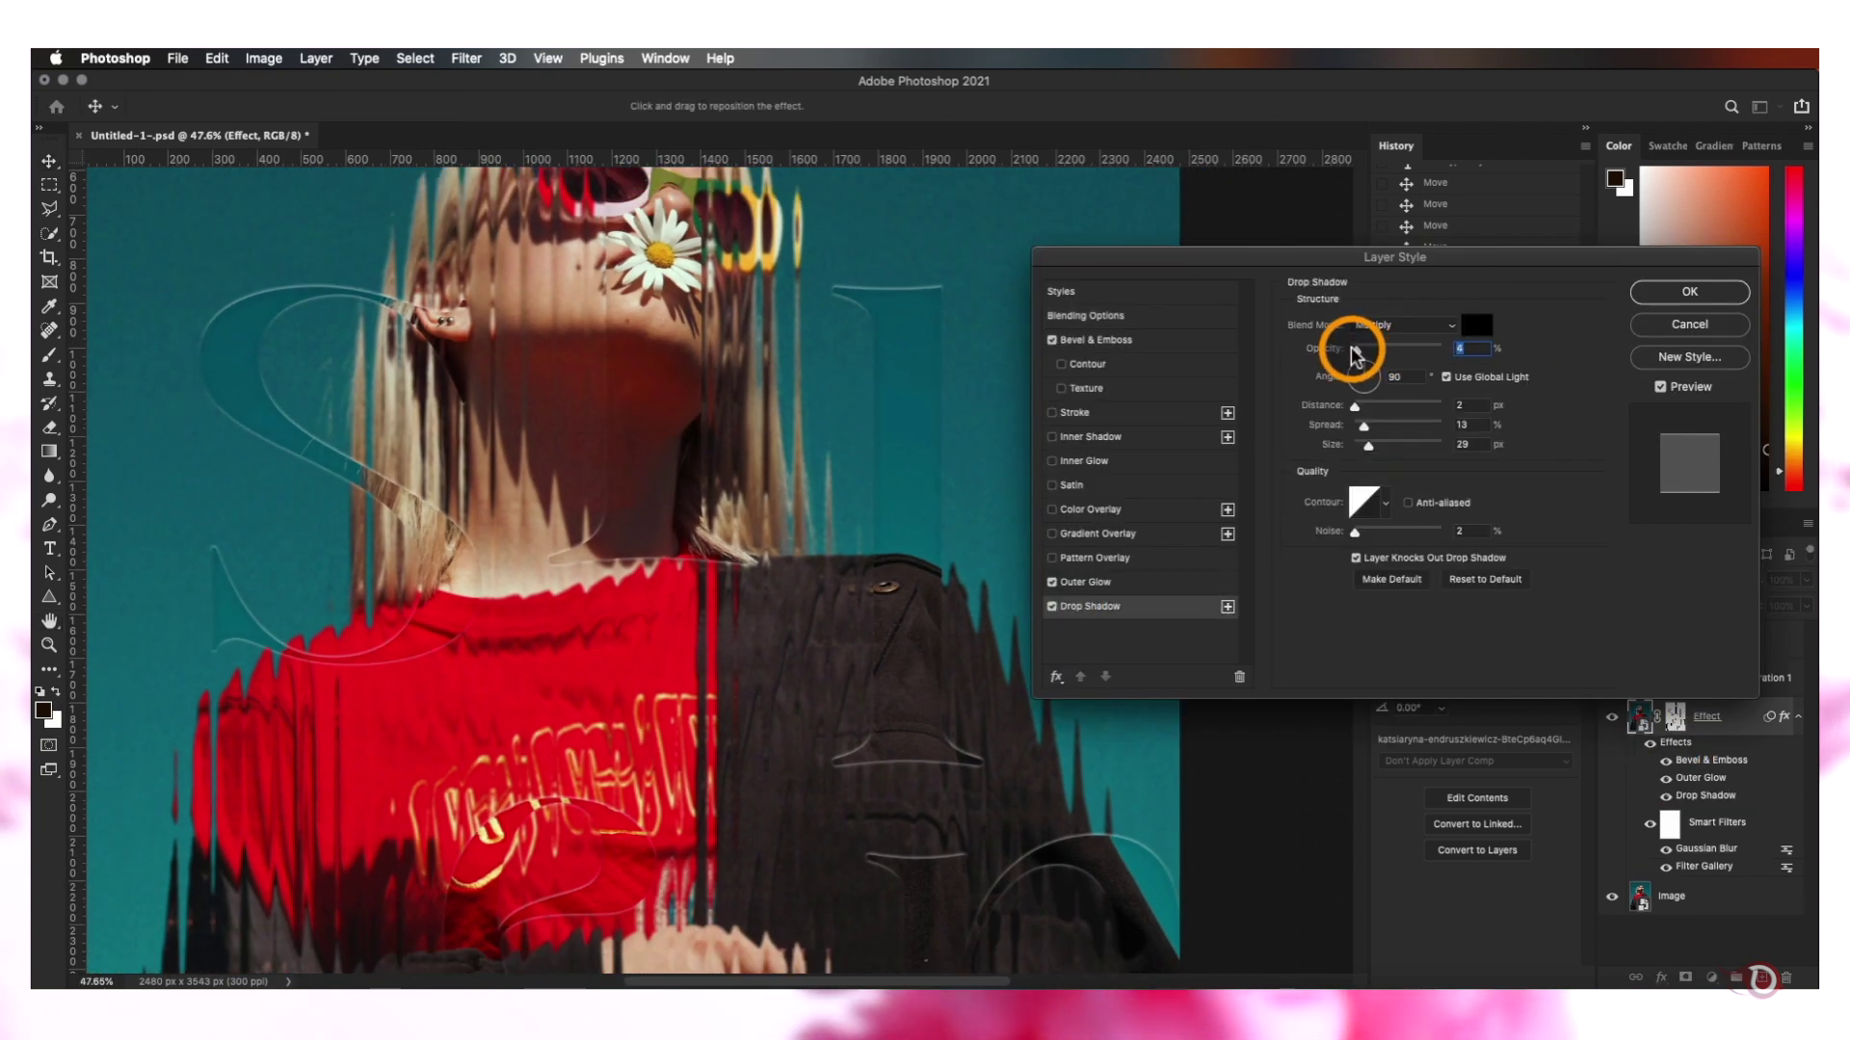
drag(1368, 445, 1362, 454)
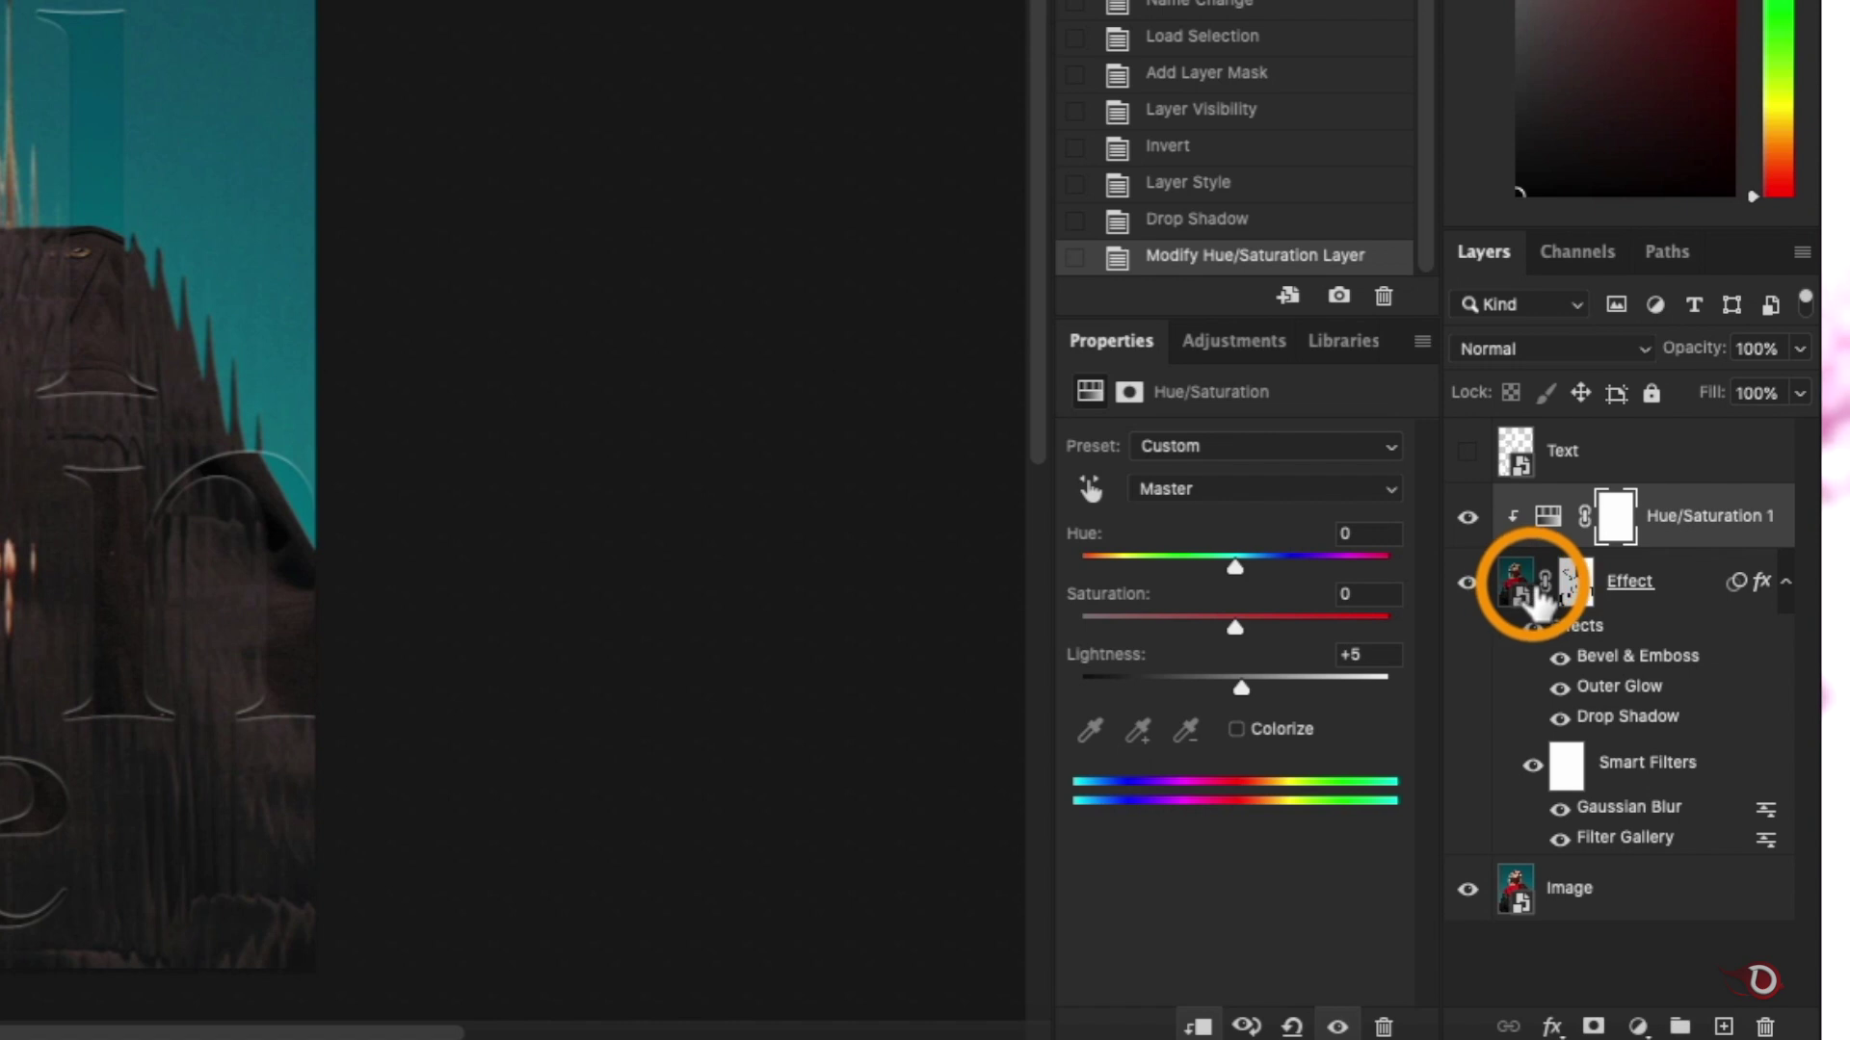
Unlink the Effect layer's mask from its image and move the mask's lettering slightly down on the poster
click(1543, 583)
click(1570, 581)
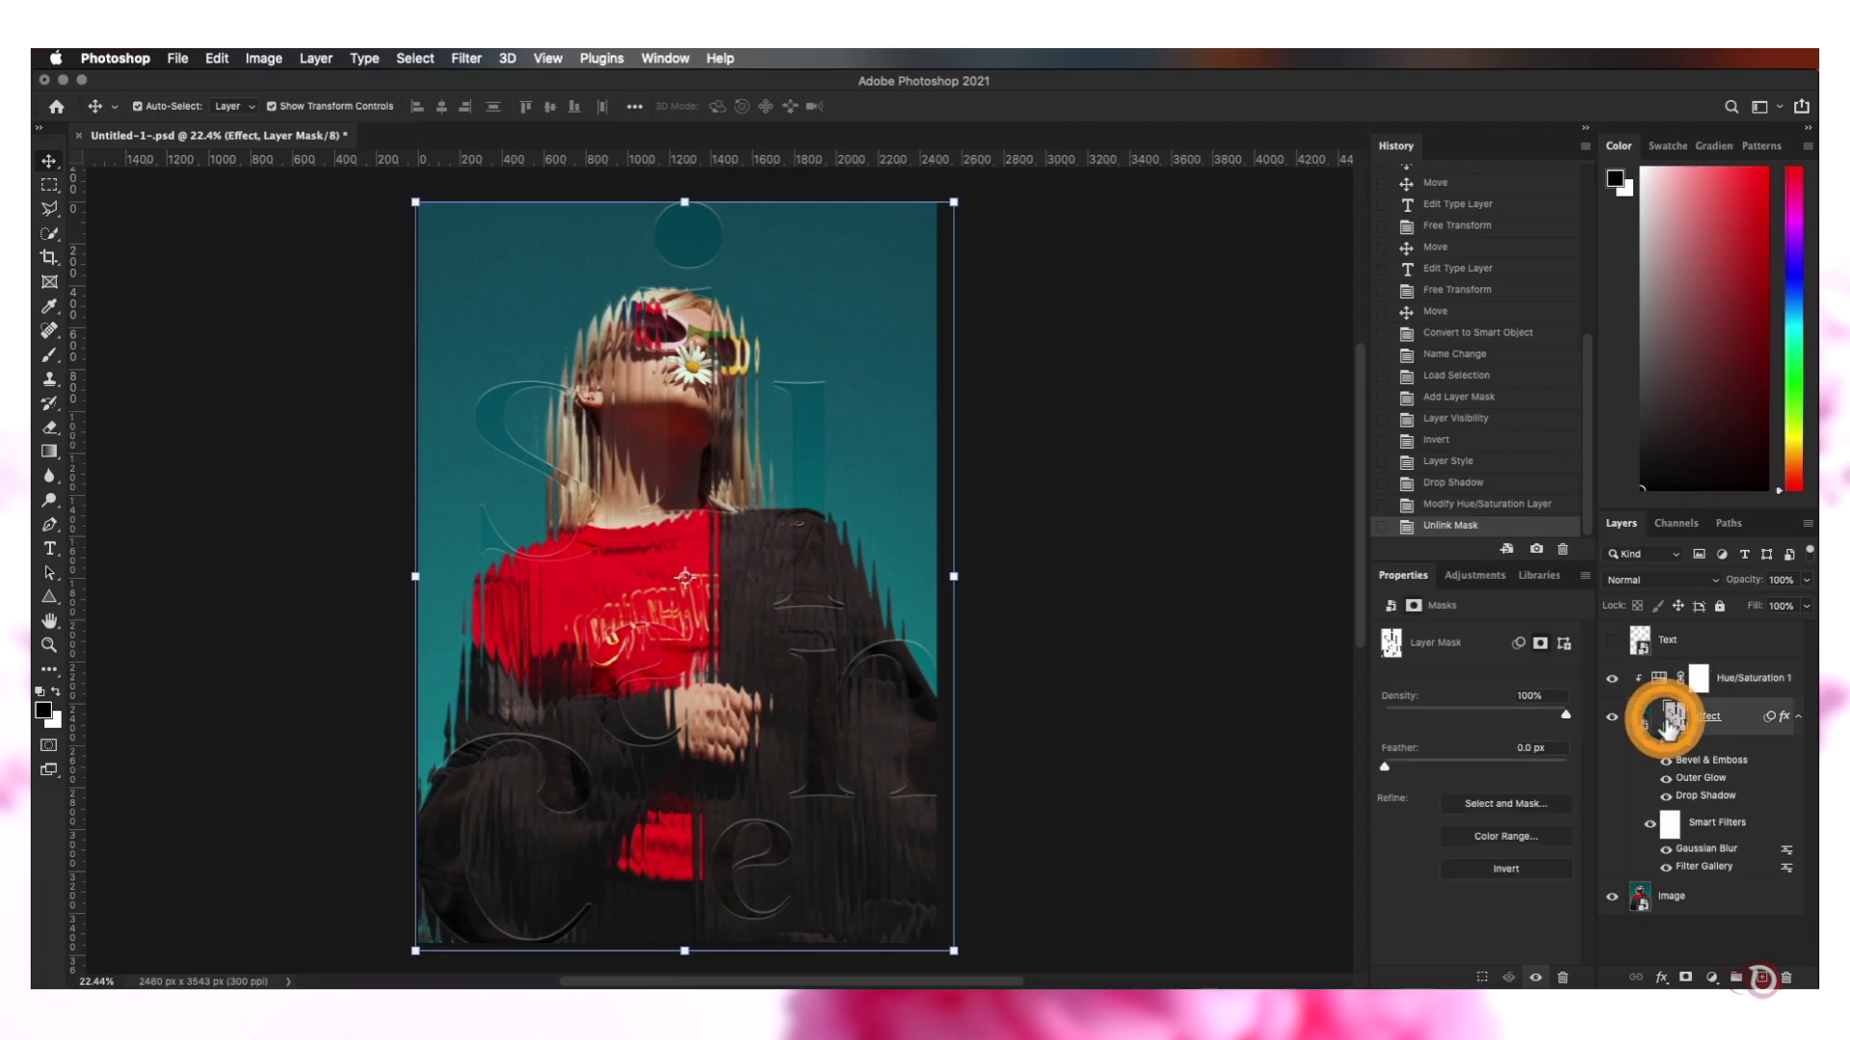
mouse_move(575, 768)
mouse_down()
mouse_move(558, 743)
mouse_move(611, 813)
mouse_move(872, 686)
mouse_move(558, 762)
mouse_move(578, 775)
mouse_up()
mouse_move(613, 706)
mouse_down()
mouse_move(614, 738)
mouse_move(615, 722)
mouse_up()
Scale the Effect layer's mask to about 105.6% and move it so the dot of the i stays inside the poster's upper edge
key(ctrl+t)
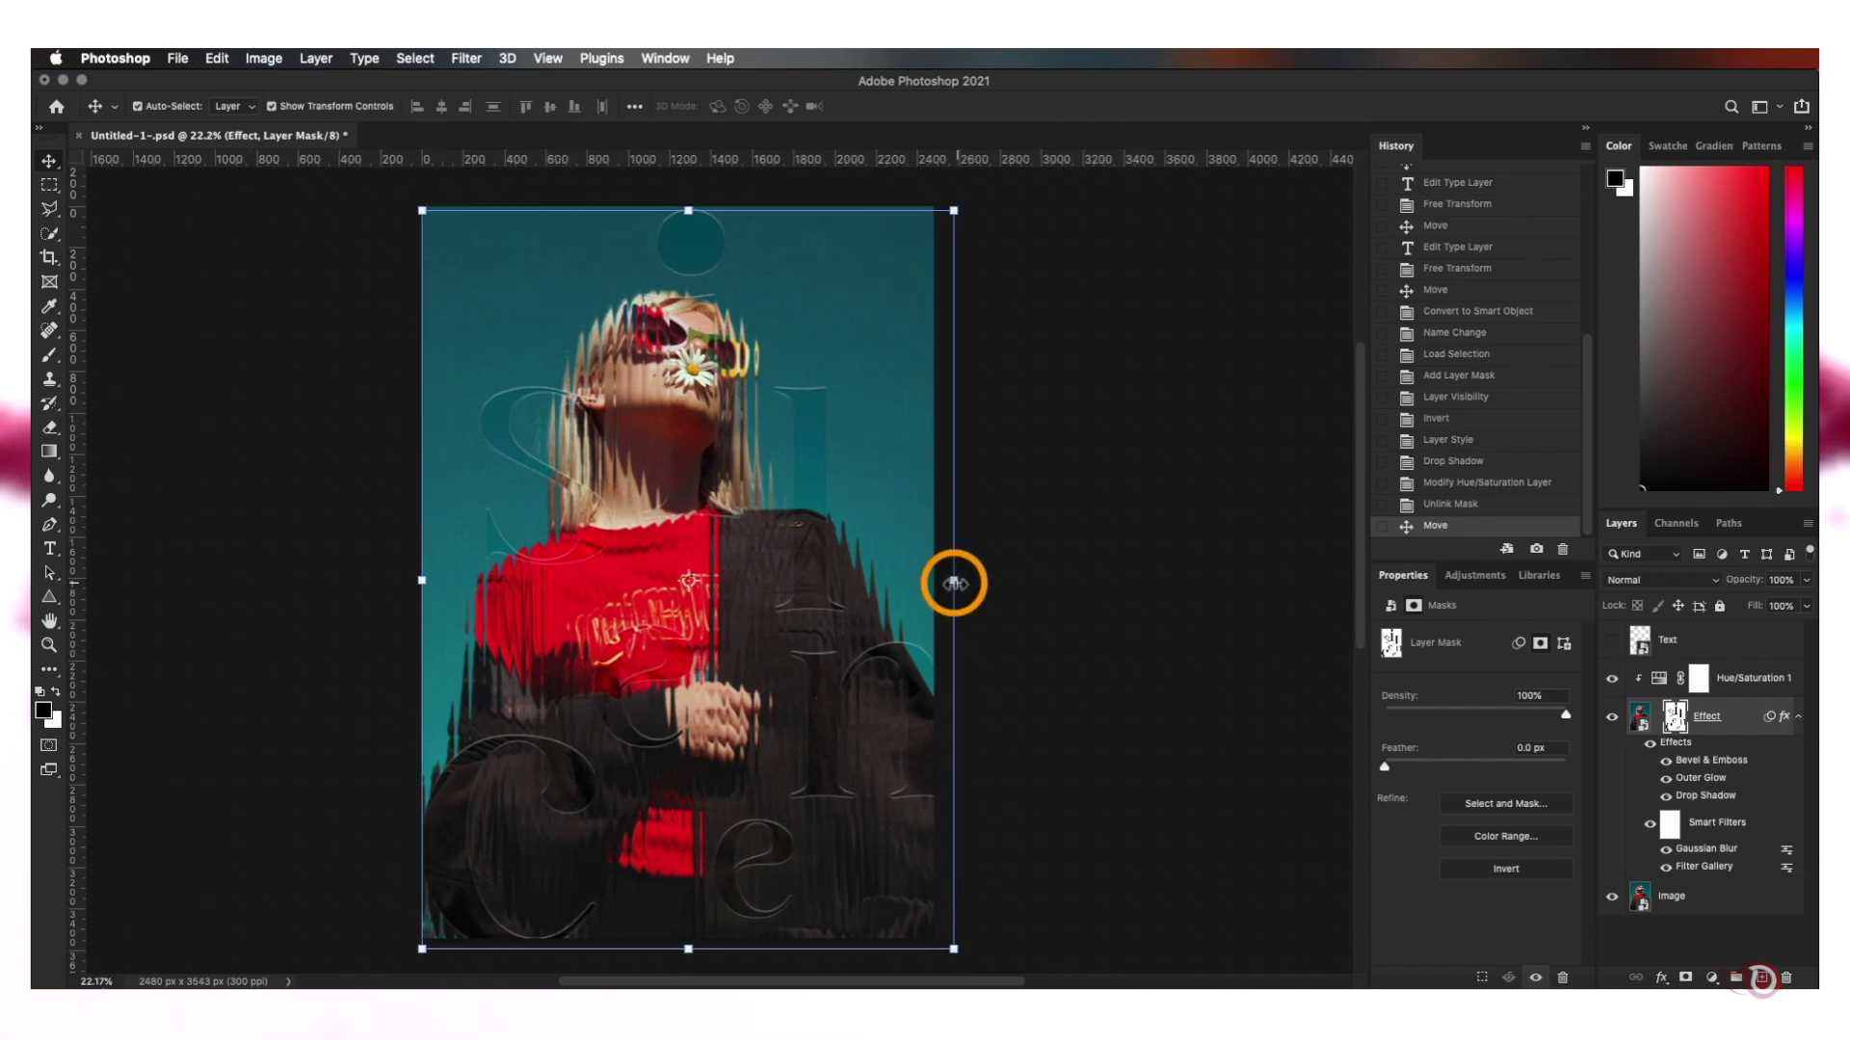
mouse_move(953, 578)
mouse_down()
mouse_move(999, 575)
mouse_move(973, 579)
mouse_up()
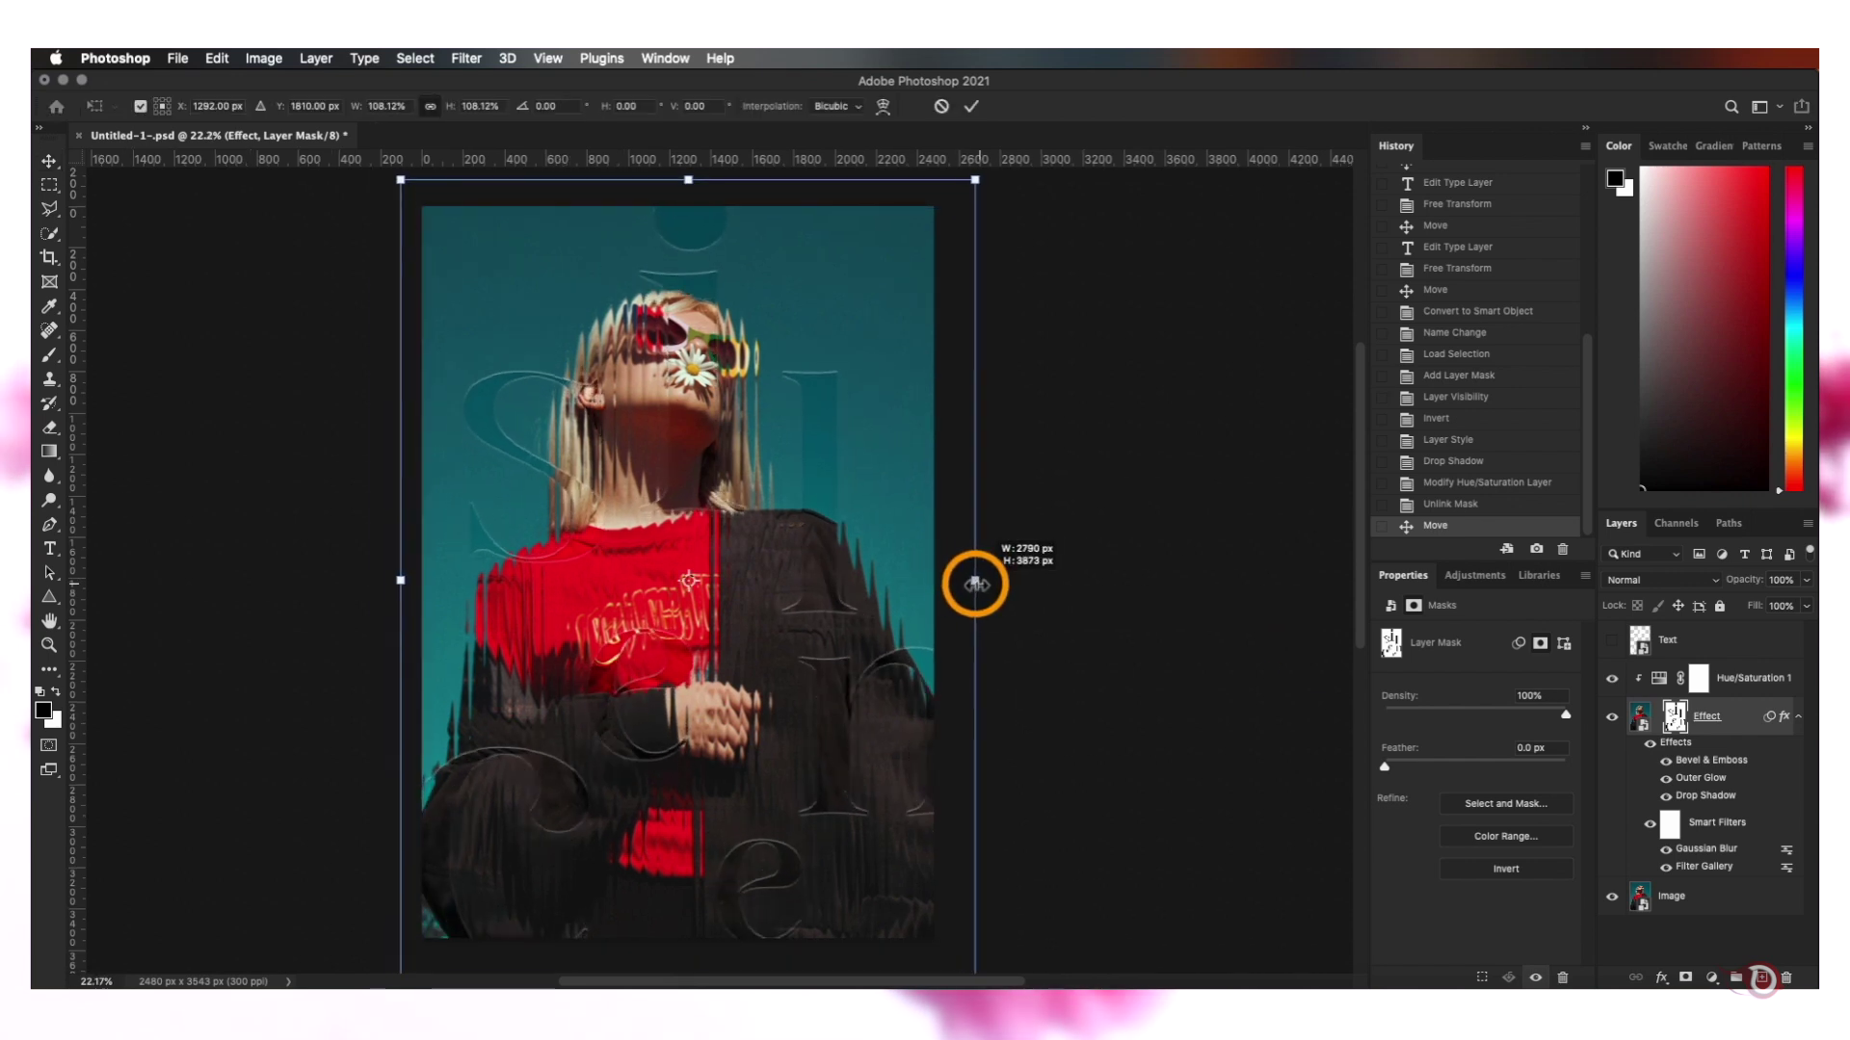
mouse_move(591, 703)
mouse_down()
mouse_move(607, 735)
mouse_move(598, 710)
mouse_up()
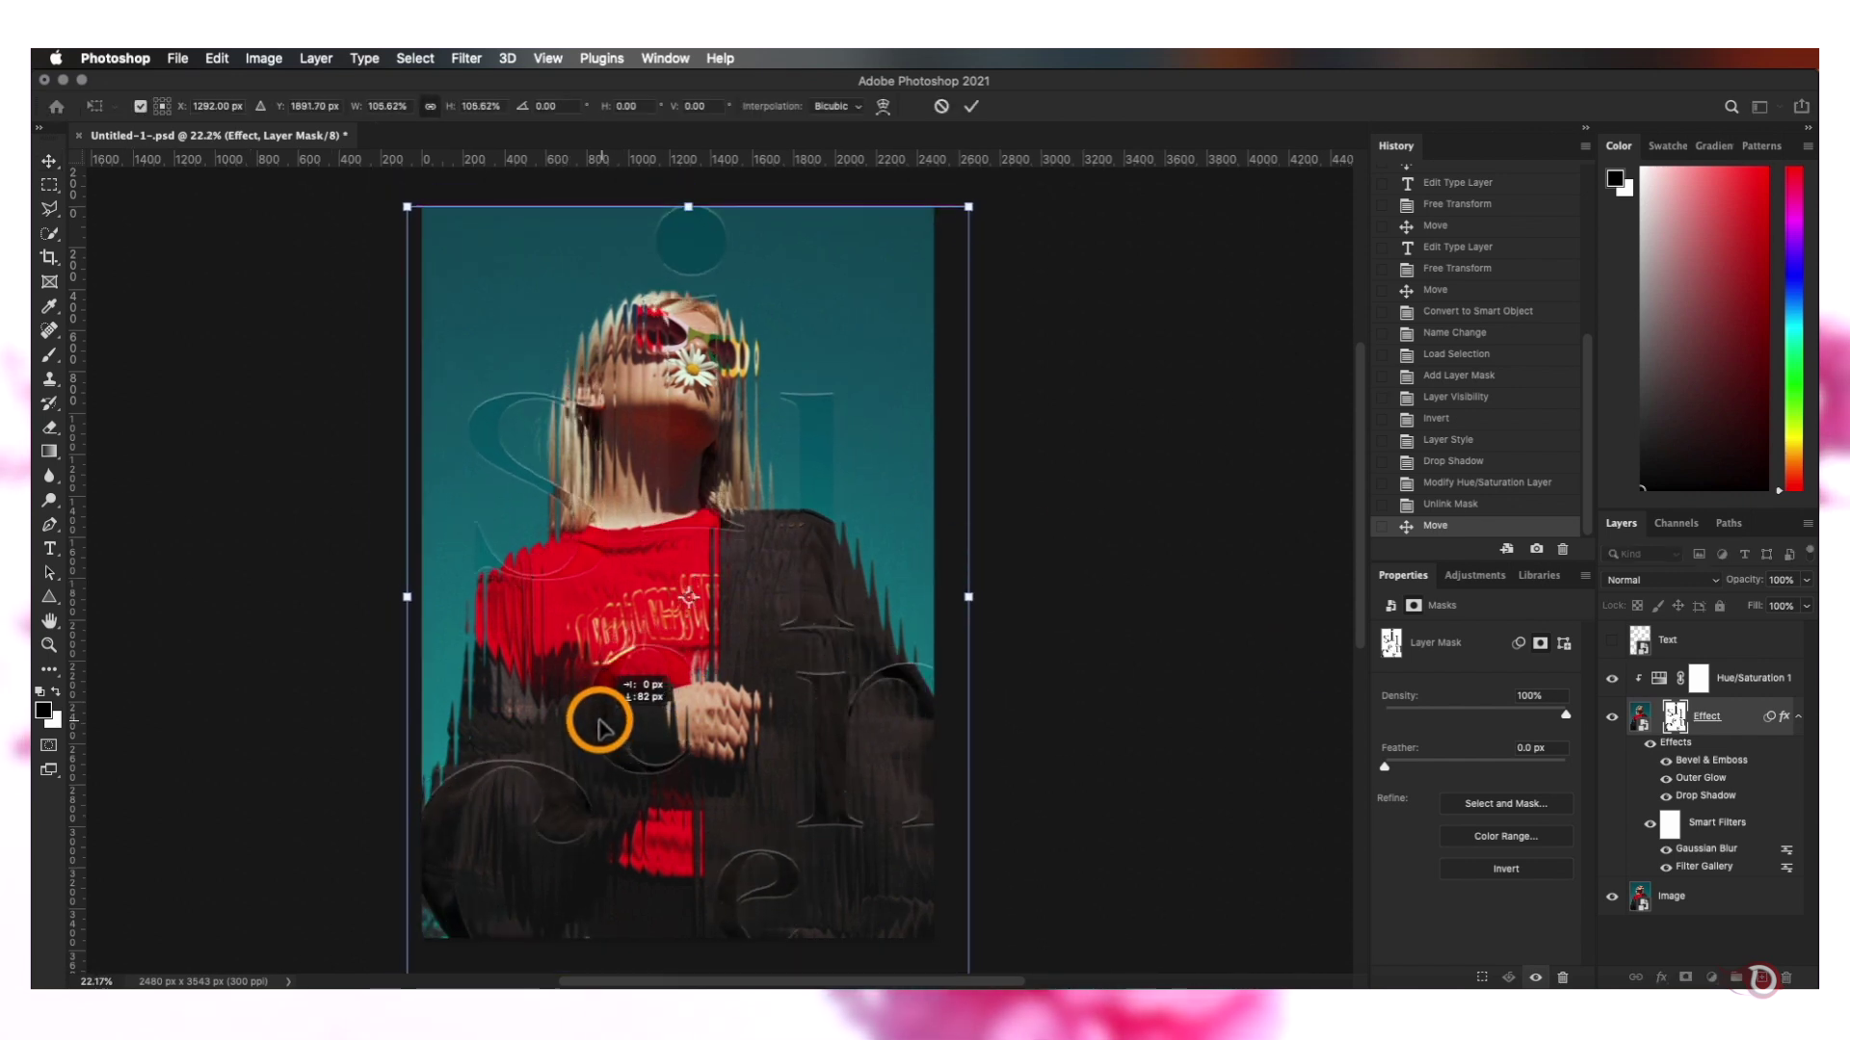
key(Return)
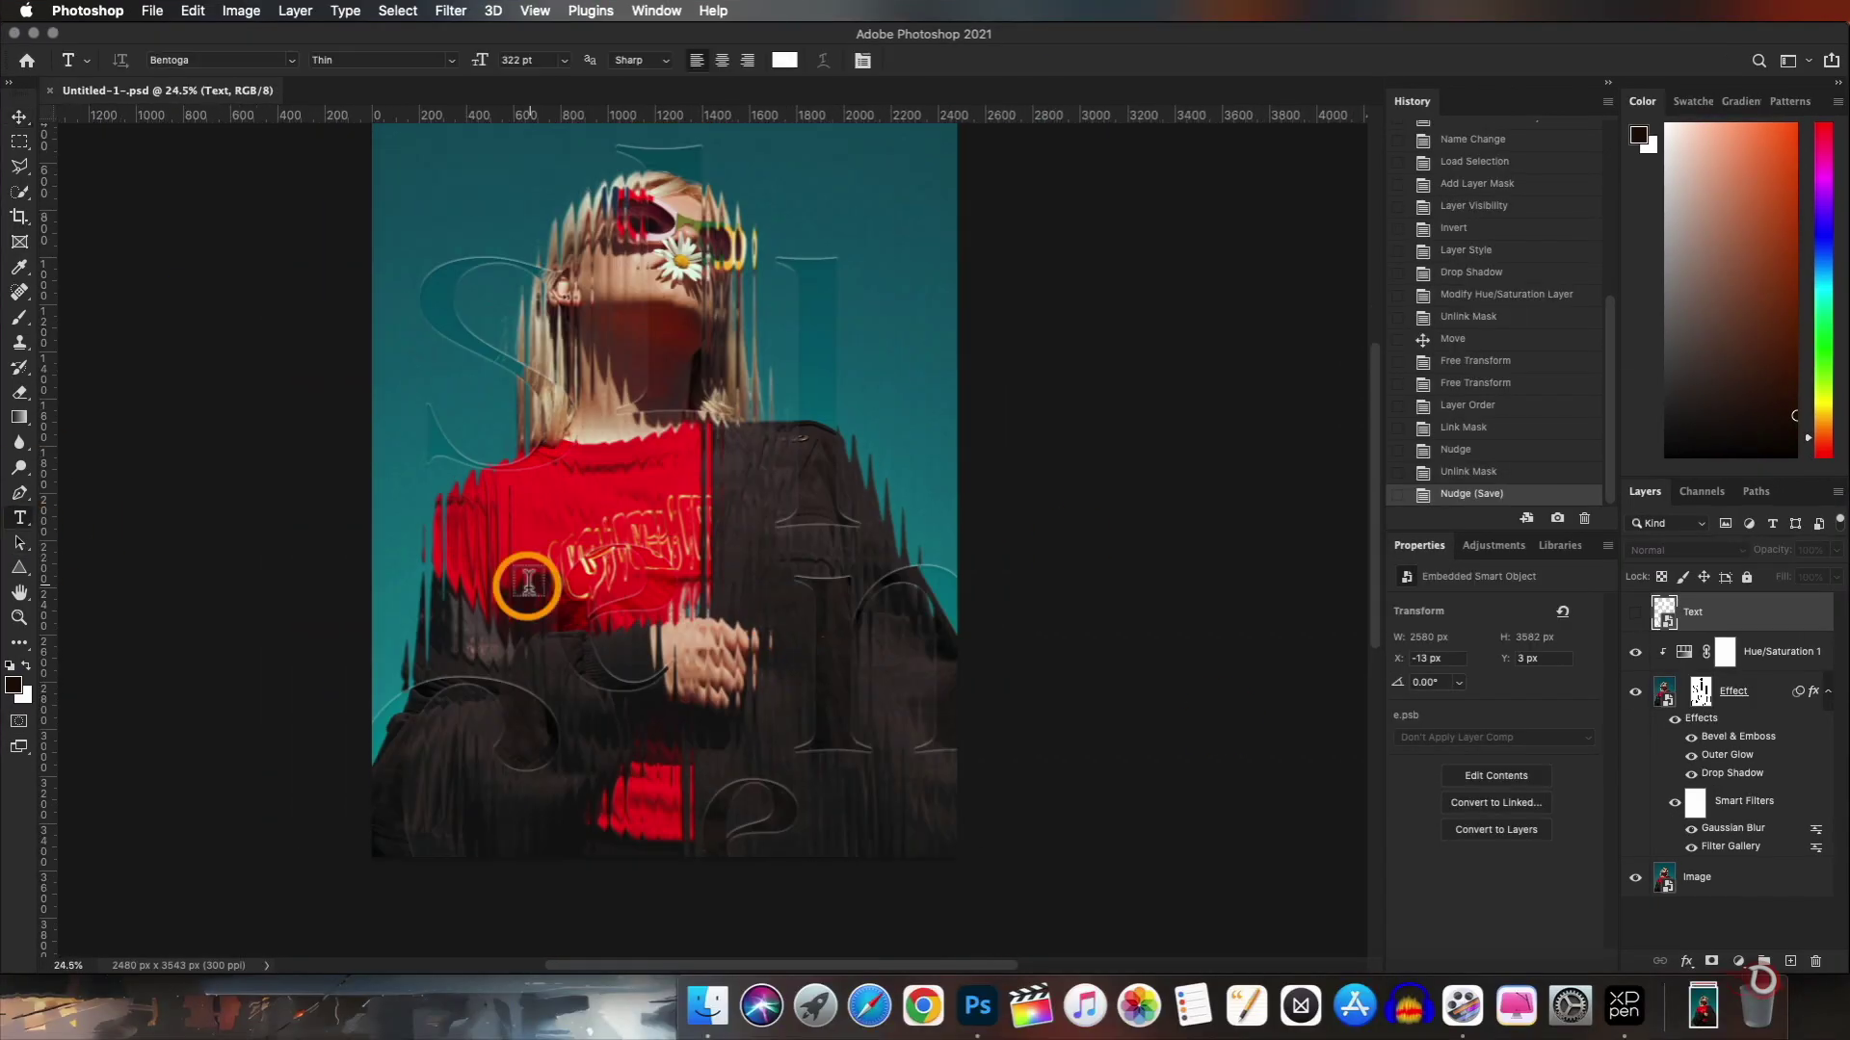
Add a text line reading "Silence is luxurious" over the figure's torso
click(562, 598)
text(Silence is luxurious)
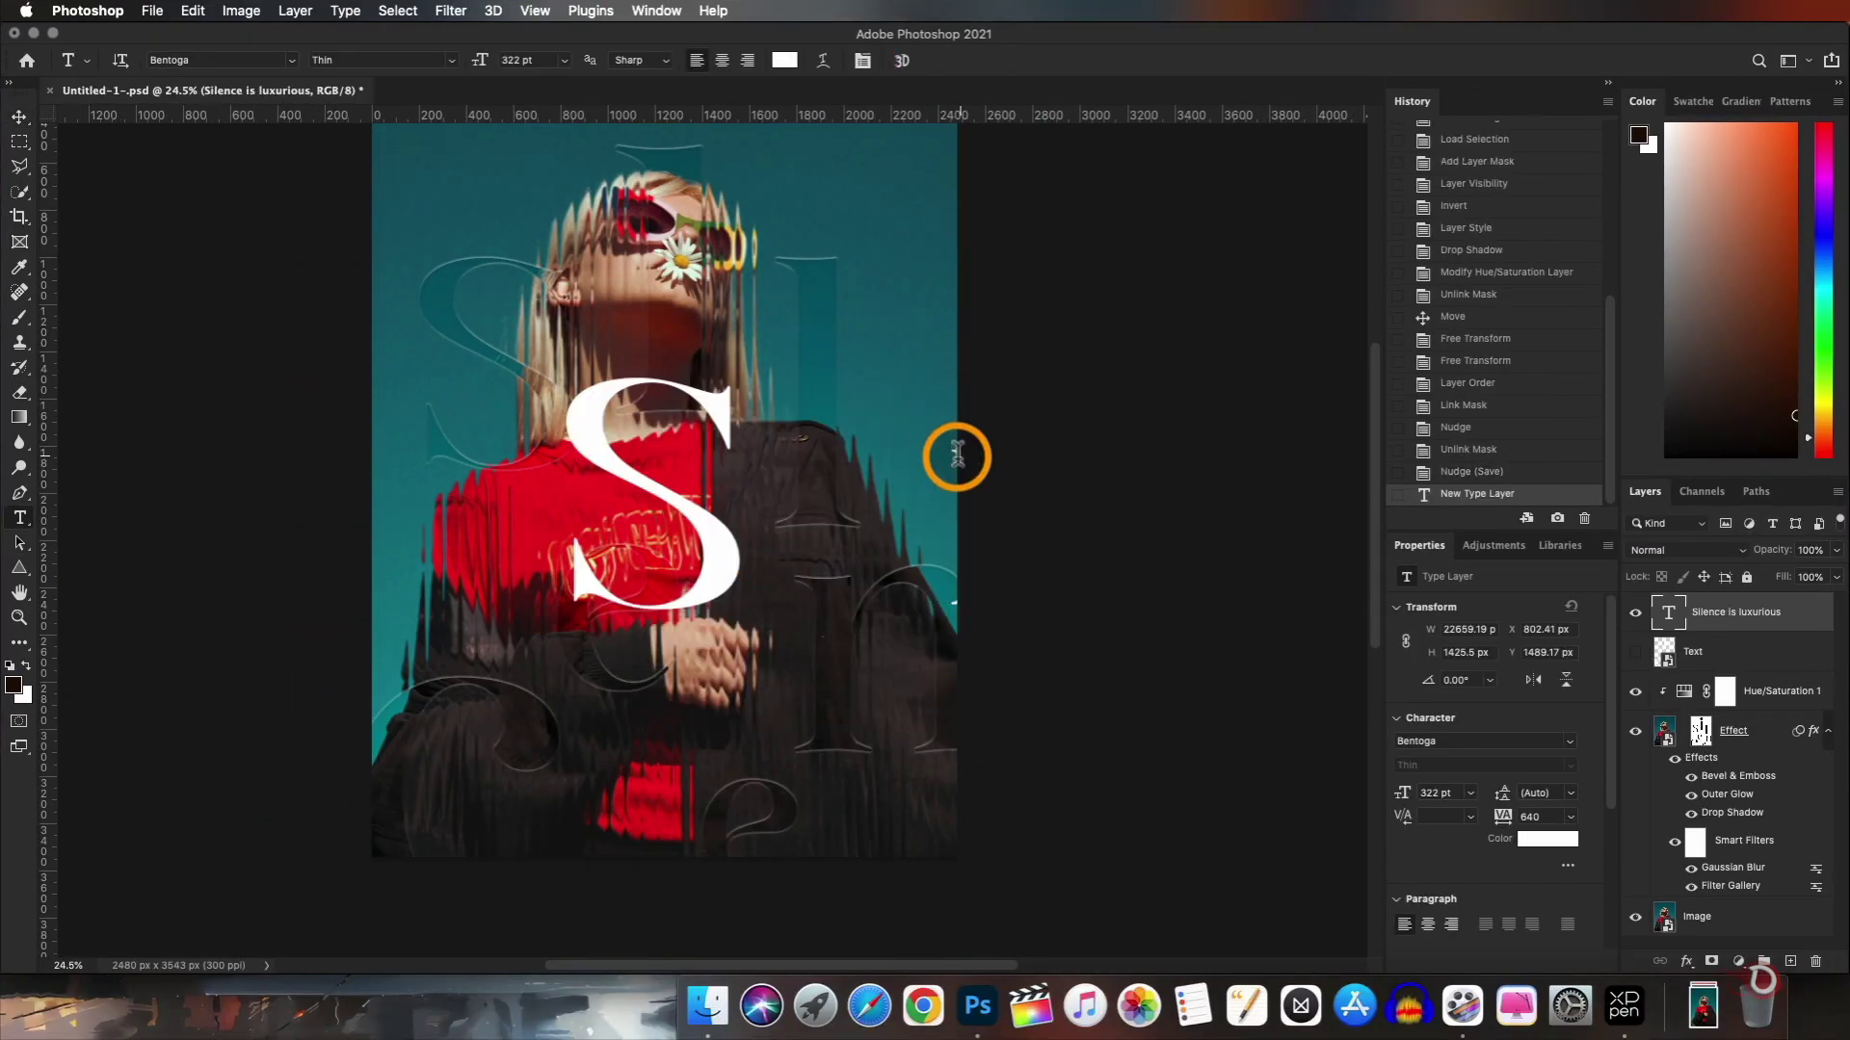
key(v)
Style the "Silence is luxurious" line in the Mayonice font with 0 tracking and a 40 pt size
click(1502, 816)
text(0)
key(Return)
drag(1403, 792, 1129, 796)
text(40)
key(Return)
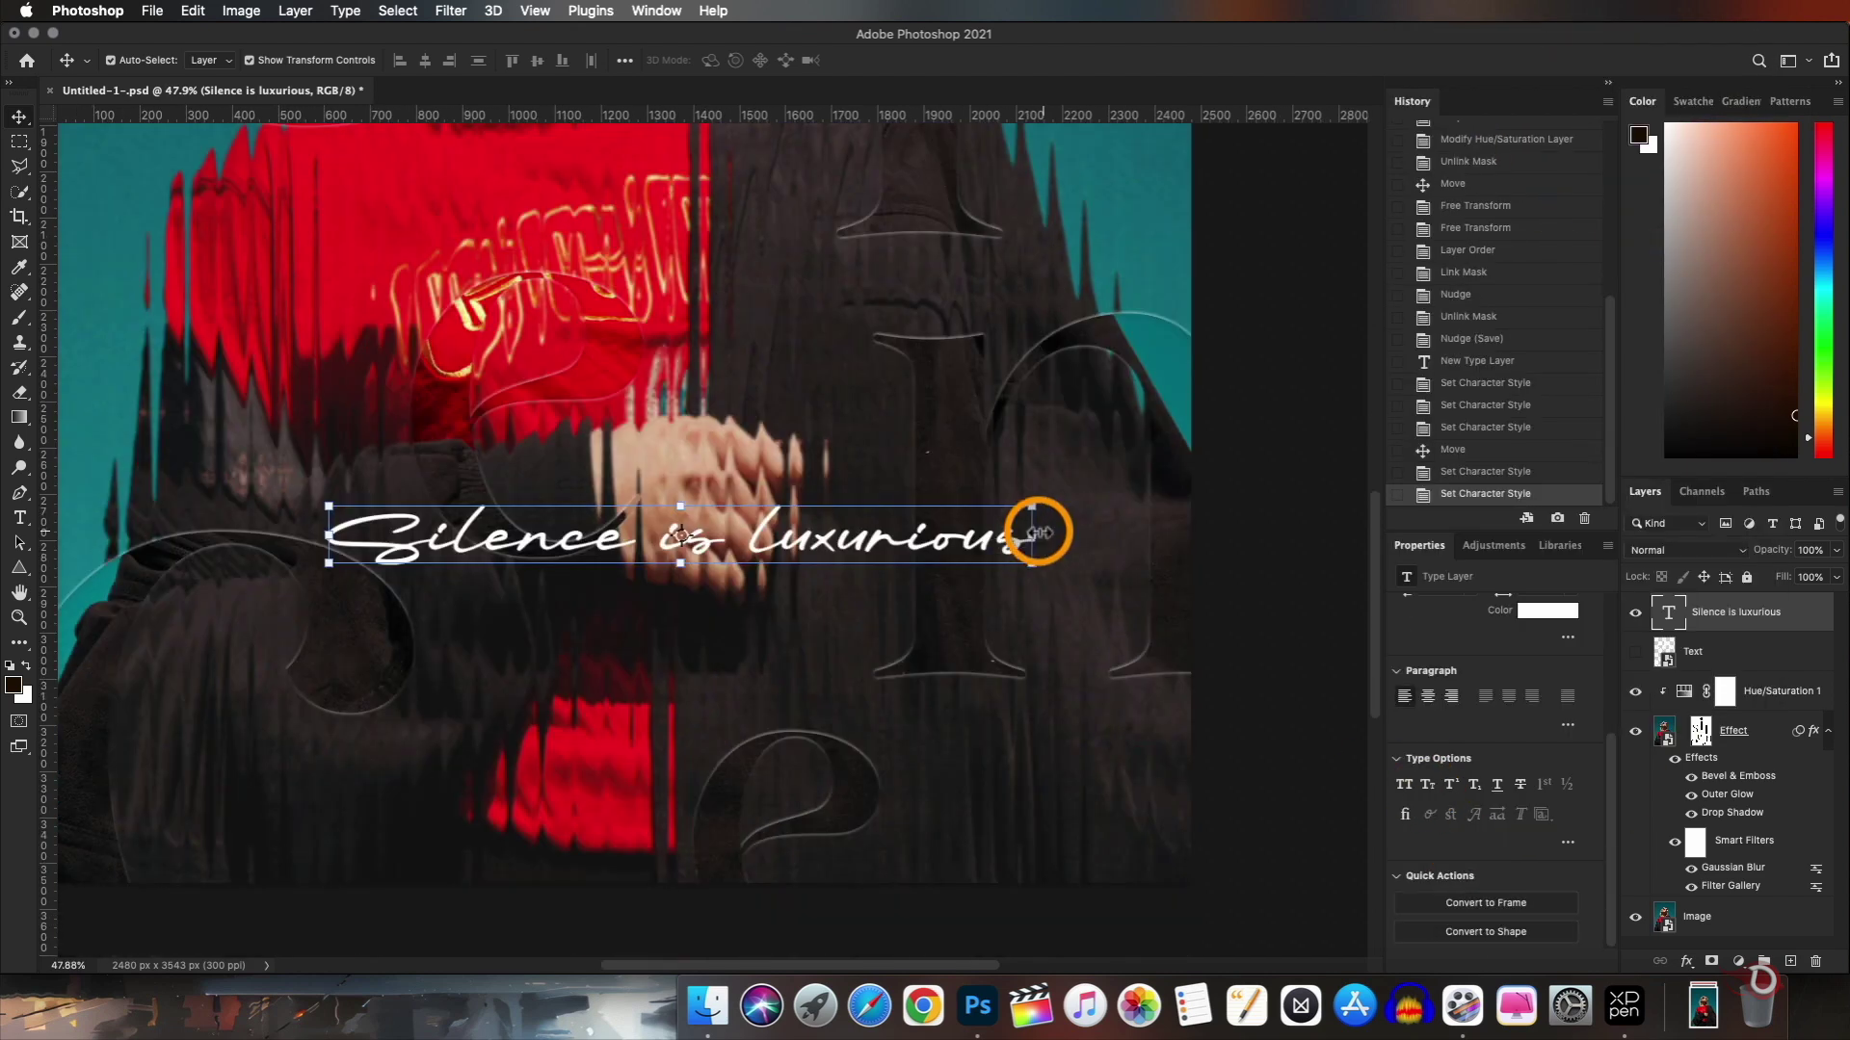
Shrink the "Silence is luxurious" line to 24 pt and position it centred just below the hands
drag(1040, 529, 858, 541)
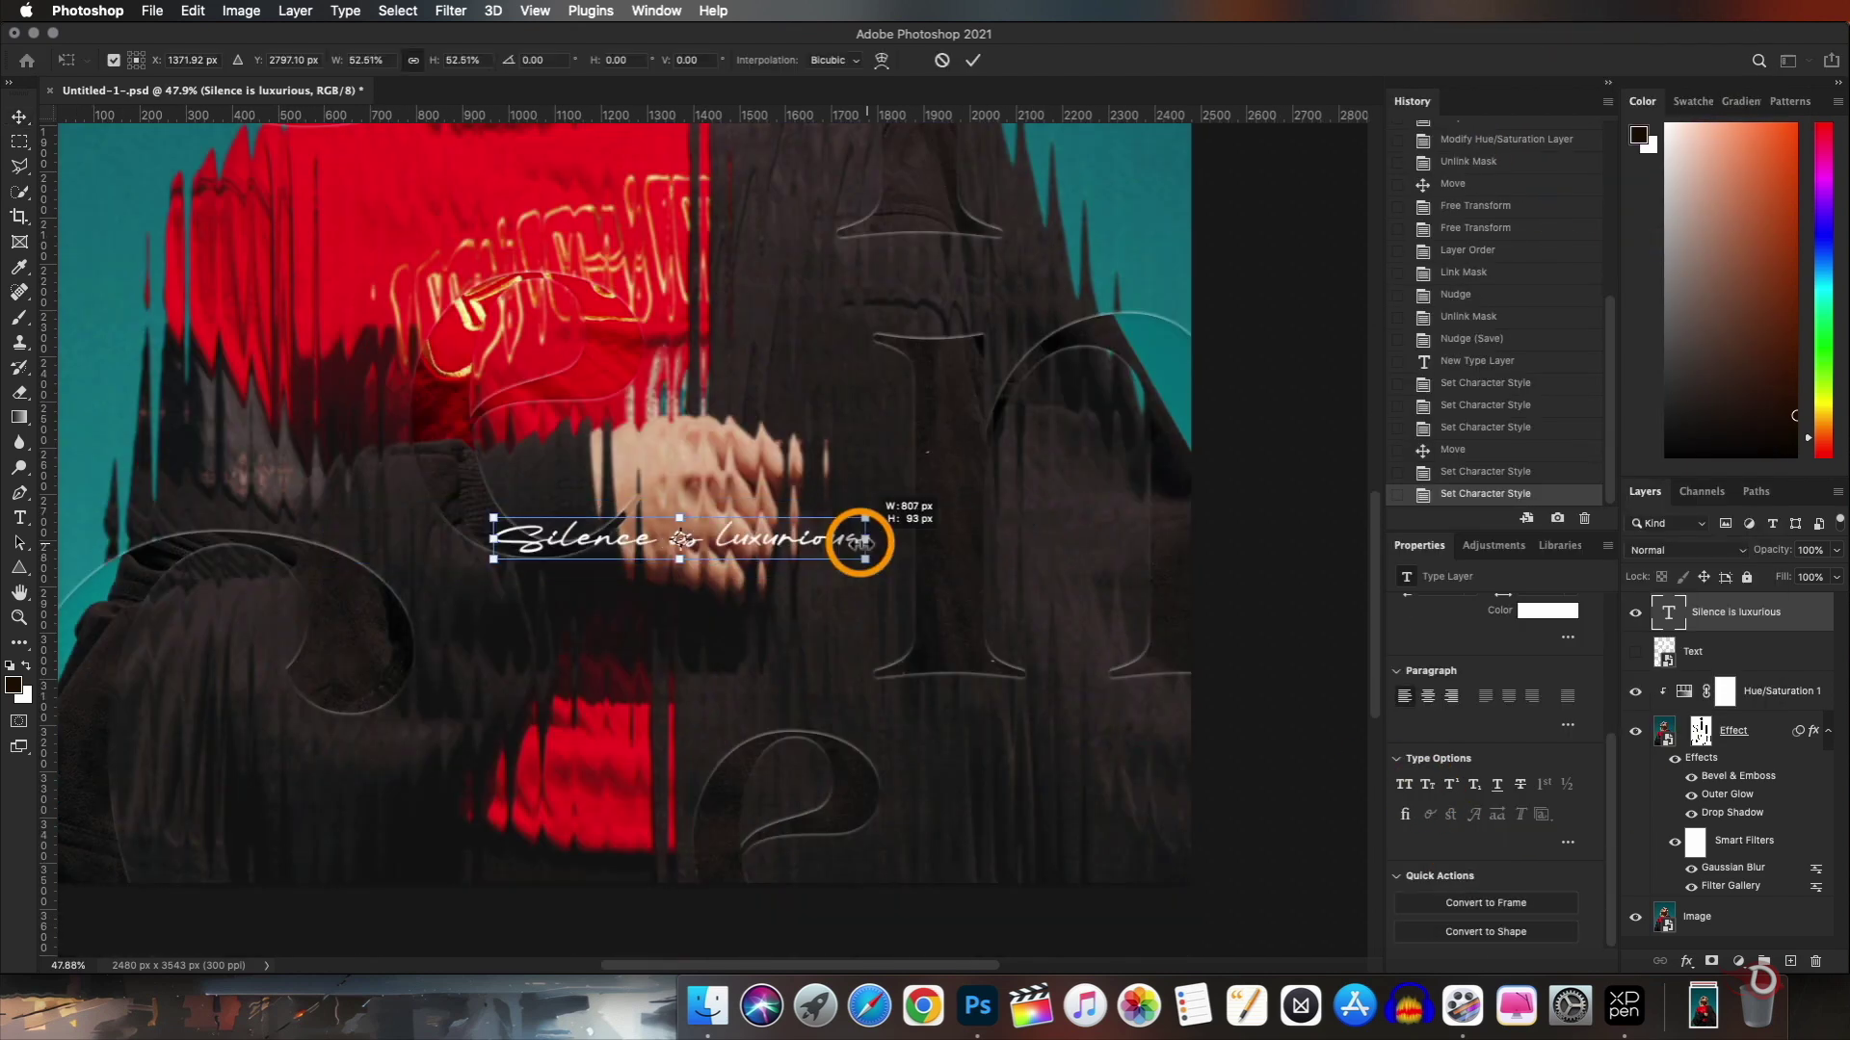
key(Return)
scroll(887, 589, down, 3)
scroll(889, 590, up, 2)
click(712, 681)
click(710, 677)
click(1402, 793)
text(24)
key(Return)
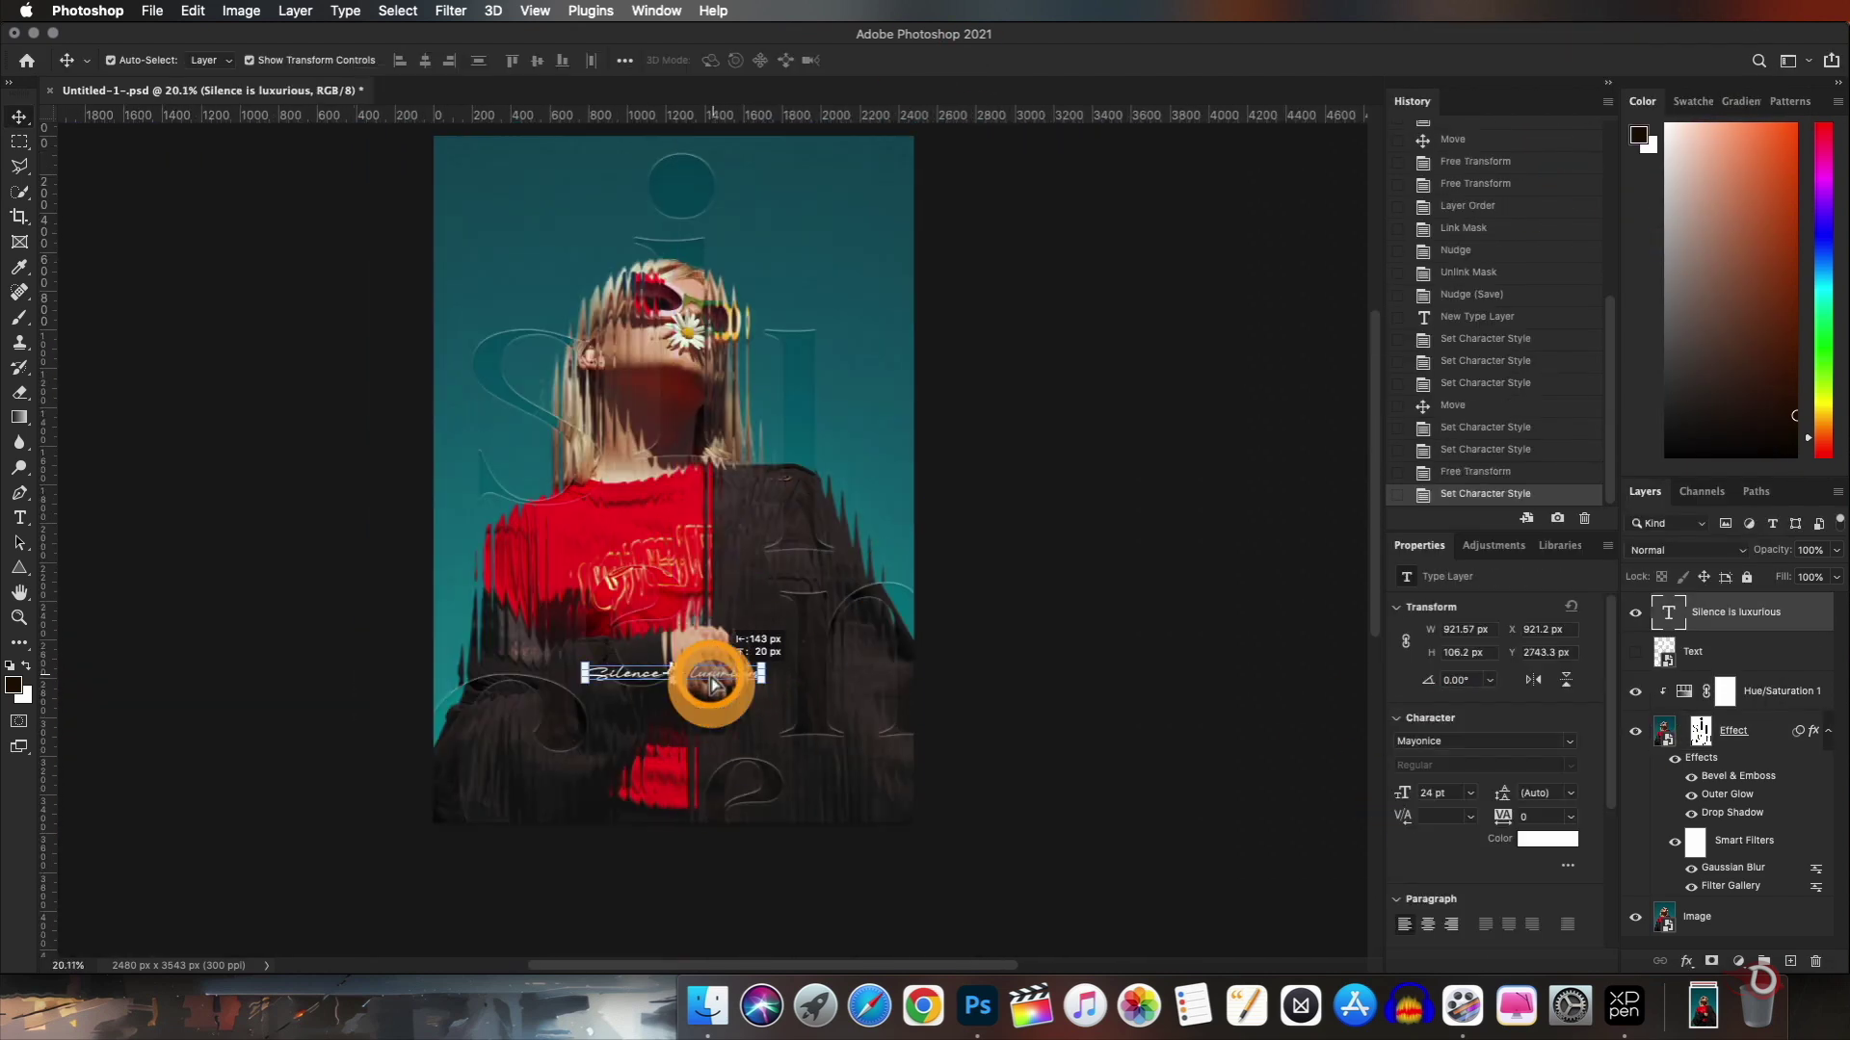
drag(711, 678, 711, 678)
Add a second line reading "silence isn't empty. Its full of answers." at 20 pt, just below the first line
scroll(674, 694, down, 1)
scroll(713, 639, up, 3)
key(t)
click(550, 673)
text(silence isn't emp)
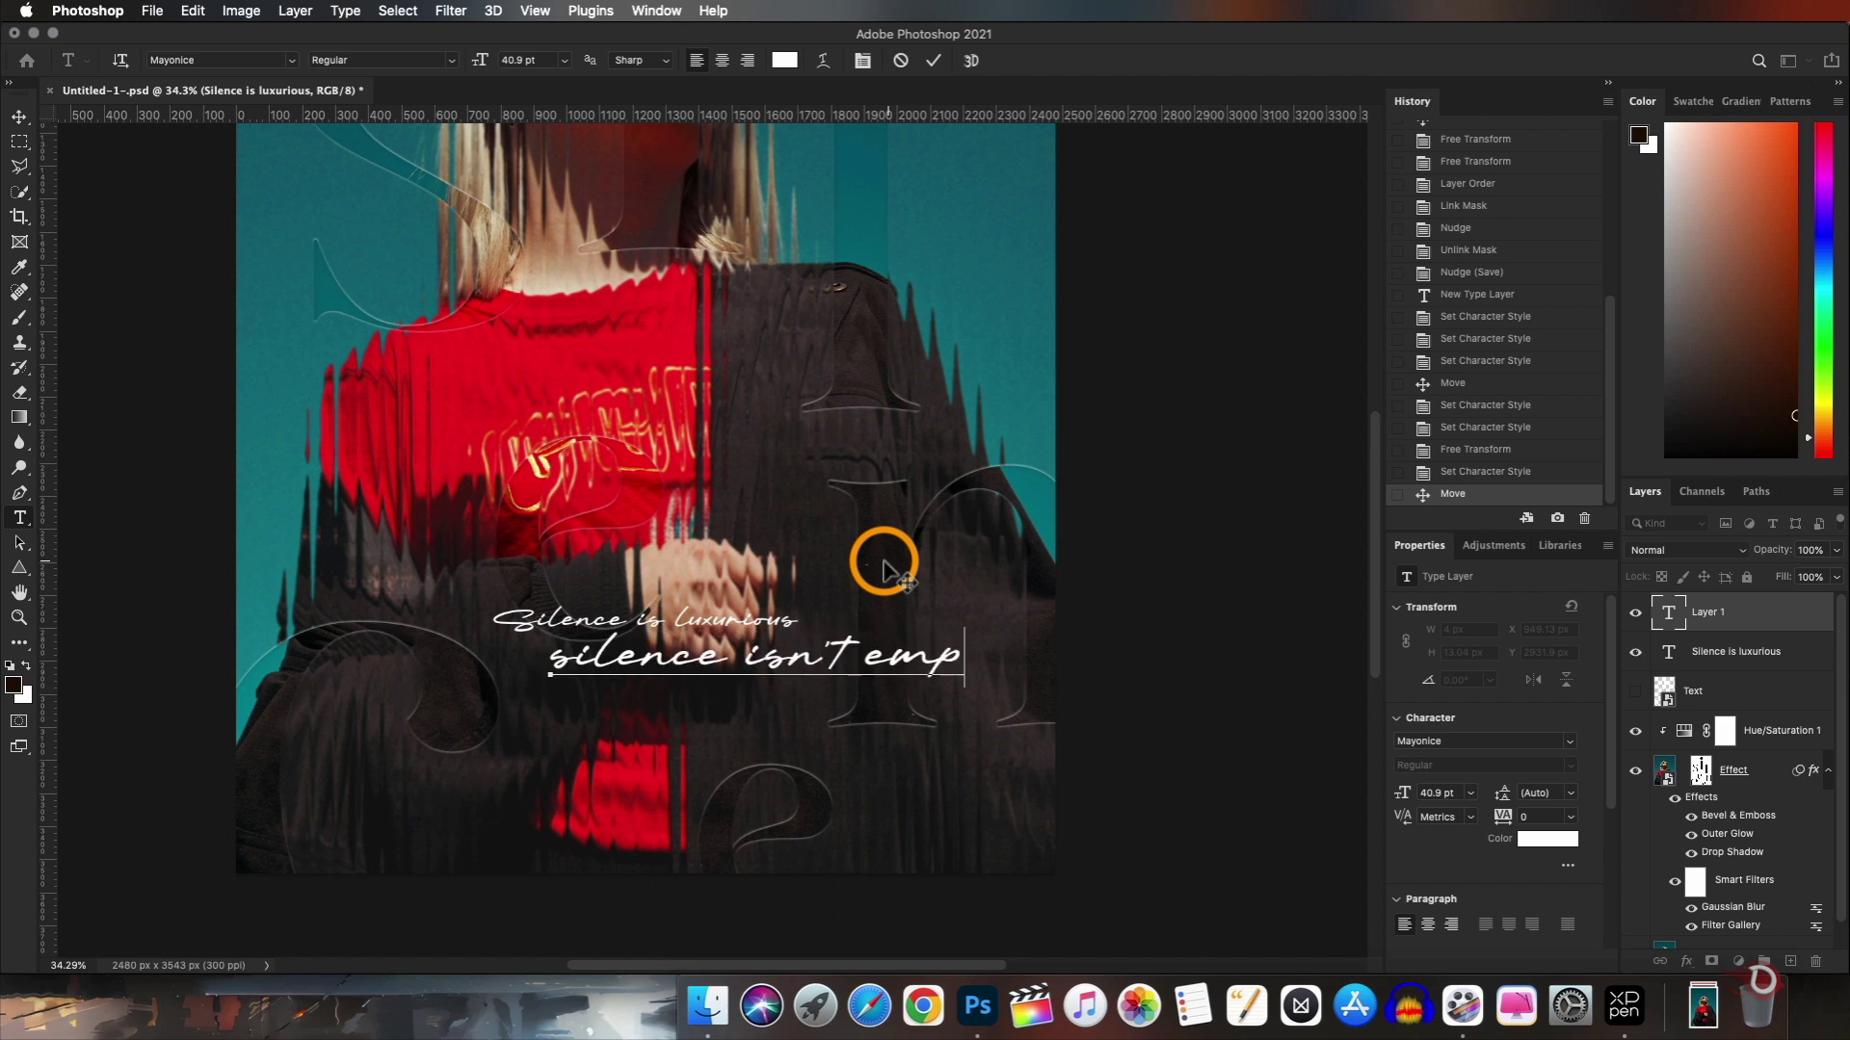
text(answers.)
click(19, 116)
drag(1404, 793, 1383, 796)
drag(935, 660, 838, 665)
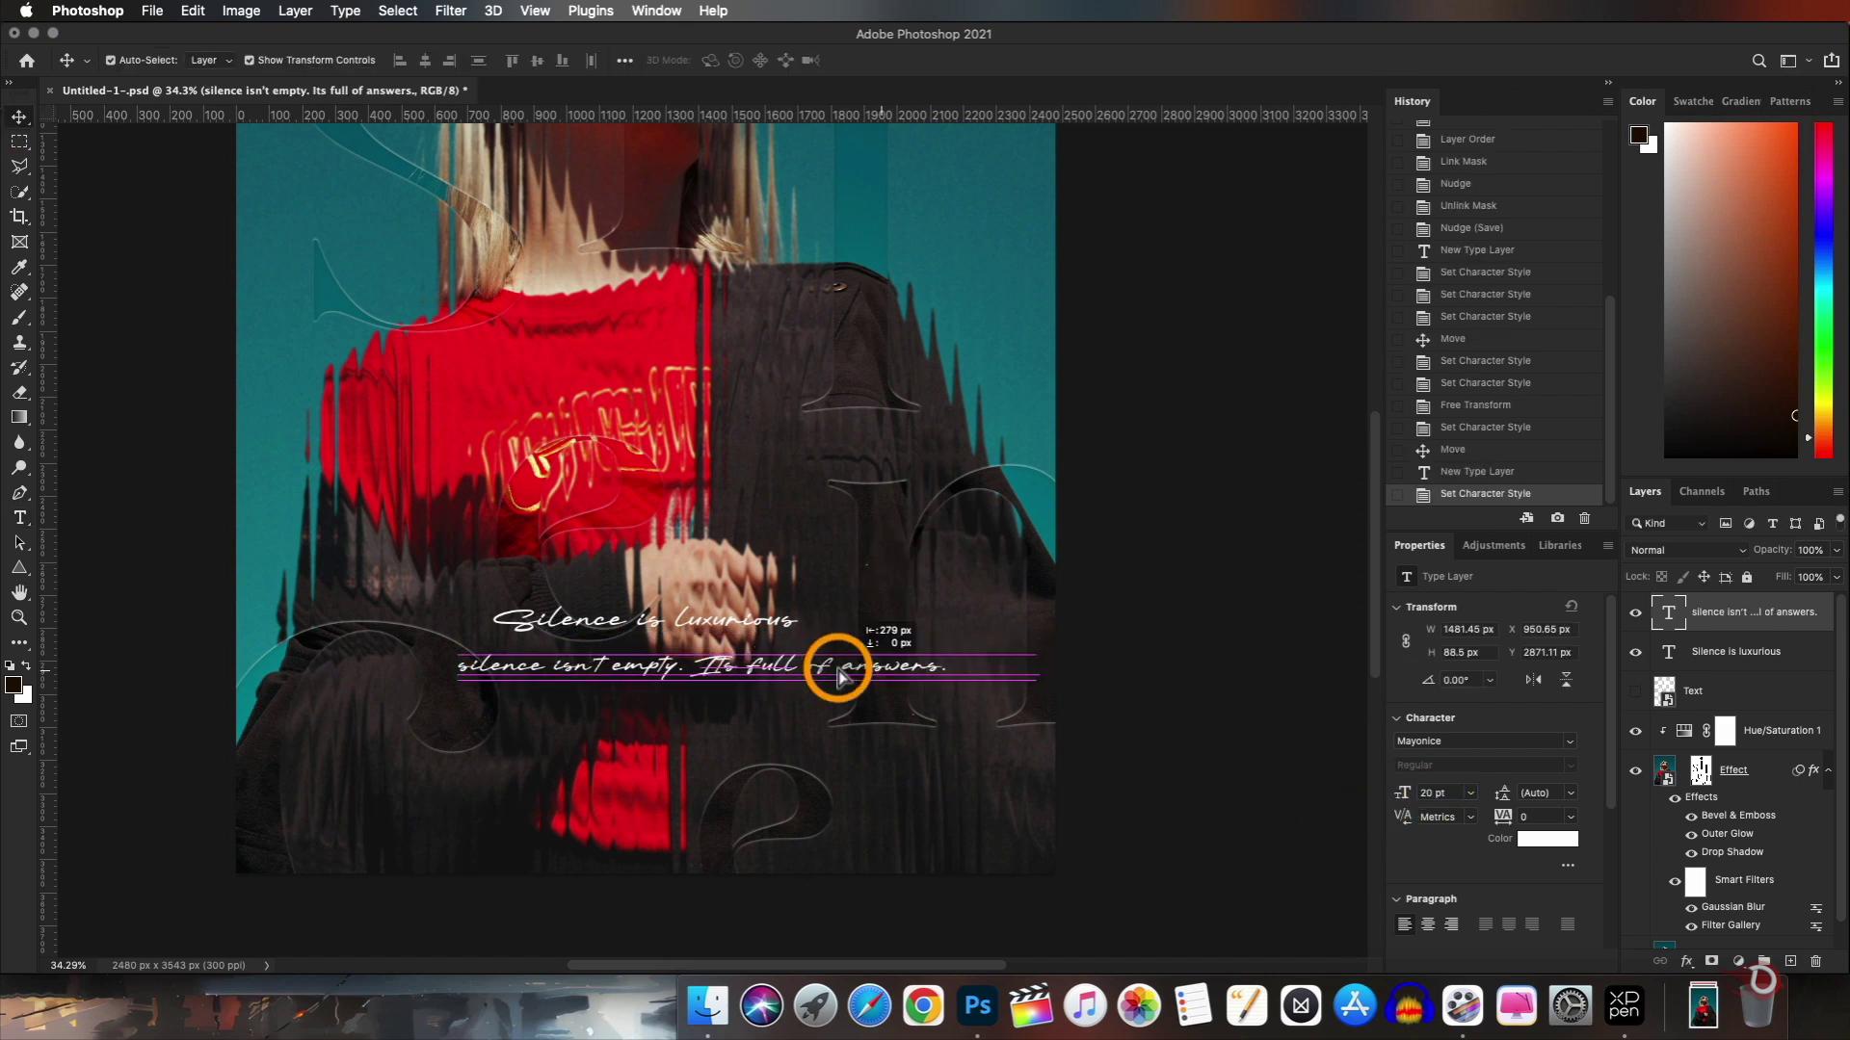
Change the second line to a plain sans-serif font with 200 tracking and a smaller size
click(1569, 741)
click(1474, 132)
click(1569, 765)
scroll(1434, 800, down, 5)
click(1427, 785)
scroll(1488, 811, up, 5)
drag(1493, 817, 1505, 817)
drag(1404, 795, 1387, 796)
Set the second line in all caps, reduce its size slightly and centre it directly under "Silence is luxurious"
drag(647, 670, 720, 652)
click(719, 651)
click(719, 651)
key(shift+Up)
scroll(1466, 879, down, 5)
click(1403, 830)
drag(858, 650, 818, 649)
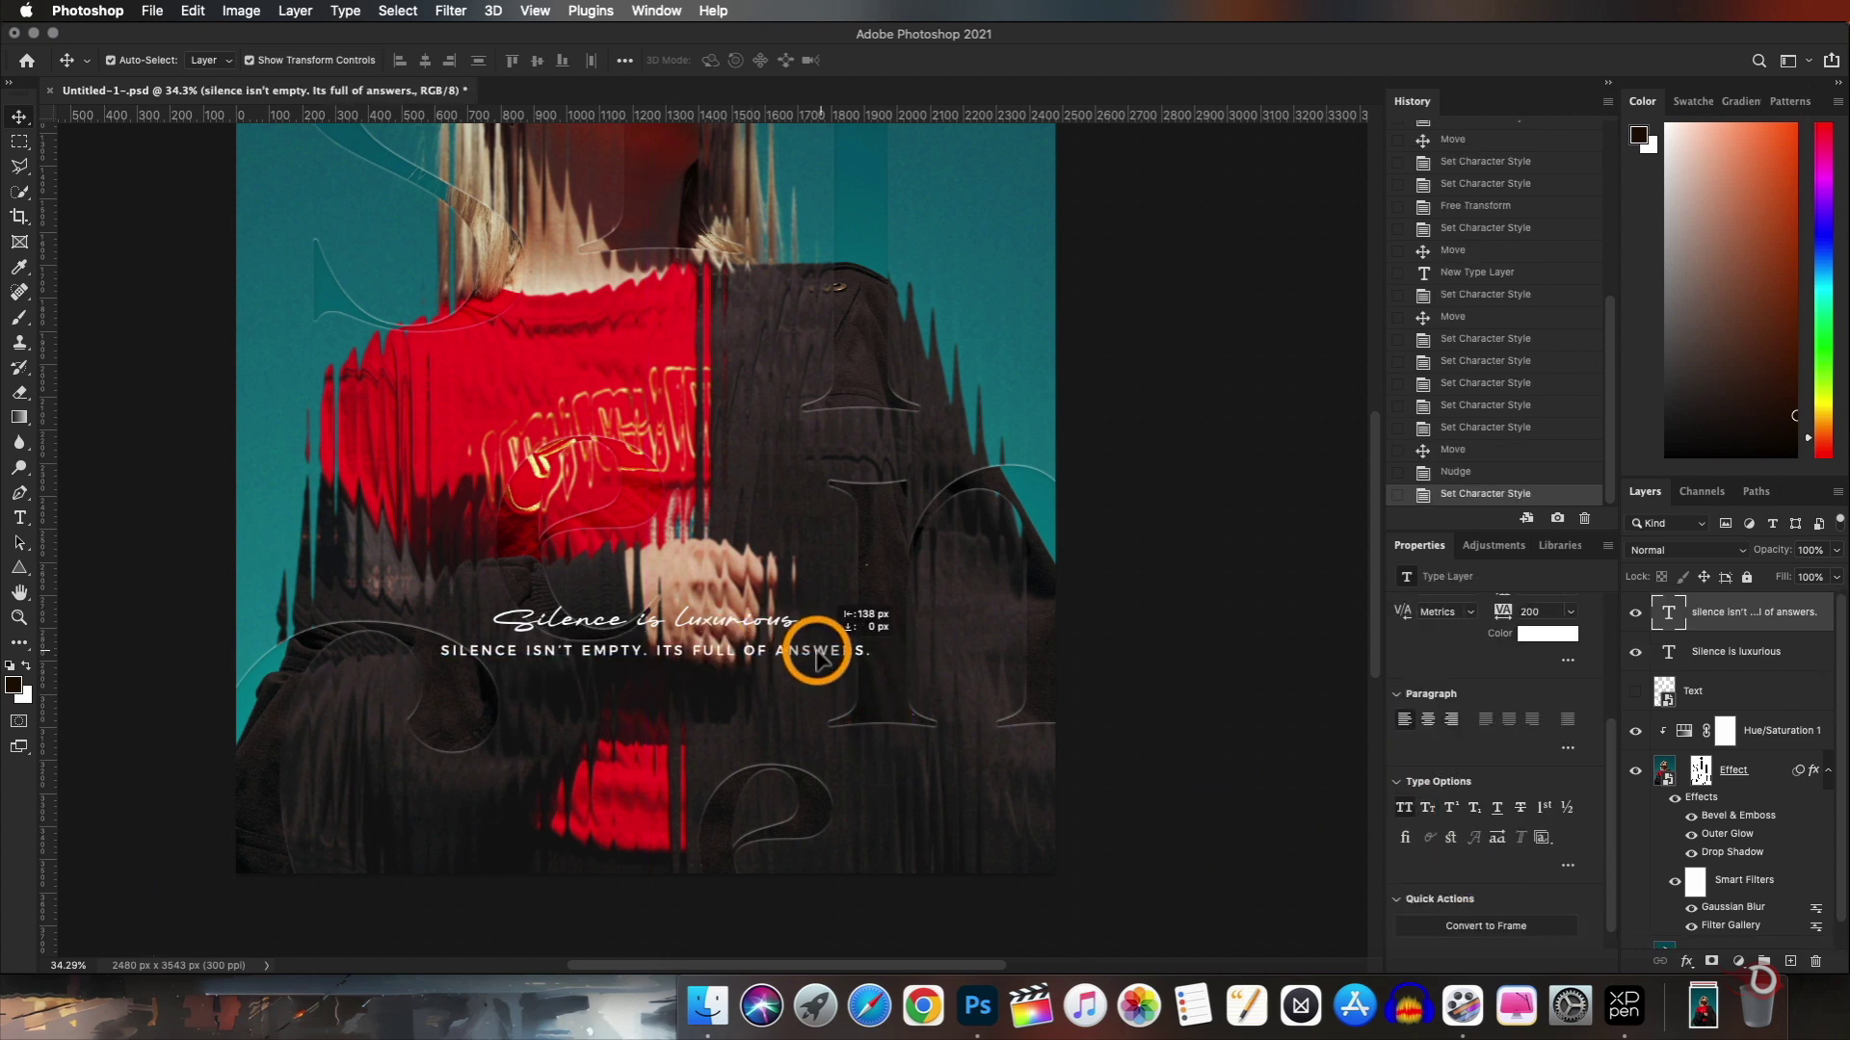
drag(1408, 793, 1403, 792)
drag(716, 655, 757, 633)
click(726, 739)
Enlarge both tagline text layers together and move them lower, centred beneath the hands
scroll(729, 723, down, 5)
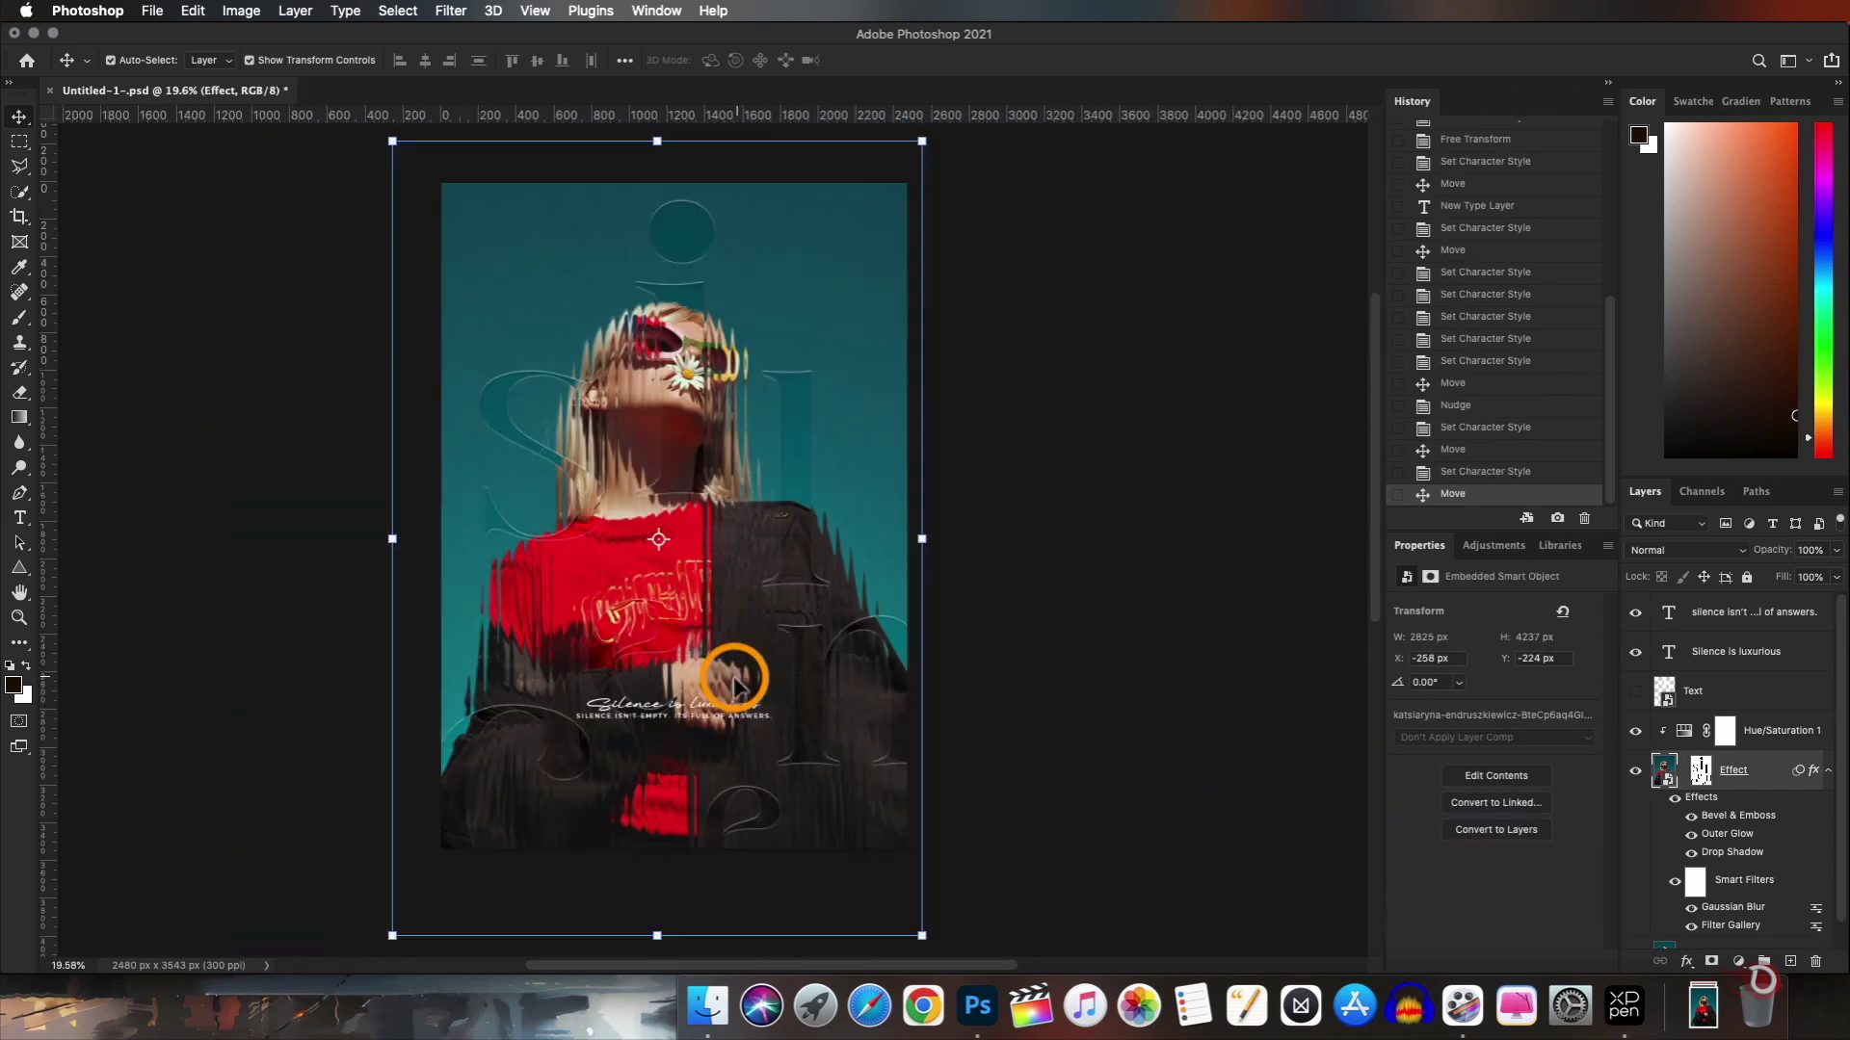
scroll(735, 675, up, 3)
click(1734, 610)
shift+click(1734, 651)
key(Return)
drag(715, 493, 712, 553)
click(717, 613)
scroll(715, 606, down, 4)
click(945, 569)
scroll(661, 565, up, 7)
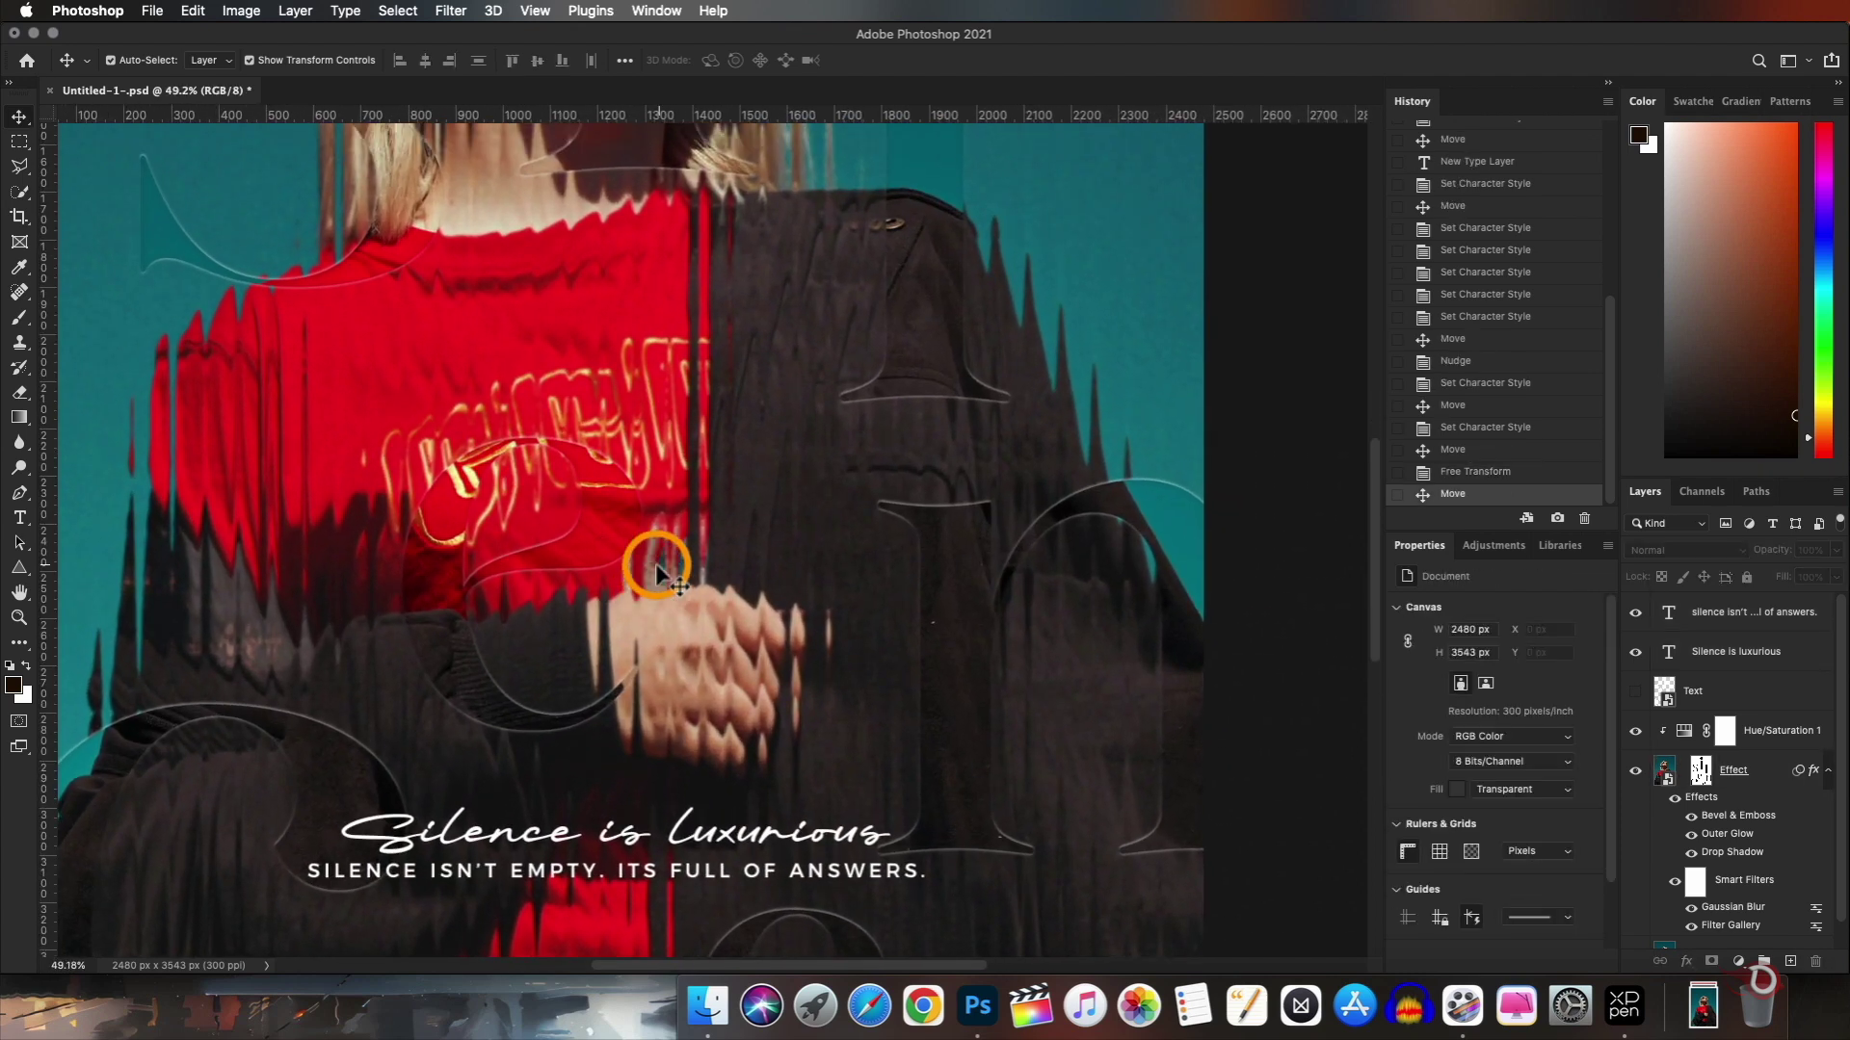
scroll(655, 563, up, 6)
scroll(864, 545, down, 6)
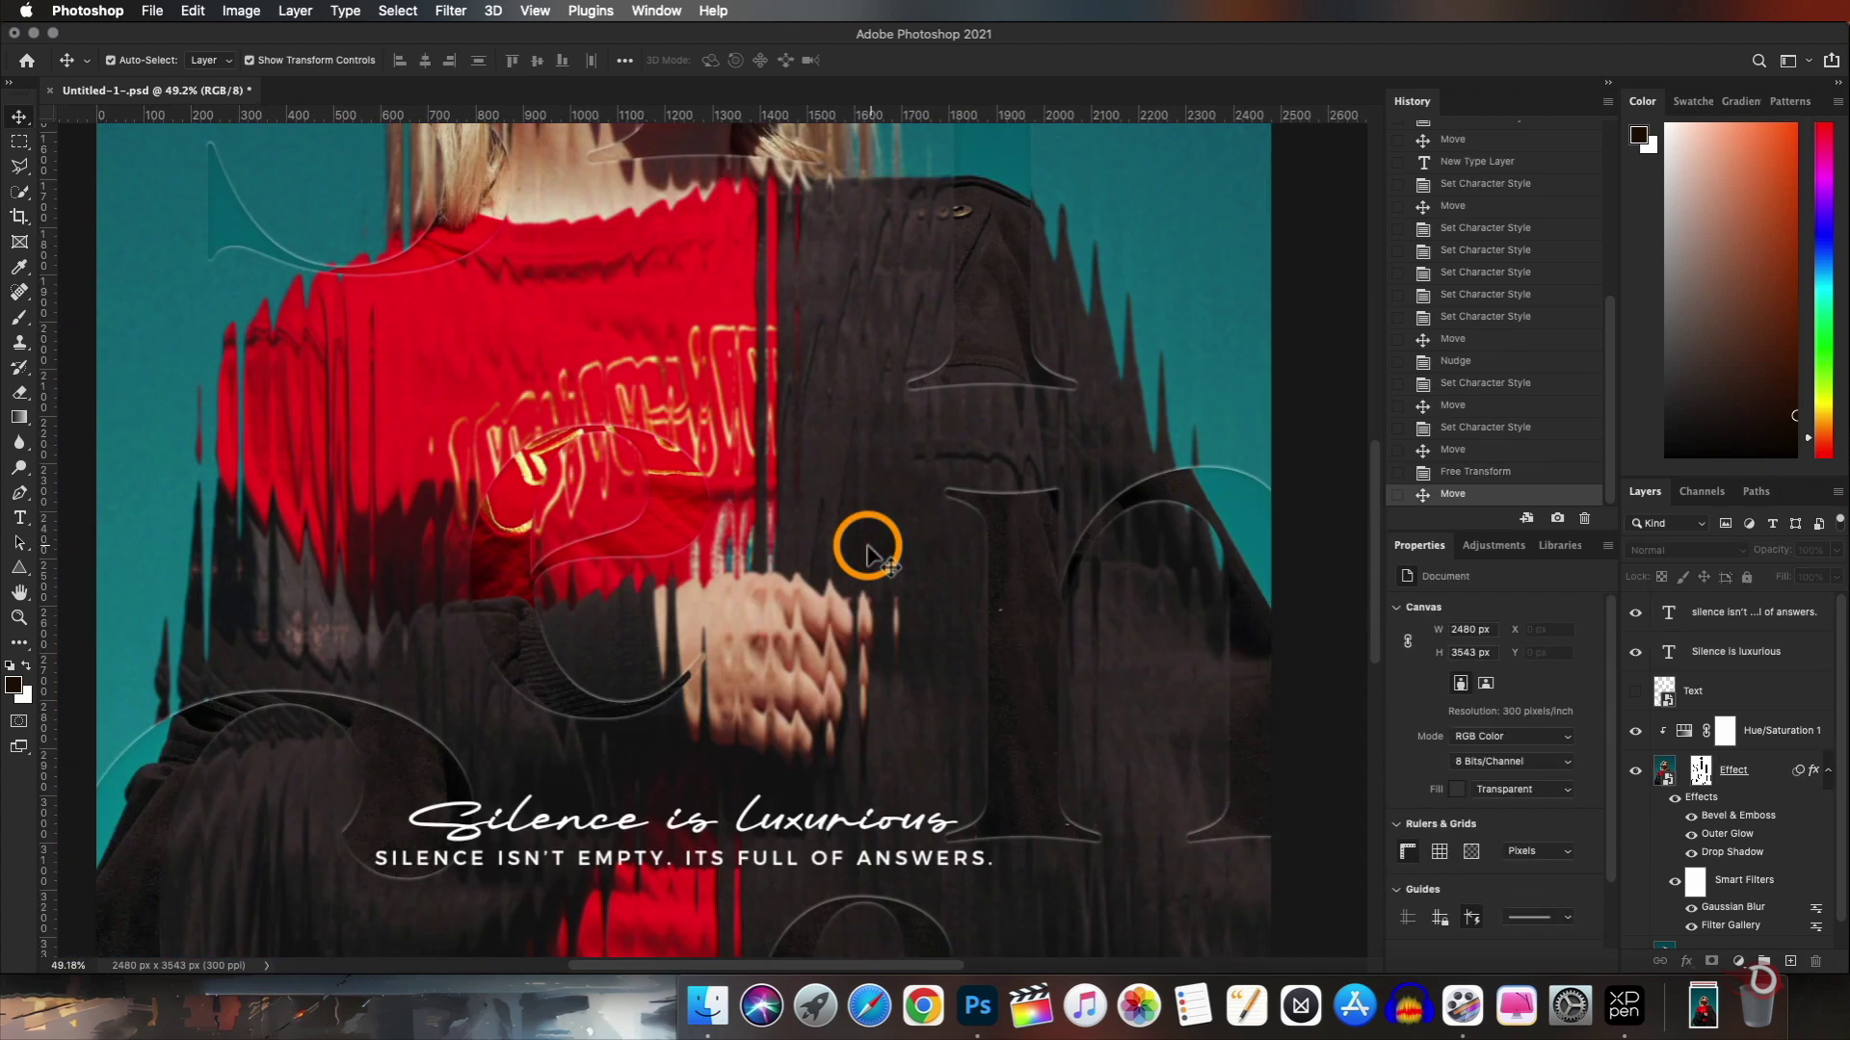